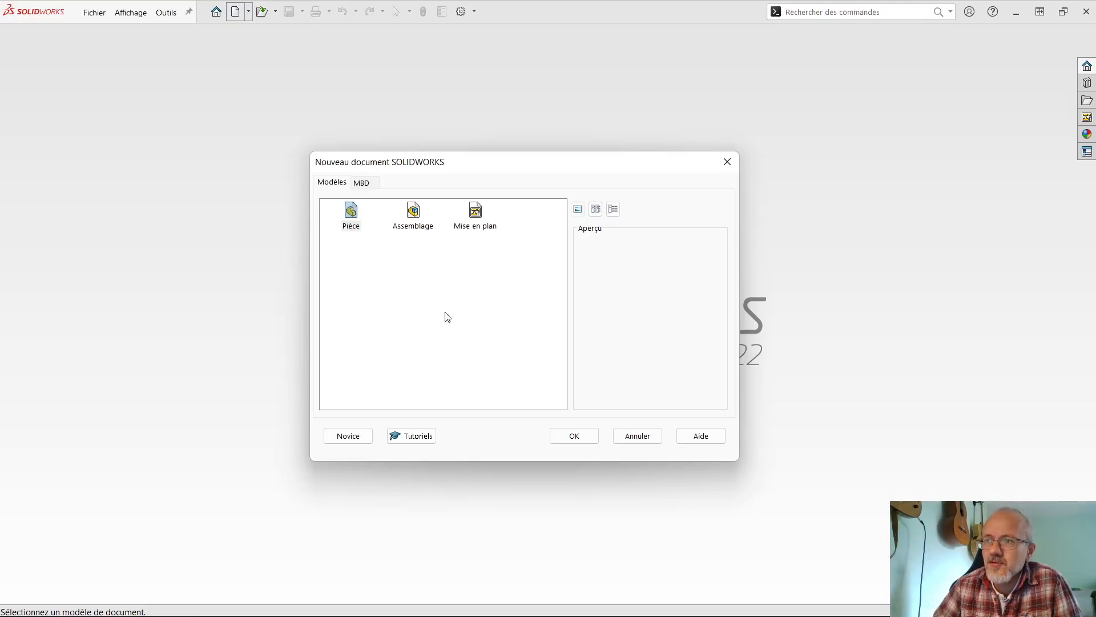
- Switch the new document dialog to Novice mode and create a new part (Pièce)
left_click(349, 437)
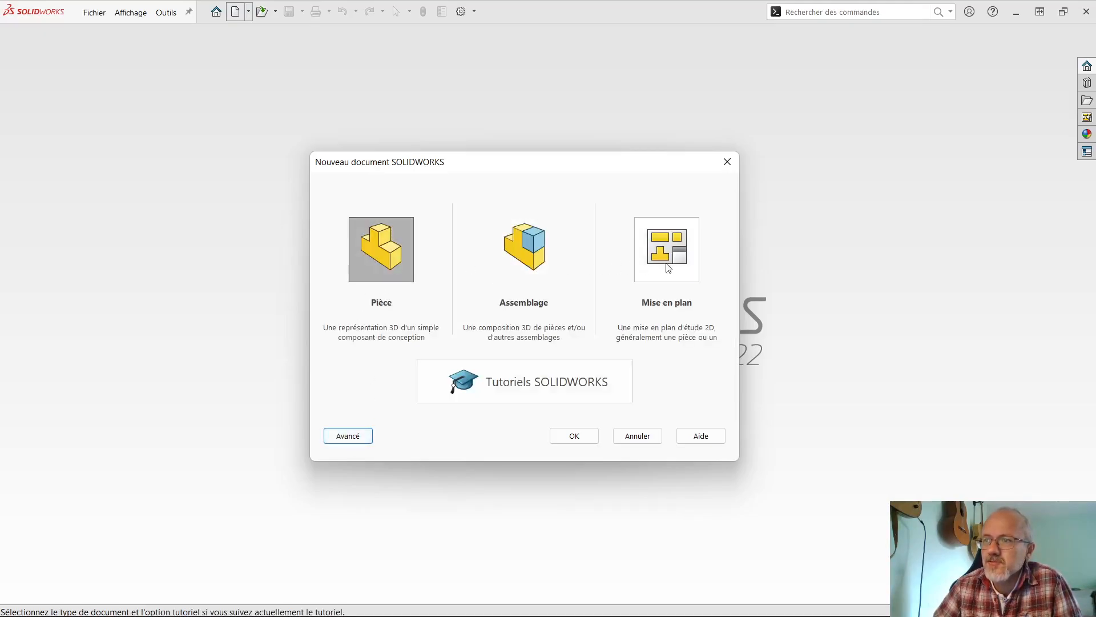
left_click(575, 438)
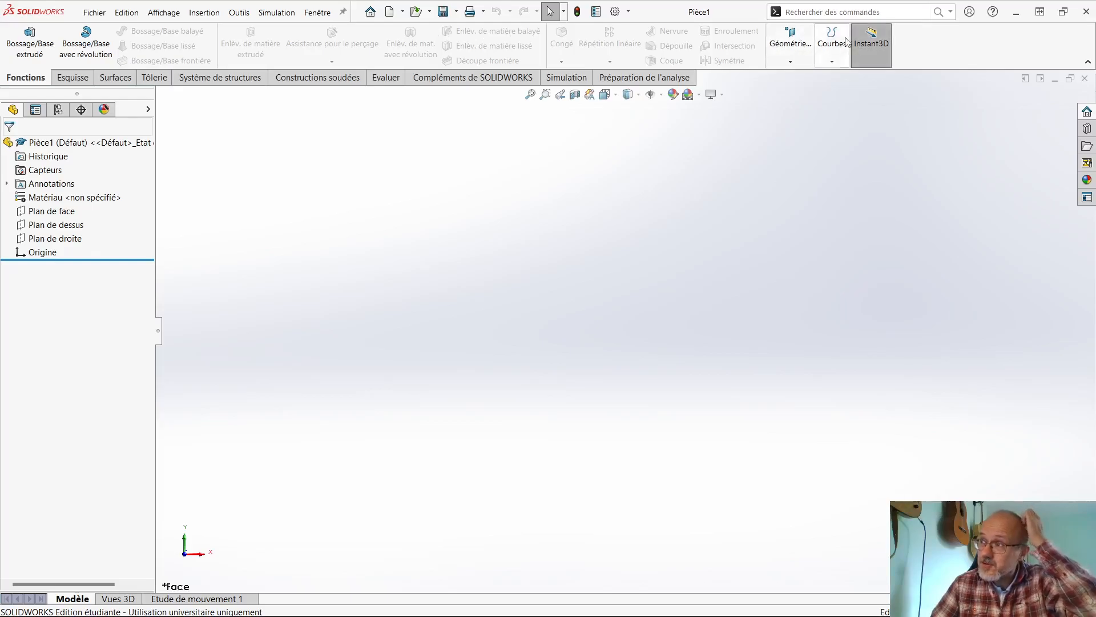
- Turn the CommandManager's large buttons with text off and back on
right_click(919, 50)
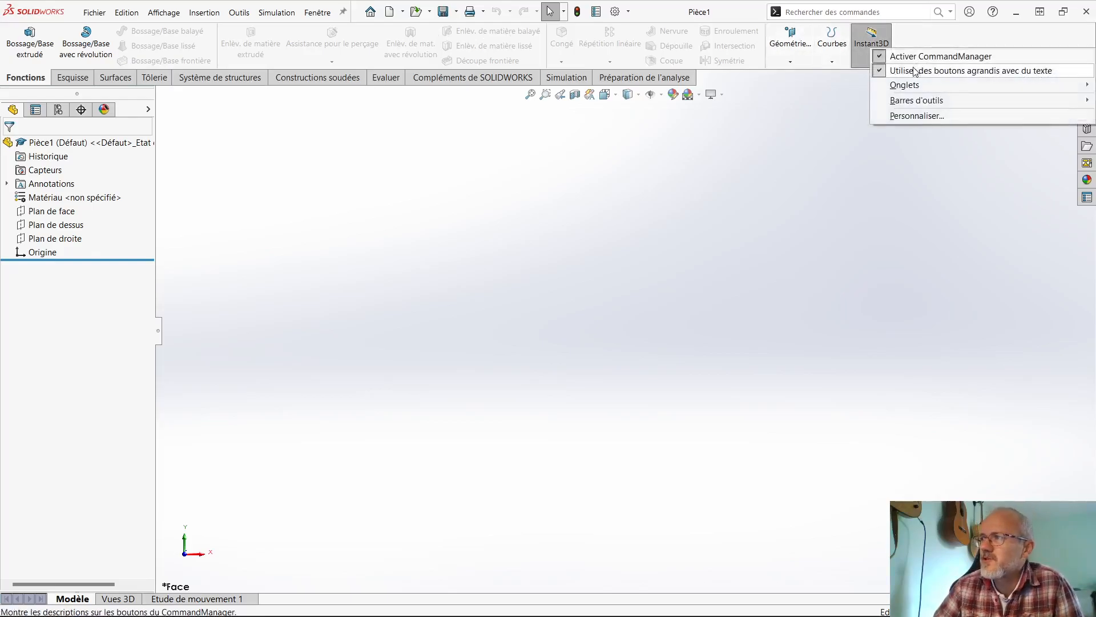
left_click(914, 71)
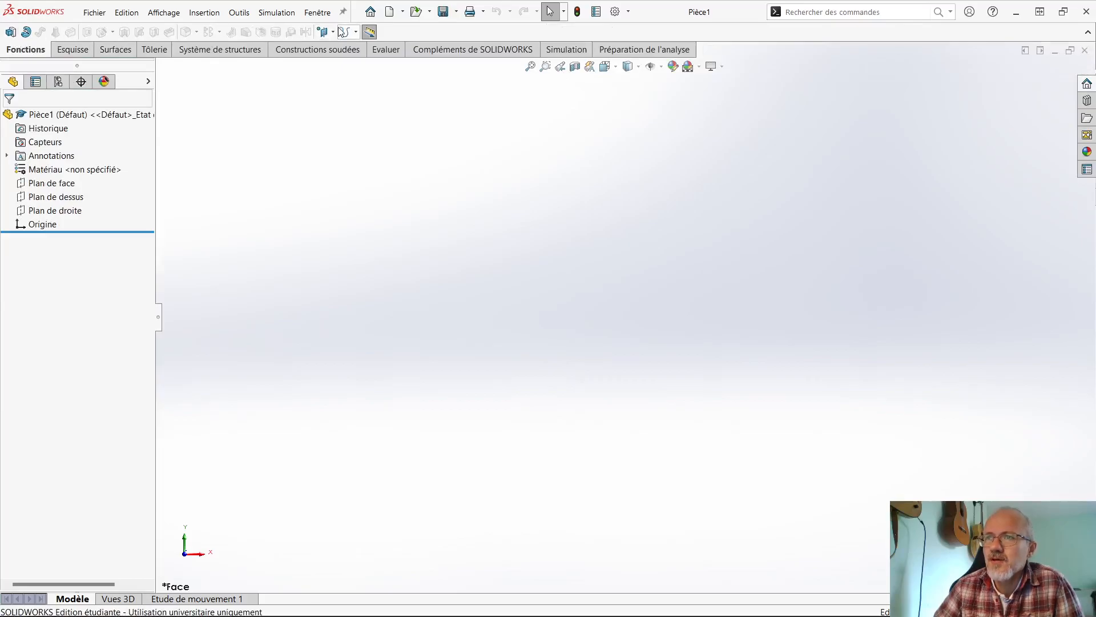
right_click(450, 30)
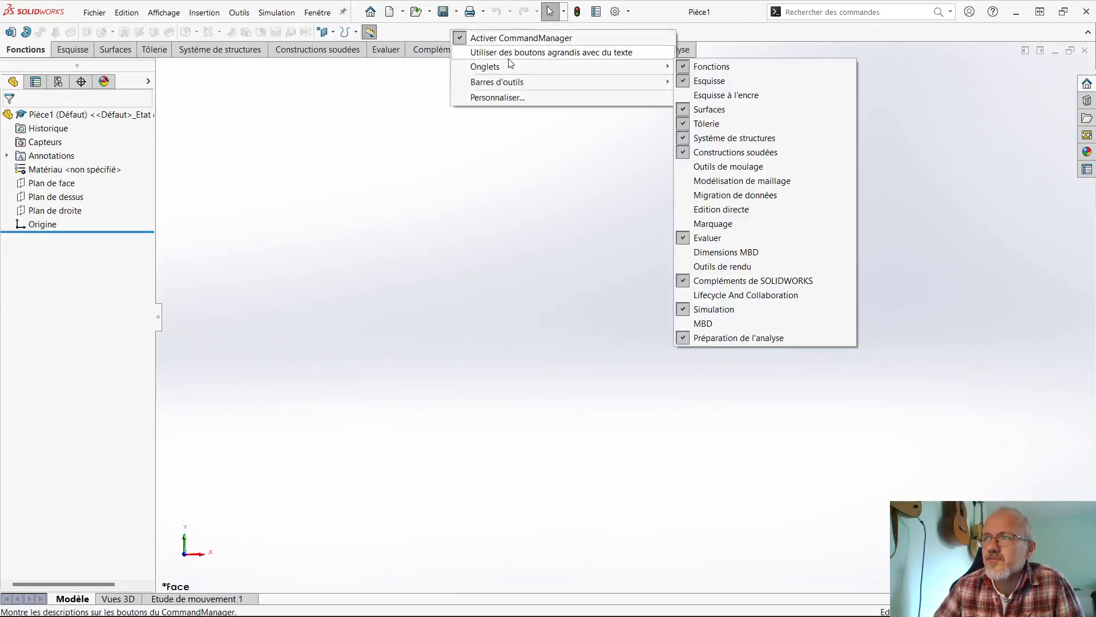
left_click(510, 52)
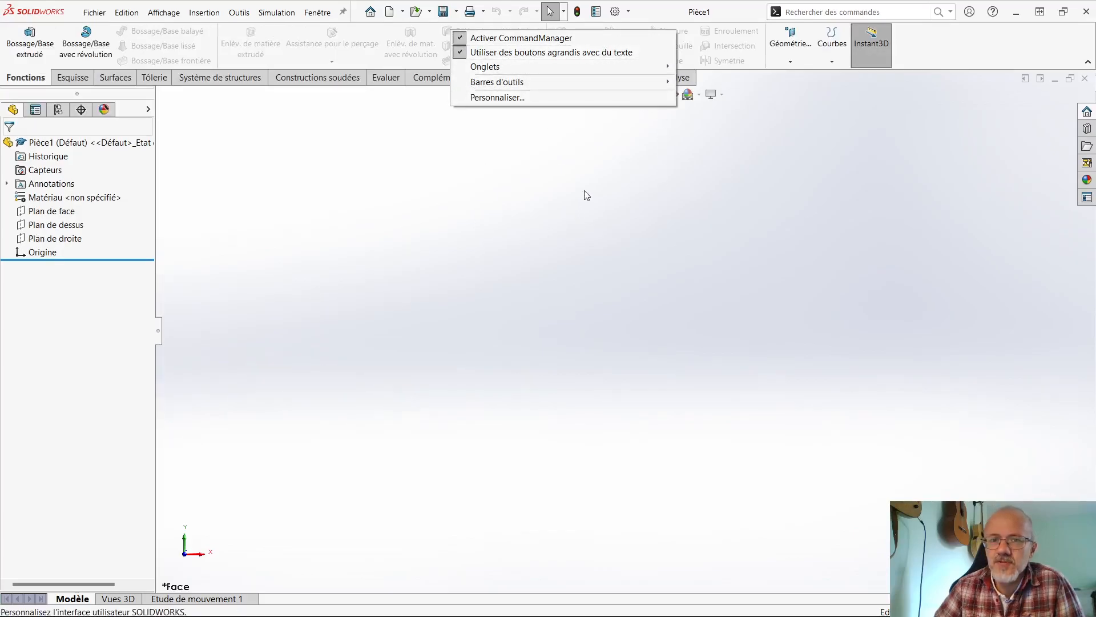
left_click(642, 319)
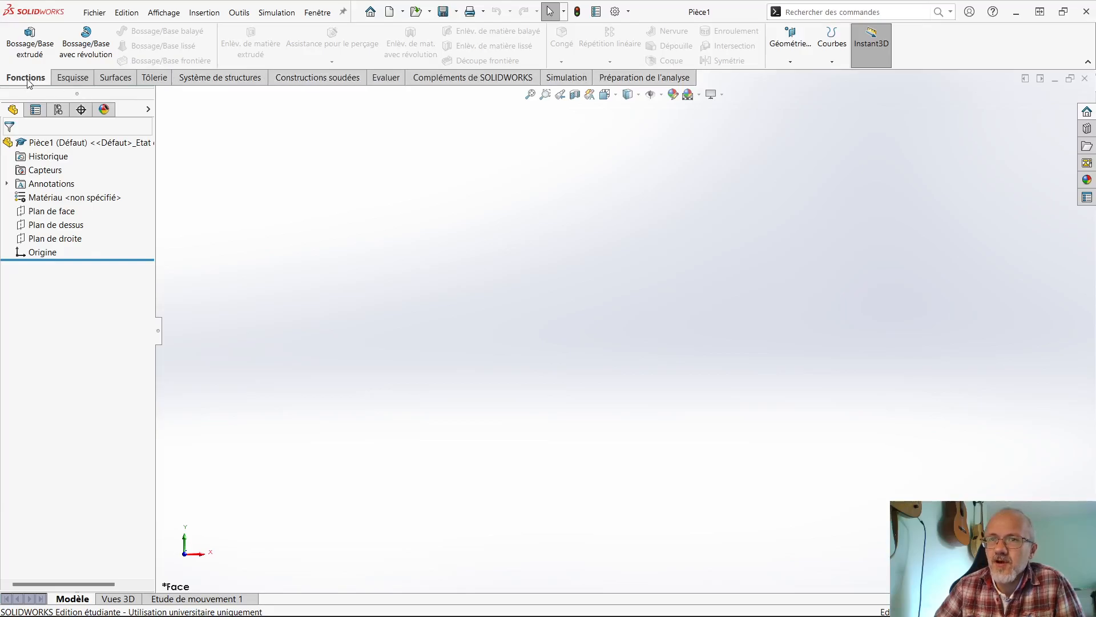
- Undock the CommandManager into a floating window and dock it back in its original place
left_click(89, 82)
left_click(113, 81)
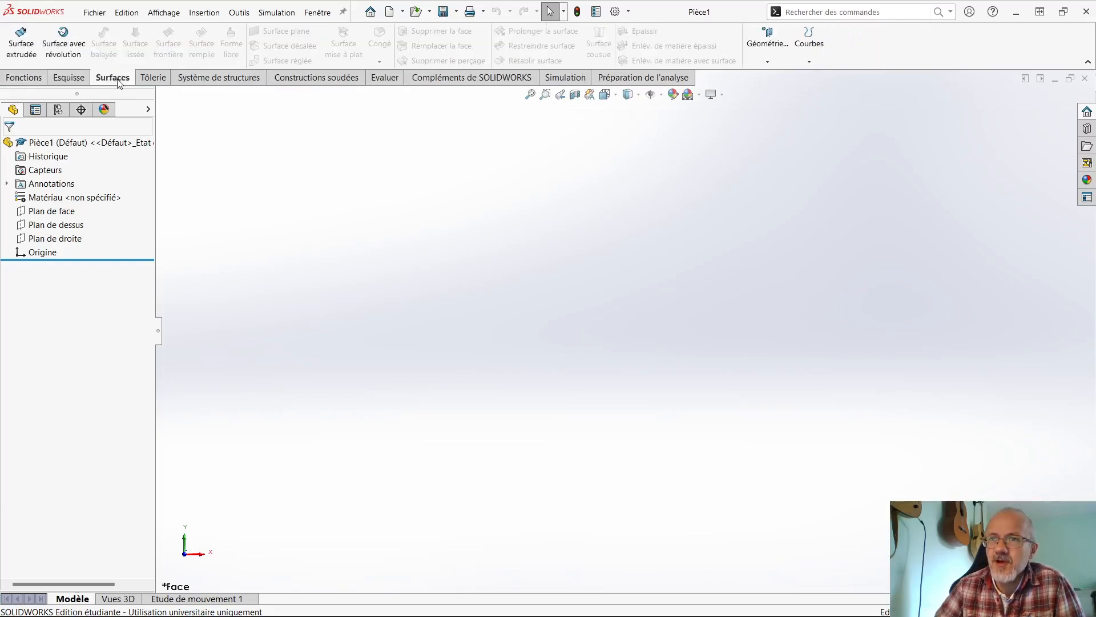
left_click_drag(118, 83, 533, 46)
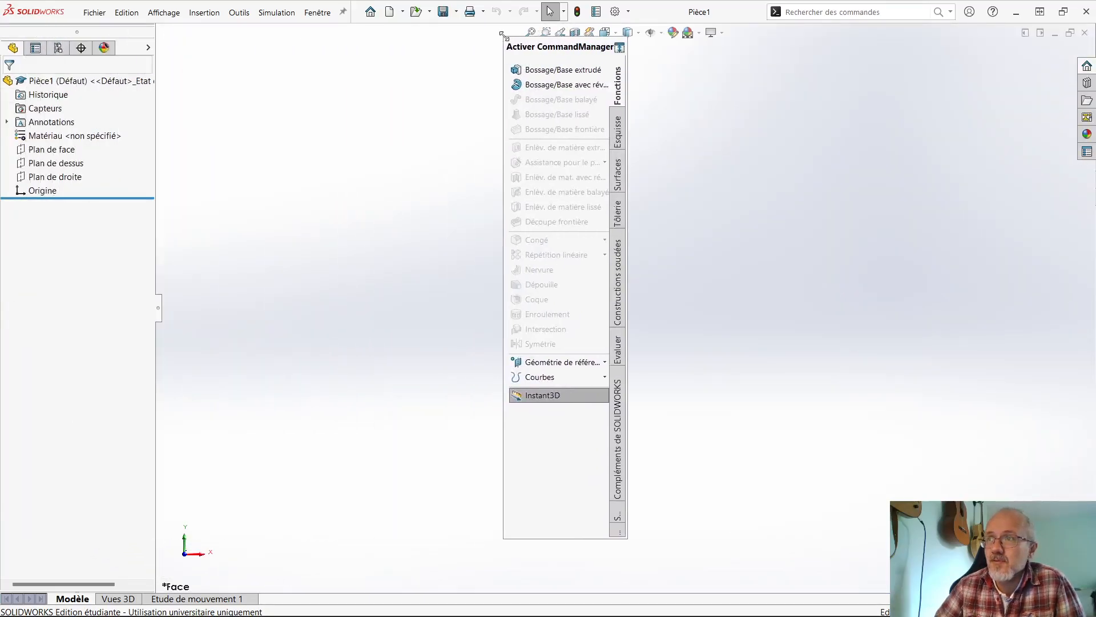
double_click(536, 47)
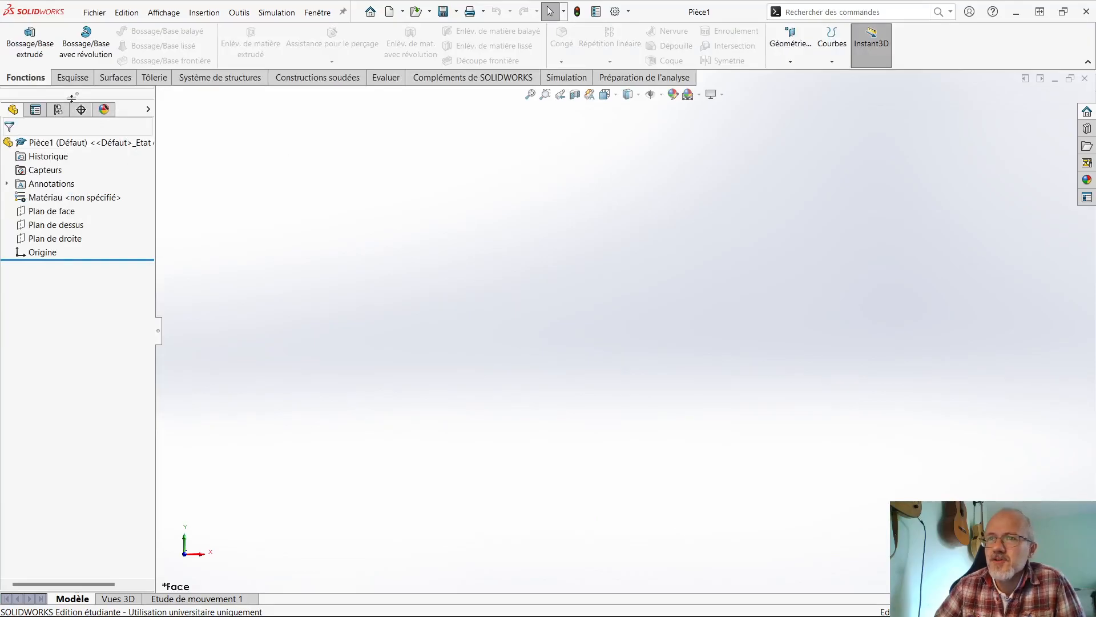
left_click_drag(23, 80, 301, 81)
left_click_drag(364, 98, 558, 38)
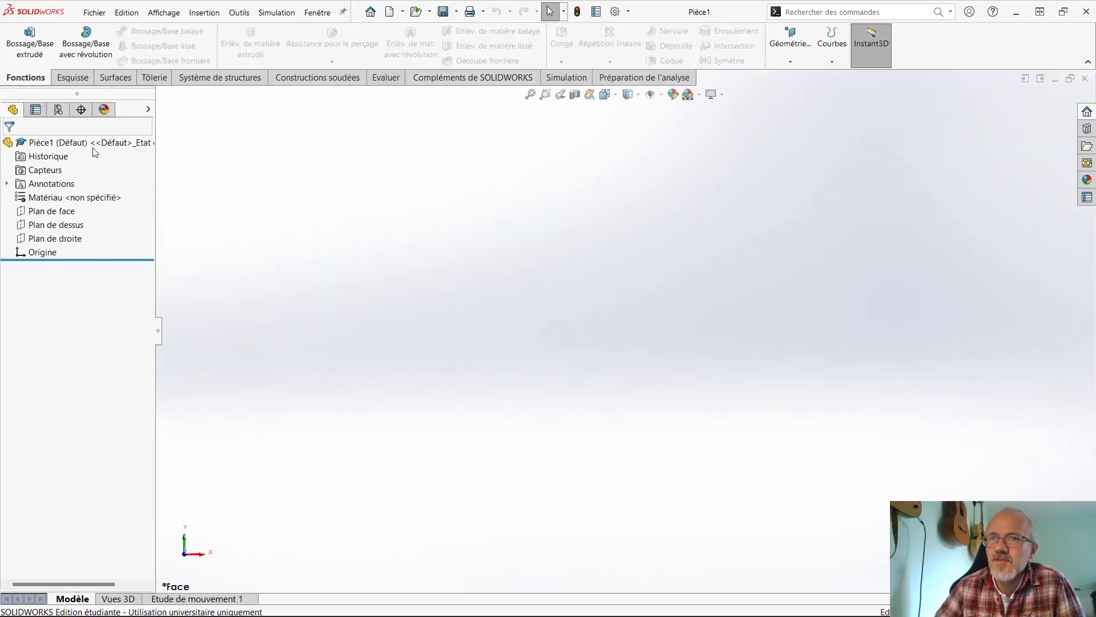
left_click_drag(31, 79, 392, 150)
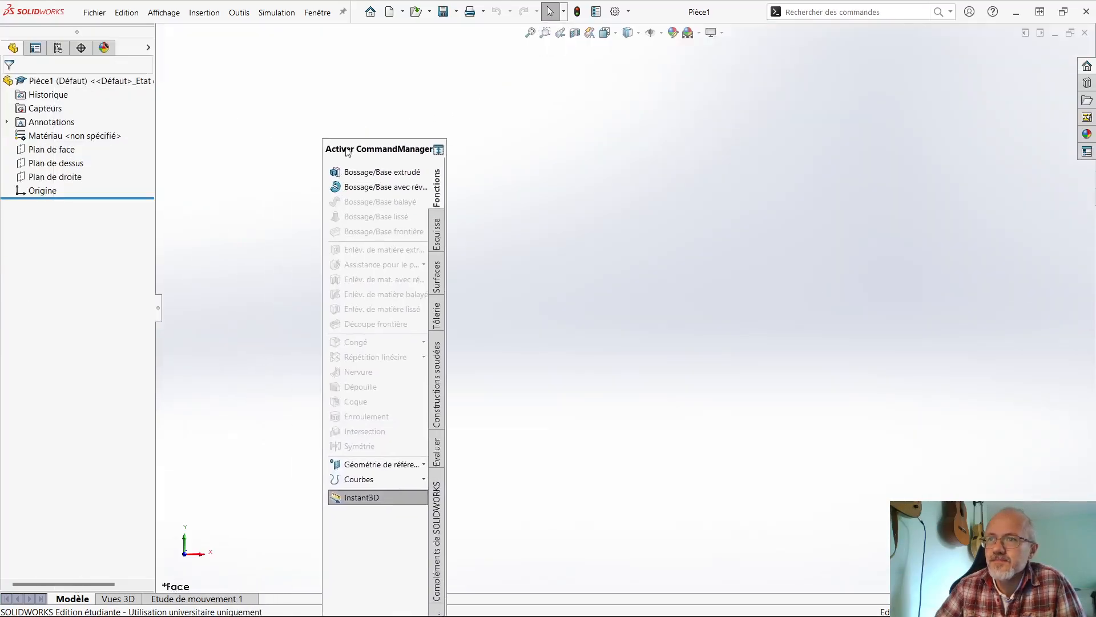
double_click(393, 151)
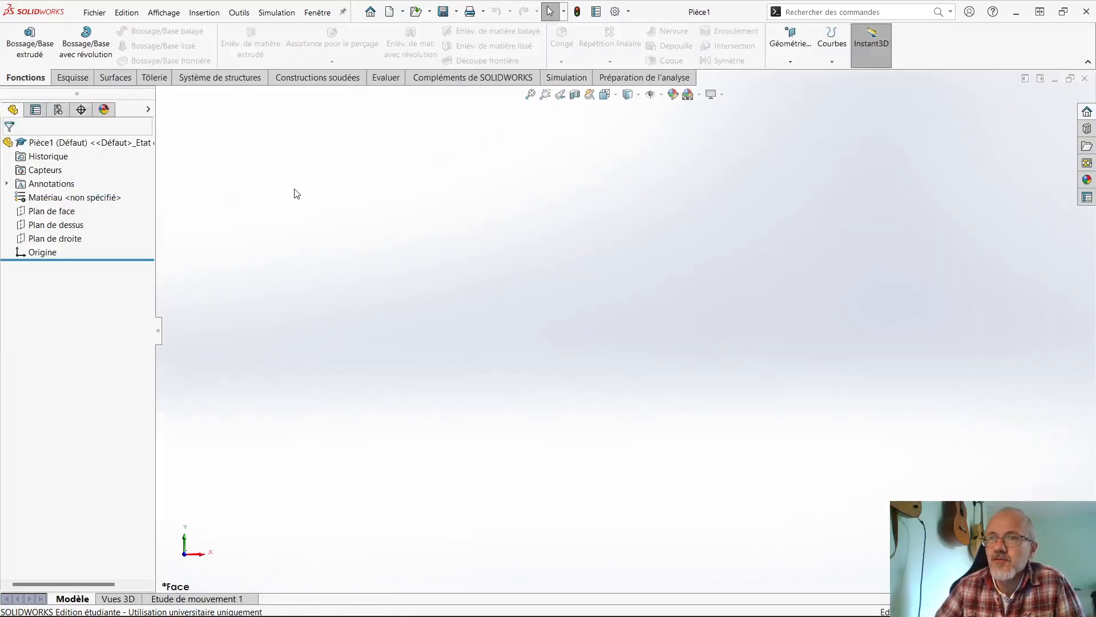
- Hide the Surfaces and Simulation tabs from the CommandManager
right_click(386, 80)
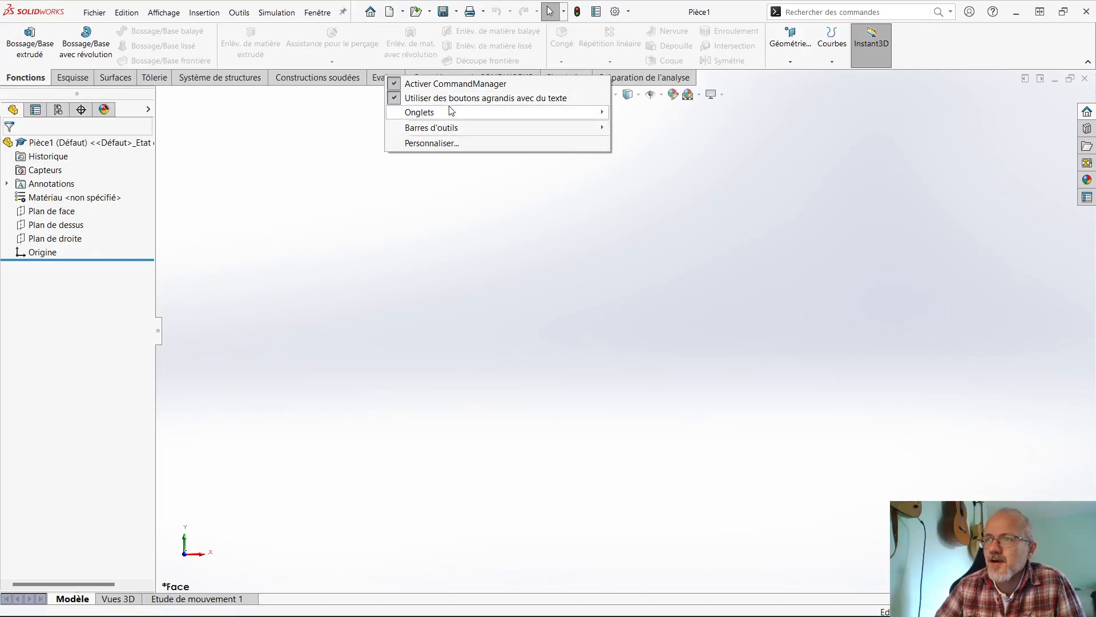
mouse_move(456, 118)
left_click(643, 155)
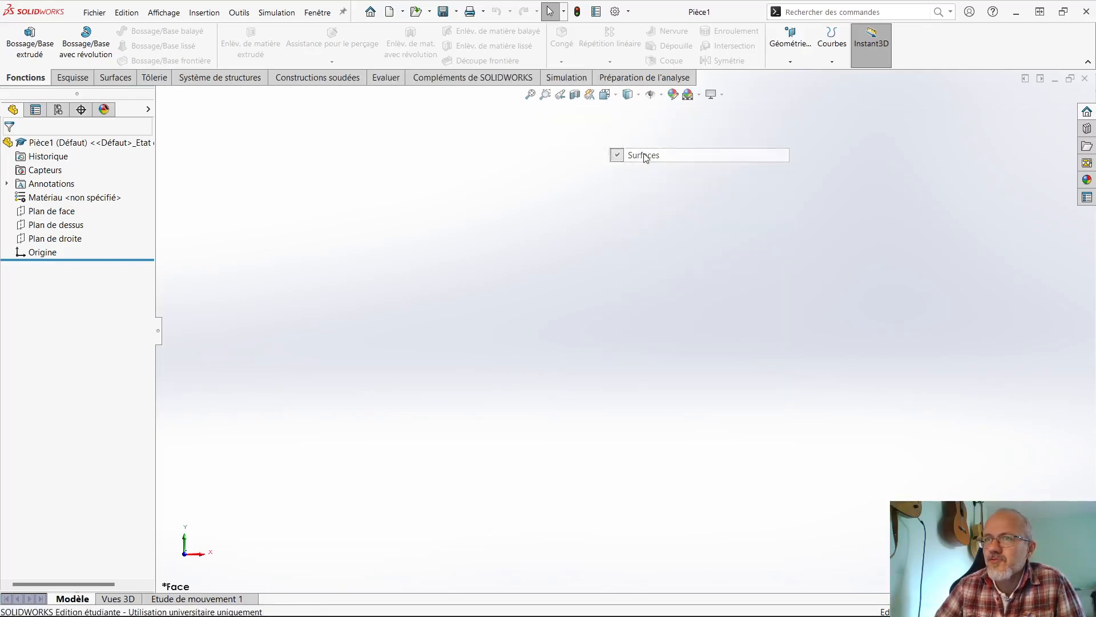
right_click(425, 84)
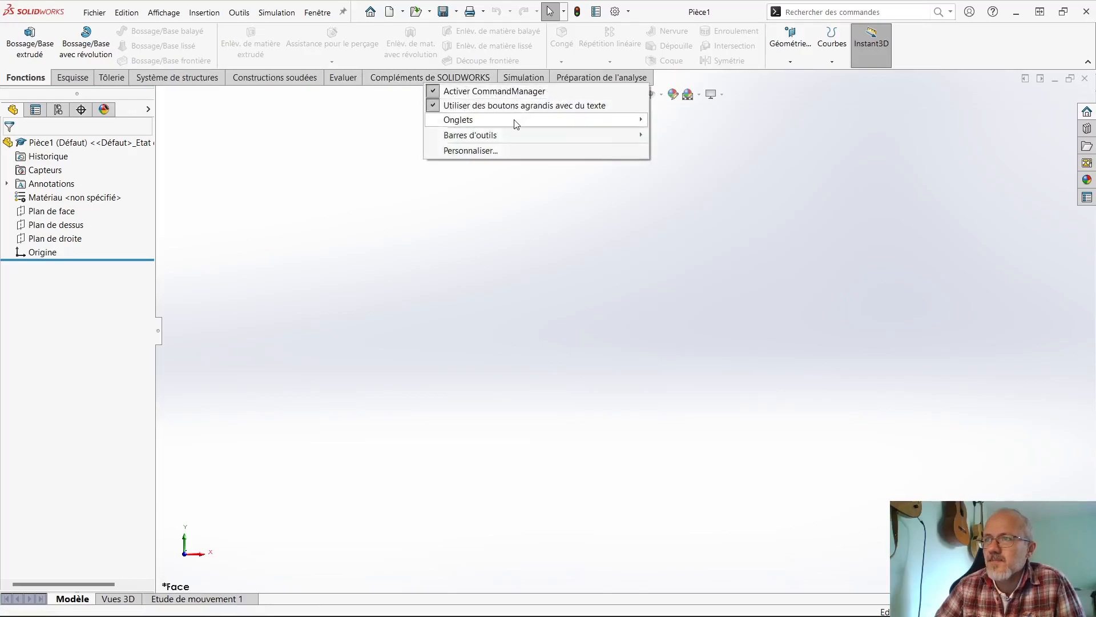
mouse_move(514, 120)
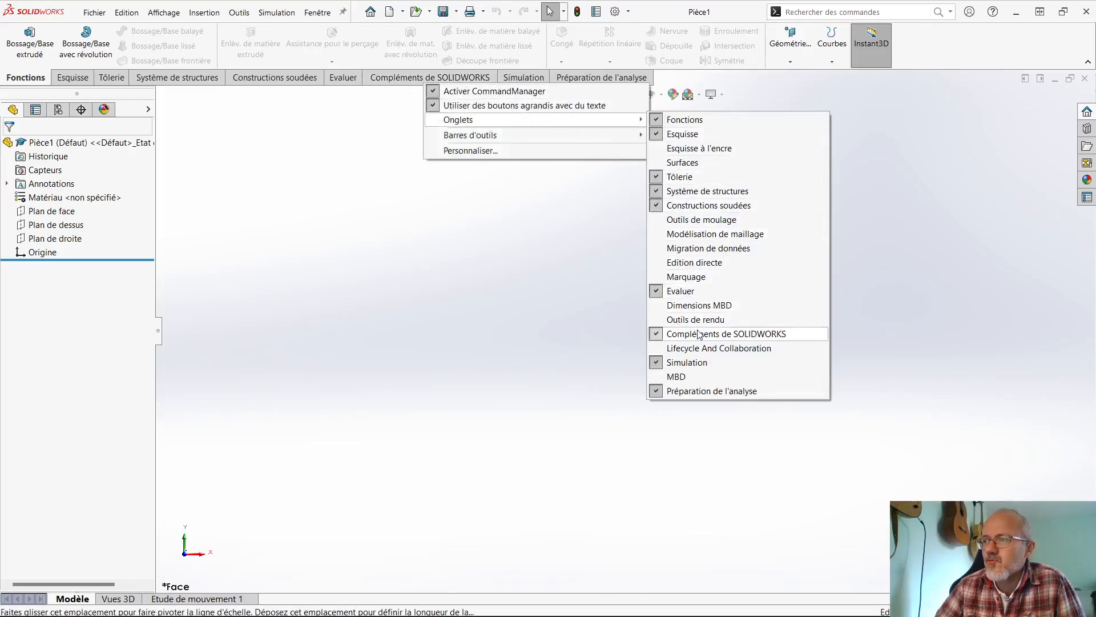
left_click(688, 362)
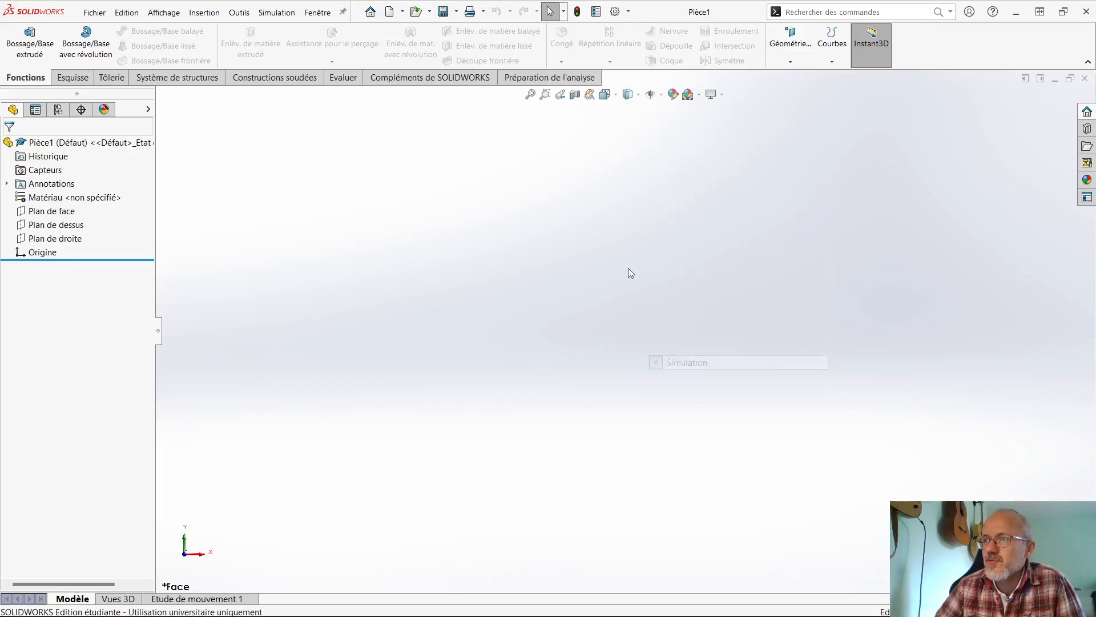
- Hide the Système de structures, Préparation de l'analyse and Compléments de SOLIDWORKS tabs from the CommandManager
right_click(484, 77)
mouse_move(567, 114)
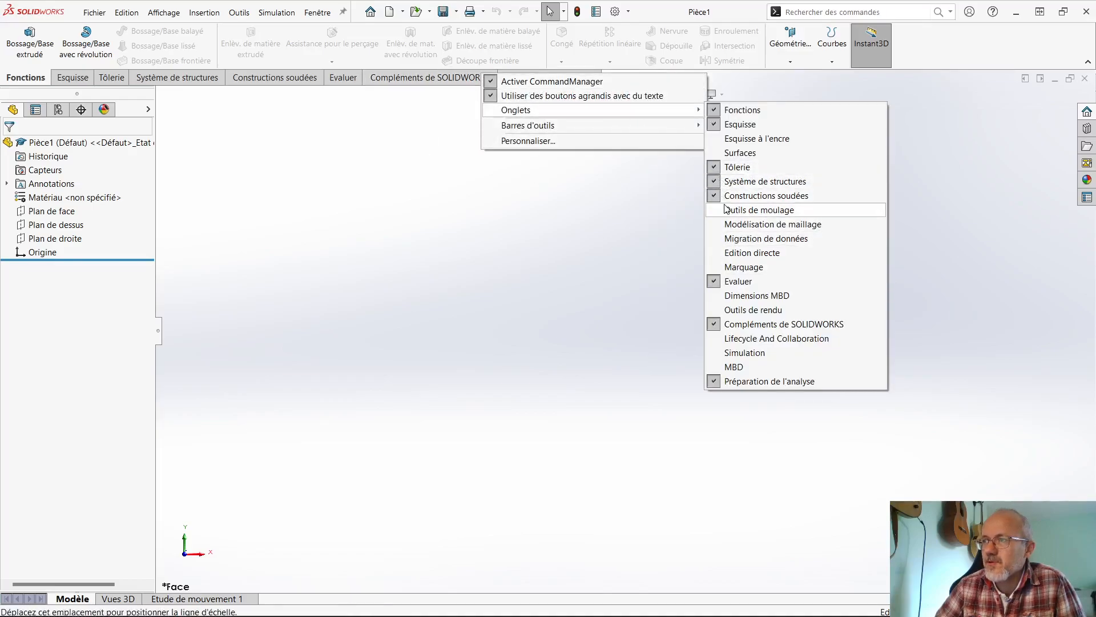
left_click(715, 181)
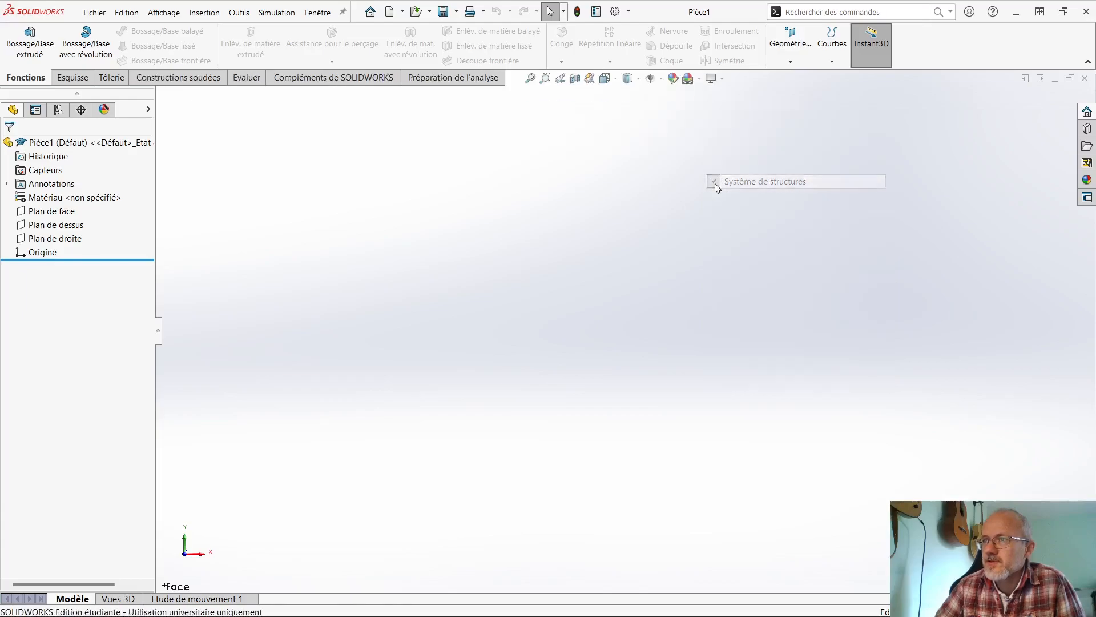
right_click(489, 84)
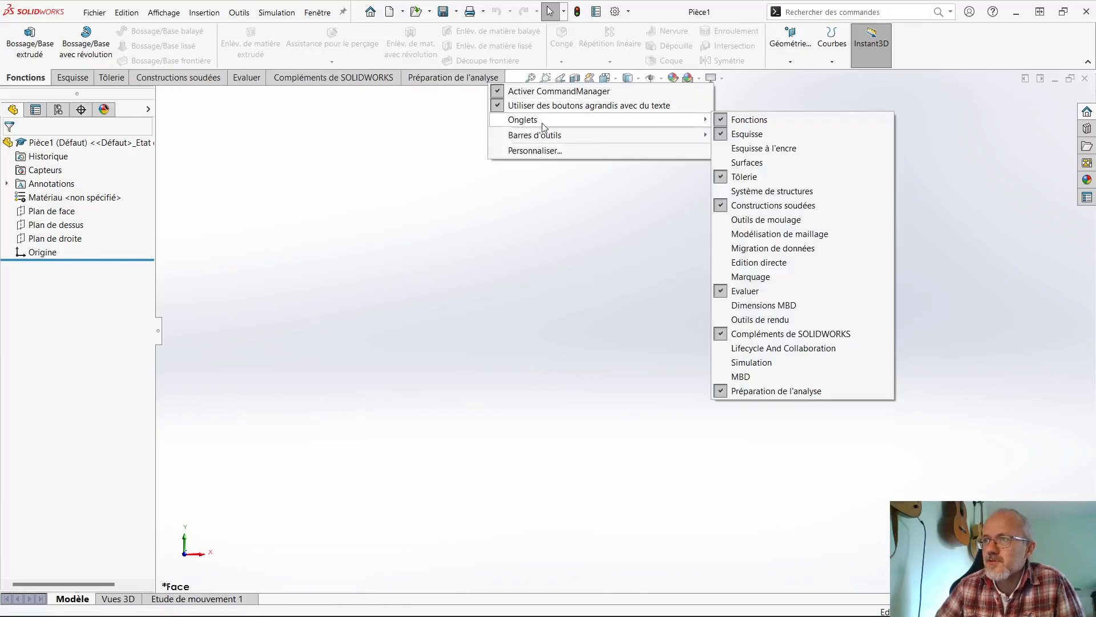
mouse_move(569, 127)
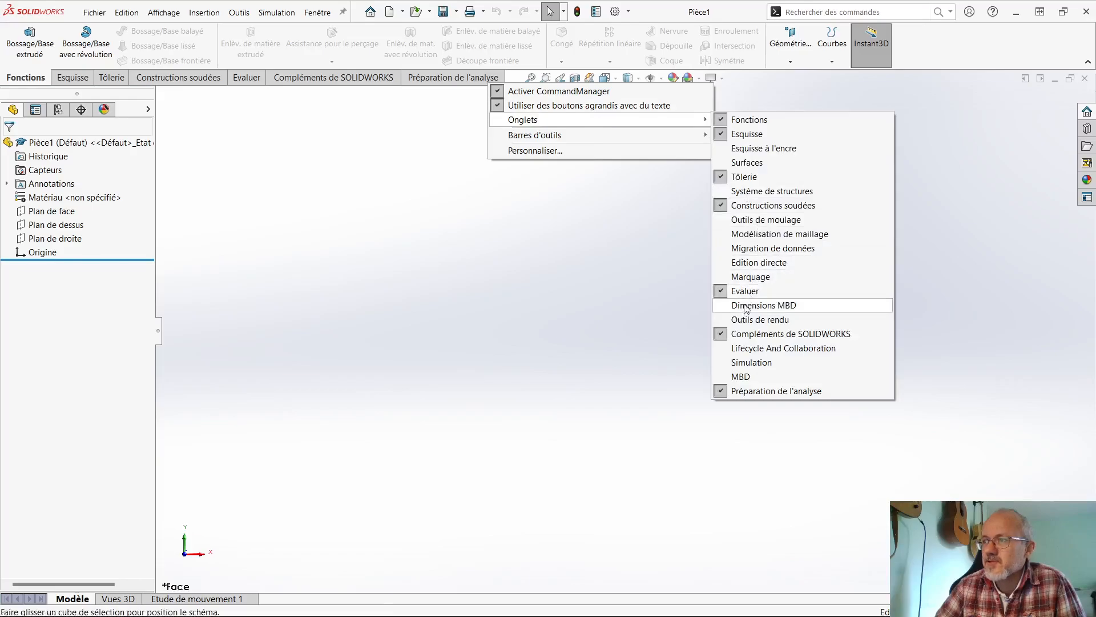
left_click(740, 391)
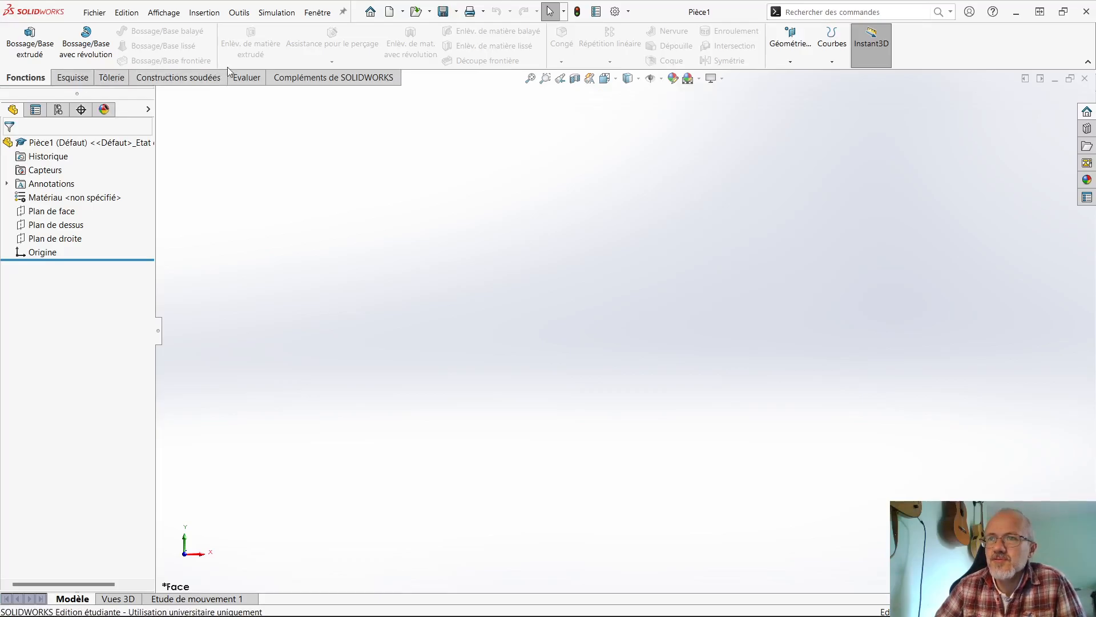
right_click(316, 78)
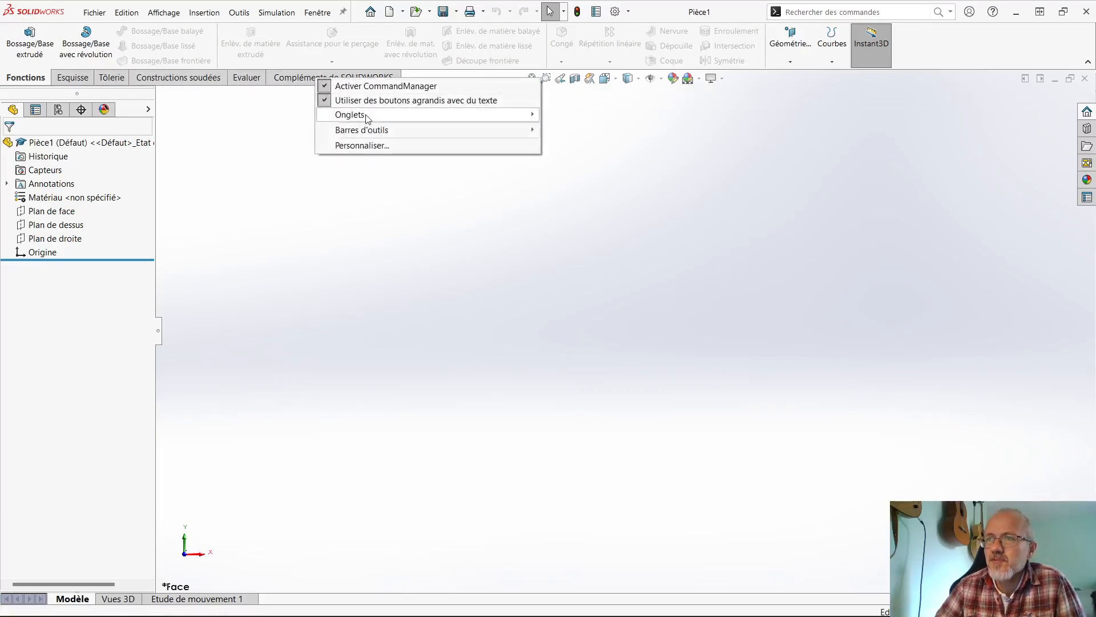
mouse_move(366, 118)
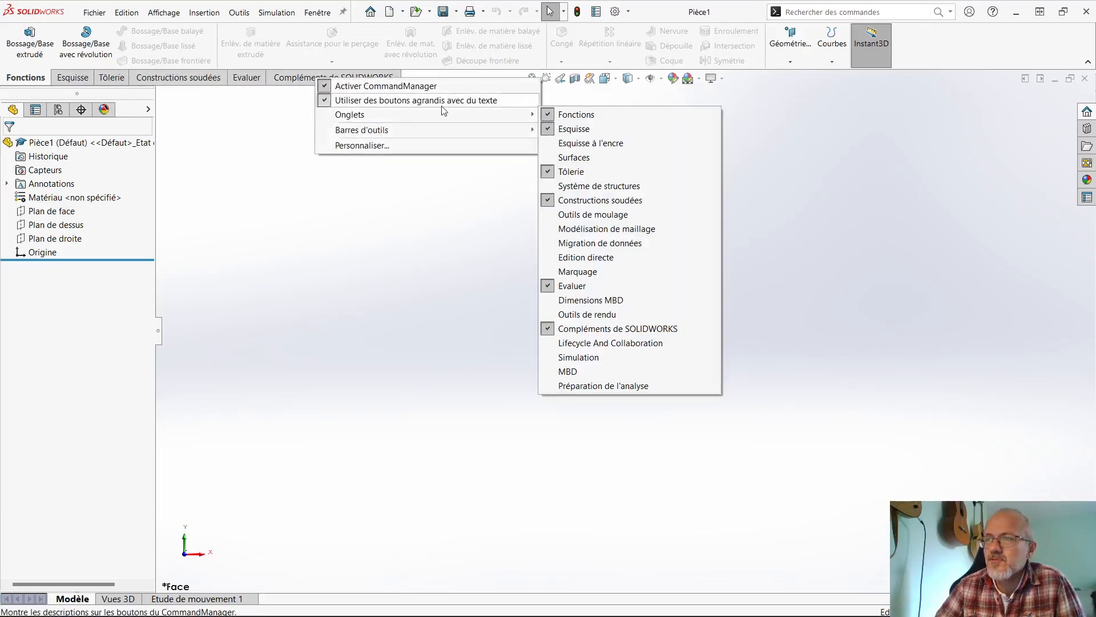
left_click(591, 331)
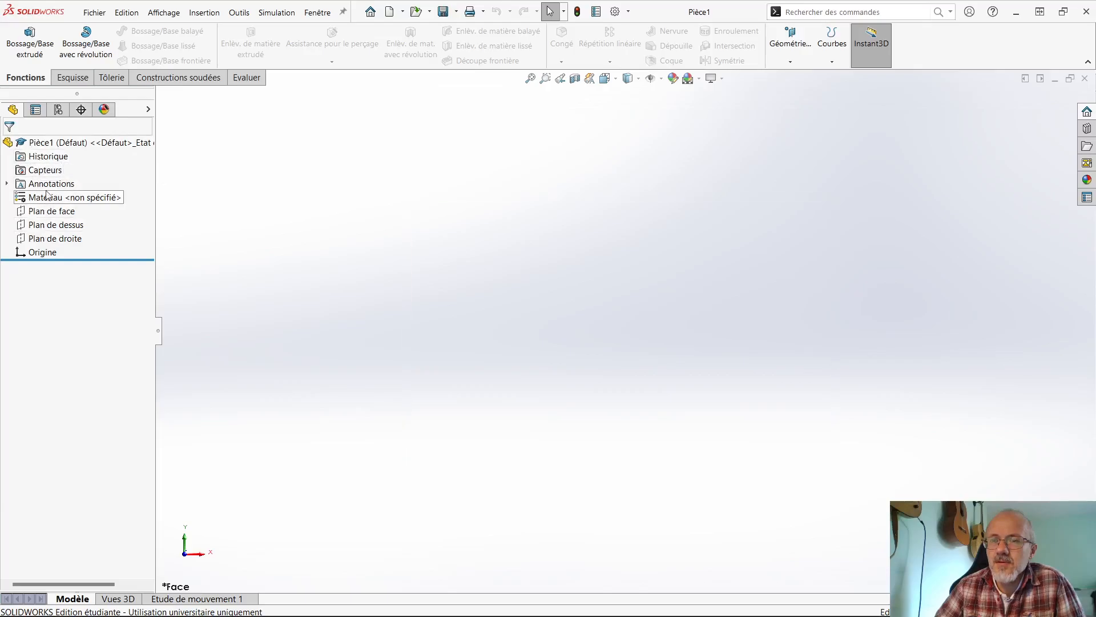
- Look through the part's properties, configurations, DimXpert and appearances managers, and return to the FeatureManager design tree
left_click(32, 114)
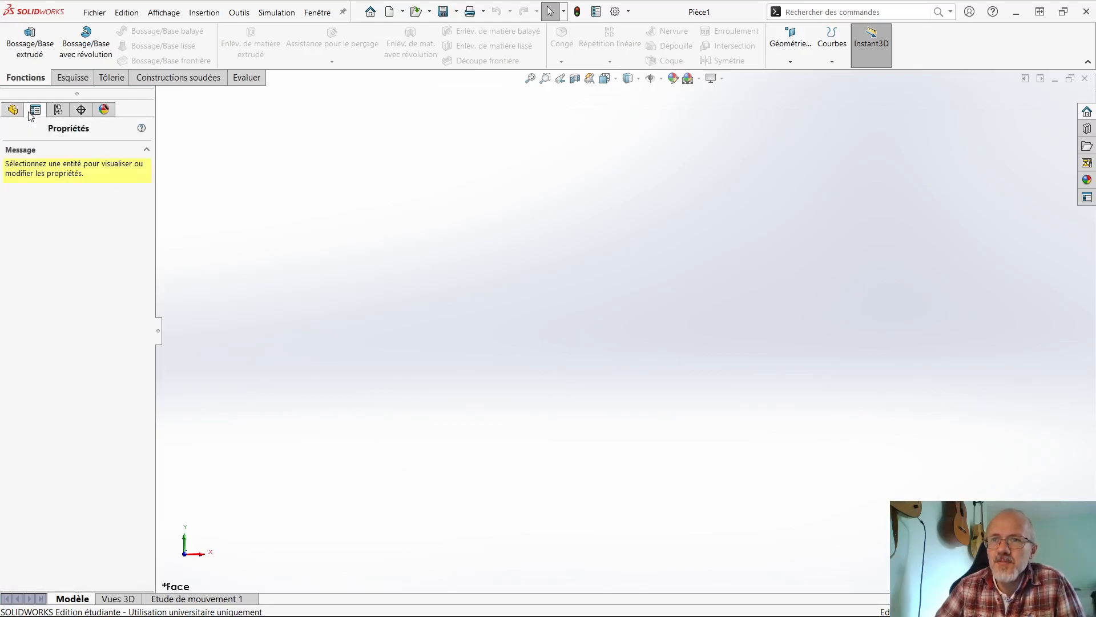
left_click(59, 110)
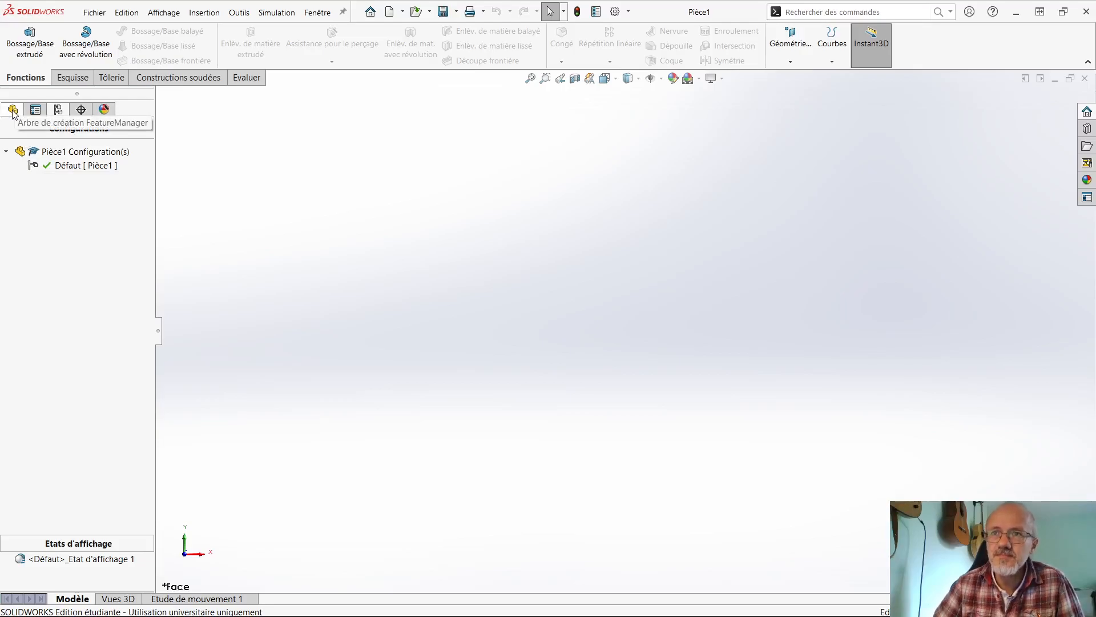
left_click(81, 111)
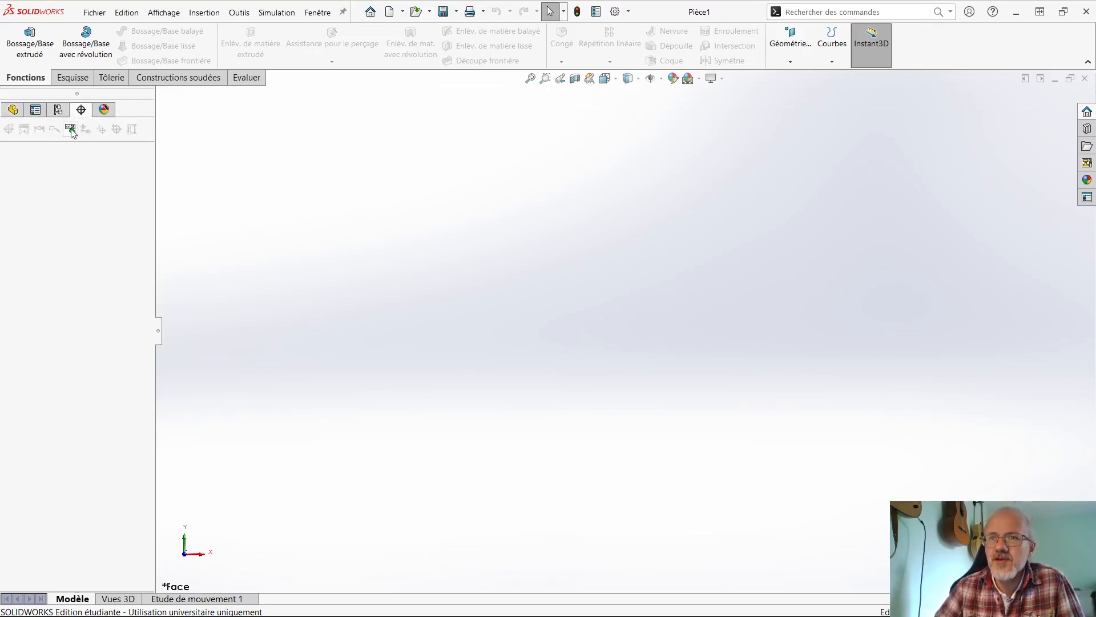
left_click(101, 110)
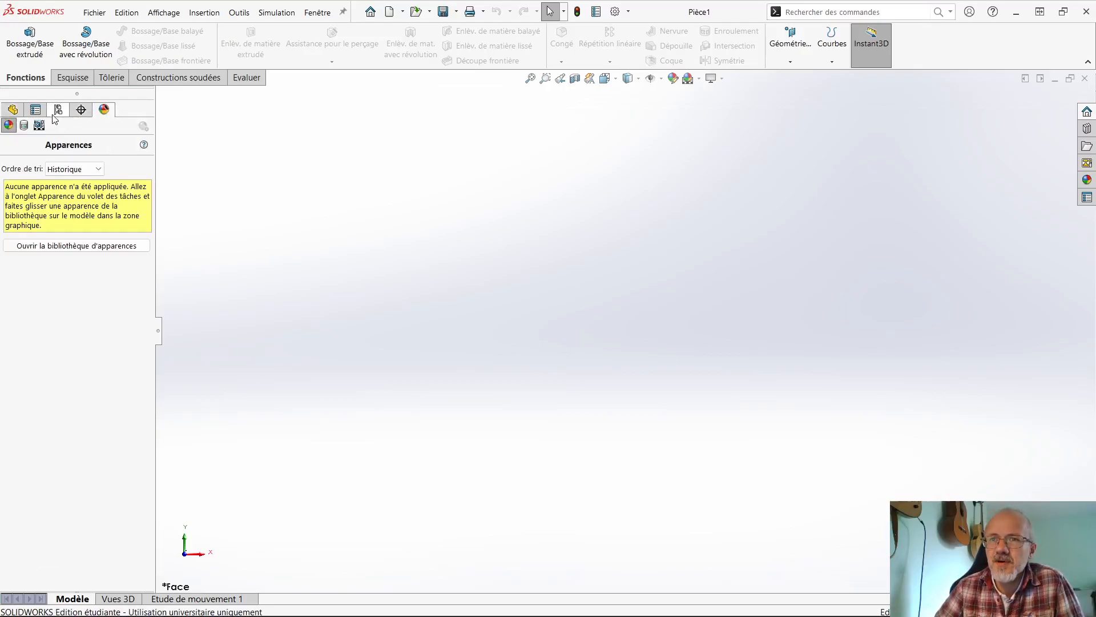
left_click(12, 112)
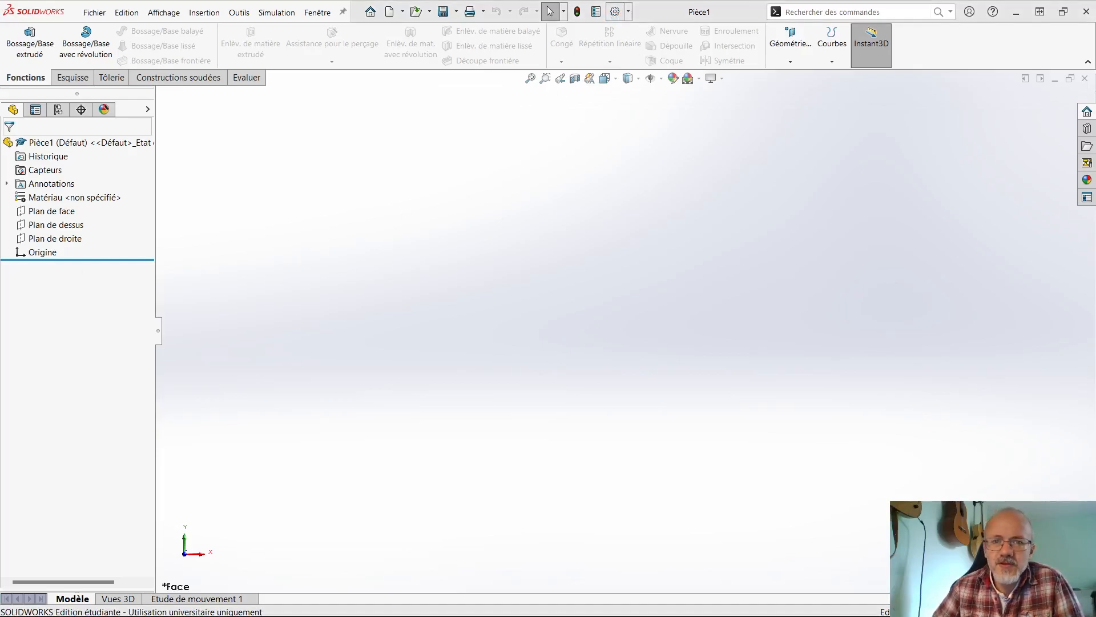
- Review the Vue settings for mouse zoom direction, rotation and transitions in the system options, and accept them
left_click_drag(0, 2, 554, 70)
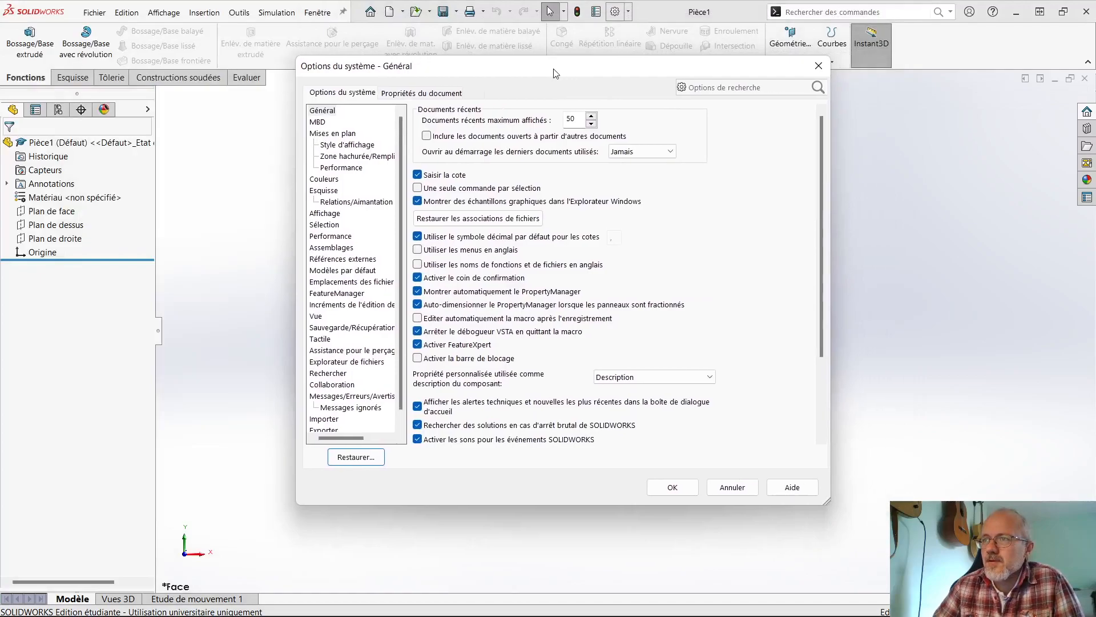
left_click(314, 316)
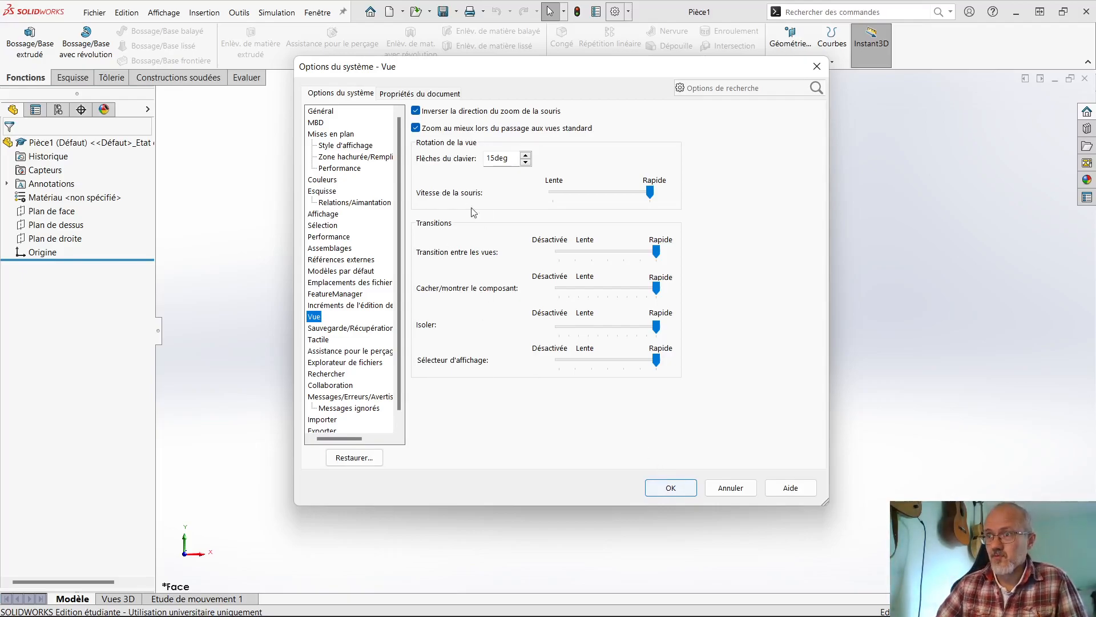
left_click(665, 484)
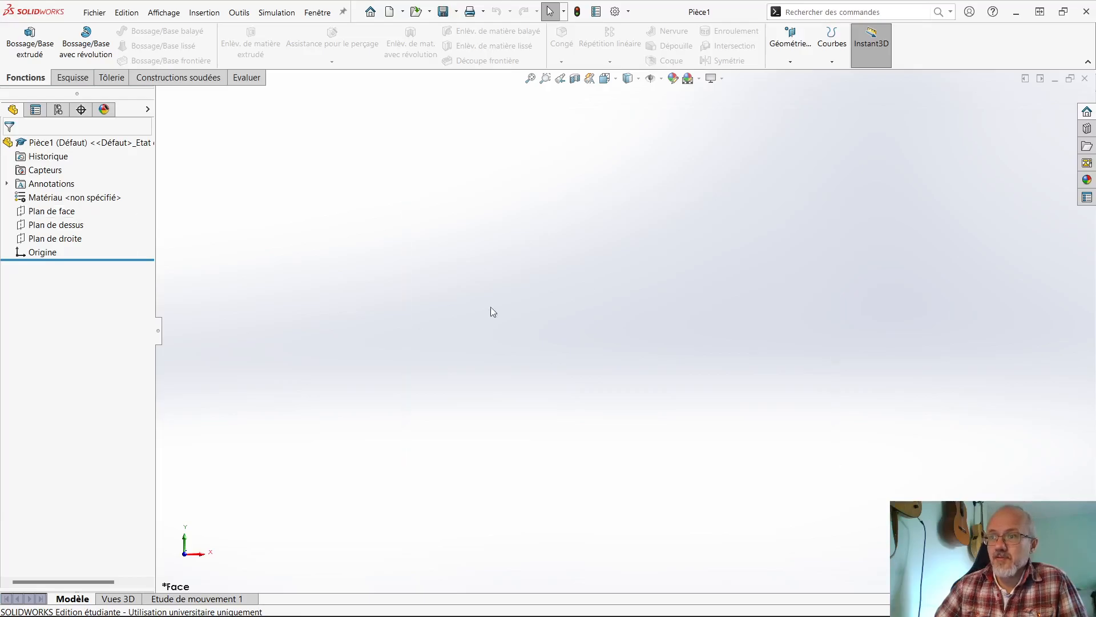
- Select the front and top planes in turn, and show Plan de face permanently in the graphics area
left_click(55, 213)
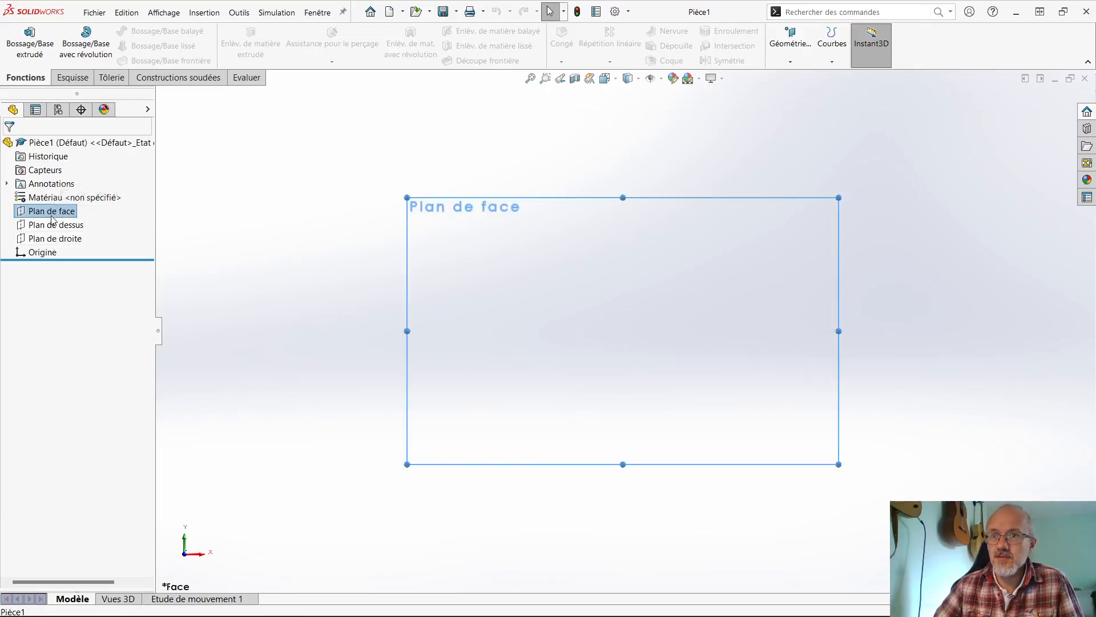
left_click(57, 225)
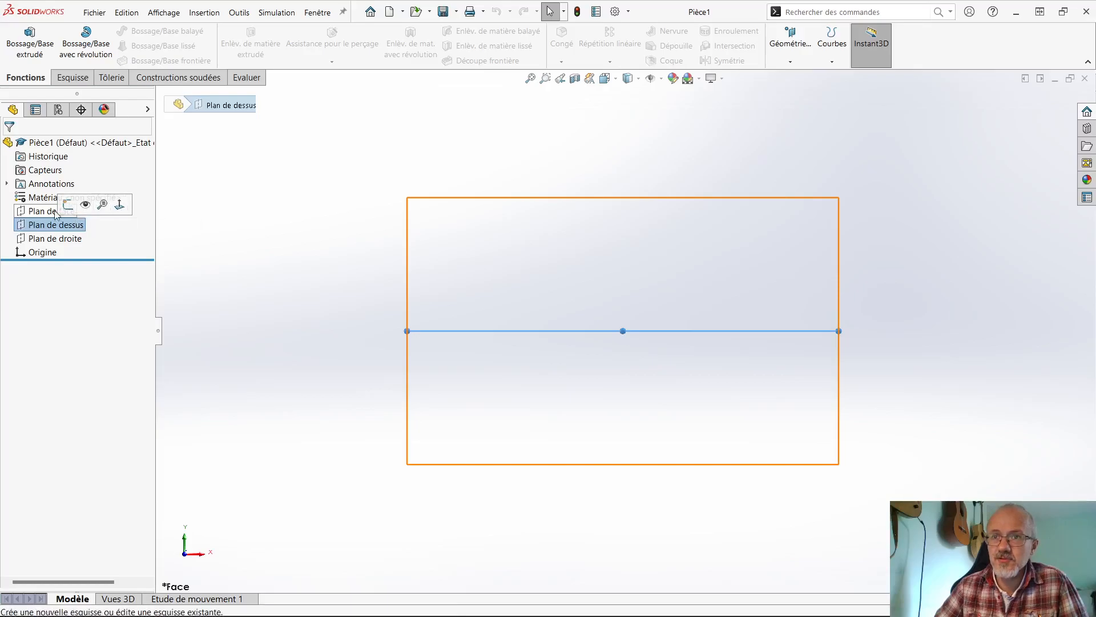
left_click(47, 212)
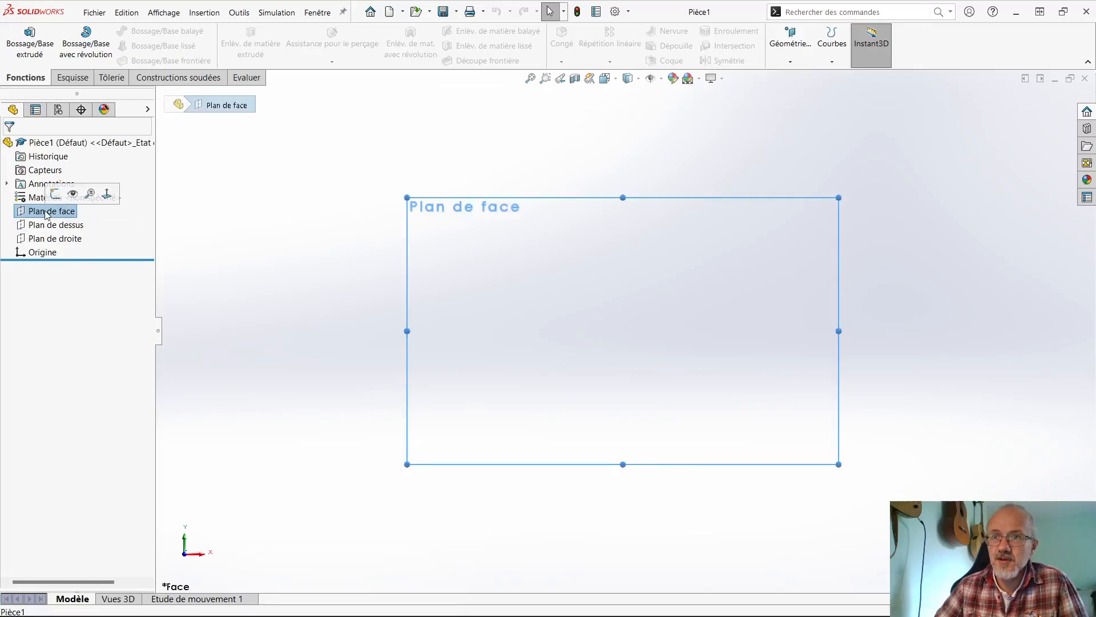
left_click(73, 194)
left_click(294, 389)
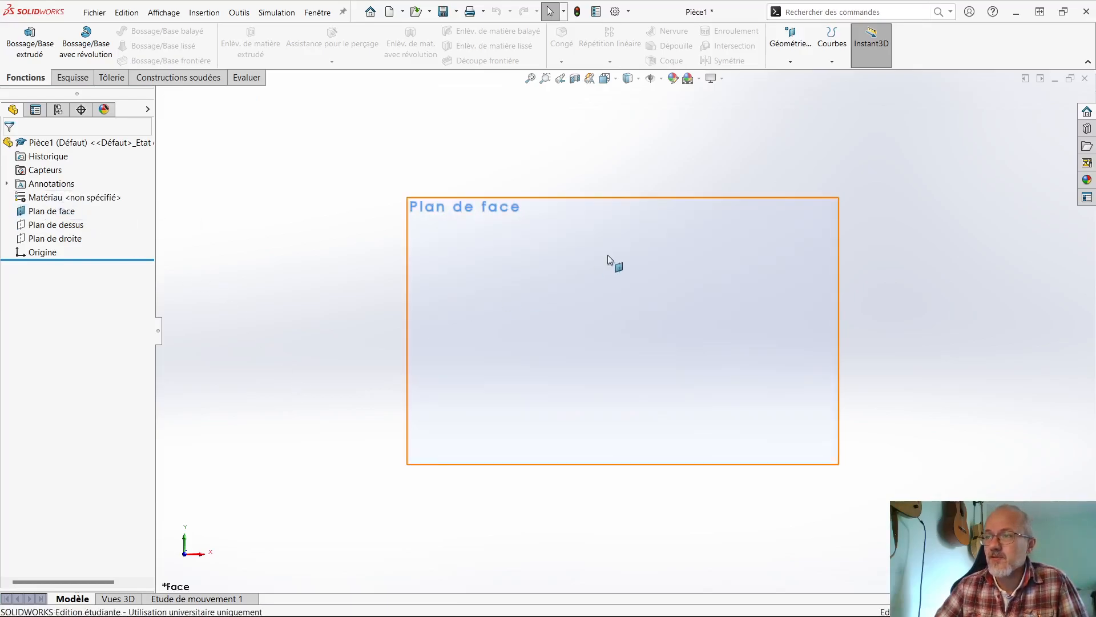
- Examine Plan de face at different zoom levels in the graphics area
scroll(608, 255, "down", 4)
scroll(608, 254, "up", 4)
scroll(608, 254, "down", 3)
scroll(608, 255, "up", 5)
scroll(663, 400, "down", 4)
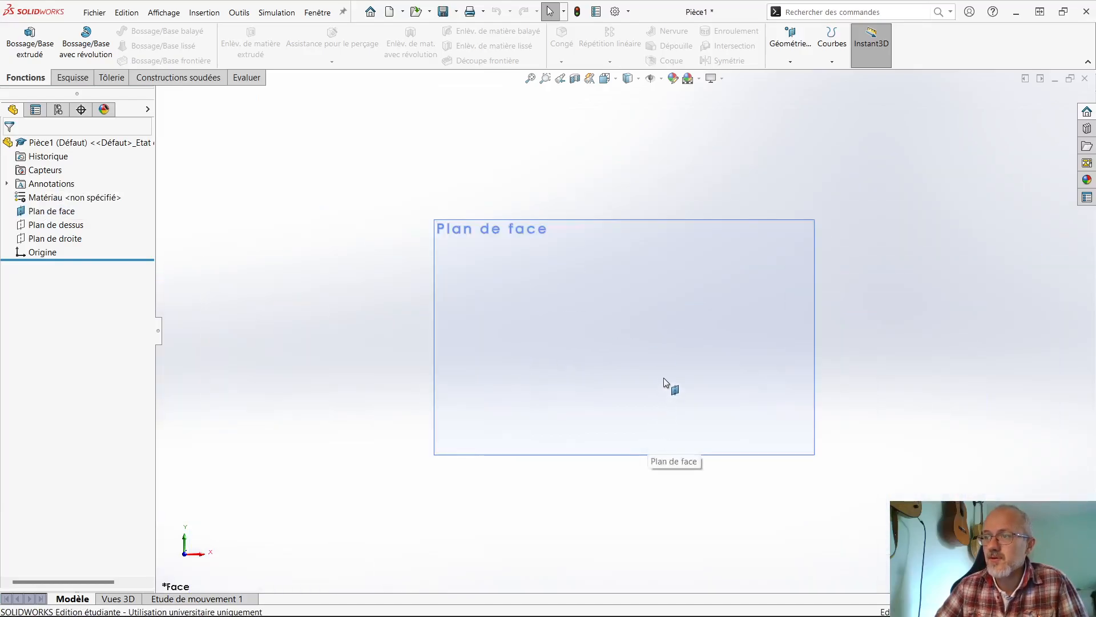
scroll(628, 353, "up", 1)
scroll(628, 352, "down", 1)
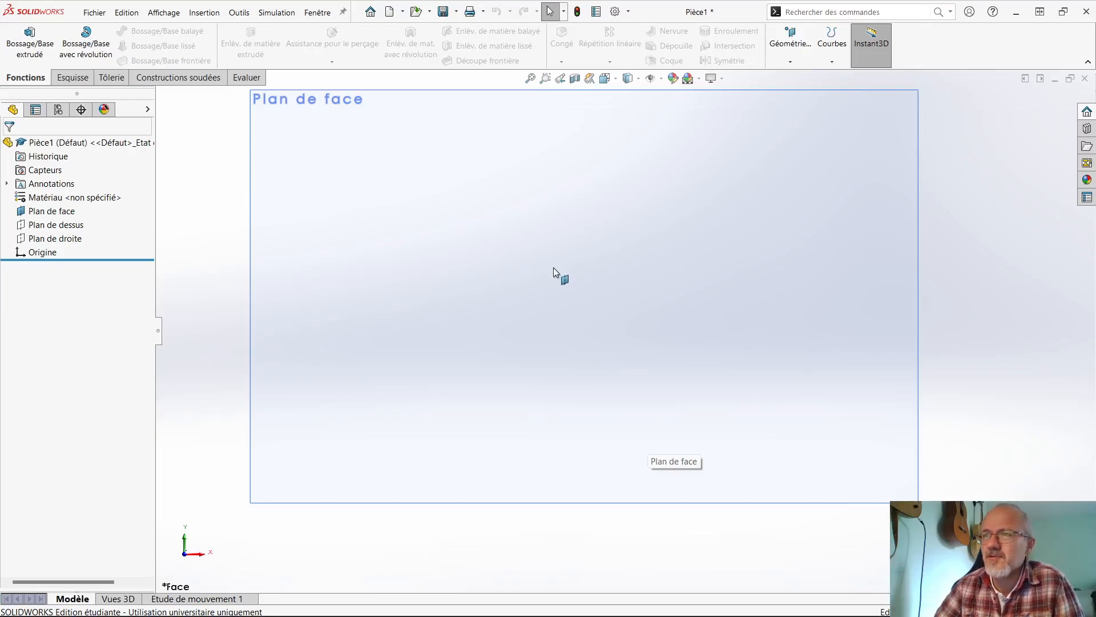
- Hide Plan de face in the graphics area and clear the selection
left_click(57, 211)
left_click(46, 252)
left_click(240, 238)
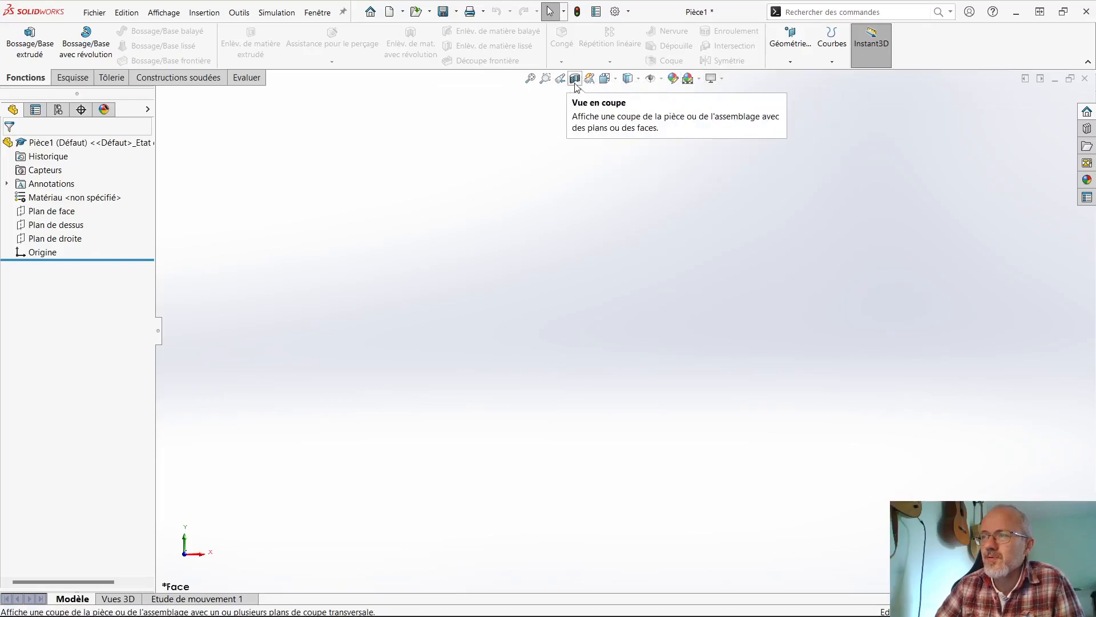
- Look through the display style, item visibility and view settings, and toggle Ombres en mode Image ombrée twice
left_click(637, 80)
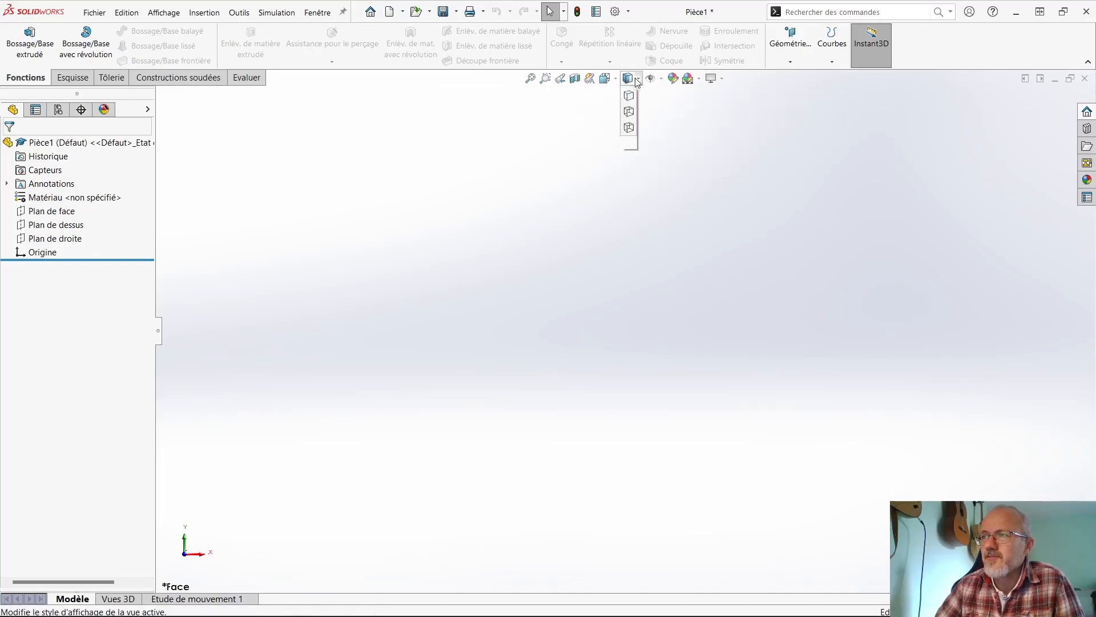
left_click(661, 78)
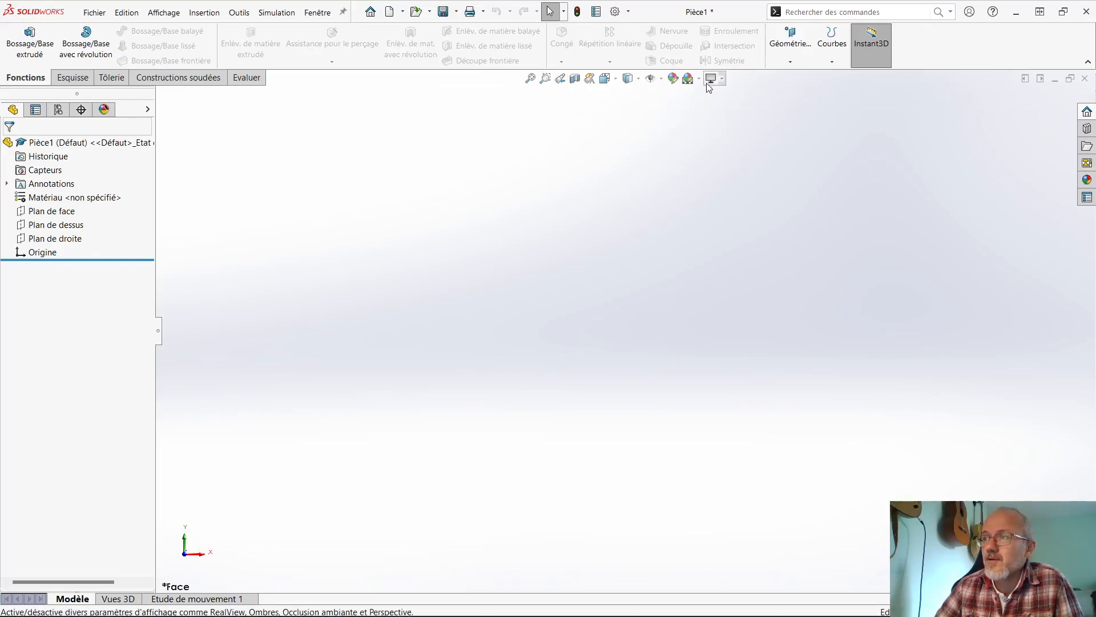
left_click(722, 81)
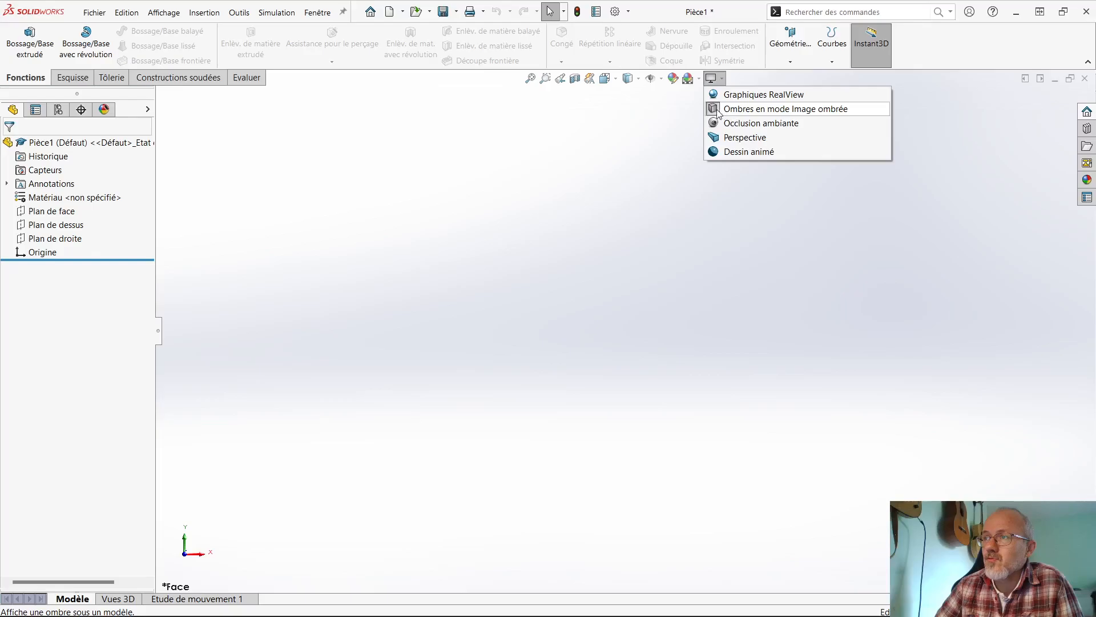
left_click(713, 112)
left_click(723, 80)
left_click(727, 109)
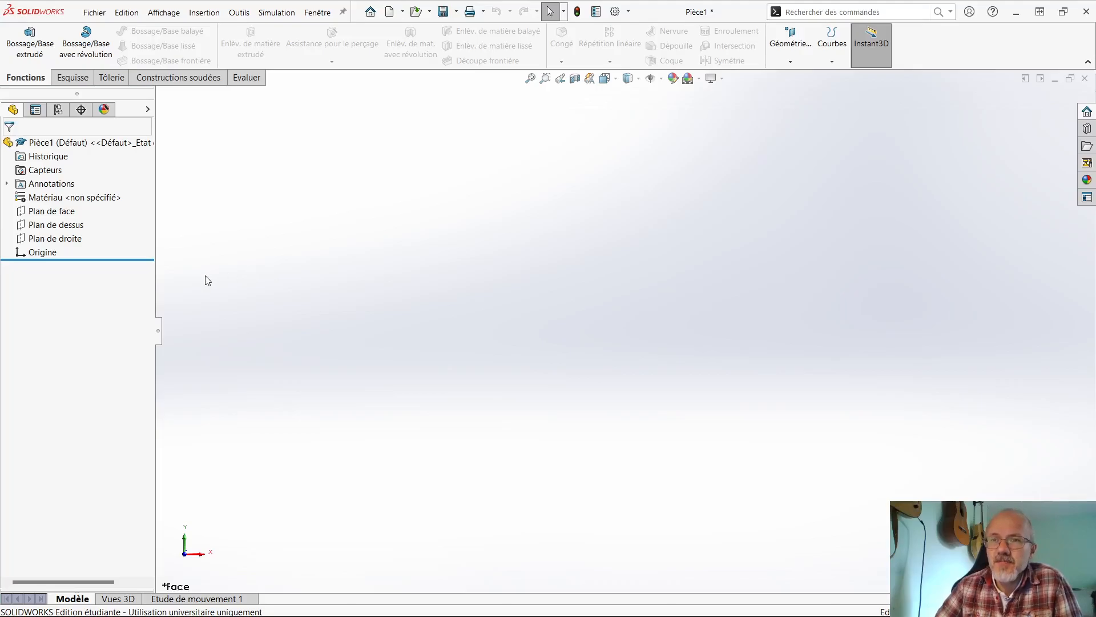
- Start a standalone sketch on Plan de face and deselect the plane
left_click(56, 213)
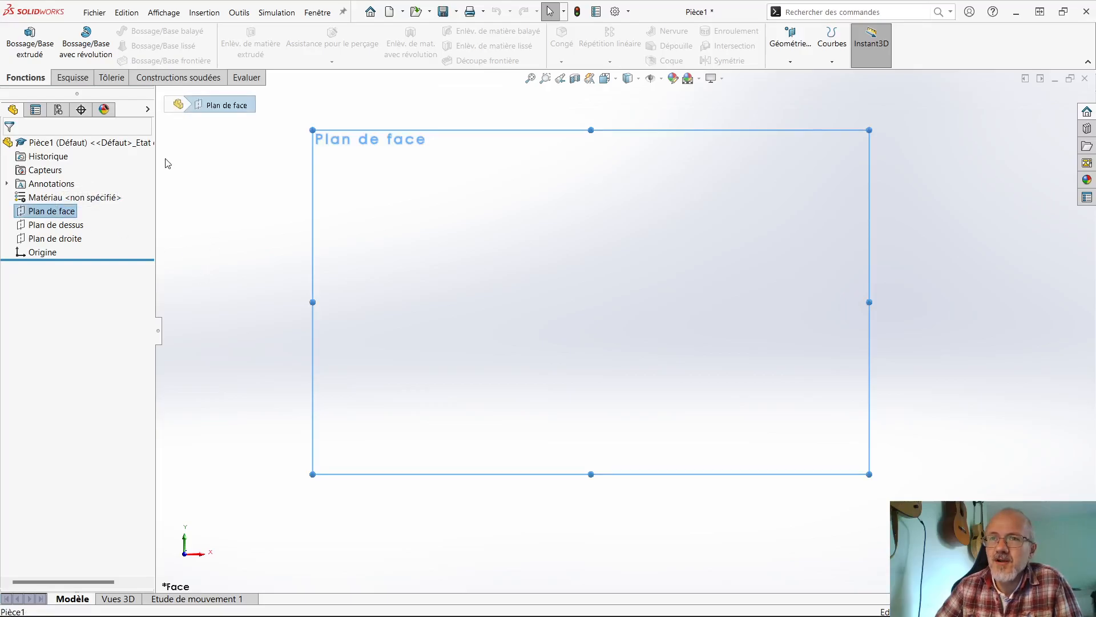
left_click(72, 77)
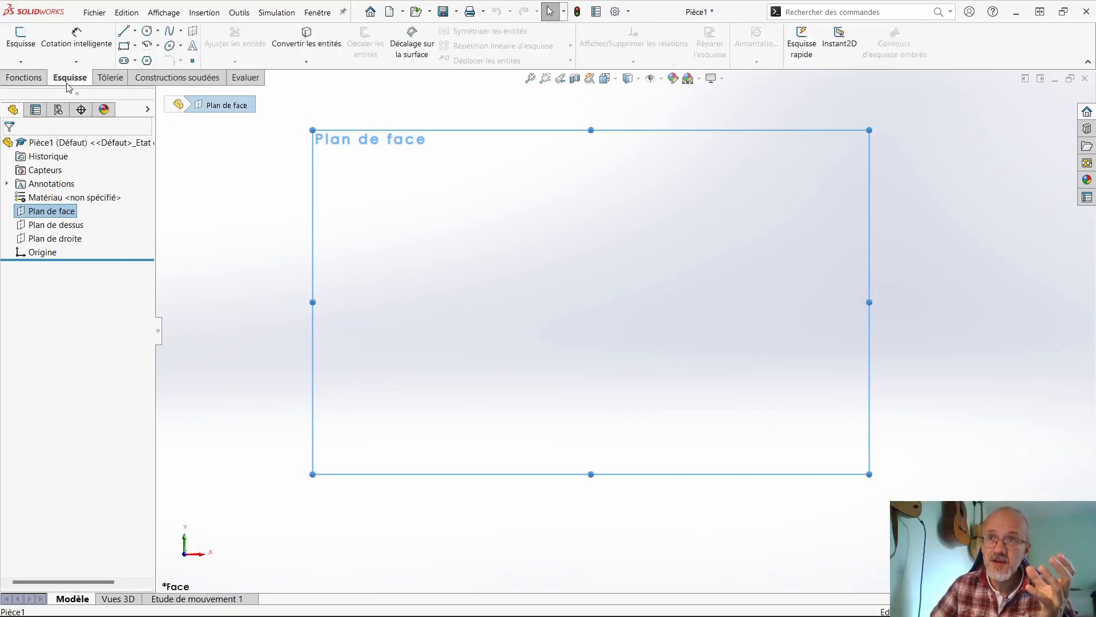
left_click(14, 50)
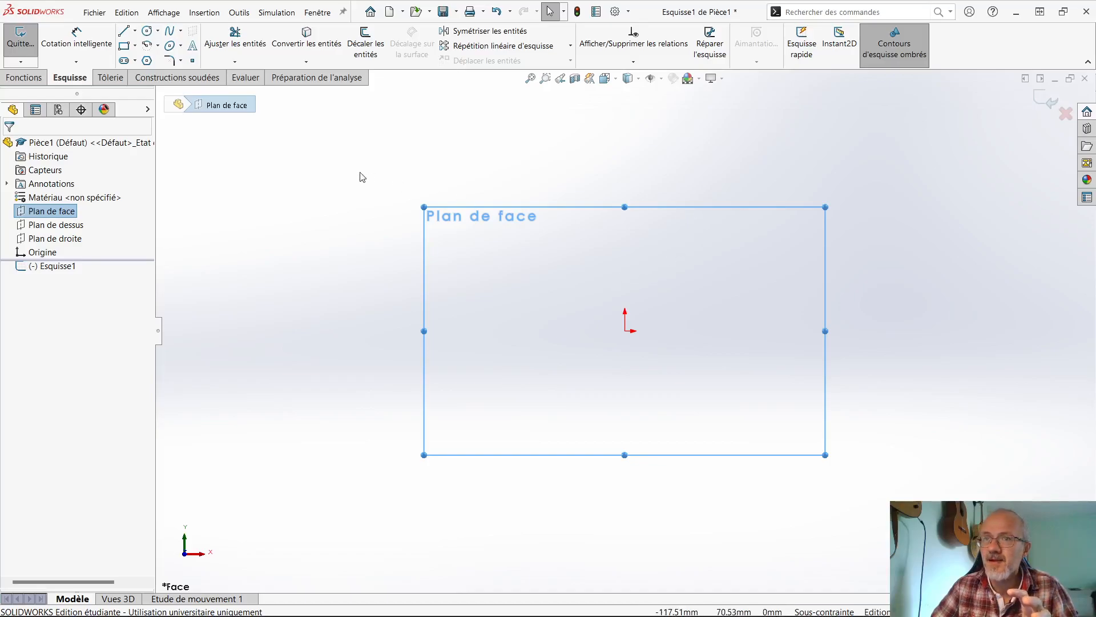
left_click(284, 177)
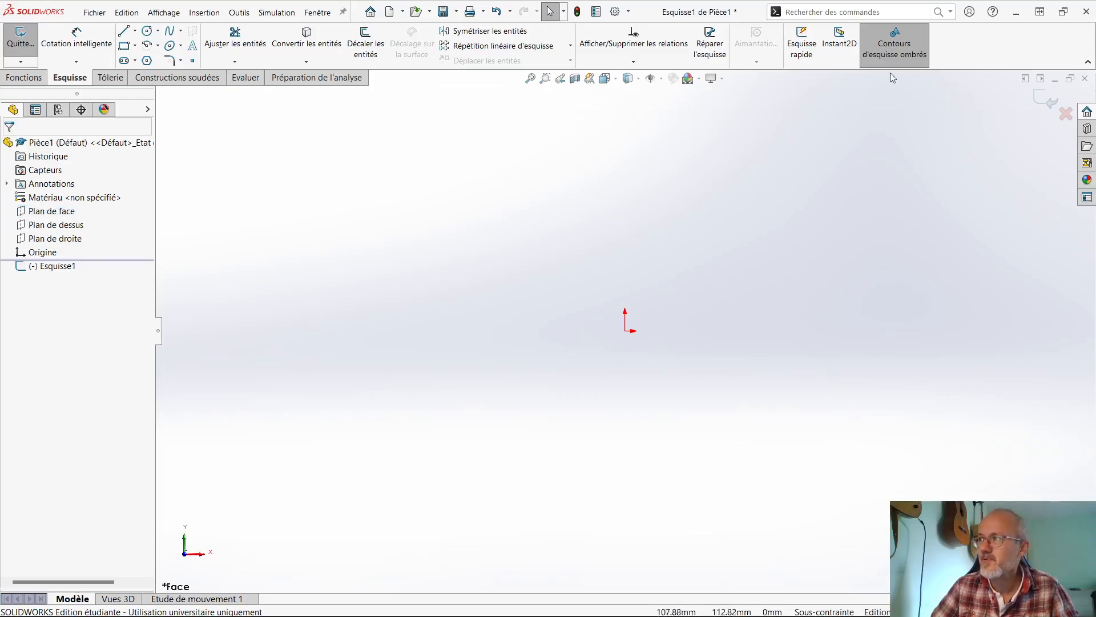
- Exit the sketch discarding its changes, with Ne plus afficher chosen for the warning
left_click(1065, 114)
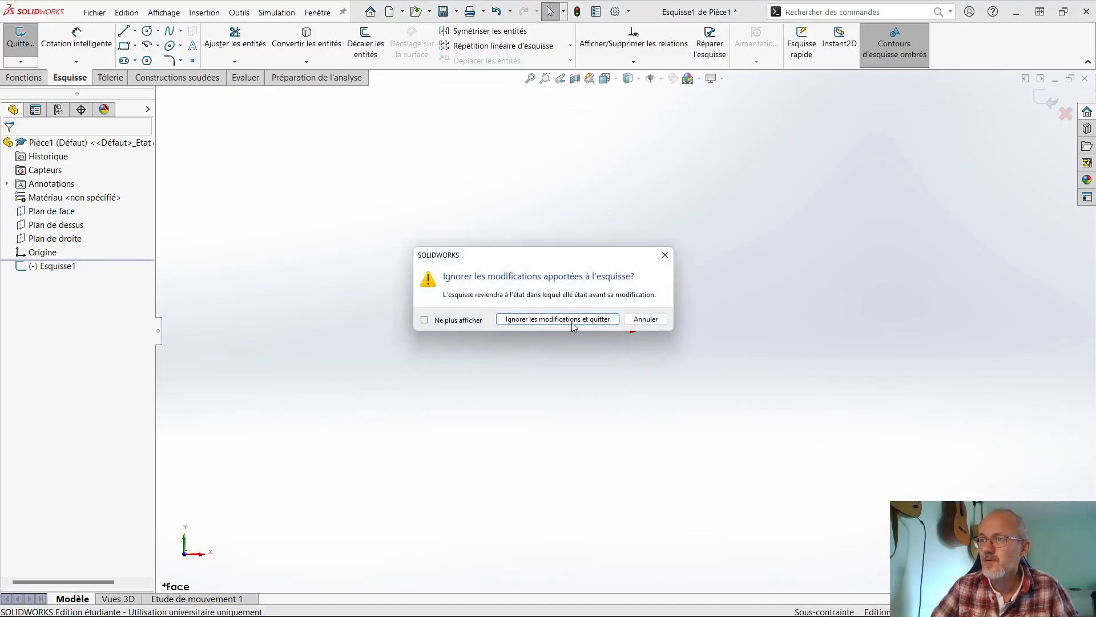
left_click(454, 320)
left_click(541, 320)
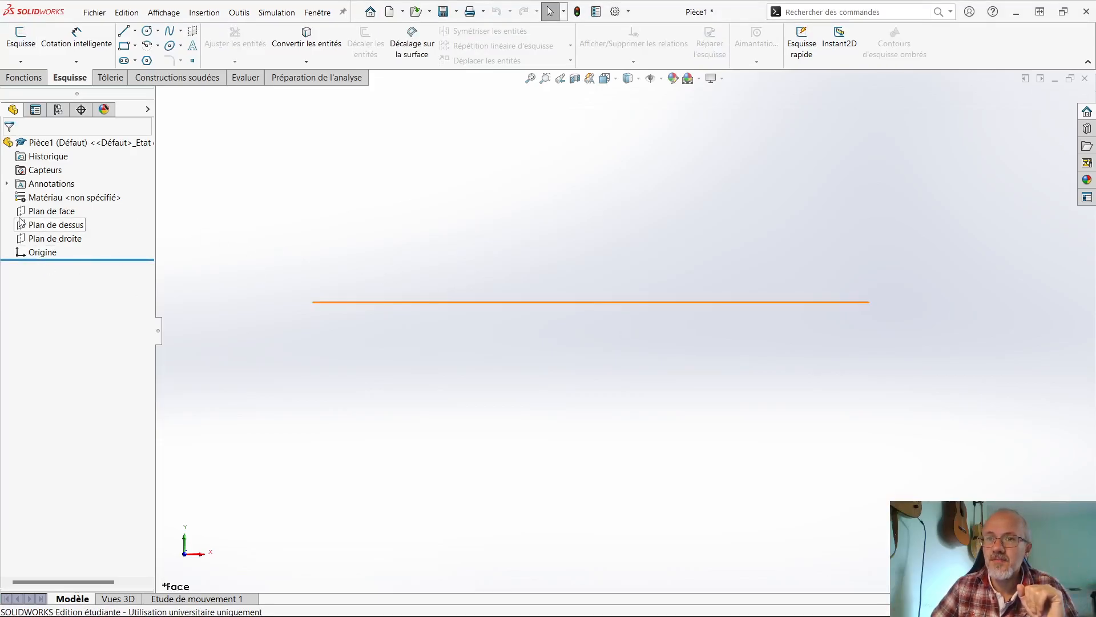
- Start the Bossage/Base extrudé feature from Plan de face to open its sketch
left_click(39, 217)
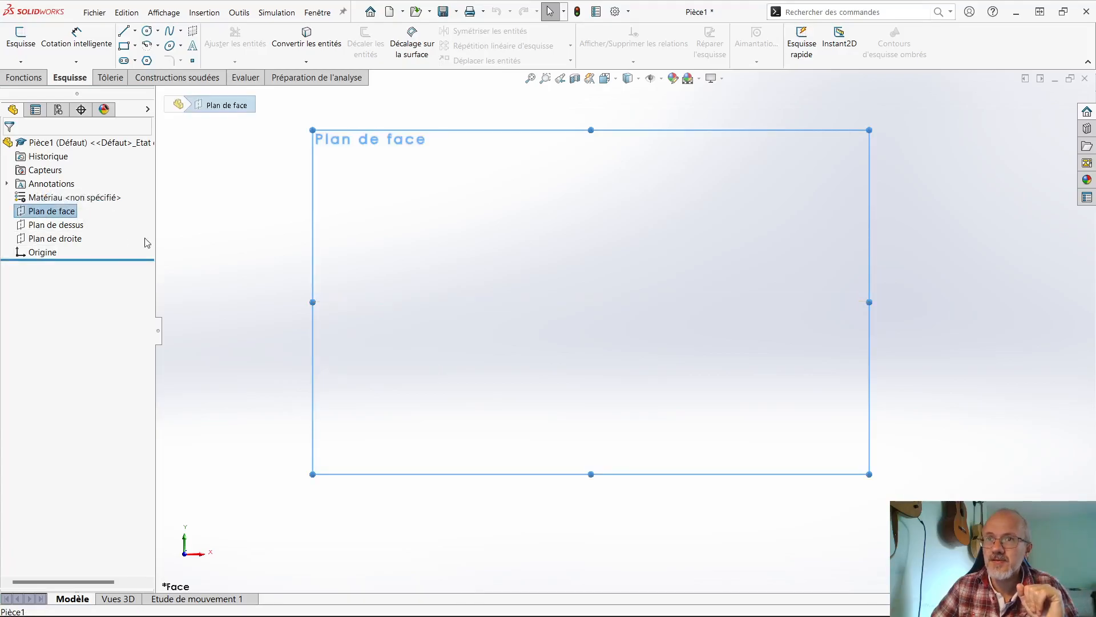
left_click(23, 77)
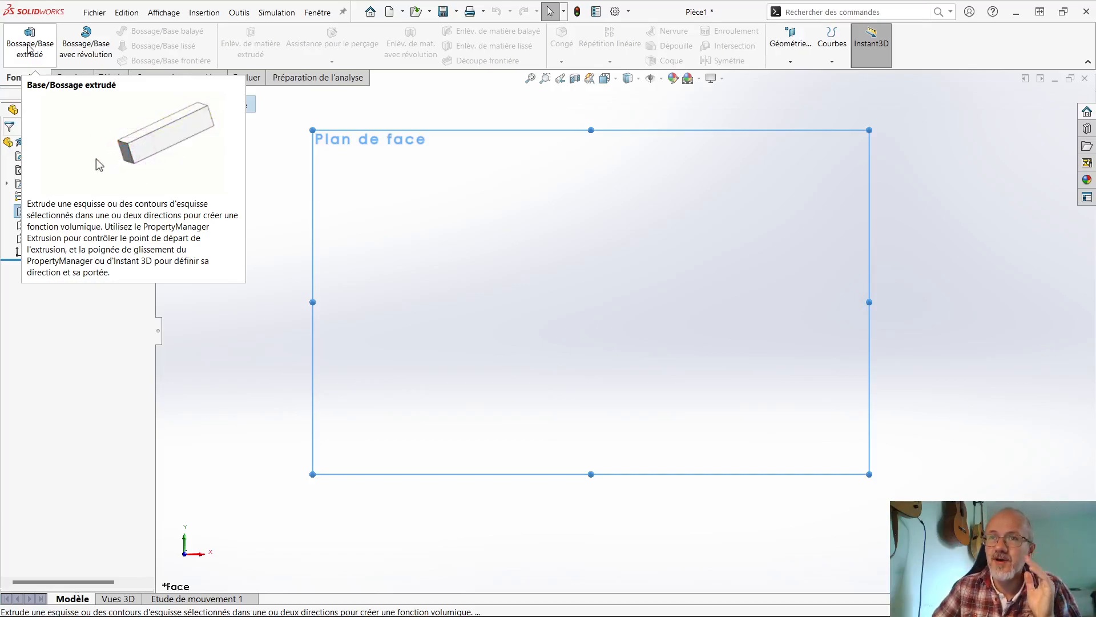
middle_click_drag(519, 247, 457, 317)
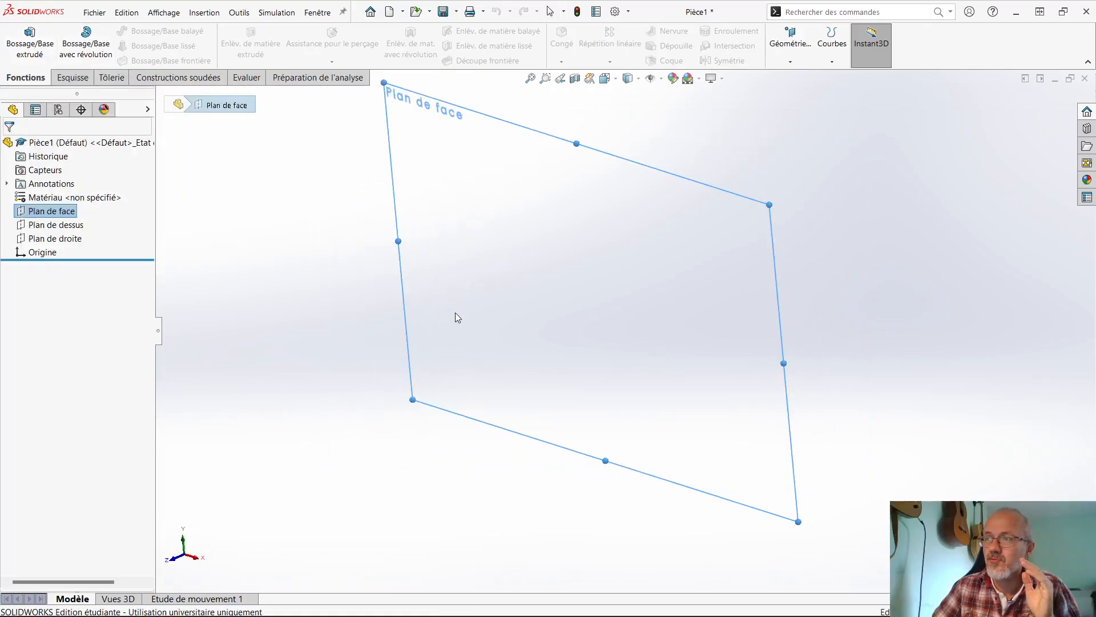
middle_click_drag(516, 269, 472, 262)
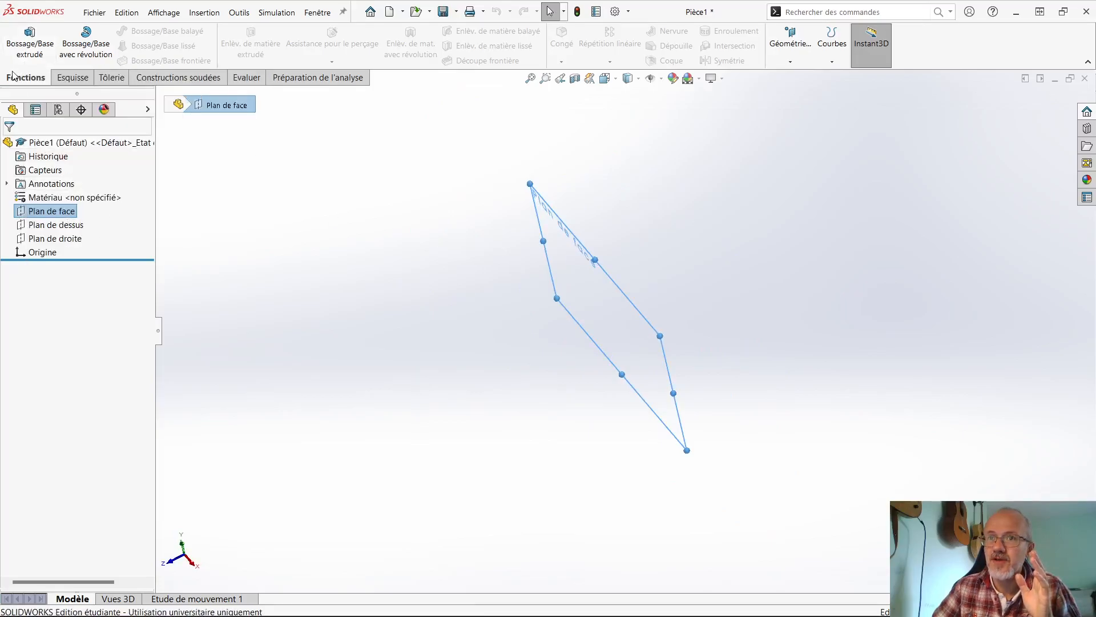
left_click(30, 39)
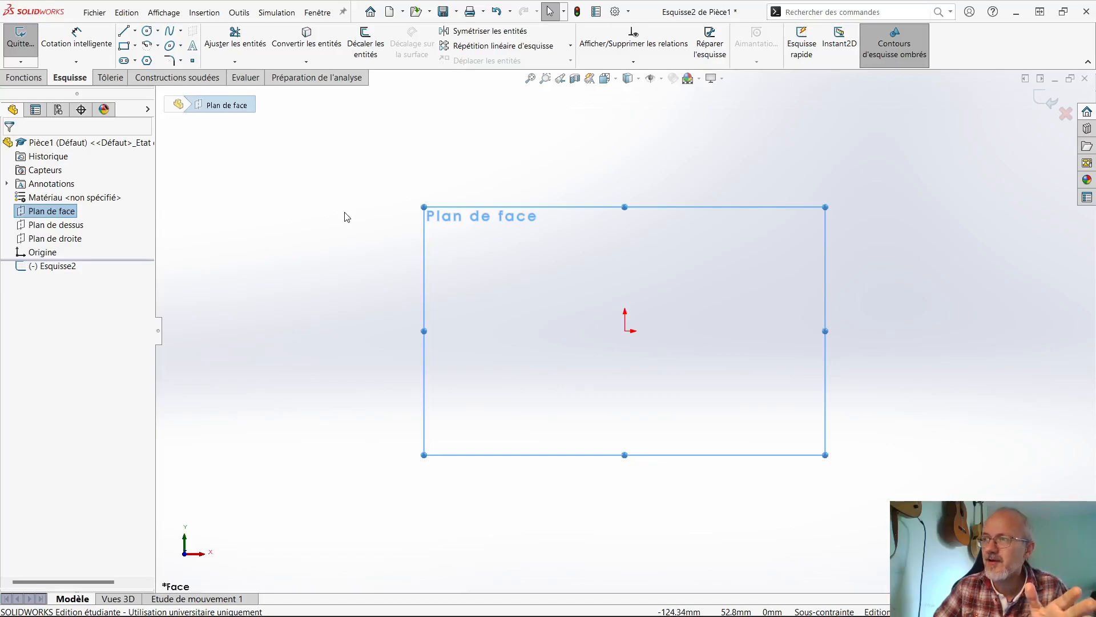
- Examine the Général, Vue and Affichage system options for the automatic view rotation setting
left_click(615, 12)
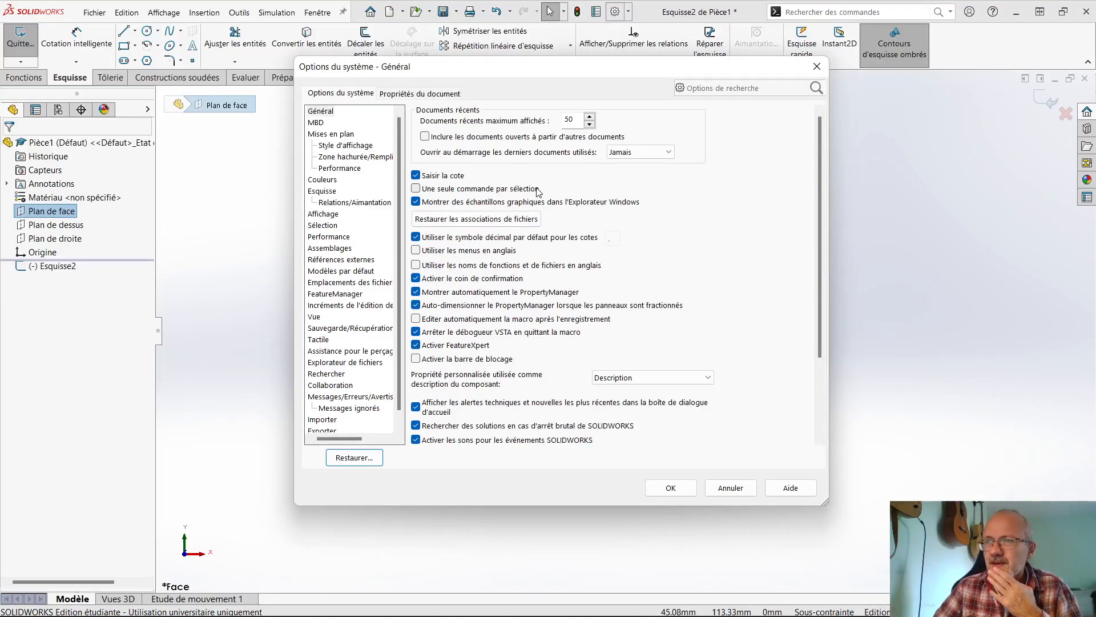
left_click(328, 113)
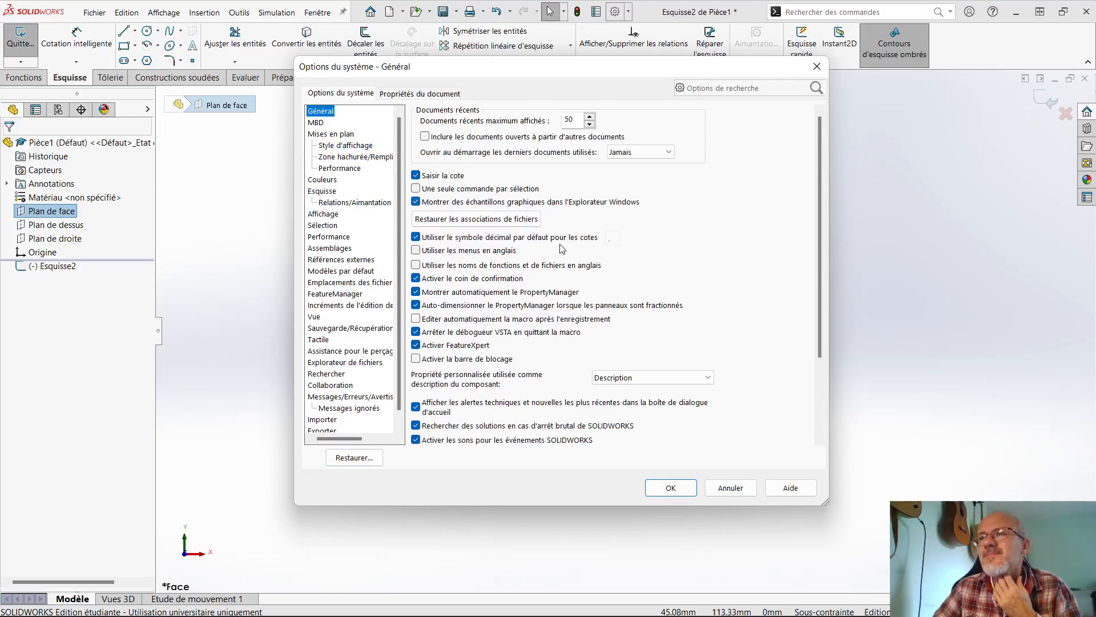
left_click(326, 317)
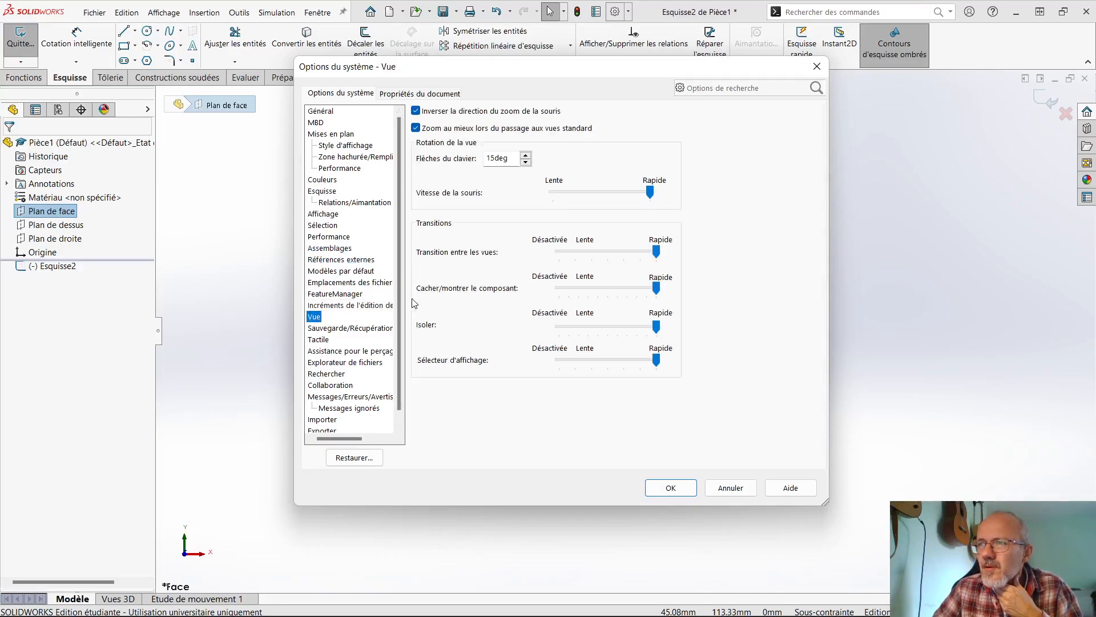
left_click(330, 113)
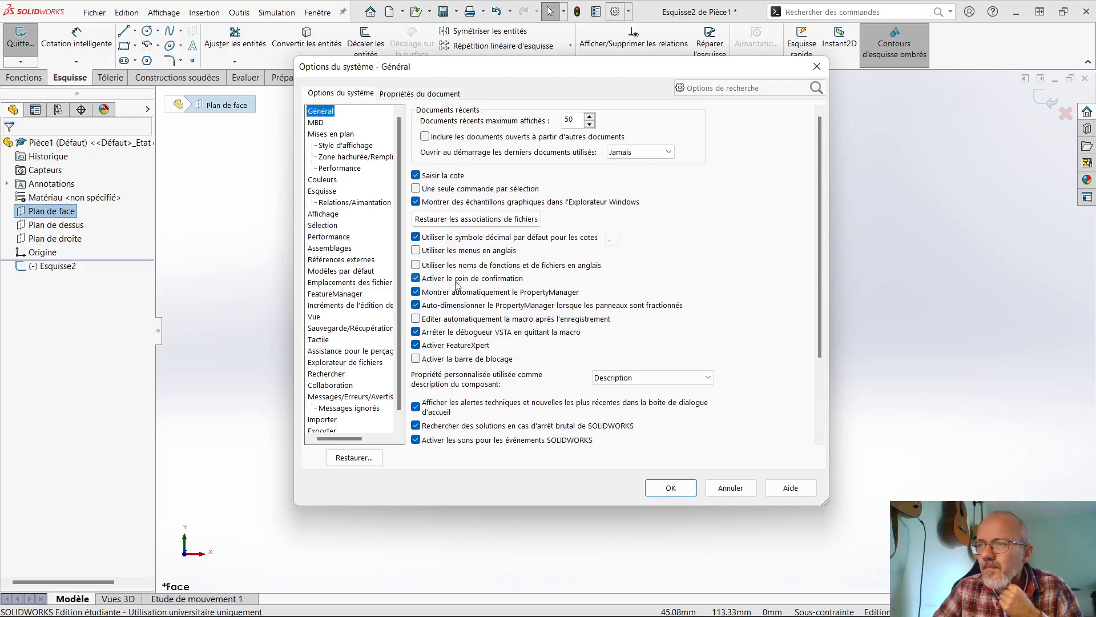
scroll(455, 353, "down", 3)
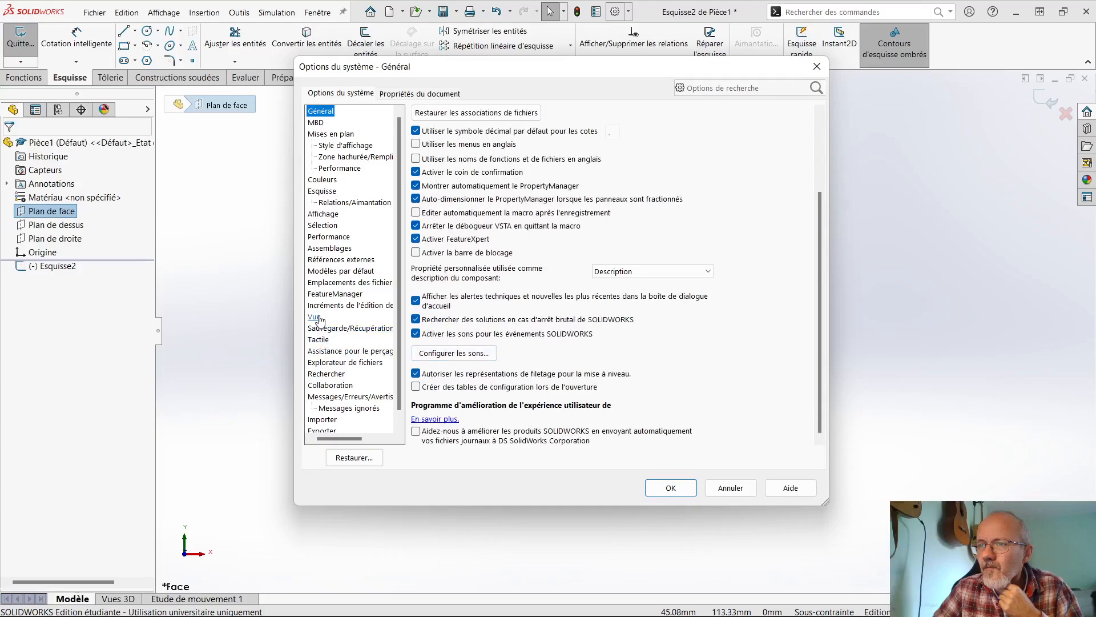
left_click(328, 215)
scroll(539, 326, "down", 4)
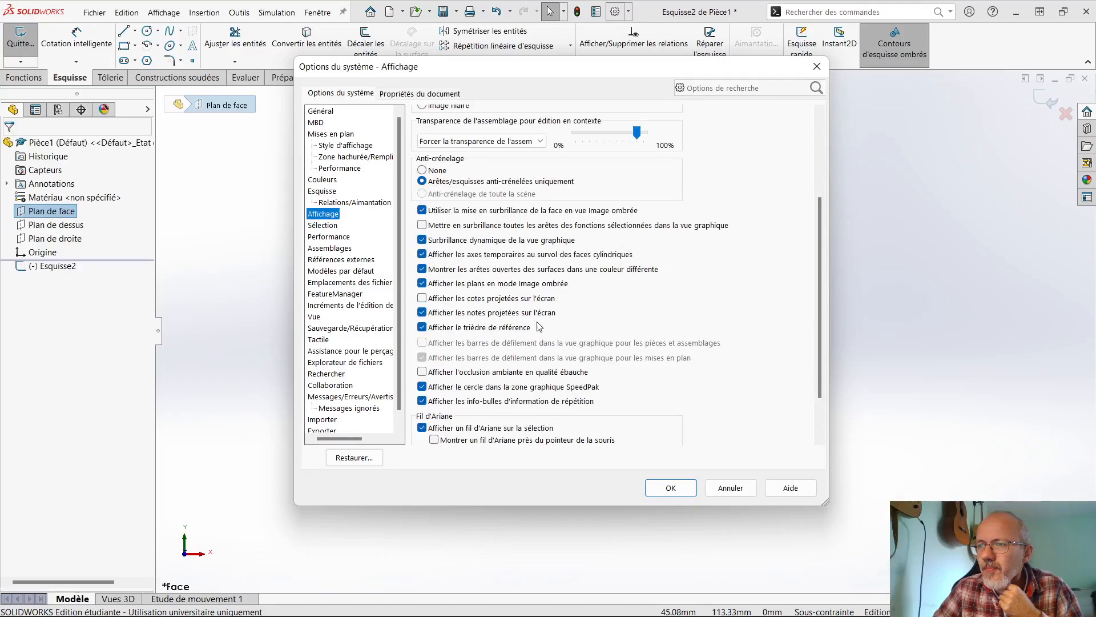
scroll(539, 326, "down", 1)
scroll(539, 326, "up", 2)
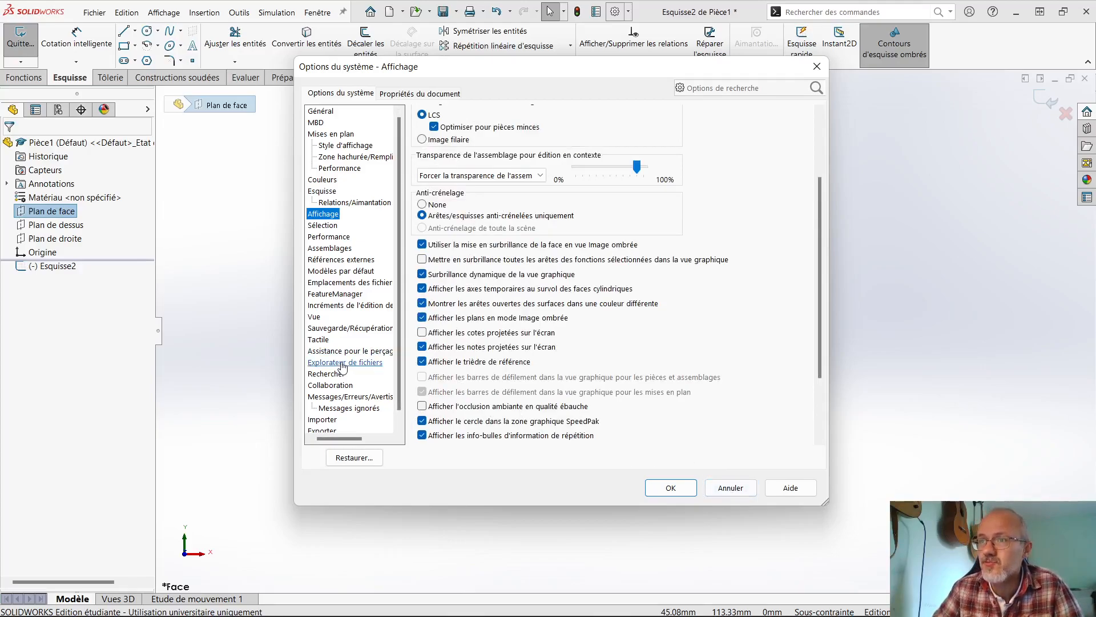
- Search the system options for "normal au plan", review the Esquisse automatic view rotation option, close the options and deselect the plane
left_click(710, 88)
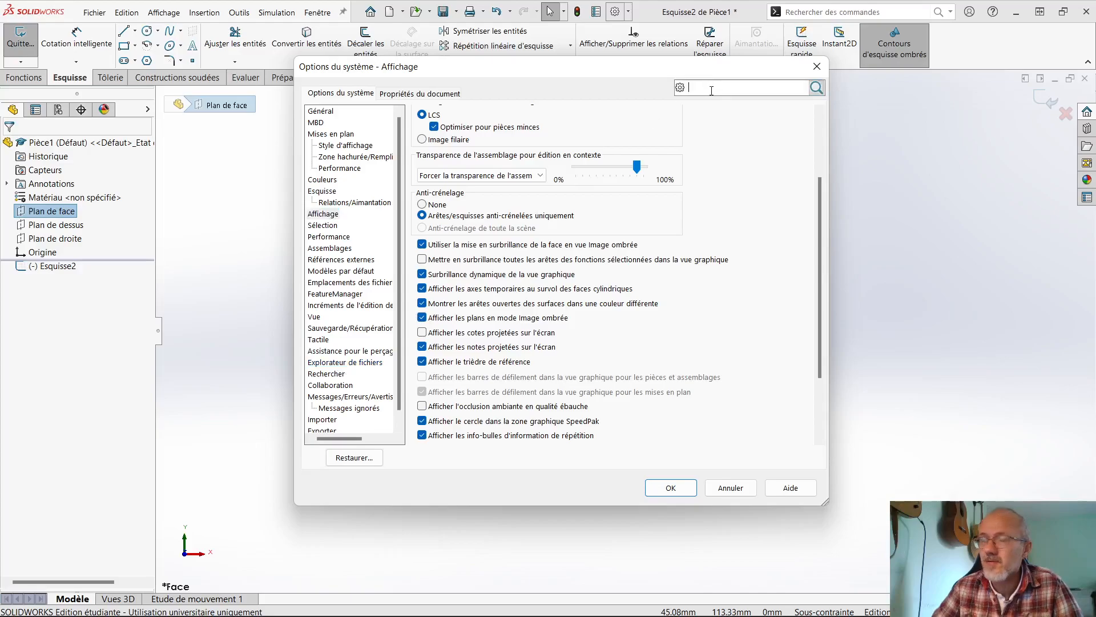
type("normal au plan")
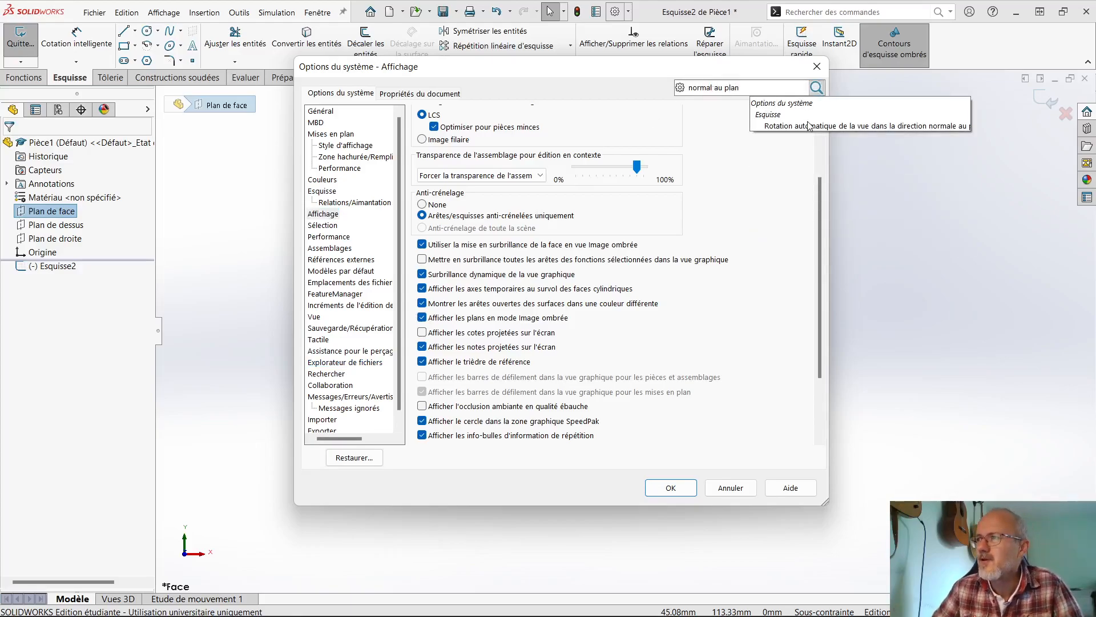
left_click(809, 126)
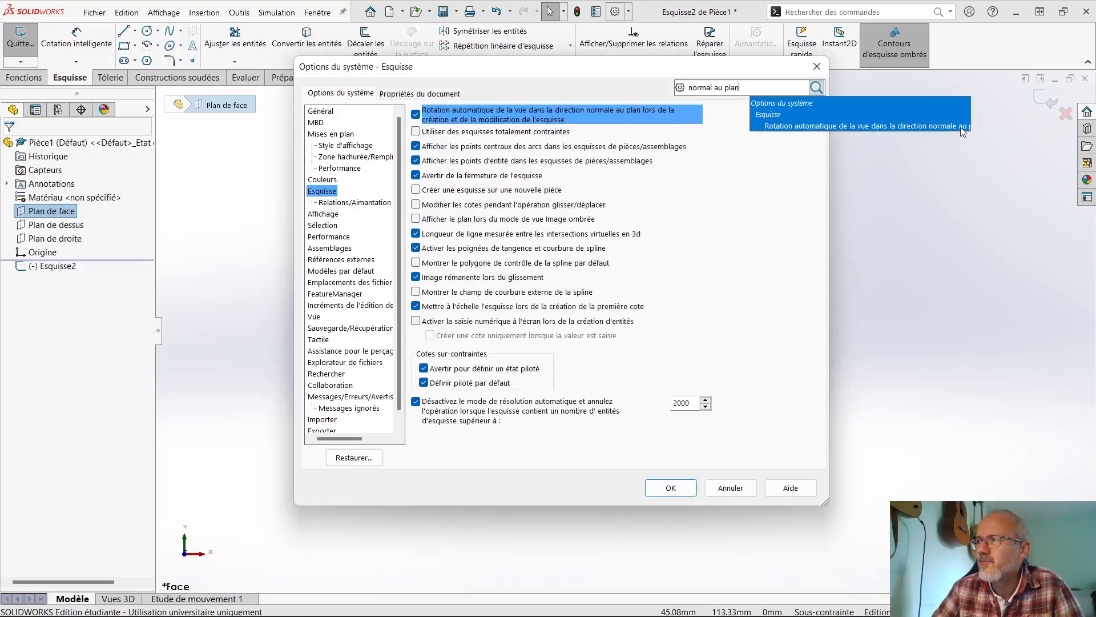
left_click(328, 191)
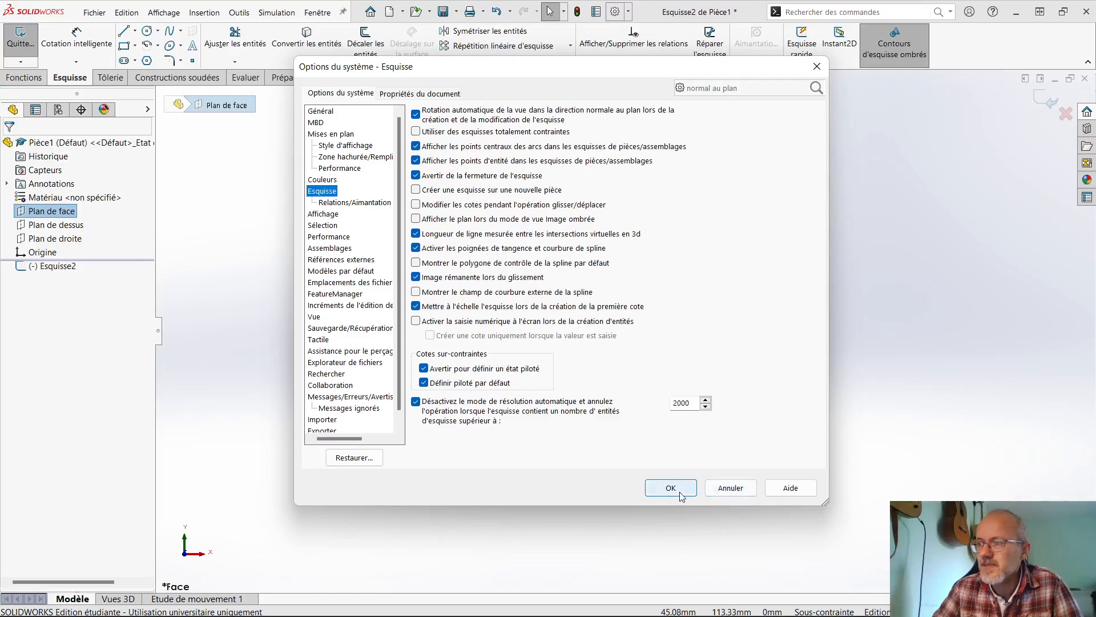
left_click(708, 494)
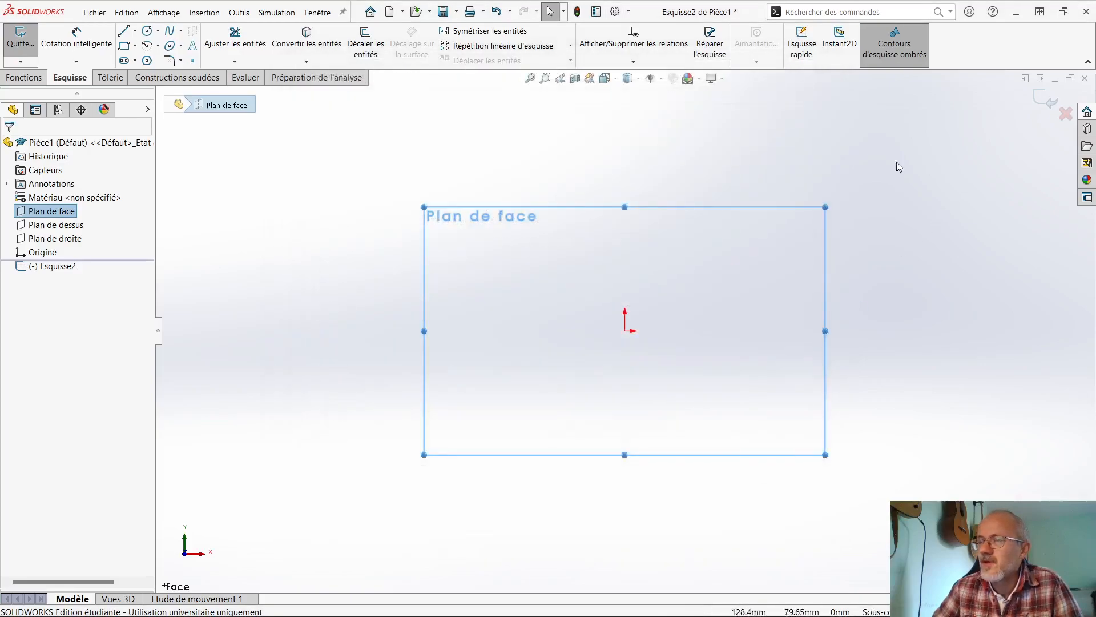
left_click(402, 165)
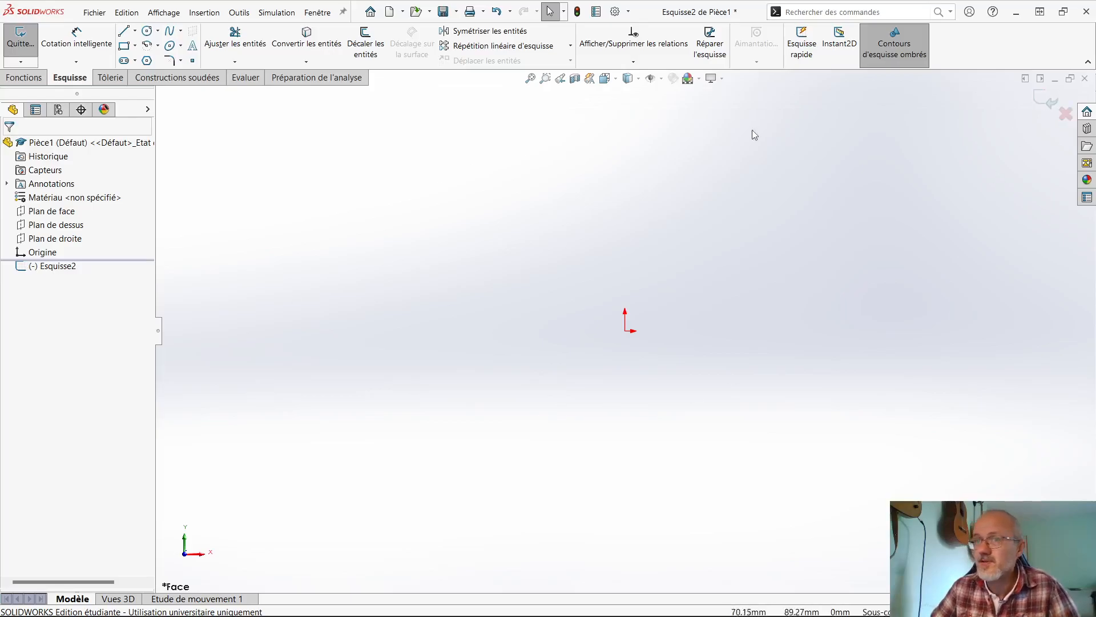
- Sketch a closed five-line profile about 152 mm wide, with a sloping upper-right edge and a right edge about 54 mm high
left_click(122, 36)
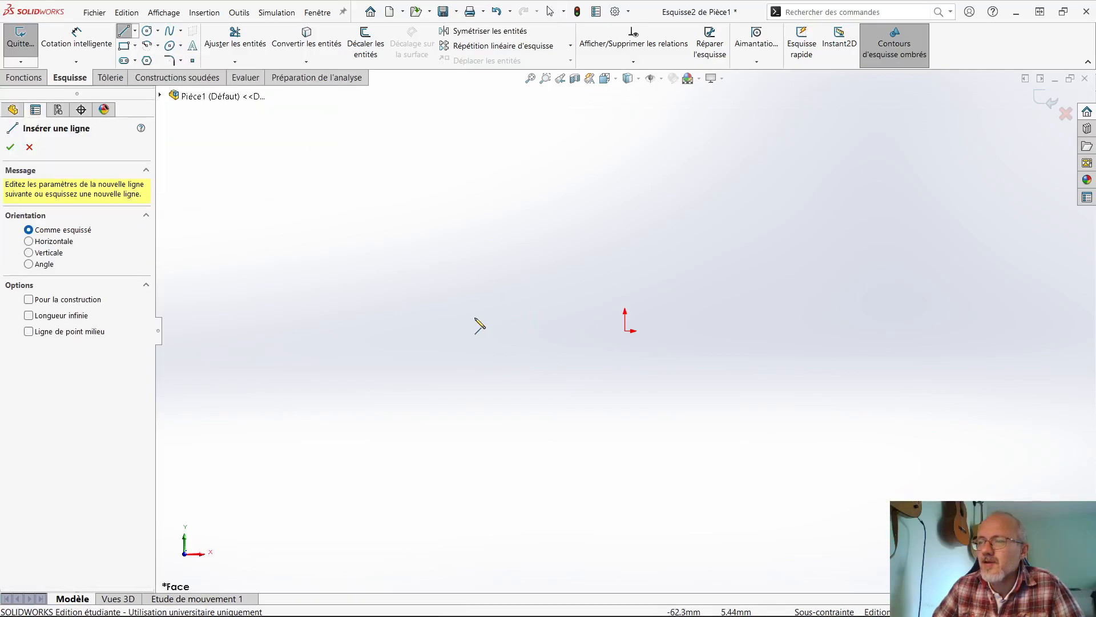
left_click(442, 400)
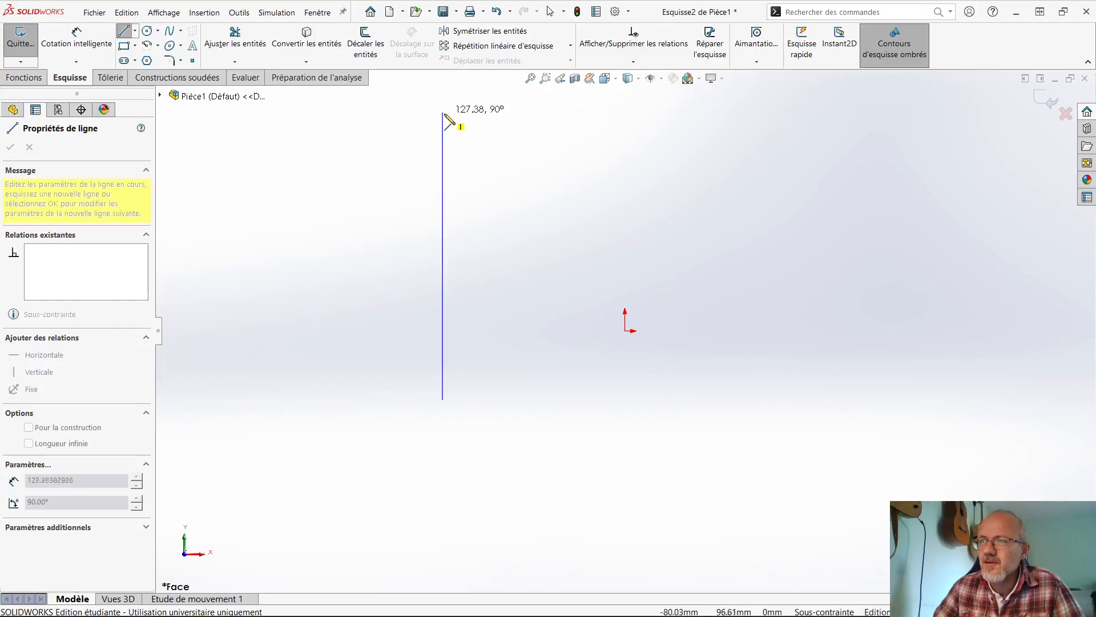
left_click(444, 171)
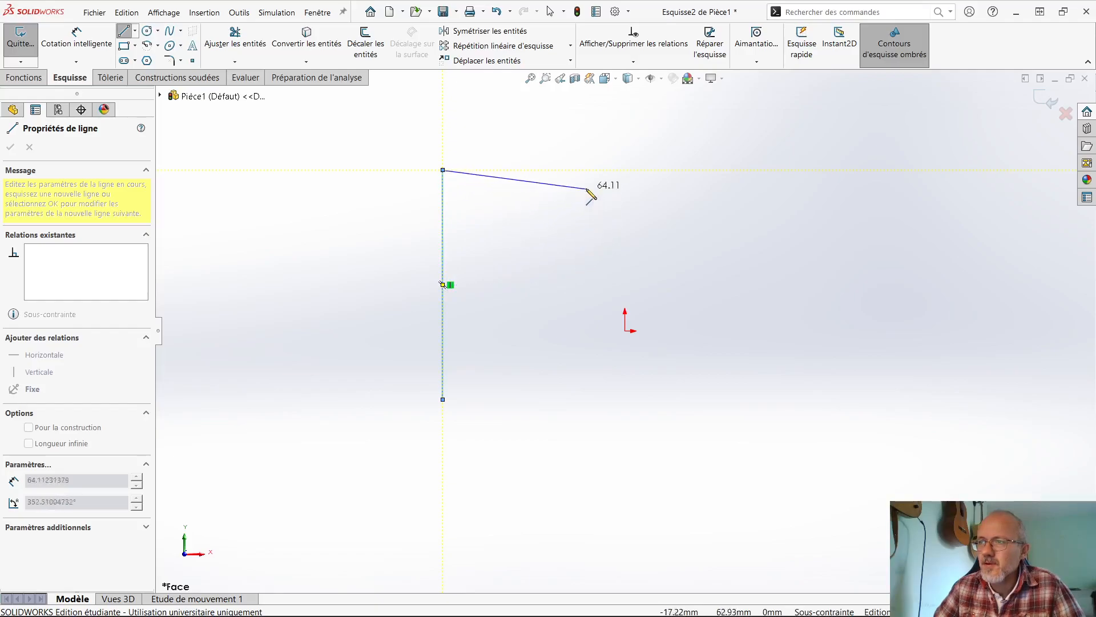
left_click(585, 169)
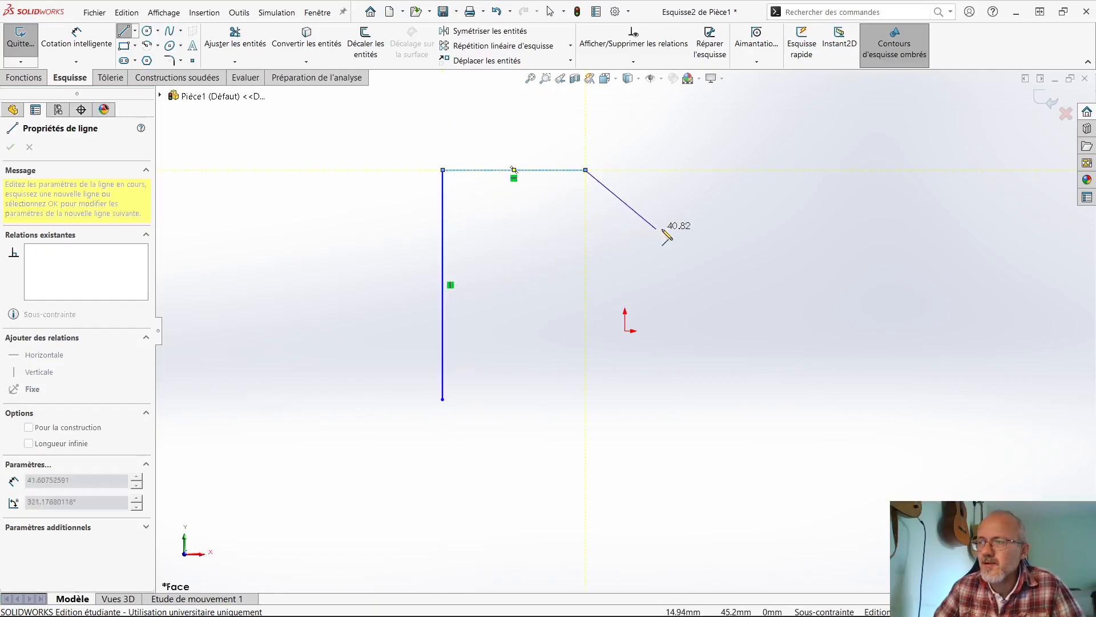
left_click(785, 277)
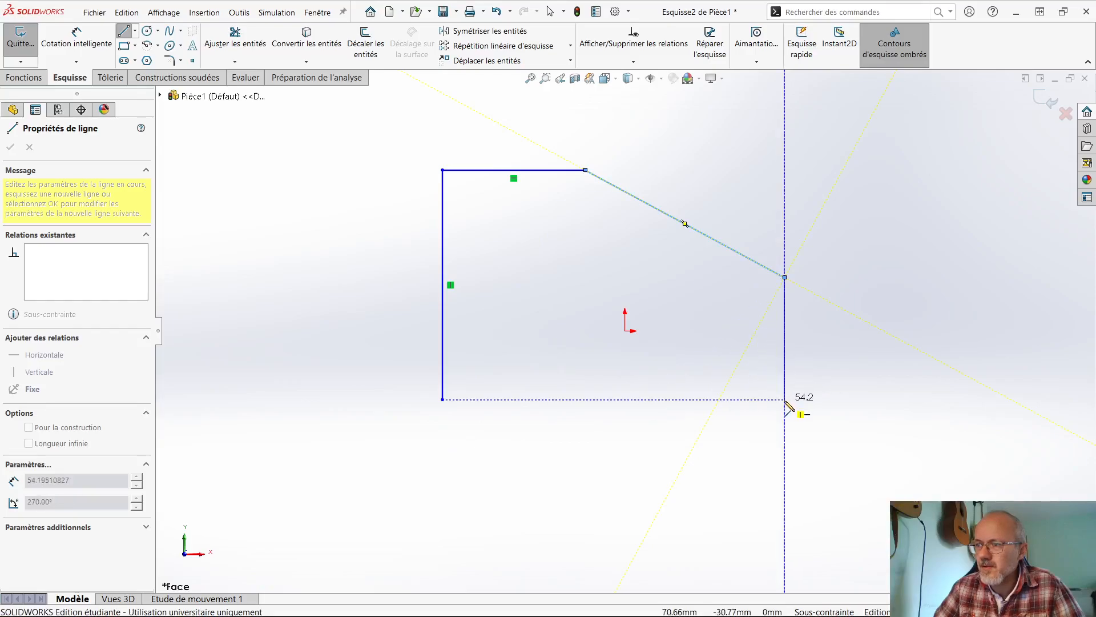
left_click(785, 399)
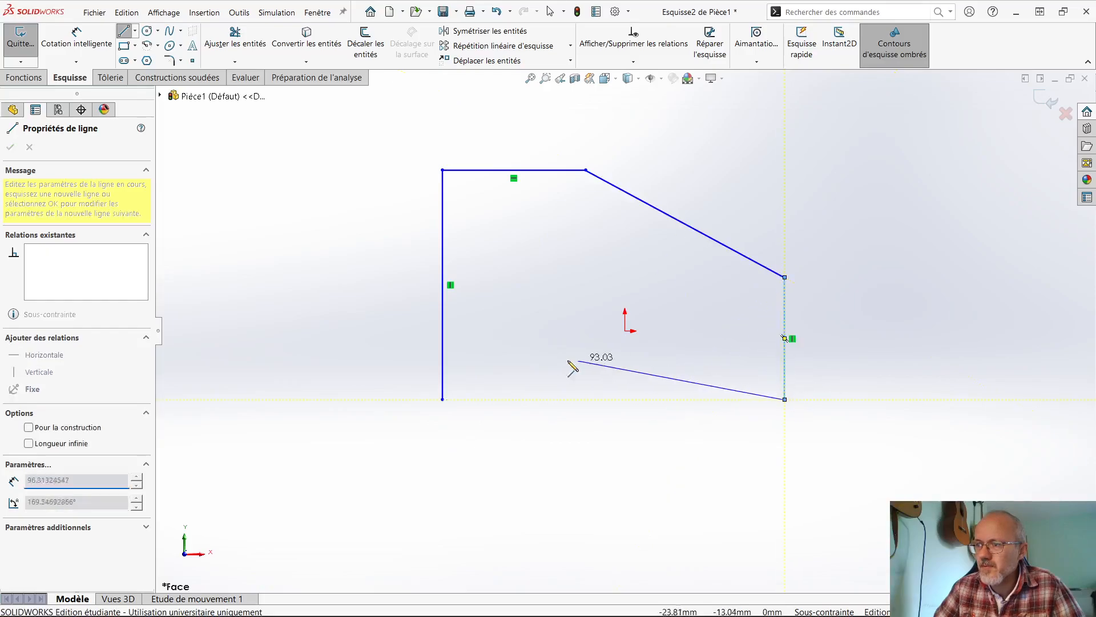
left_click(442, 399)
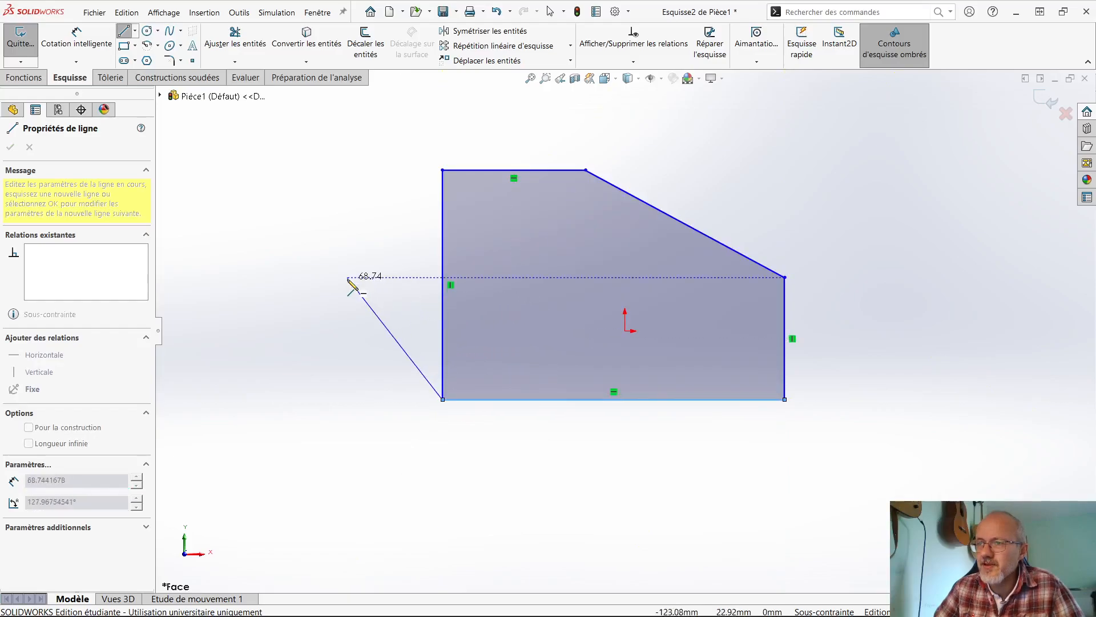
key("Escape")
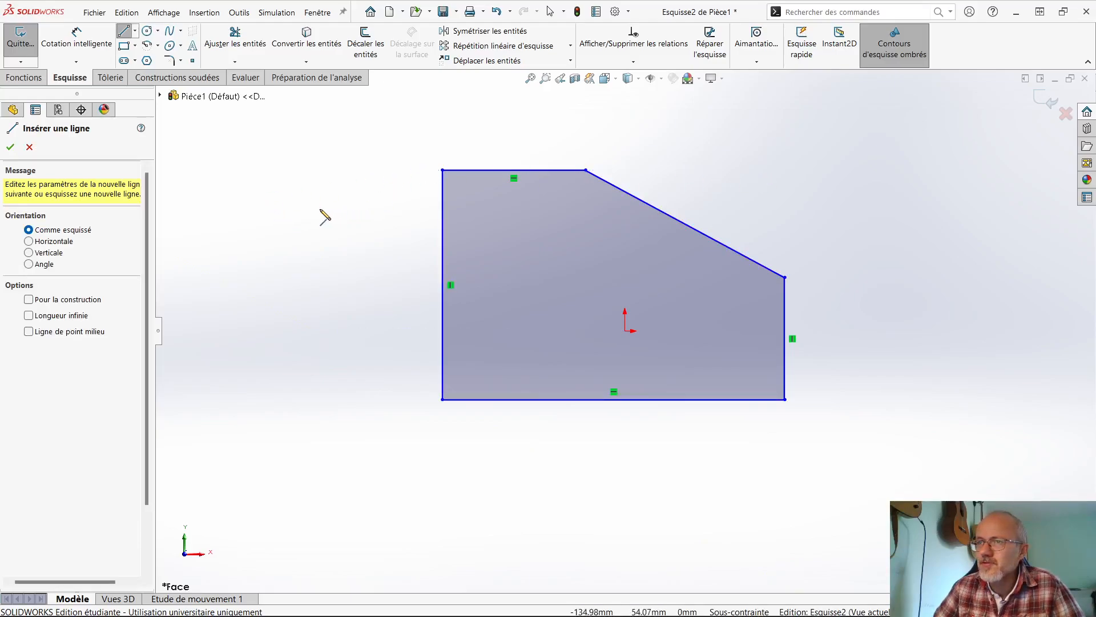
left_click(11, 149)
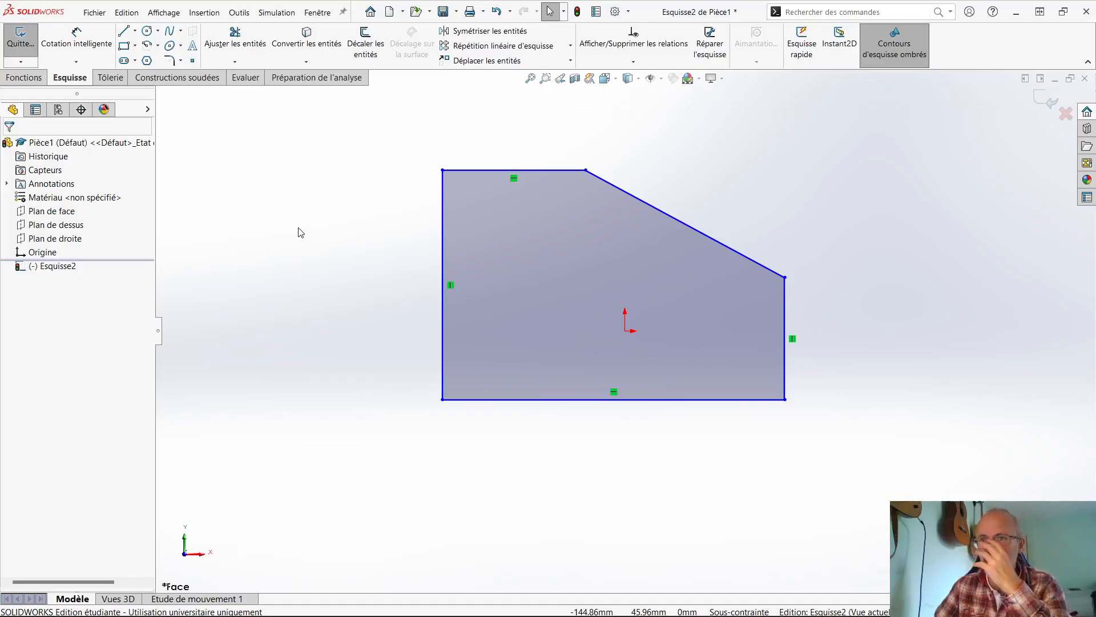
- Sketch a small closed triangle with three lines to the left of the profile
left_click(123, 31)
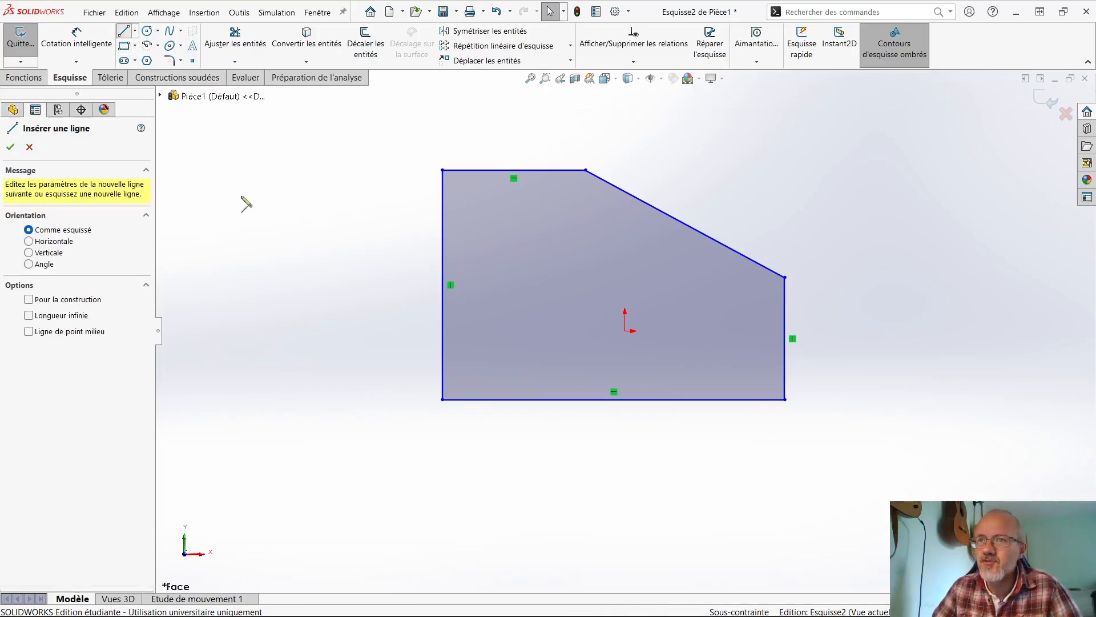
left_click(285, 313)
left_click(299, 233)
left_click(355, 273)
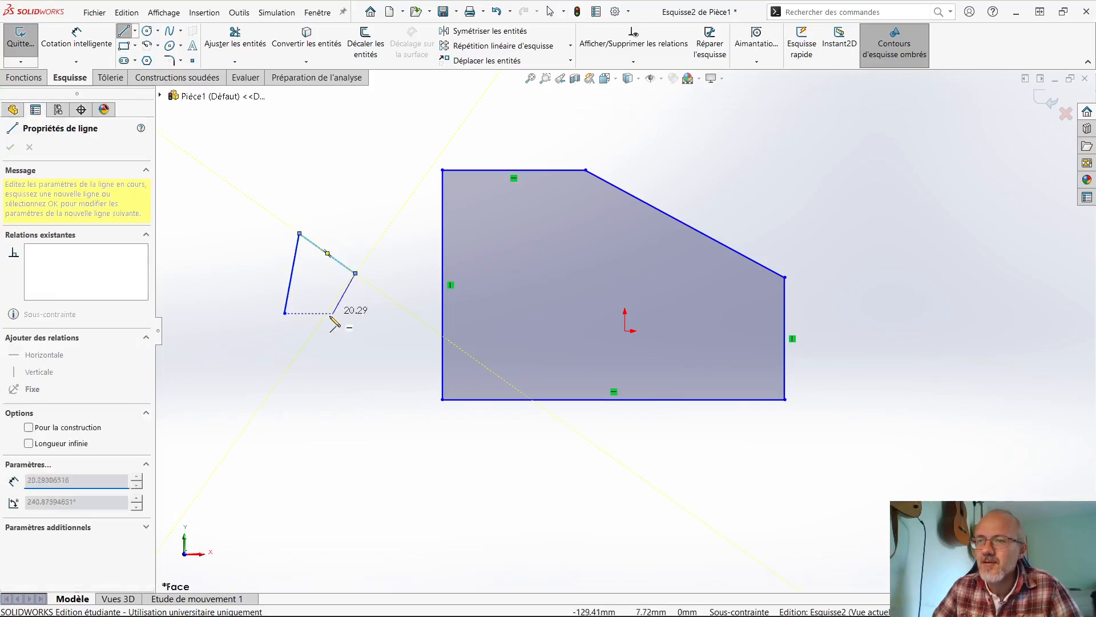
left_click(284, 313)
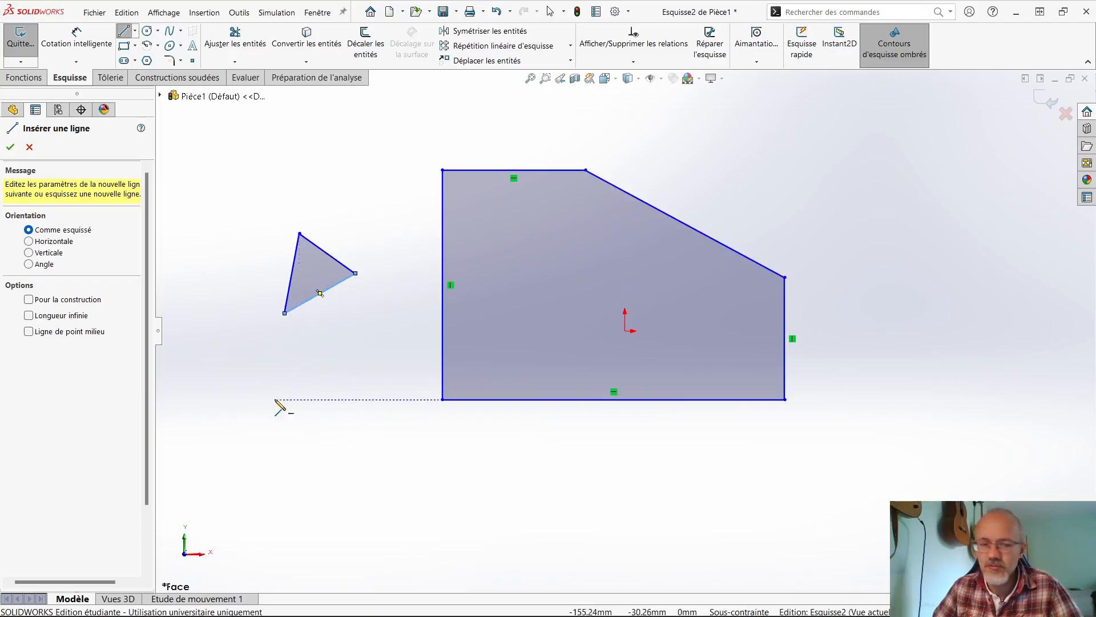
key("Escape")
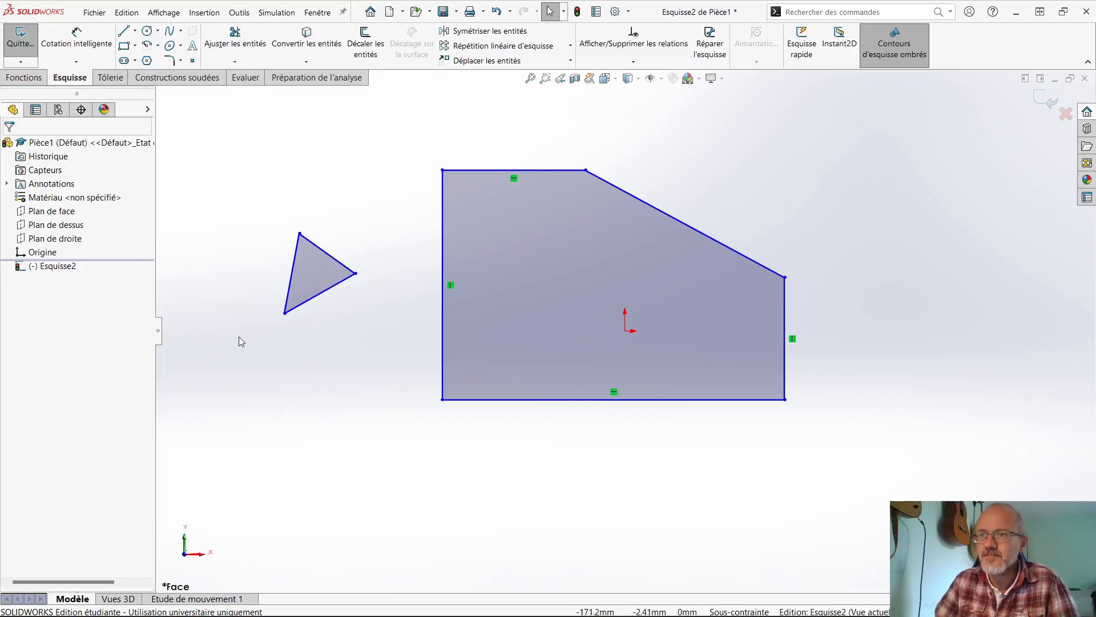
- Box-select the small triangle's three lines and delete them from the sketch
left_click_drag(372, 349, 360, 415)
left_click_drag(240, 192, 391, 282)
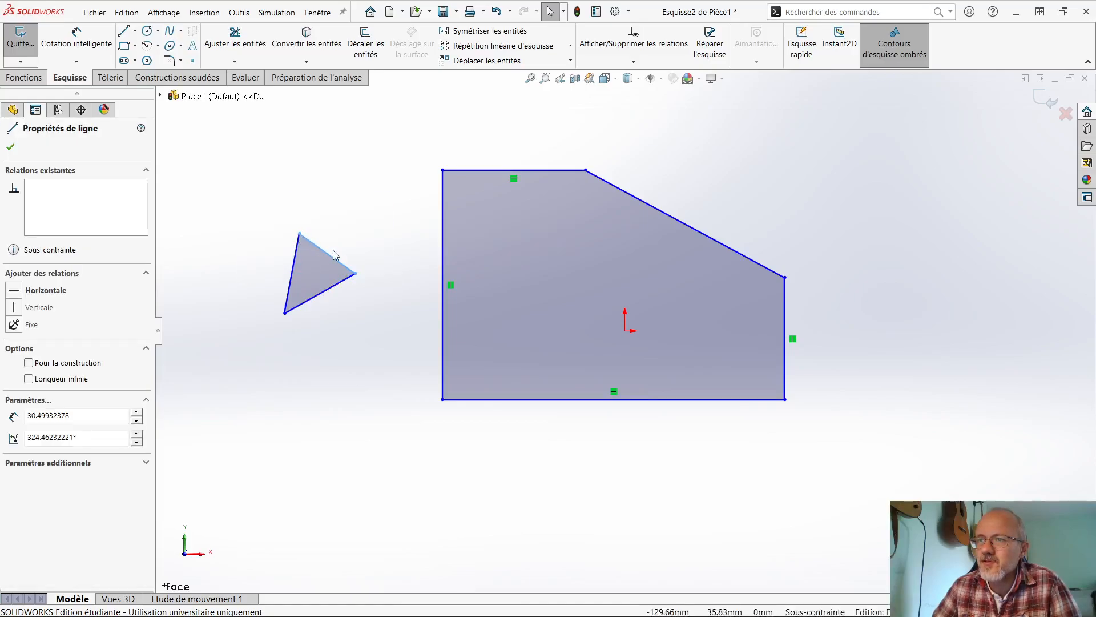
left_click(280, 216)
left_click_drag(264, 199, 330, 252)
left_click_drag(394, 323, 262, 222)
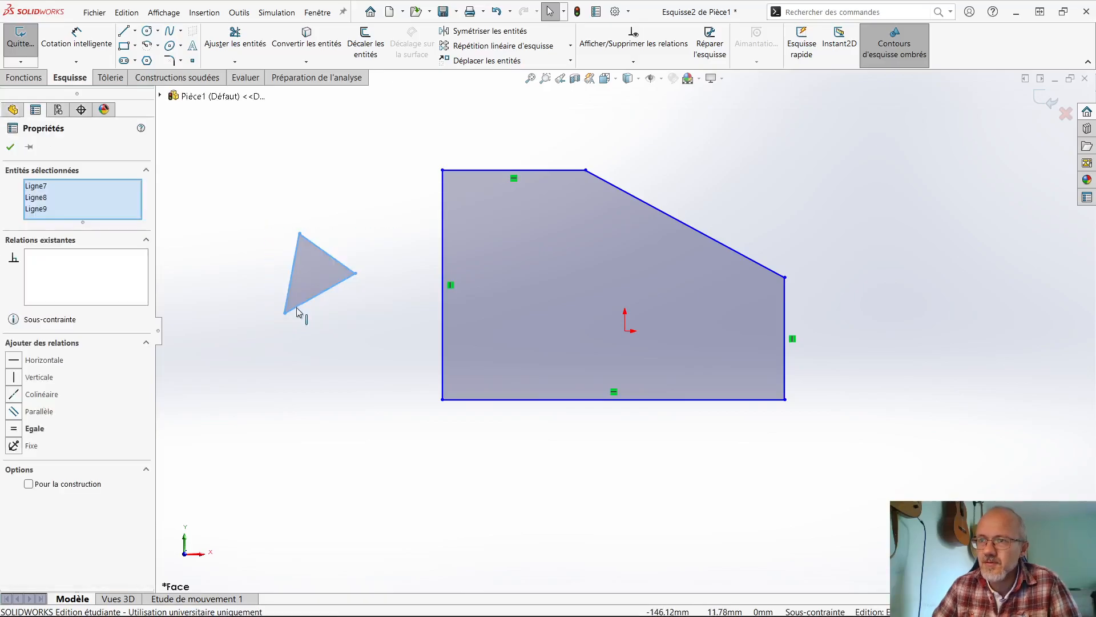
key("Delete")
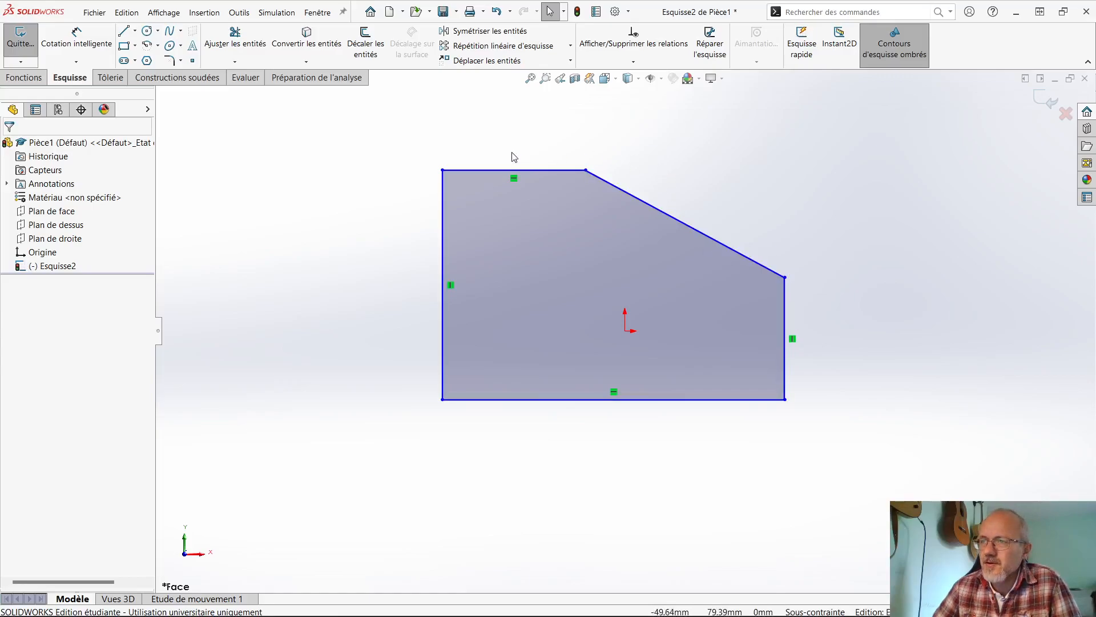
- Reshape the profile freehand by moving its upper-left corner, its lower-right corner and the upper end of the sloping line
mouse_move(443, 171)
left_mouse_down()
mouse_move(452, 168)
mouse_move(421, 177)
mouse_move(446, 167)
left_mouse_up()
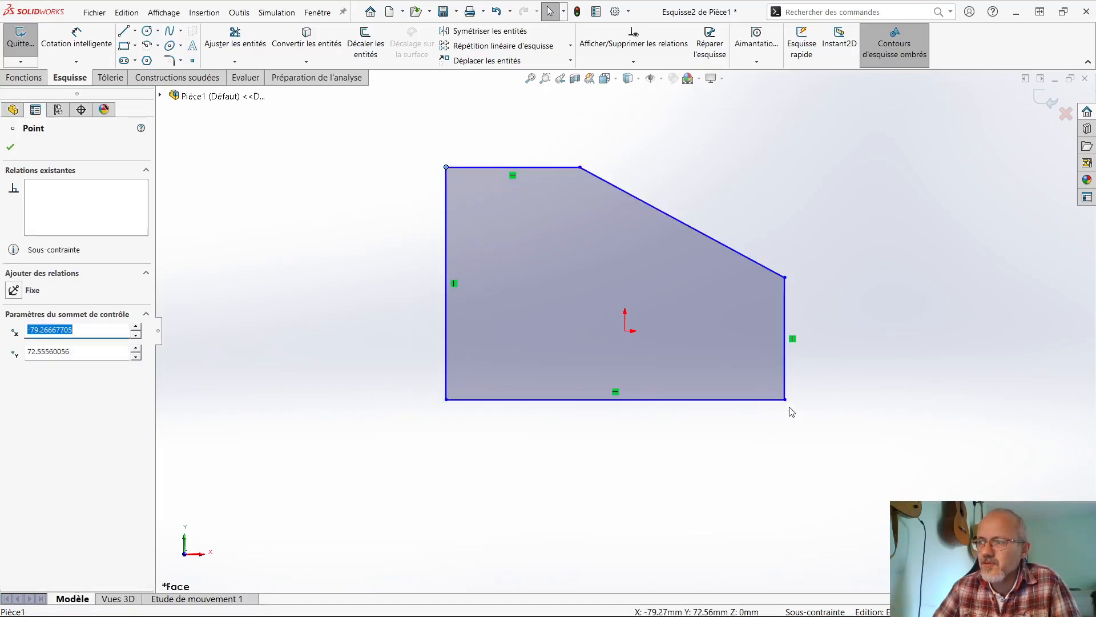
mouse_move(785, 400)
left_mouse_down()
mouse_move(822, 389)
mouse_move(825, 448)
mouse_move(751, 430)
mouse_move(830, 469)
left_mouse_up()
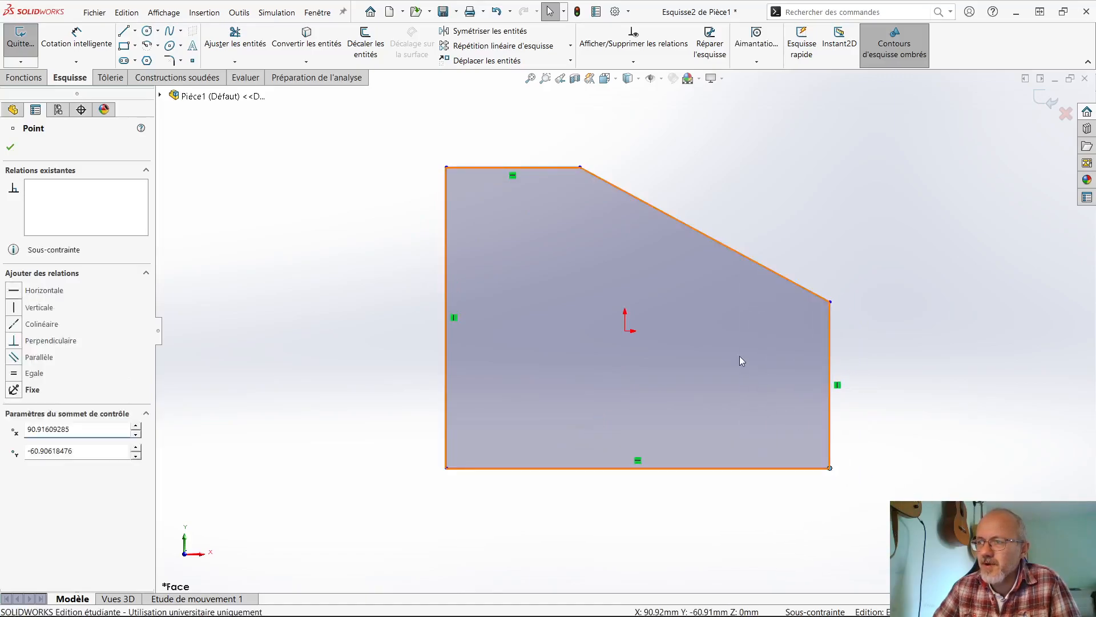
left_click(742, 360)
left_click(580, 168)
left_click_drag(583, 172, 599, 175)
left_click(765, 213)
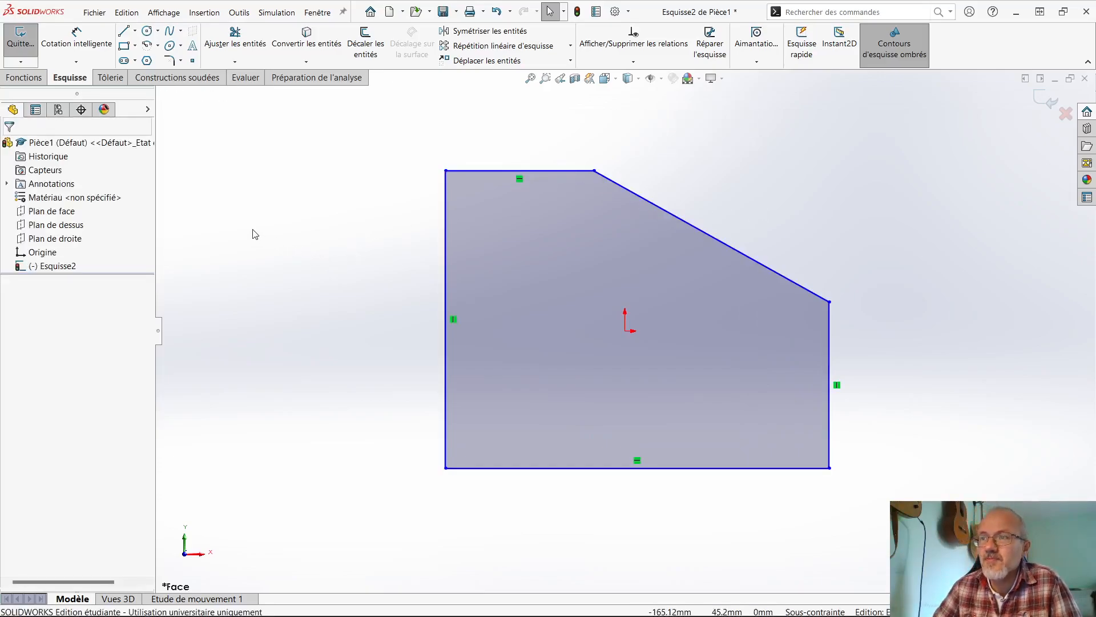
- Dimension the profile's left vertical edge with Cotation intelligente and set it to 100 mm
left_click(72, 41)
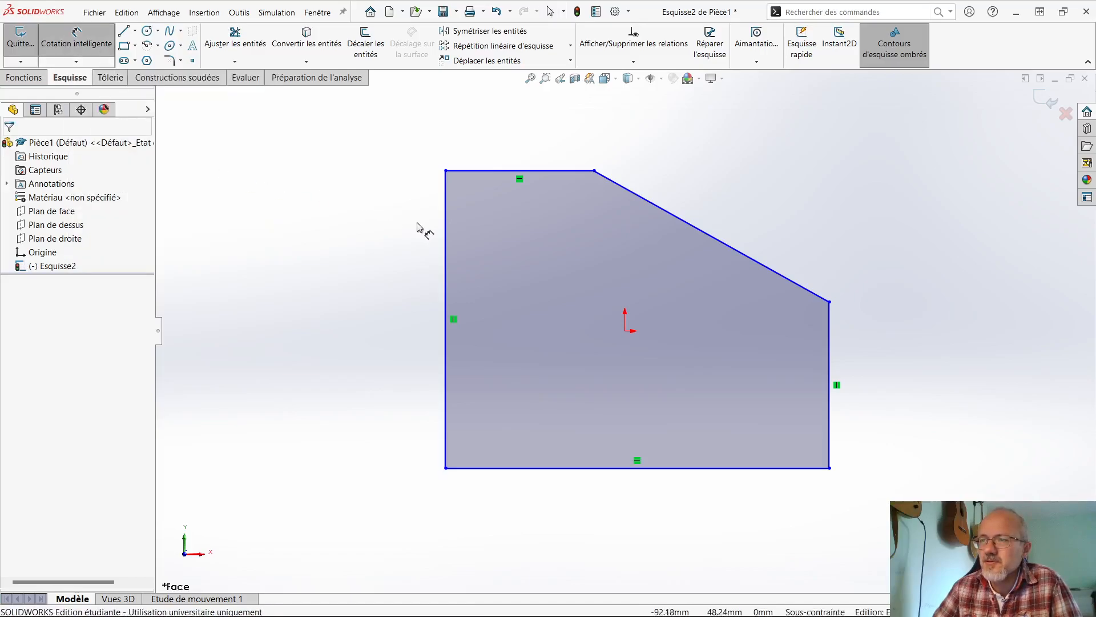
left_click(445, 234)
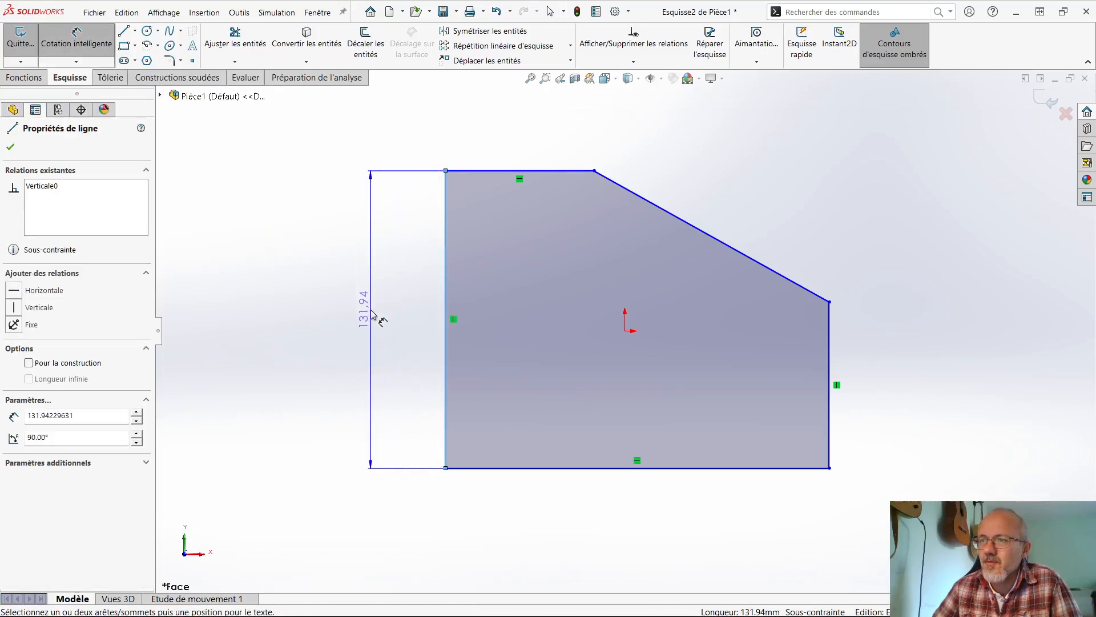
left_click(371, 310)
type("100")
key("Return")
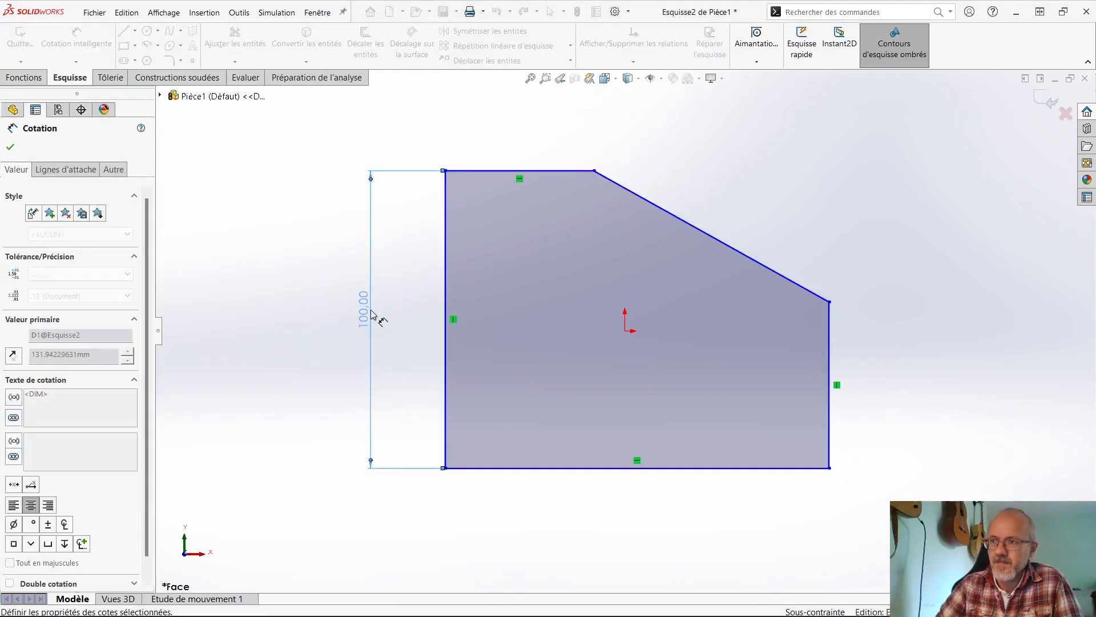
- Dimension the profile's top edge at 50 mm and its bottom edge at 150 mm
left_click(522, 170)
left_click(544, 150)
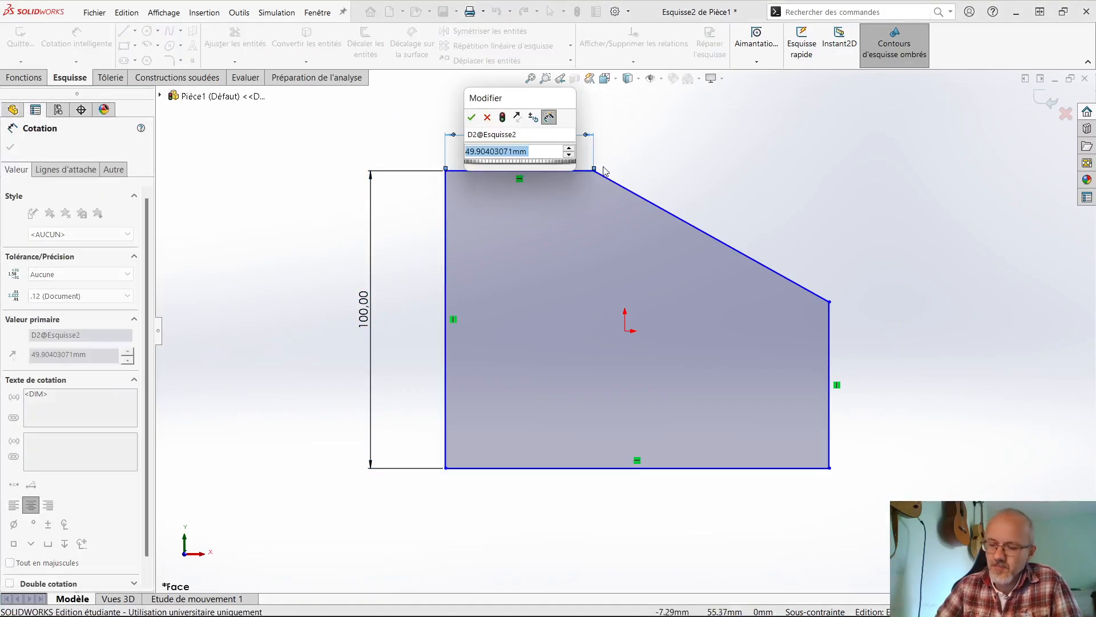
type("50")
key("Return")
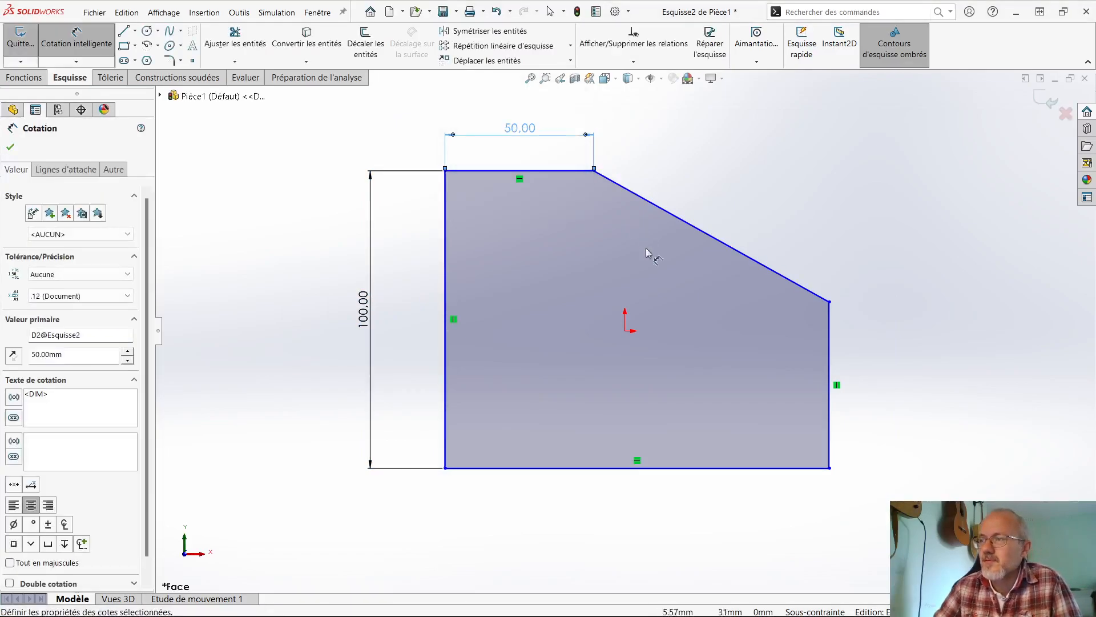
left_click(591, 469)
left_click(600, 516)
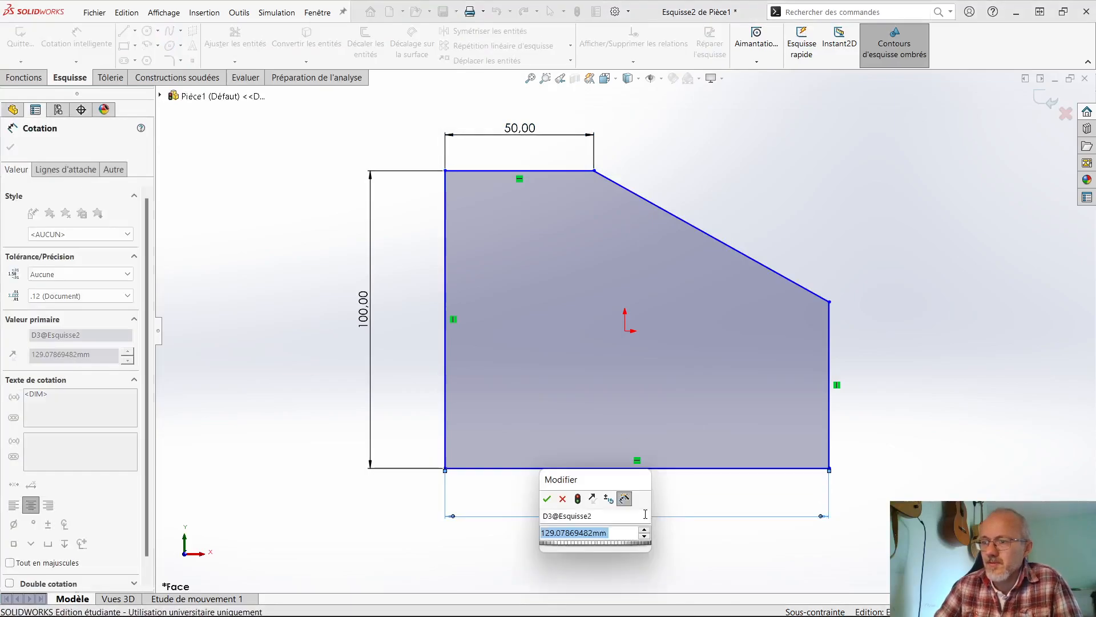
type("150")
key("Return")
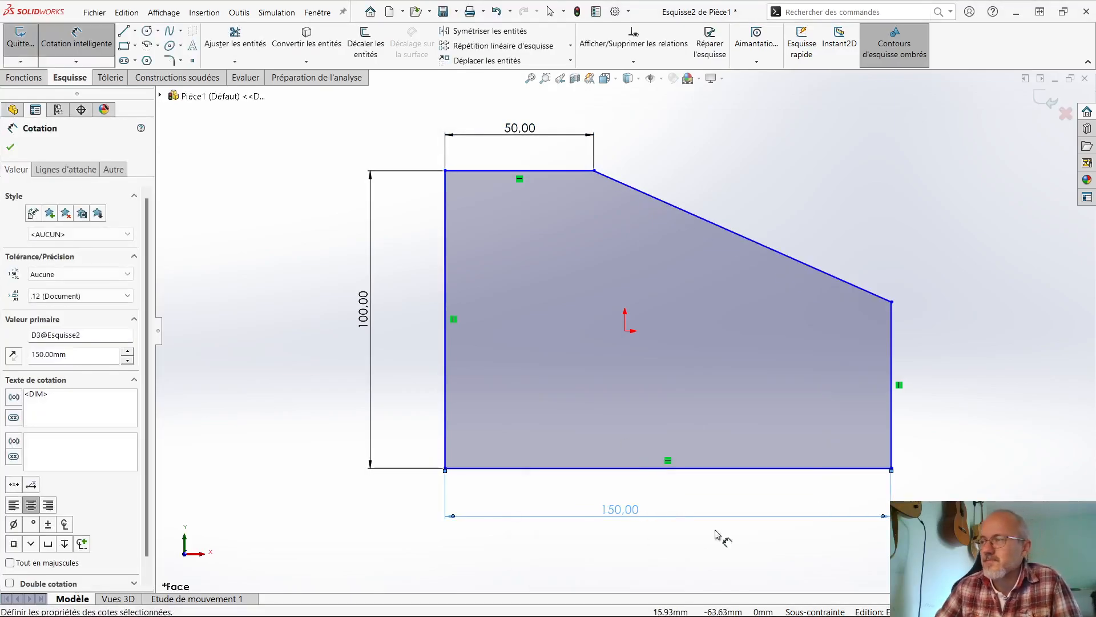
- Dimension the profile's right vertical edge at 50 mm and leave the dimension command
left_click(889, 371)
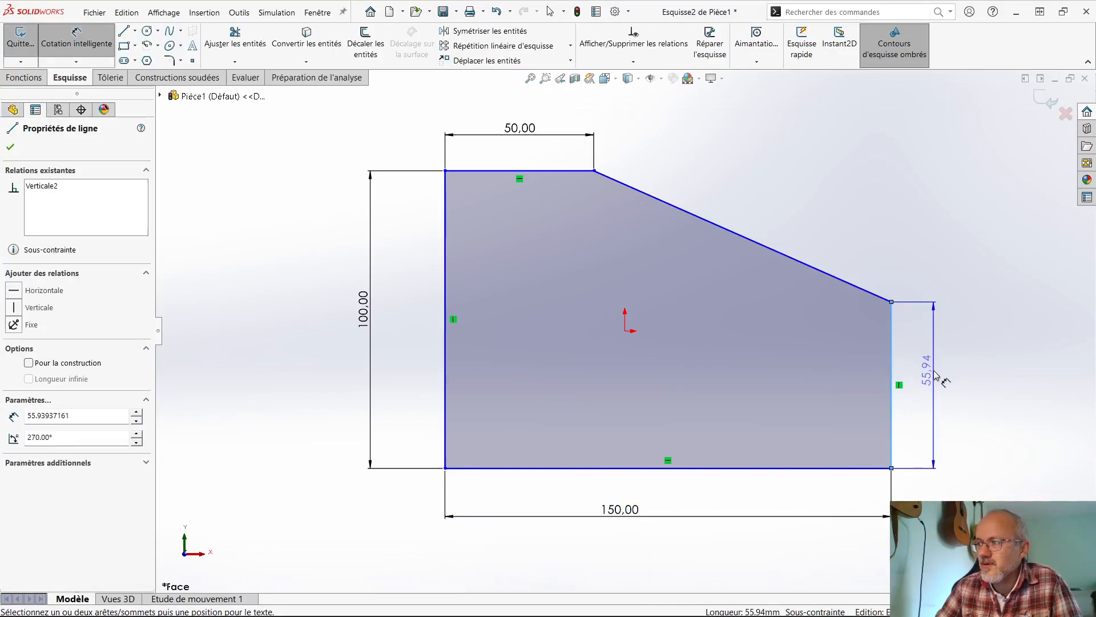
left_click(942, 453)
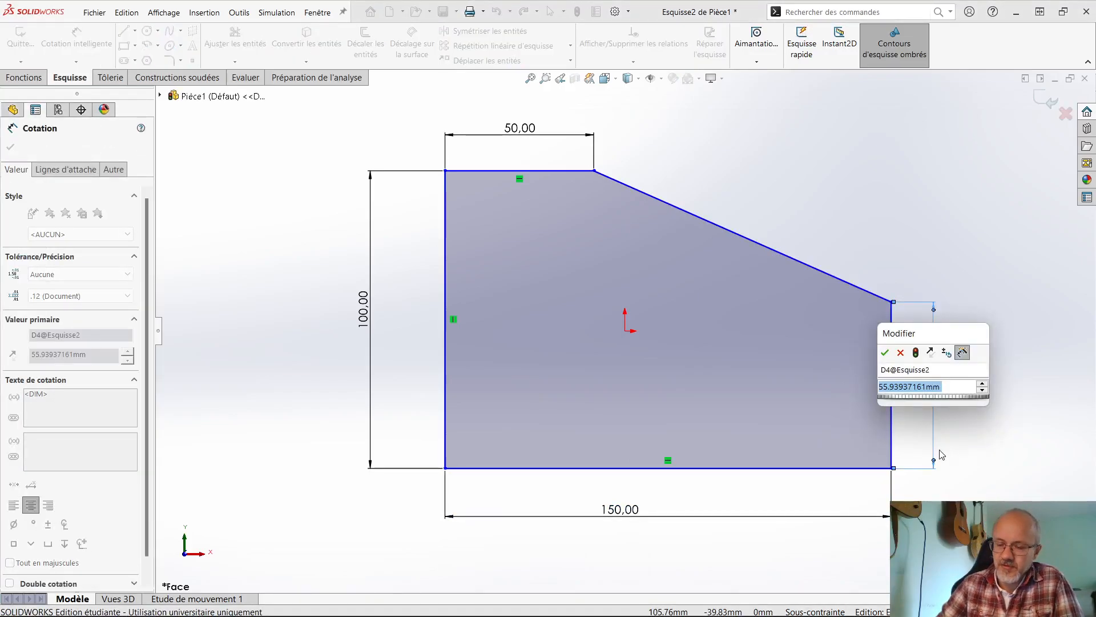
type("50")
key("Return")
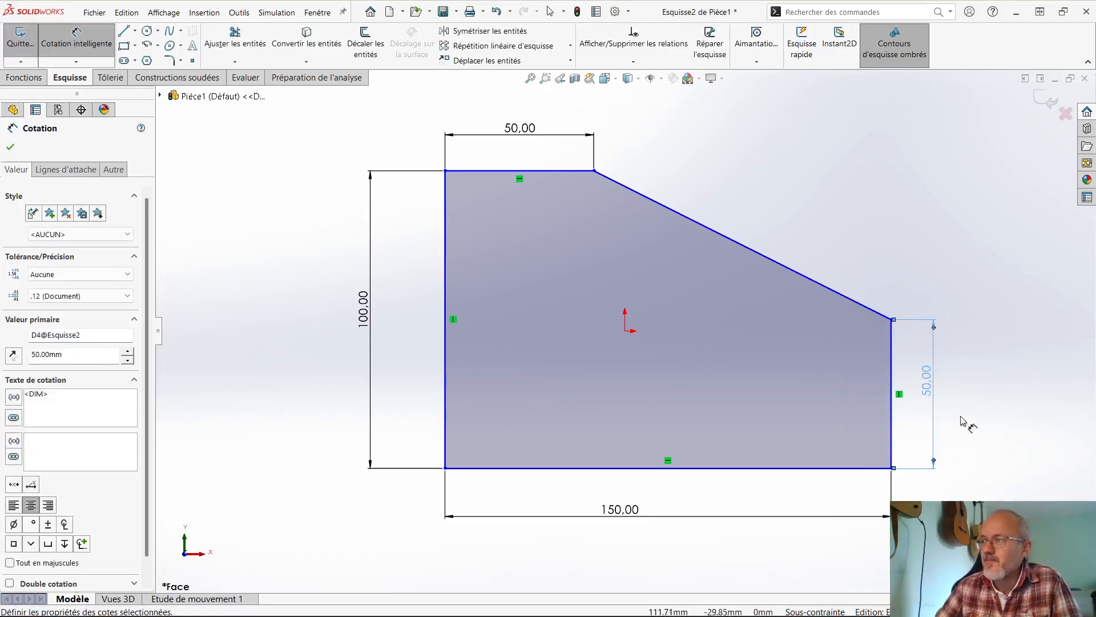
left_click(974, 366)
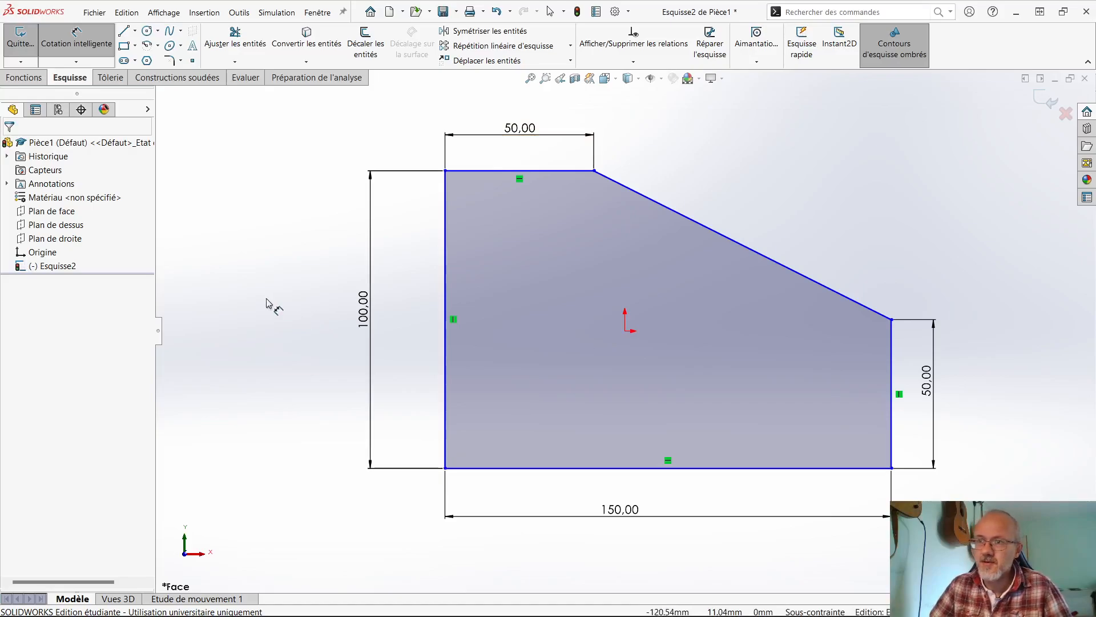
key("Escape")
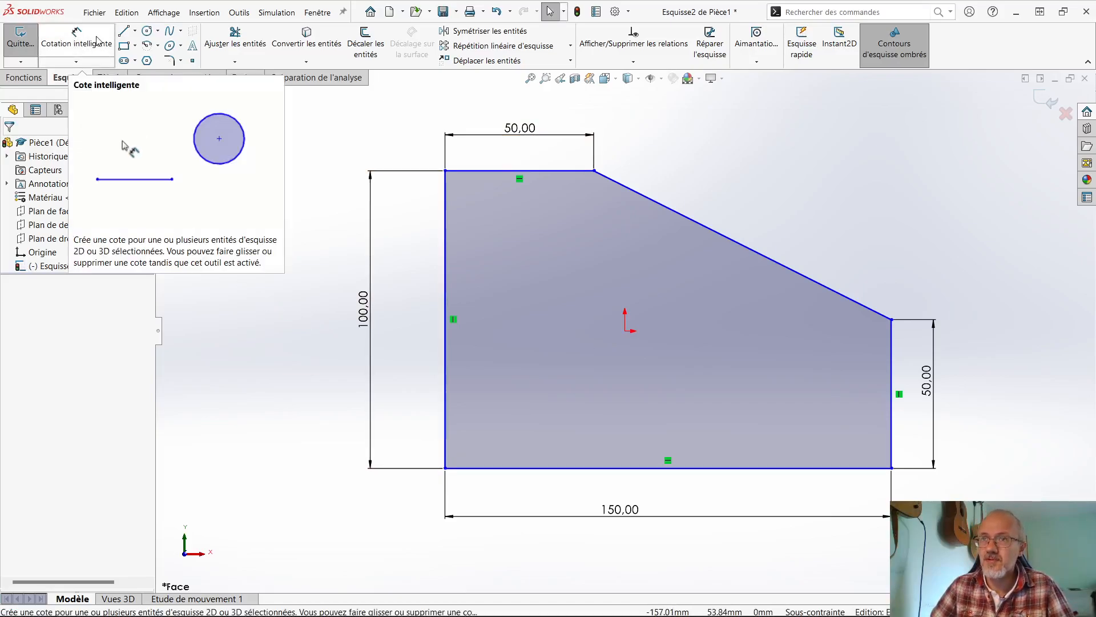
- Make the profile's lower-left corner coincident with the sketch origin and fit the sketch in the view
mouse_move(446, 468)
left_mouse_down()
mouse_move(584, 378)
mouse_move(625, 331)
left_mouse_up()
key("f")
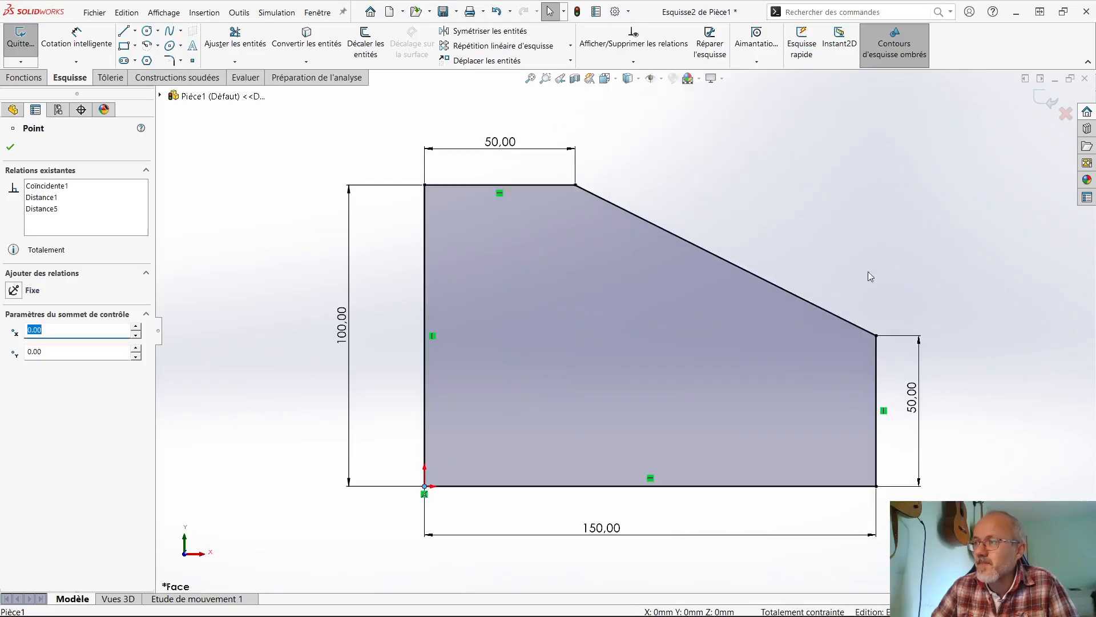
left_click(964, 435)
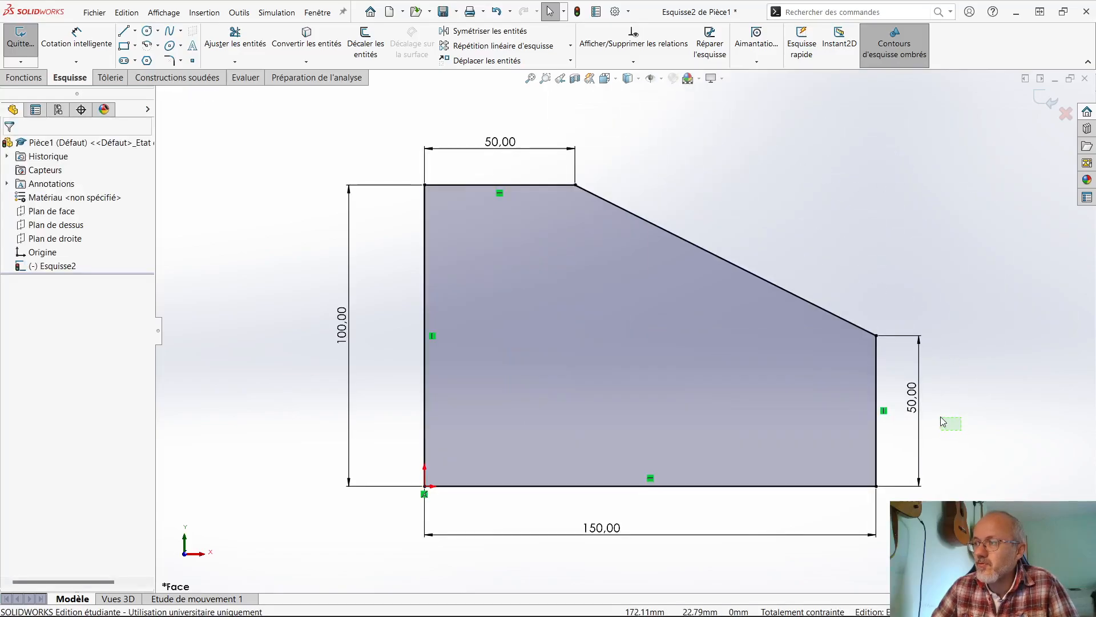
- Delete the right vertical edge's dimension and dimension the angle between the top edge and the sloped edge at 25°
left_click(911, 399)
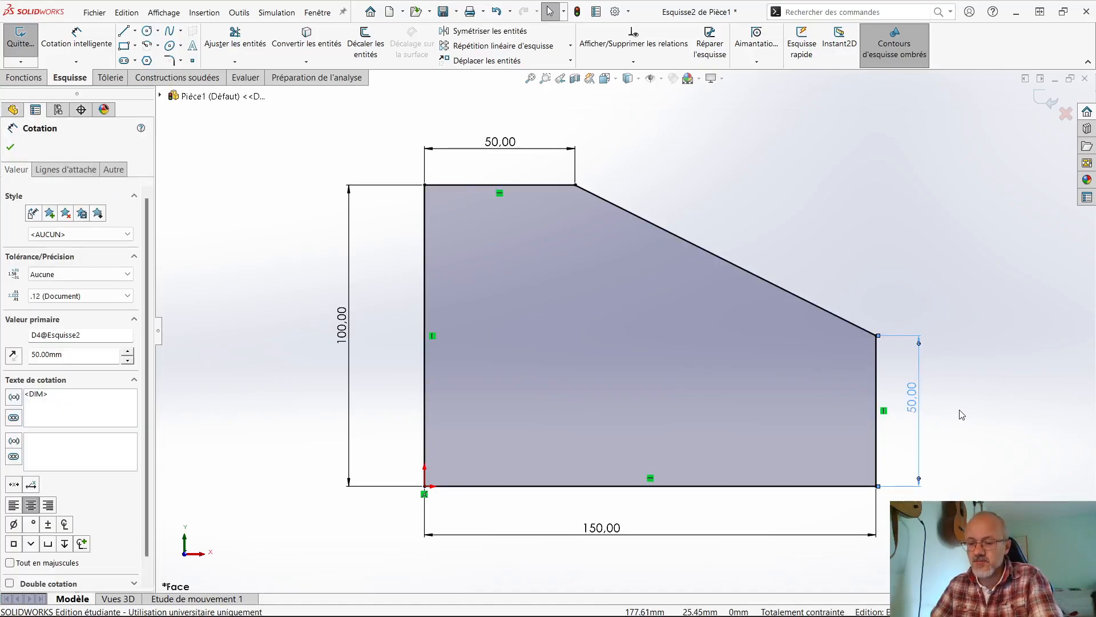
key("Delete")
left_click(76, 39)
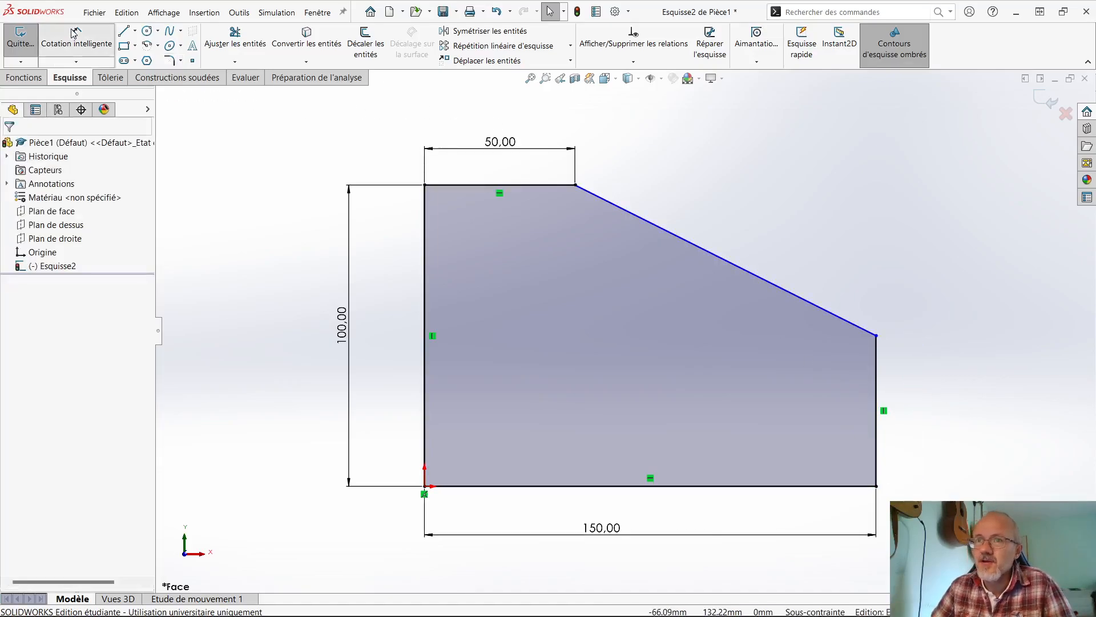
left_click(558, 187)
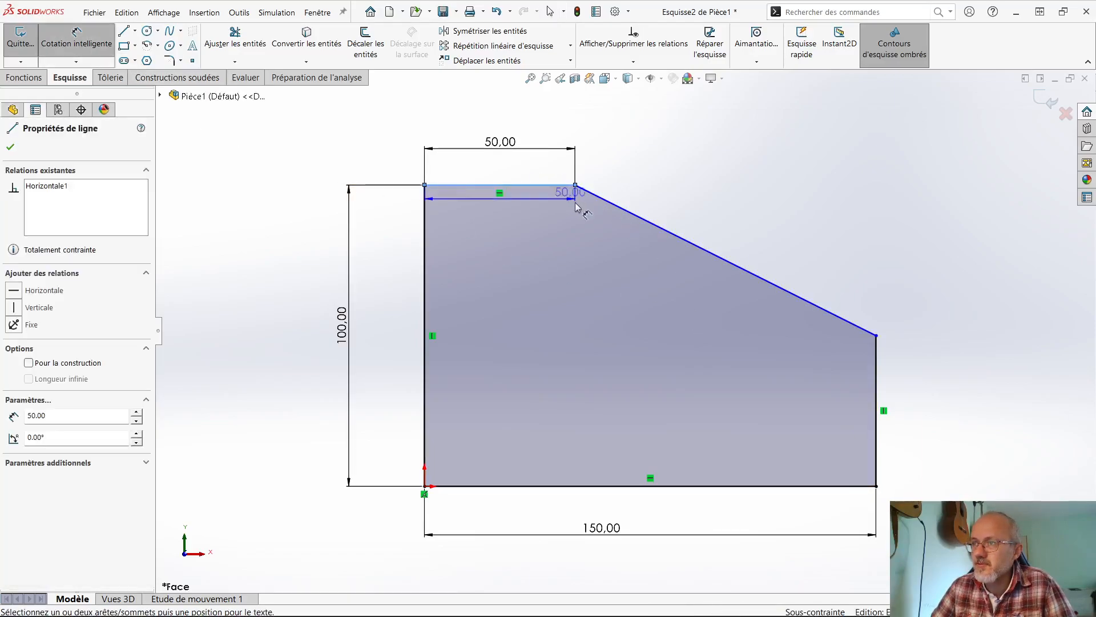
left_click(629, 213)
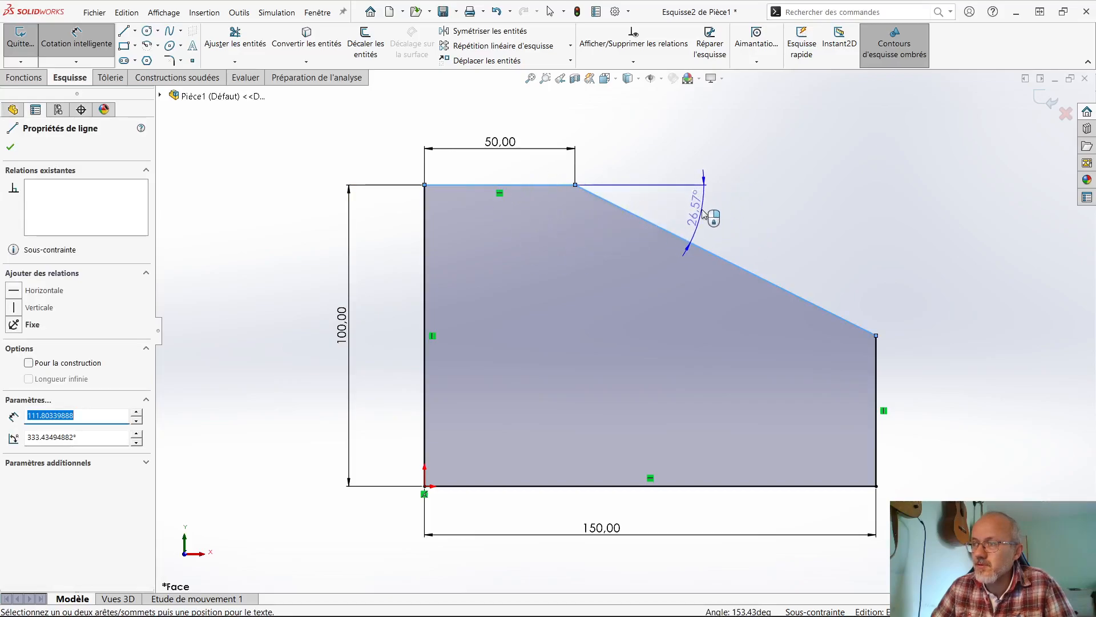
left_click(704, 214)
type("25")
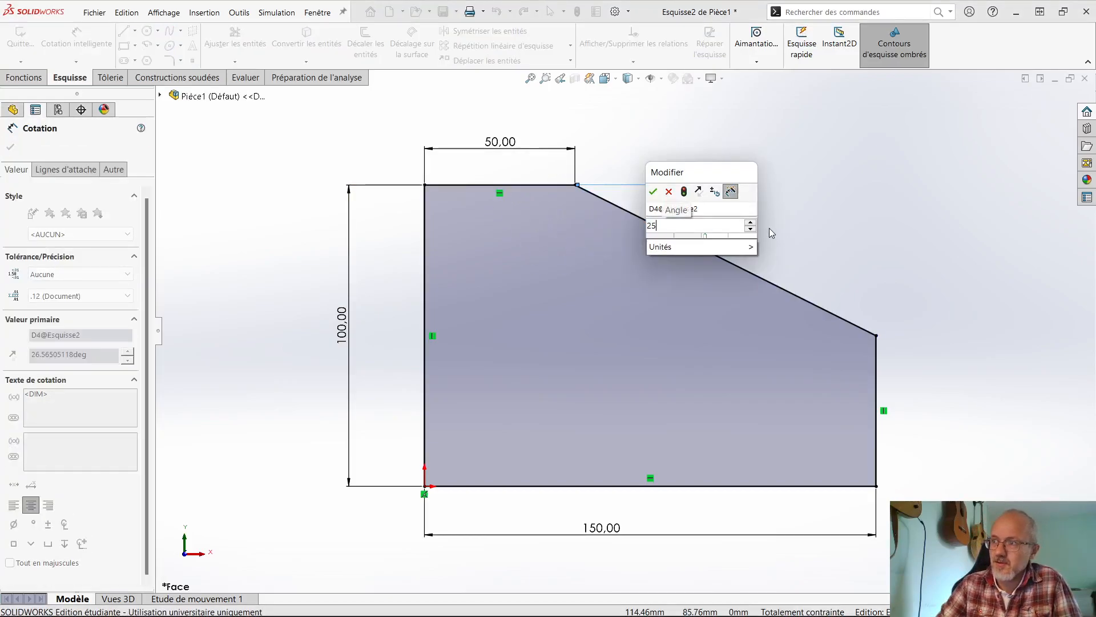
key("Return")
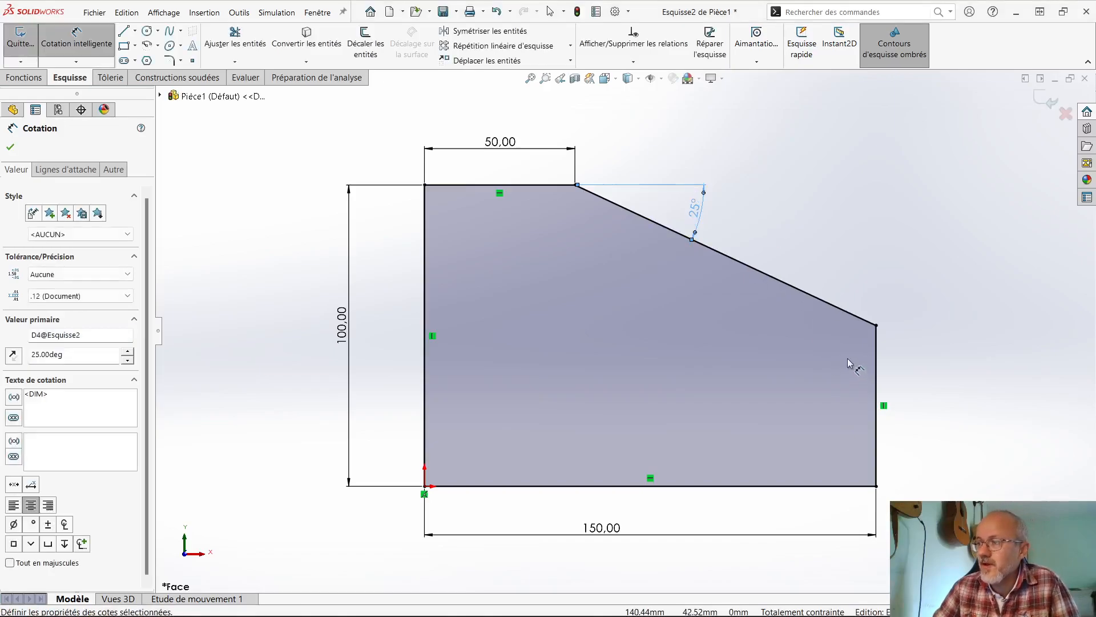
- Add a driven dimension to the profile's right vertical edge and exit the sketch
left_click(878, 374)
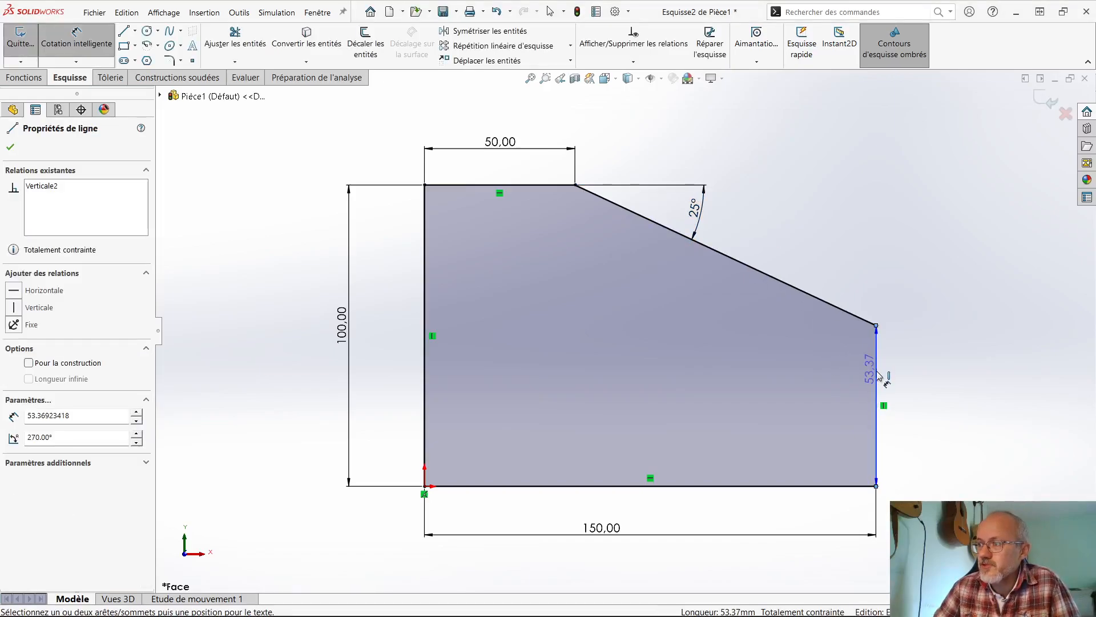
left_click(931, 409)
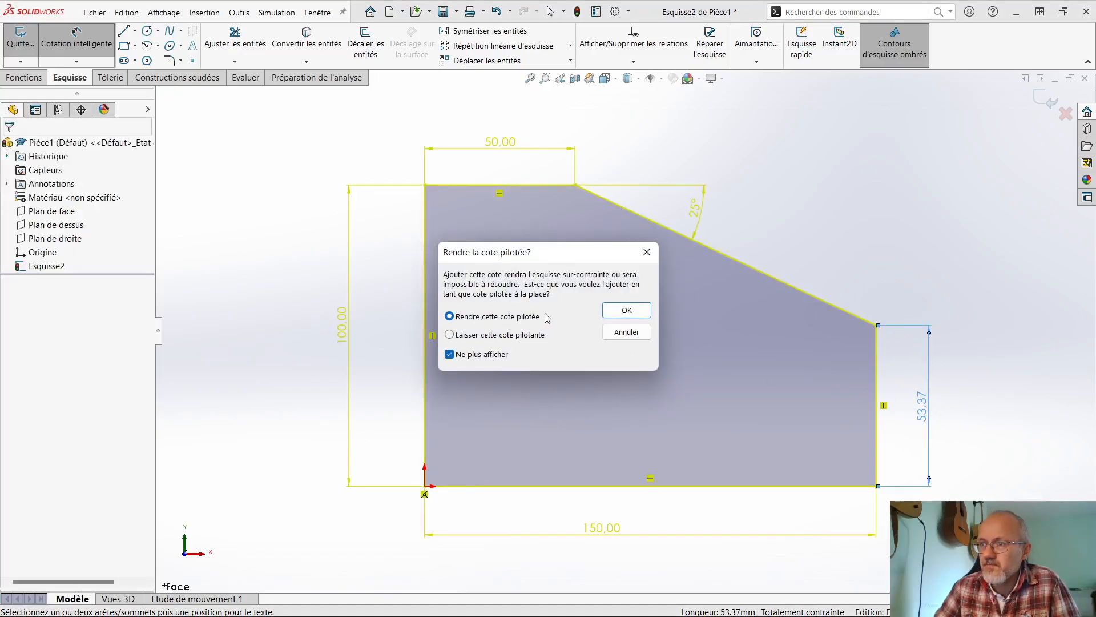
left_click(610, 313)
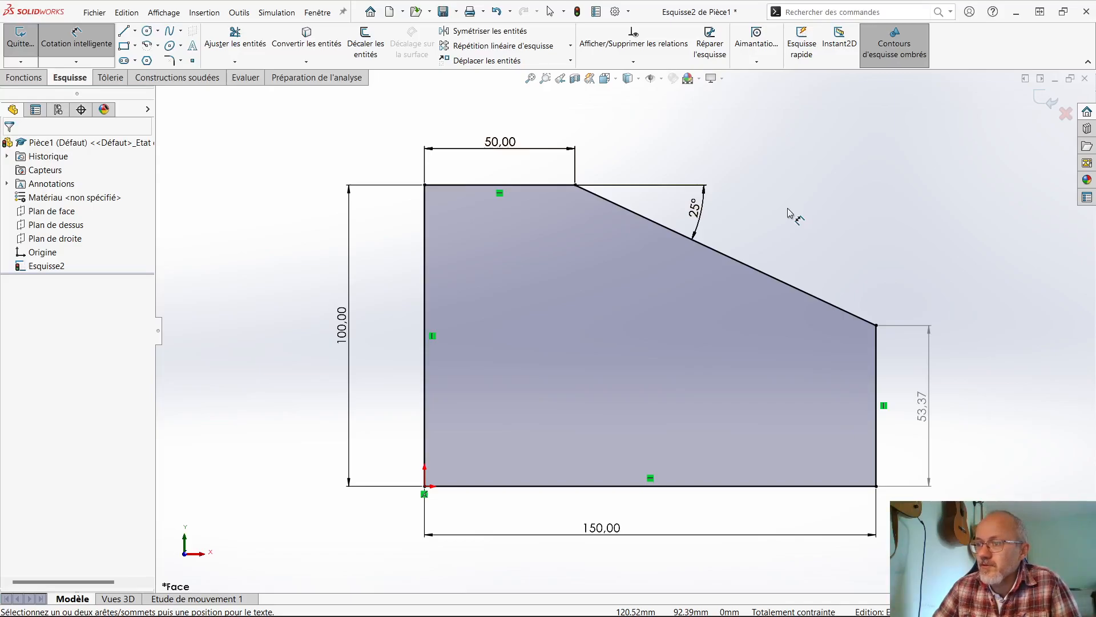
left_click(1042, 101)
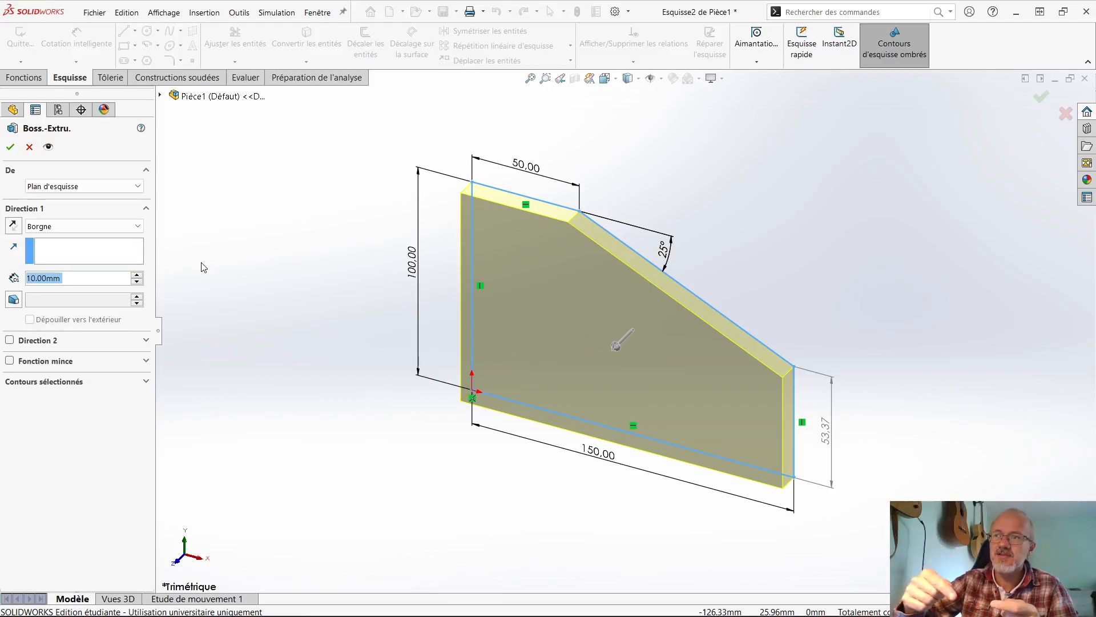
left_click(29, 148)
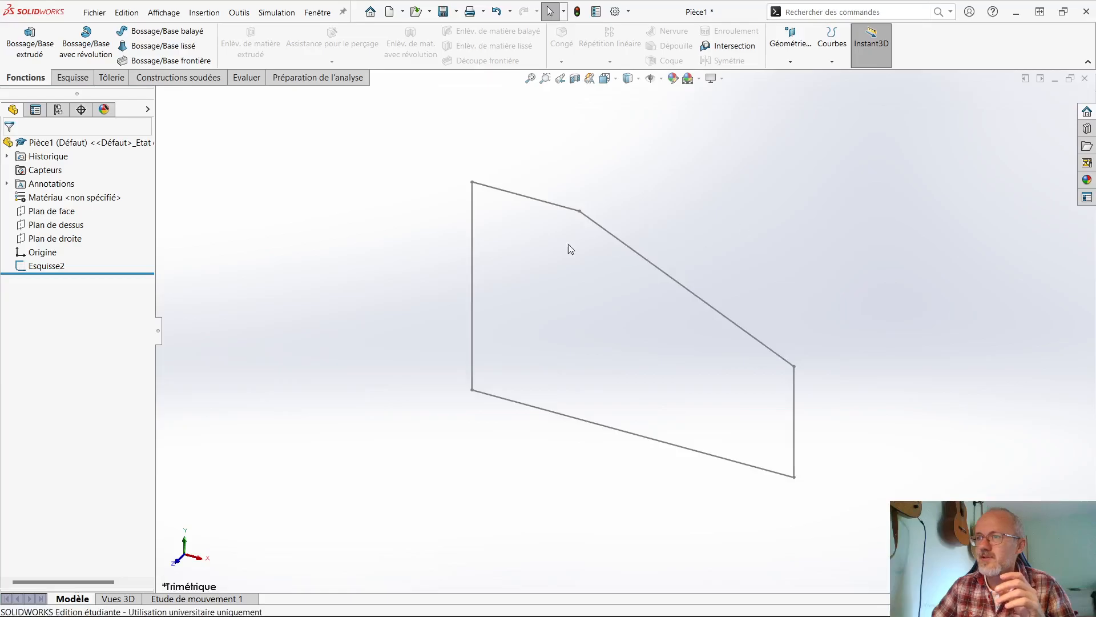
left_click(39, 273)
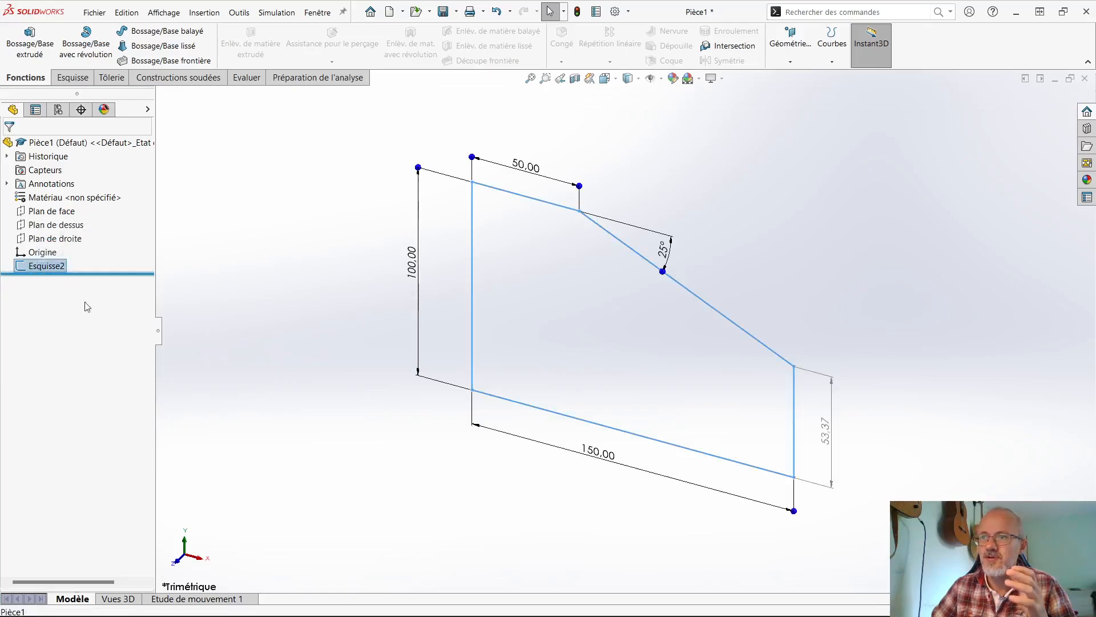
left_click(286, 324)
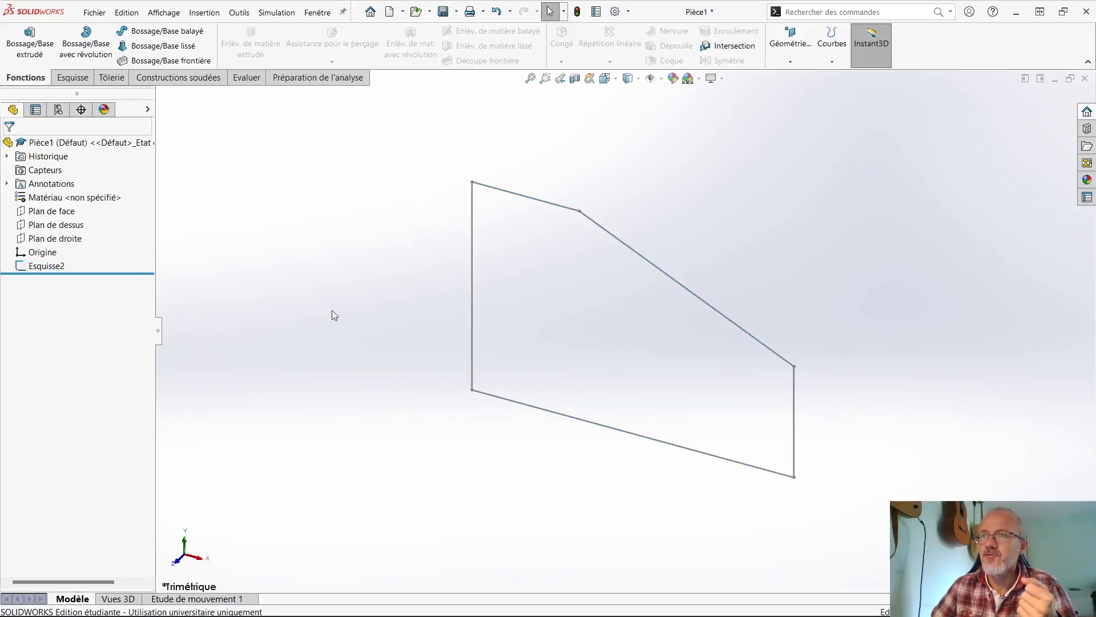
left_click(45, 265)
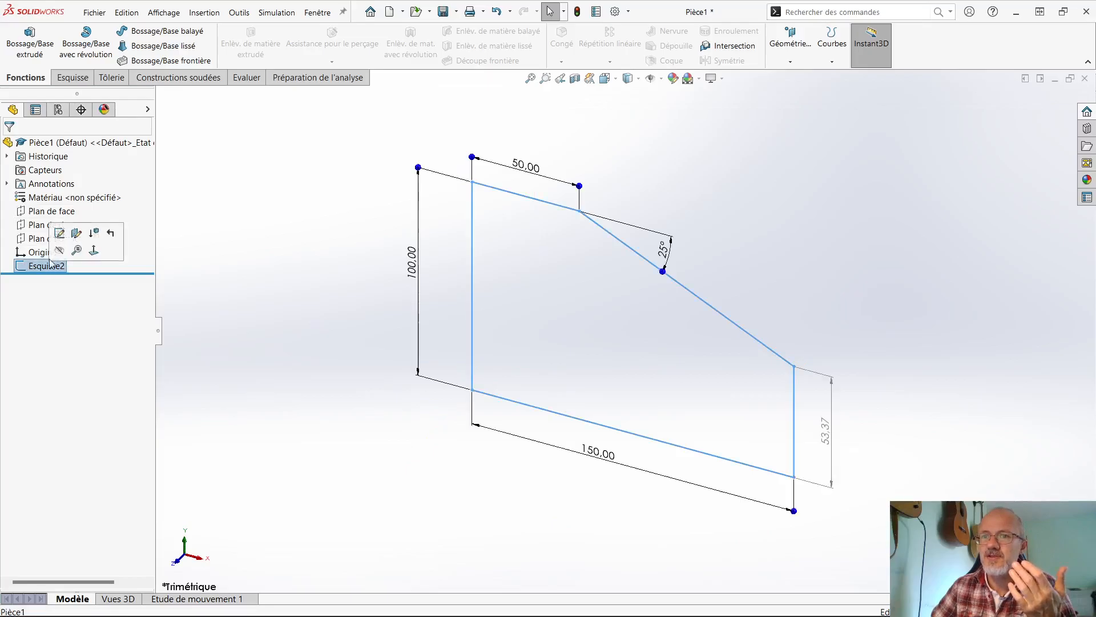
left_click(29, 48)
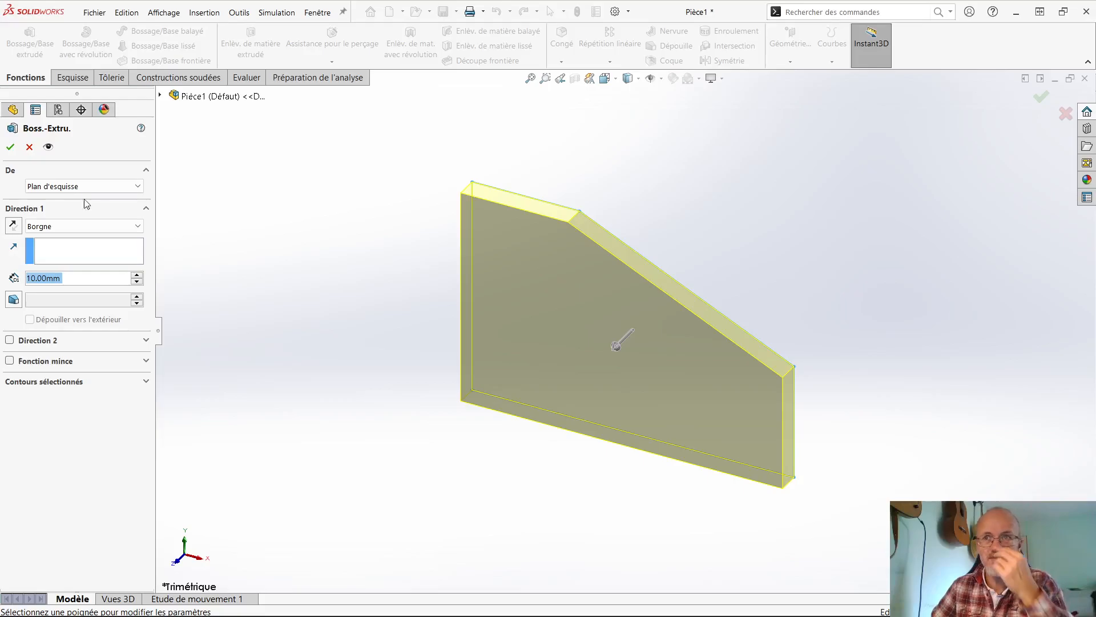
left_click(29, 146)
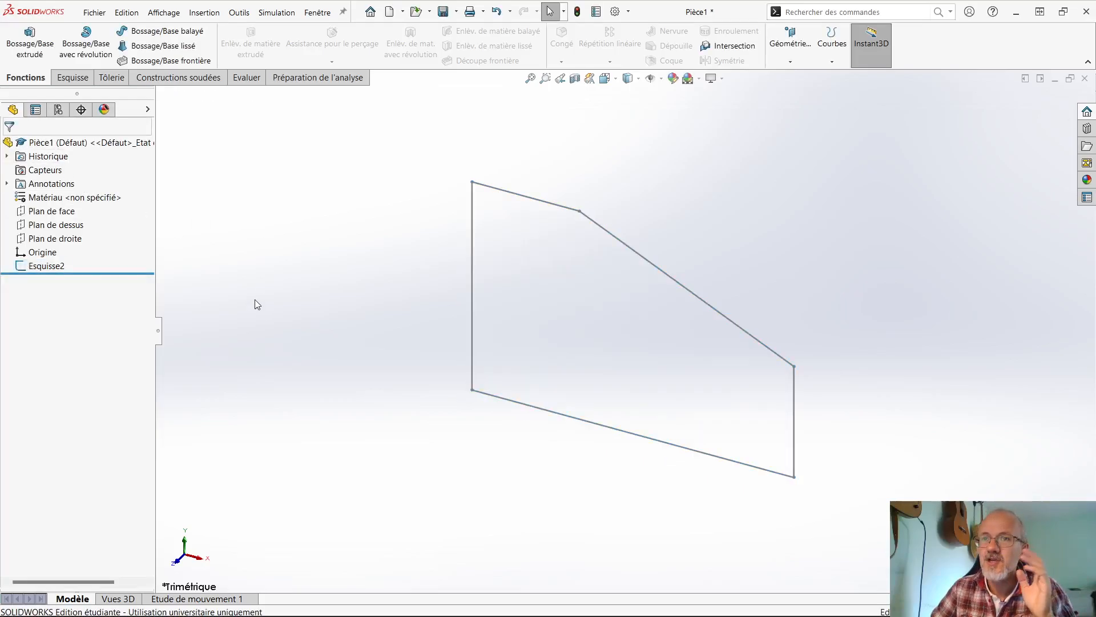
- Extrude the five-sided profile 100 mm as a boss, using the Plan milieu end condition
left_click(29, 40)
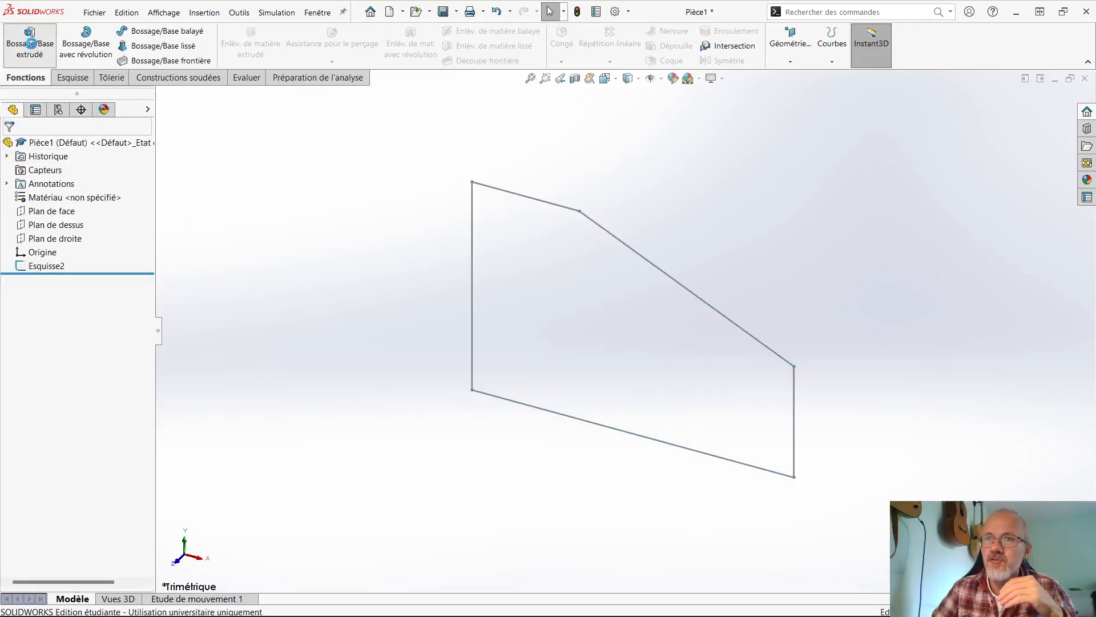
left_click(532, 200)
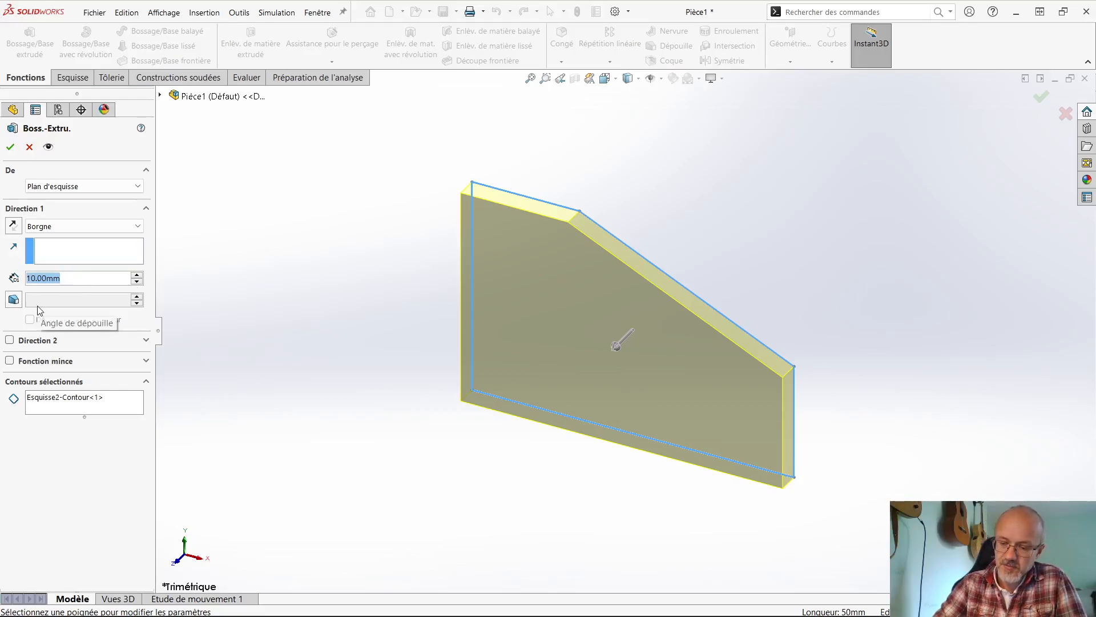
type("100")
key("Return")
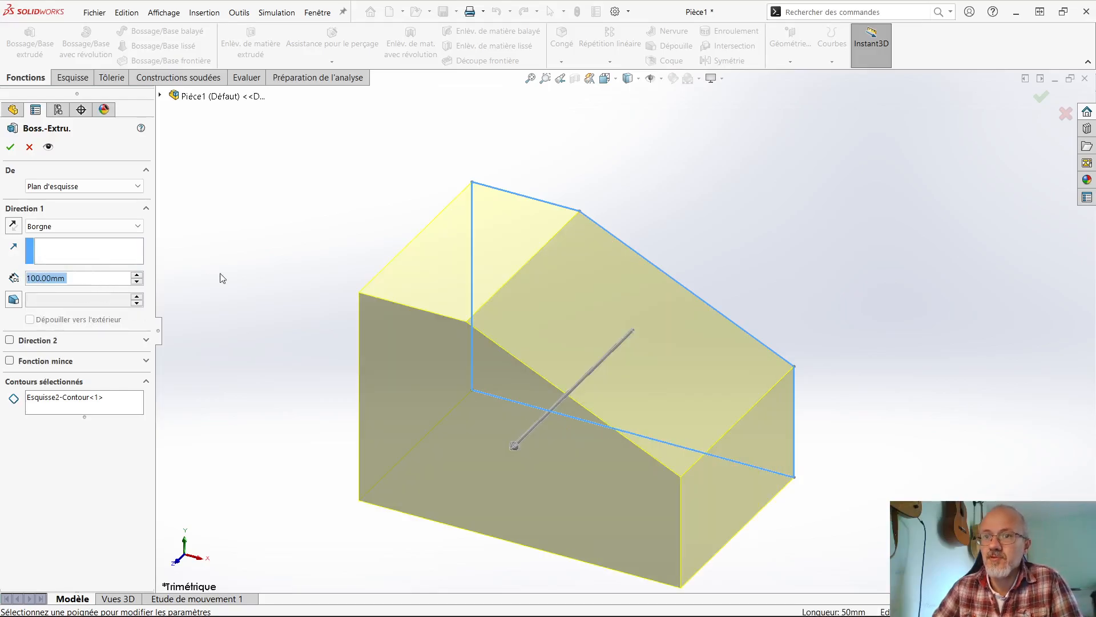
scroll(265, 278, "up", 2)
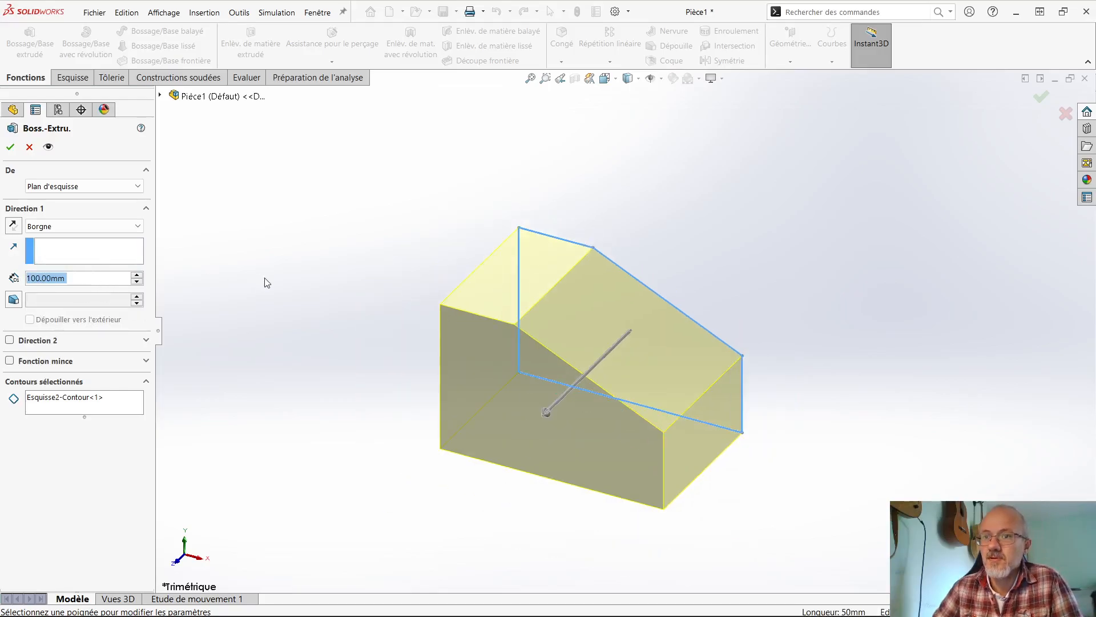
left_click(63, 227)
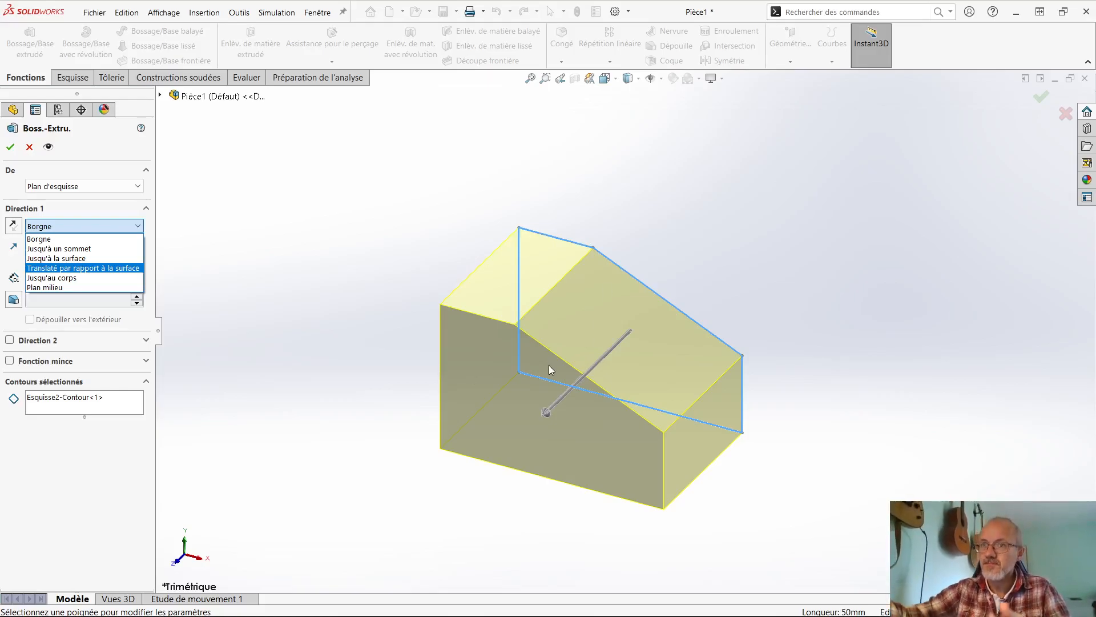
left_click(63, 288)
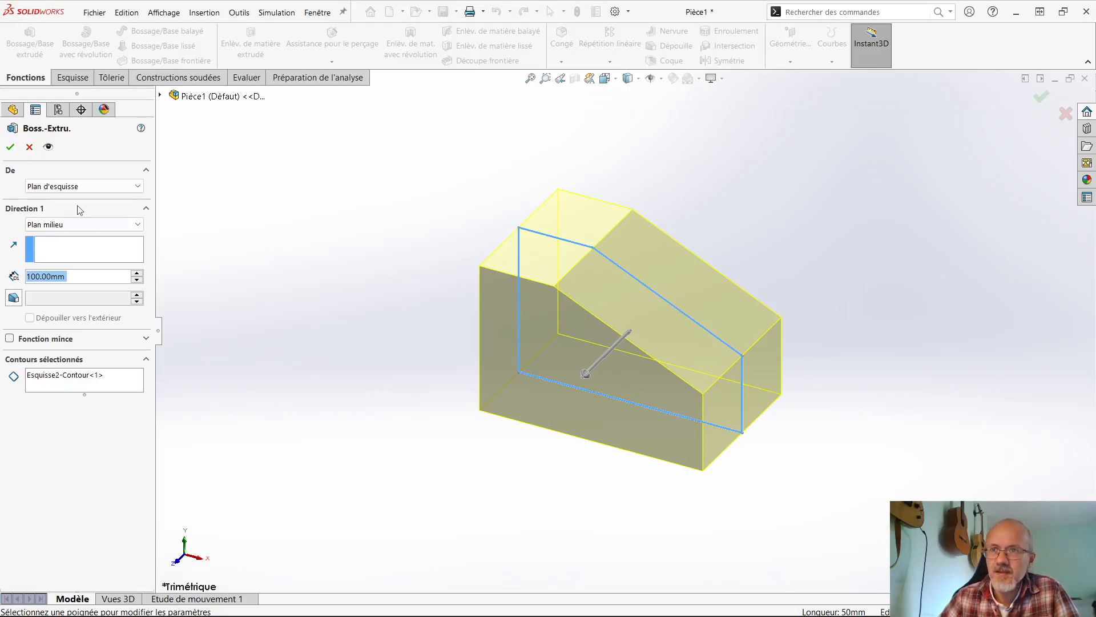
left_click(10, 147)
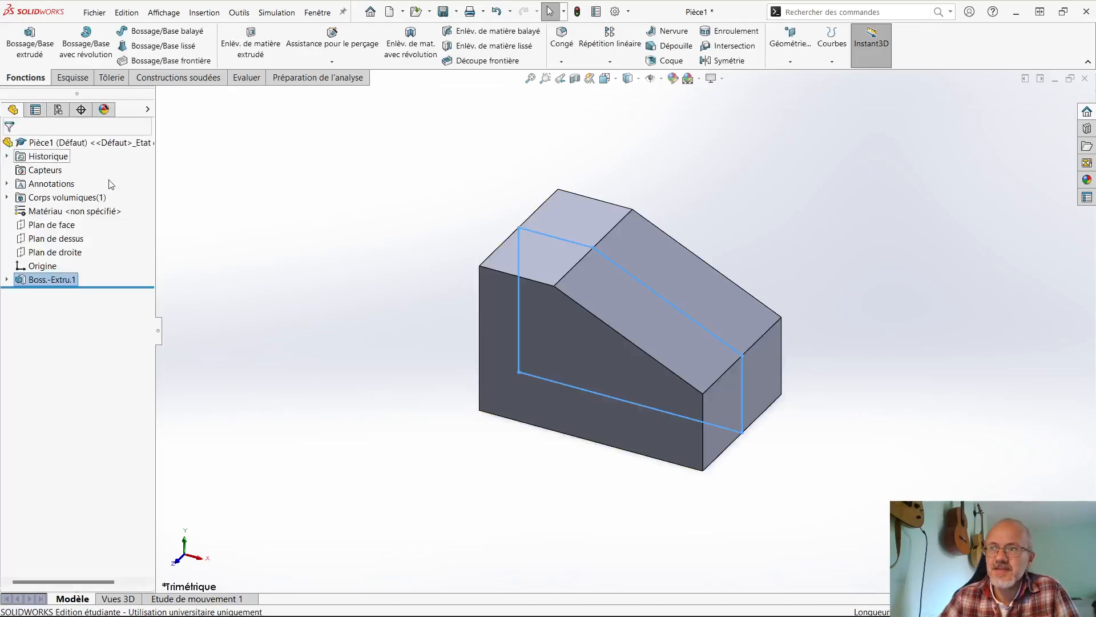
- Examine from several angles how the front and right planes lie relative to the extruded body
left_click(44, 230)
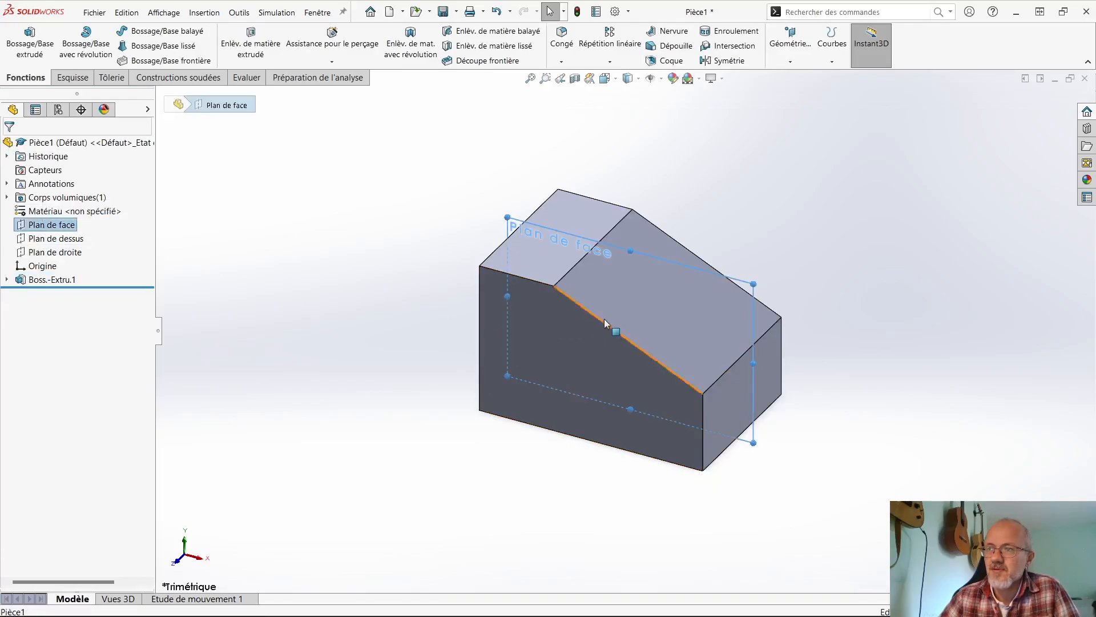
middle_click_drag(604, 318, 570, 316)
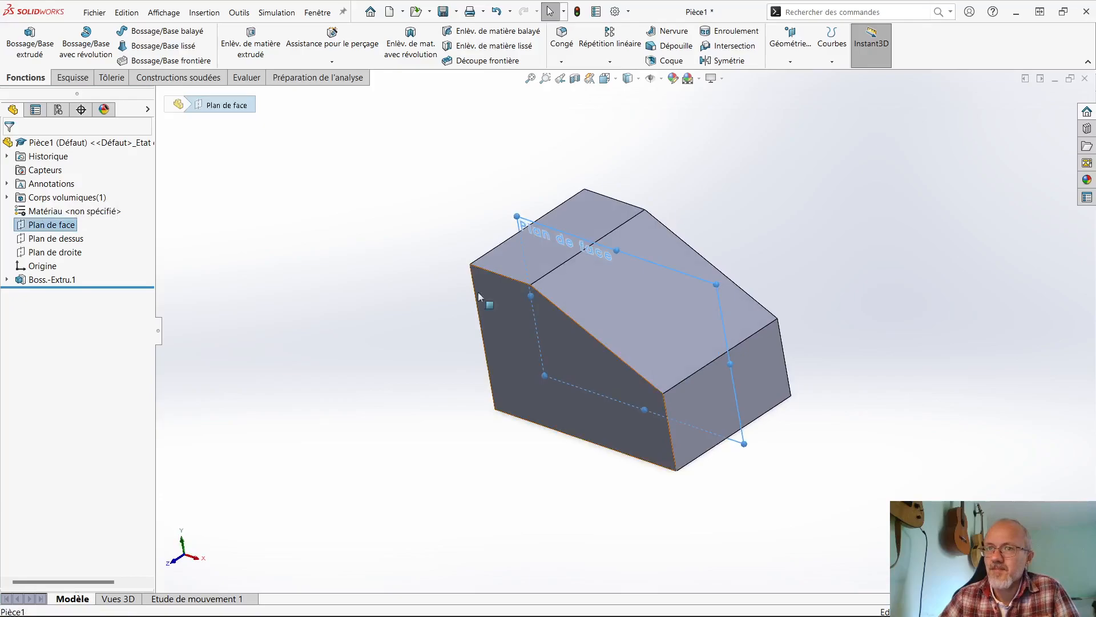
left_click(72, 281)
left_click(251, 343)
middle_click_drag(254, 343, 321, 323)
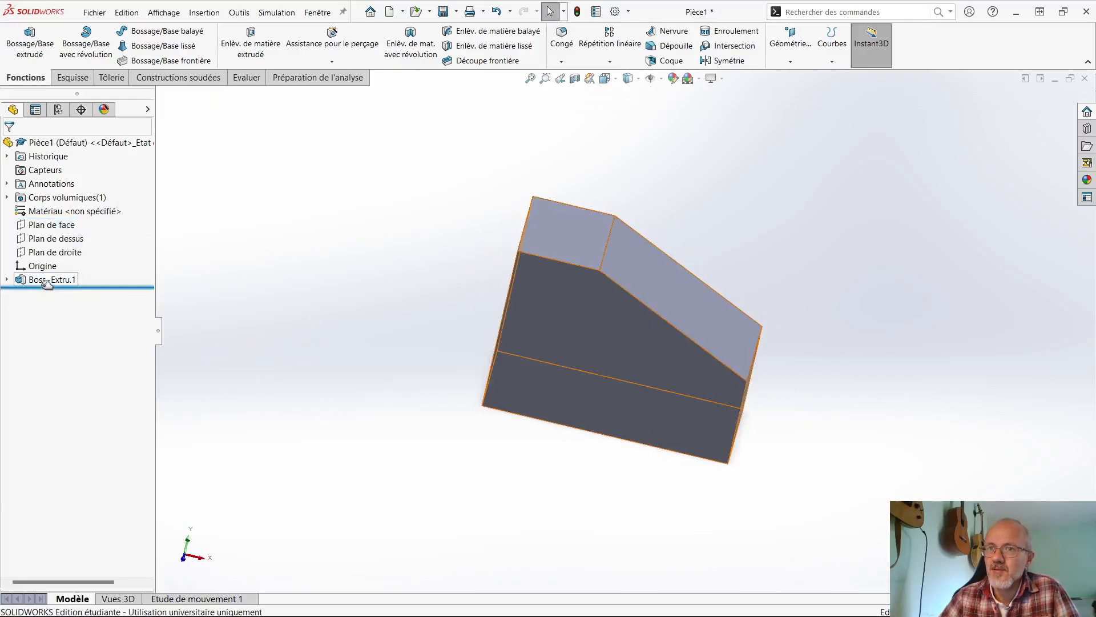
middle_click_drag(382, 337, 262, 276)
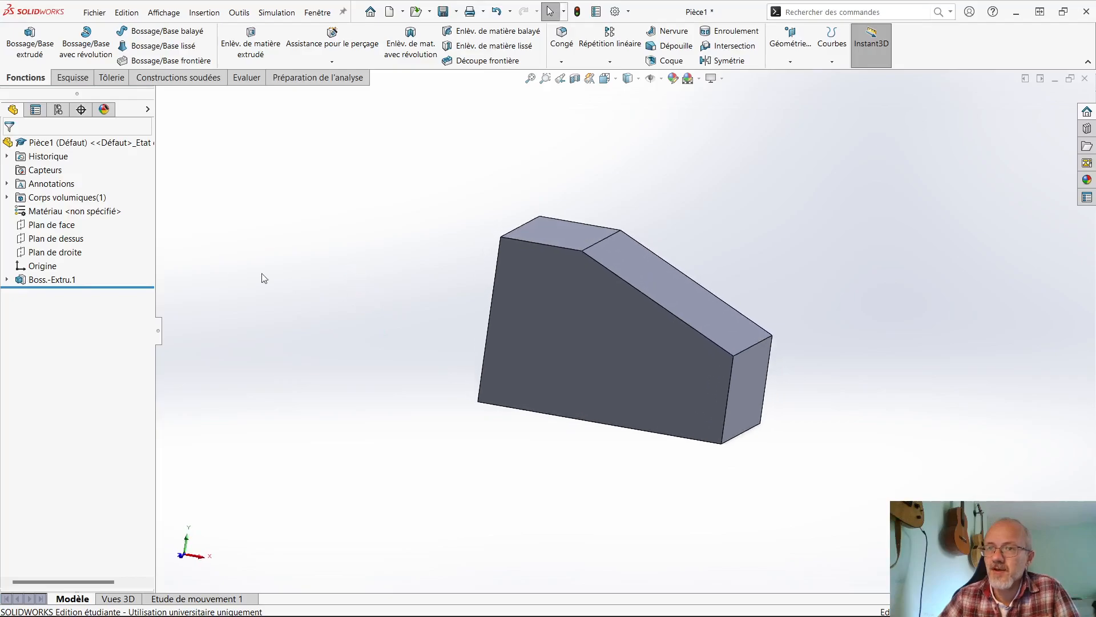
left_click(55, 252)
middle_click_drag(269, 302, 289, 345)
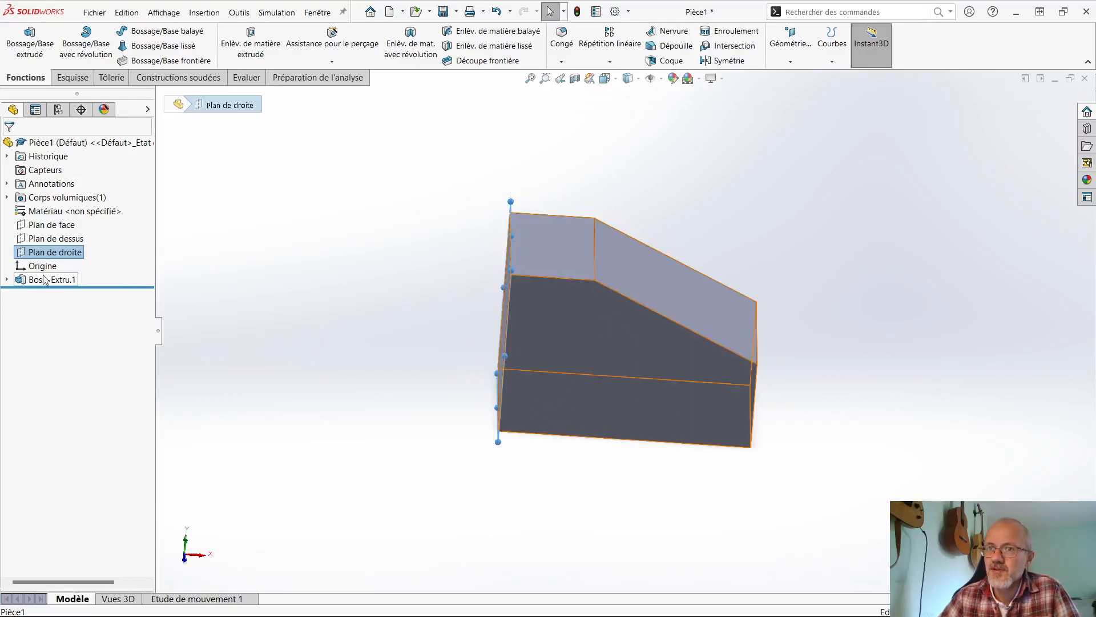
middle_click_drag(303, 333, 289, 300)
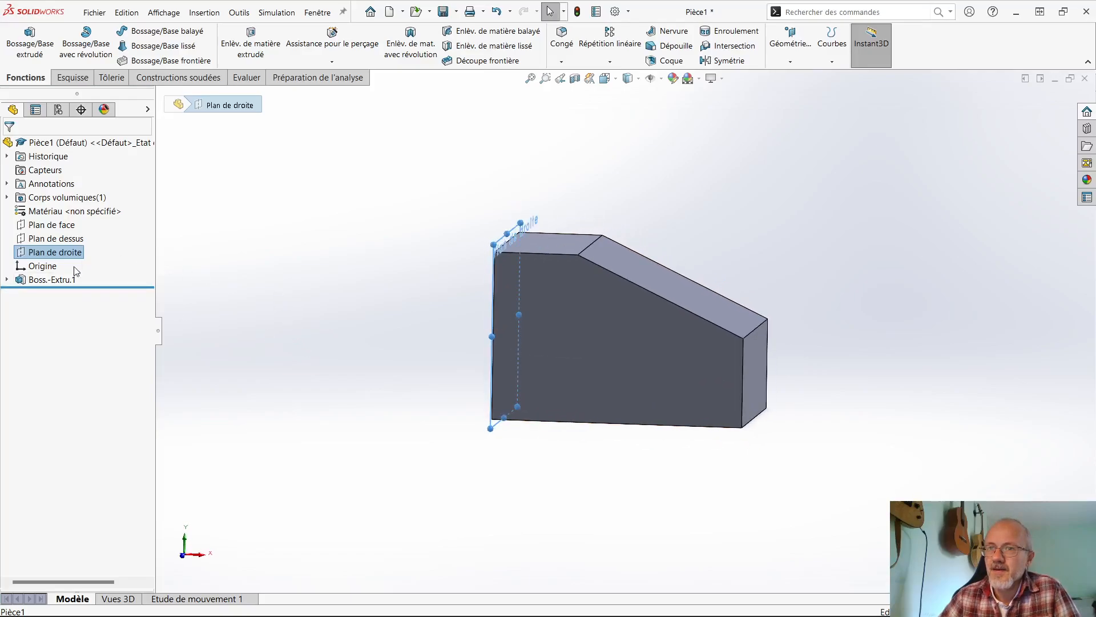
left_click(232, 260)
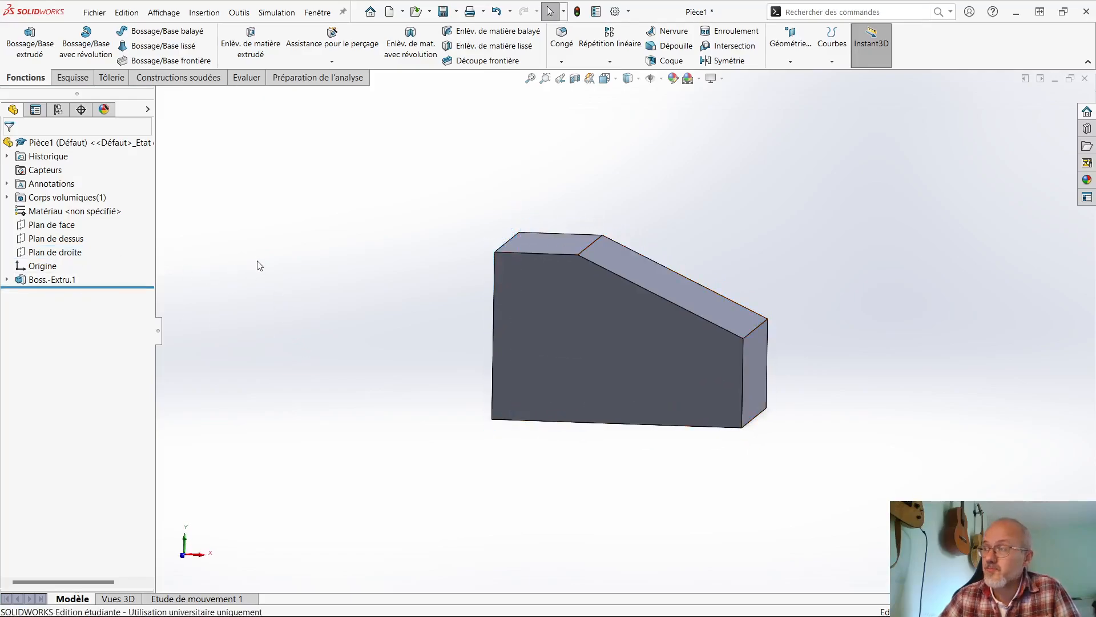
- Edit the extruded boss's sketch and delete the coincident relation between the profile's lower-left corner and the origin
left_click(7, 279)
left_click(53, 293)
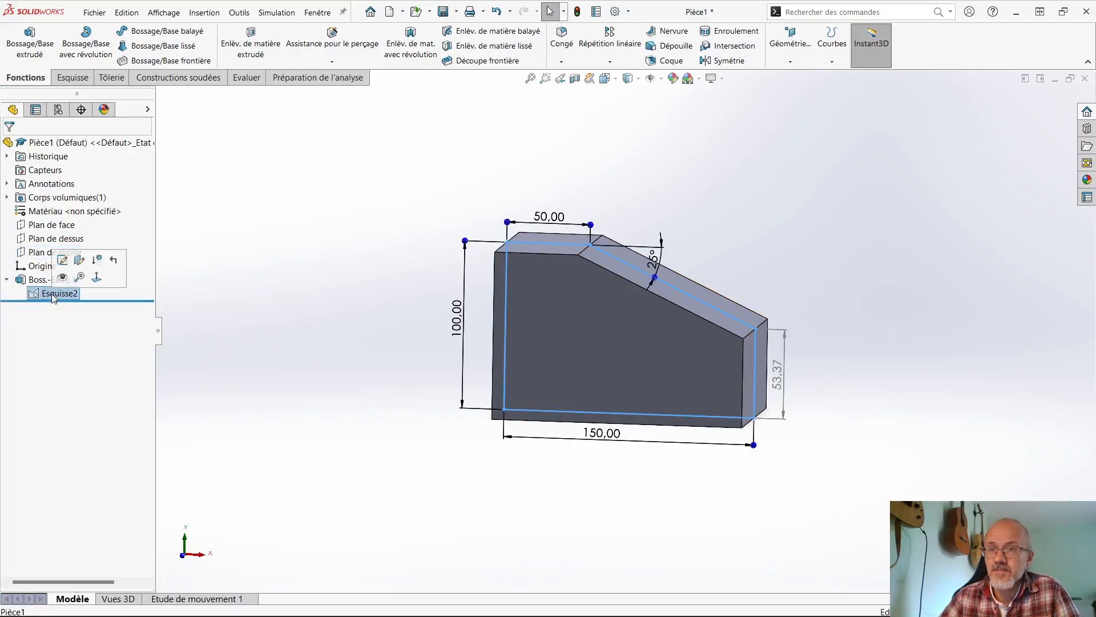
left_click(62, 261)
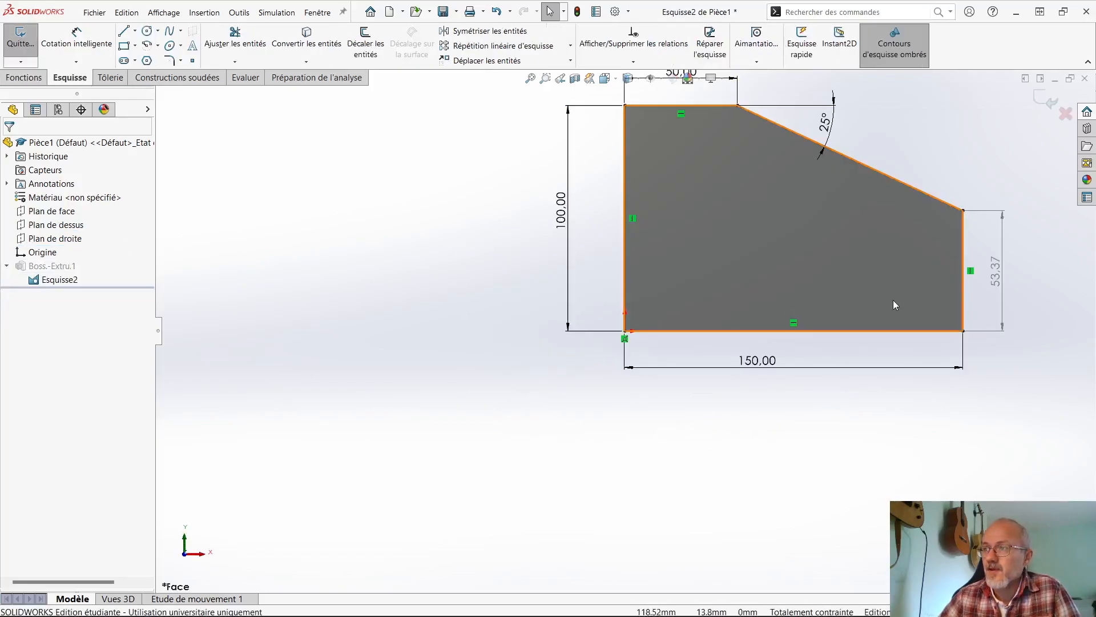
scroll(896, 297, "up", 3)
scroll(896, 294, "down", 4)
scroll(476, 292, "up", 1)
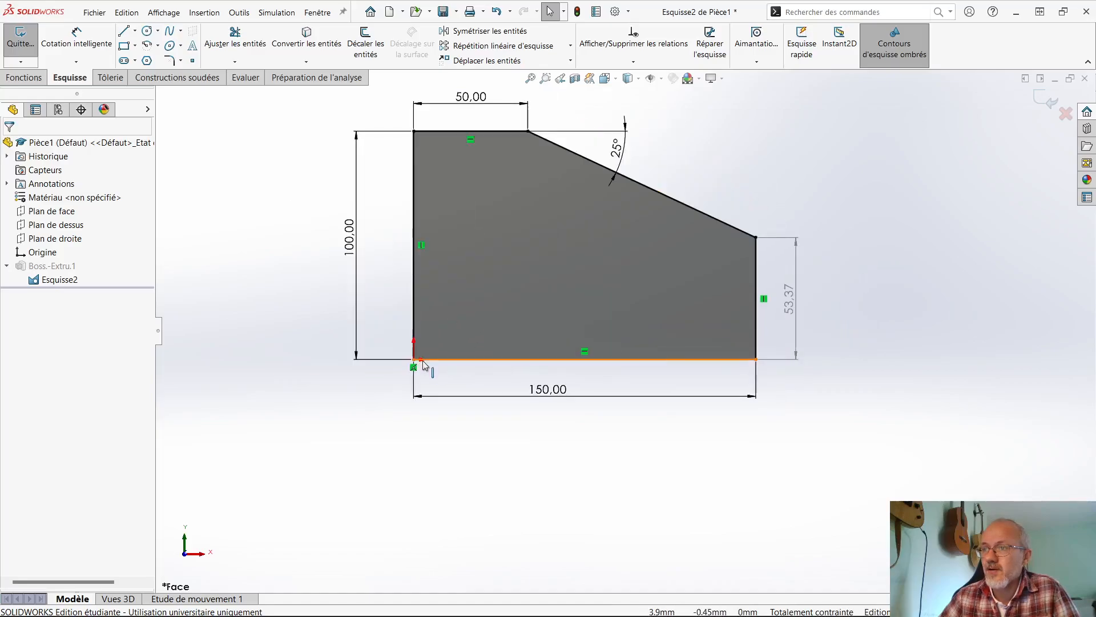
key("Delete")
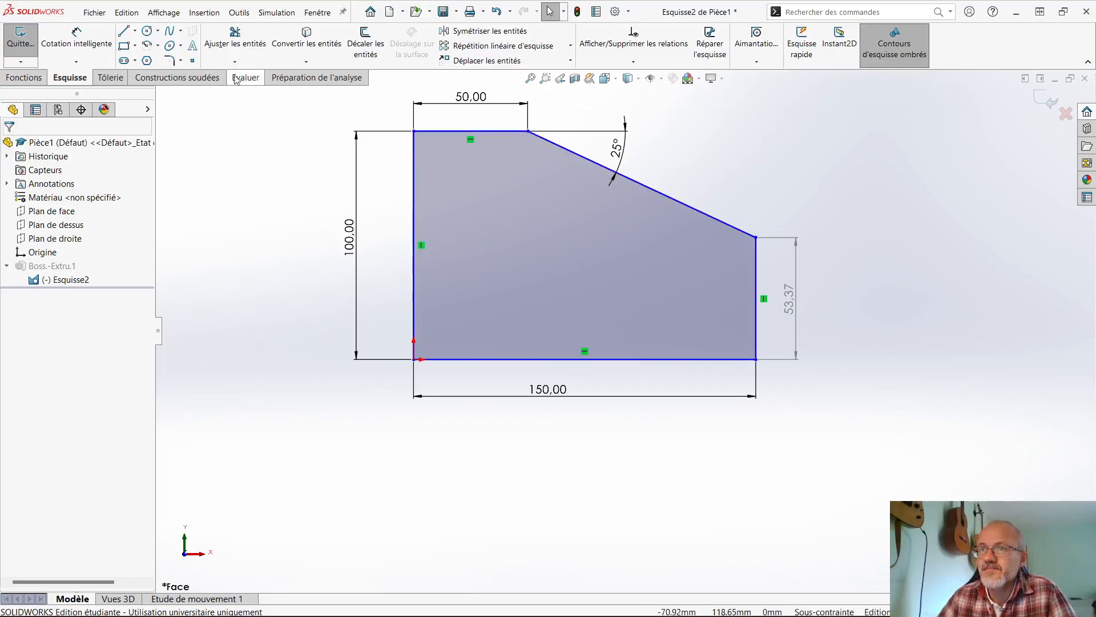
- Sketch a horizontal construction line across the profile, from the midpoint of its left edge to its right edge
left_click(126, 35)
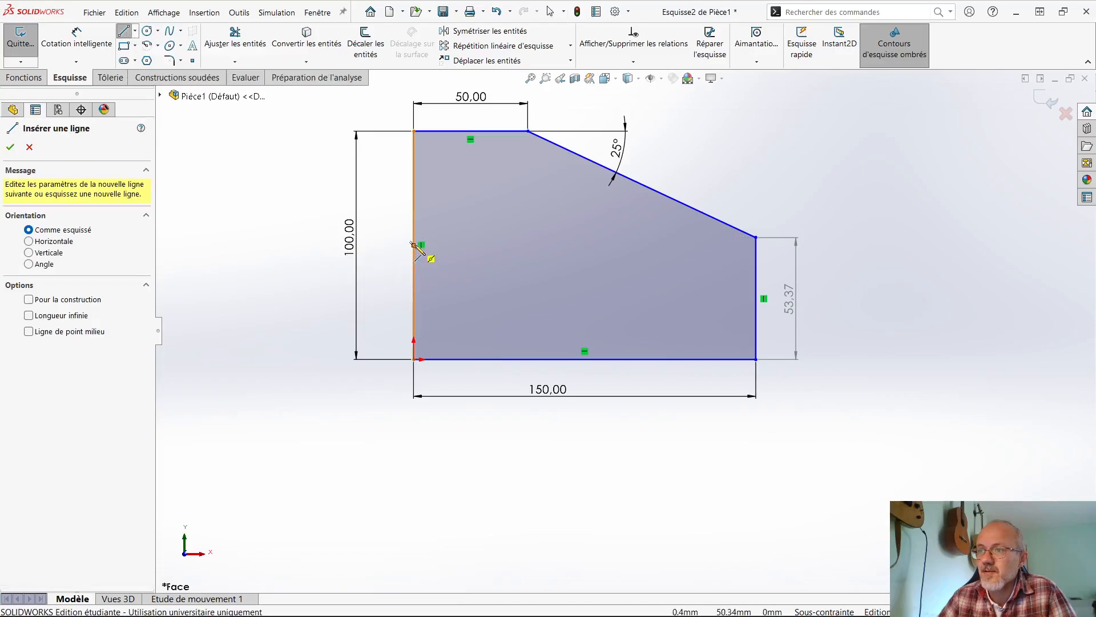
left_click(414, 245)
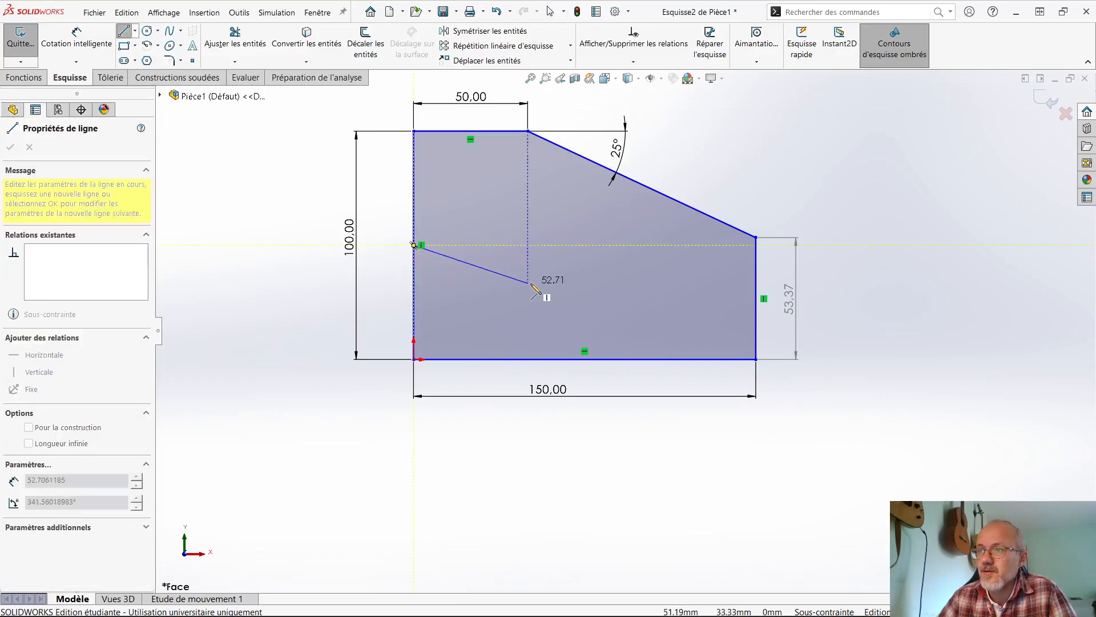
left_click(756, 244)
key("Escape")
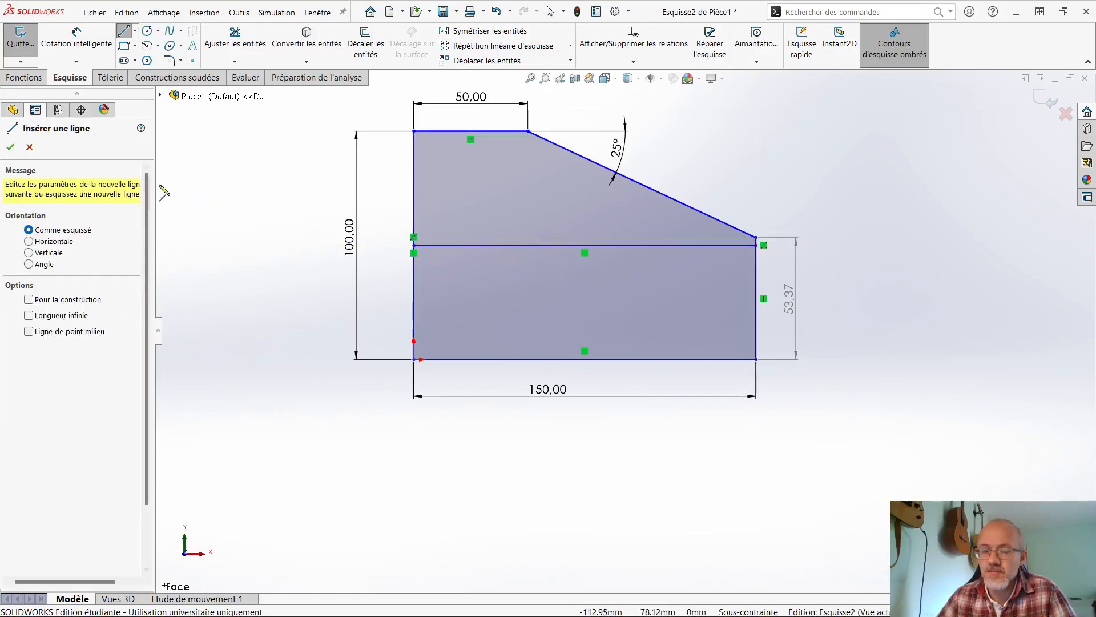
key("Escape")
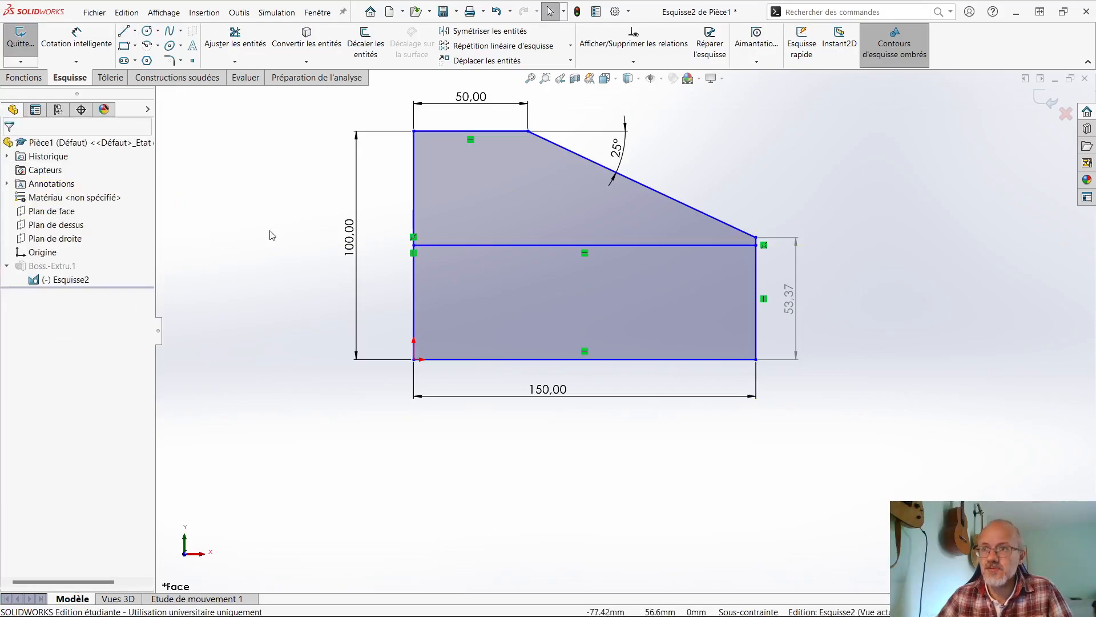
left_click(474, 245)
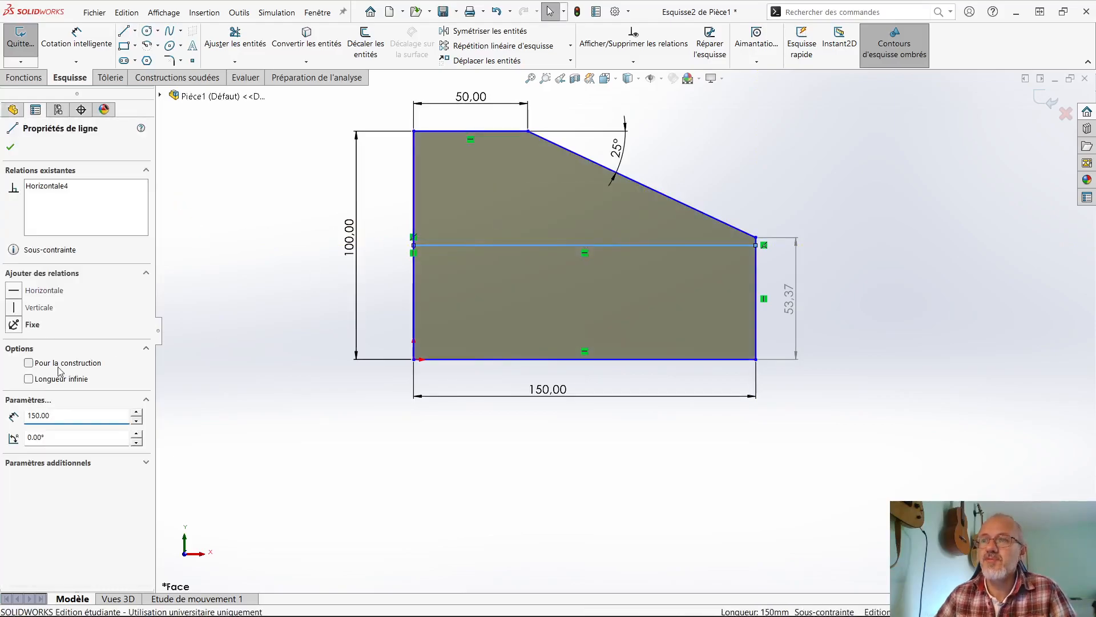
left_click(60, 365)
left_click(231, 357)
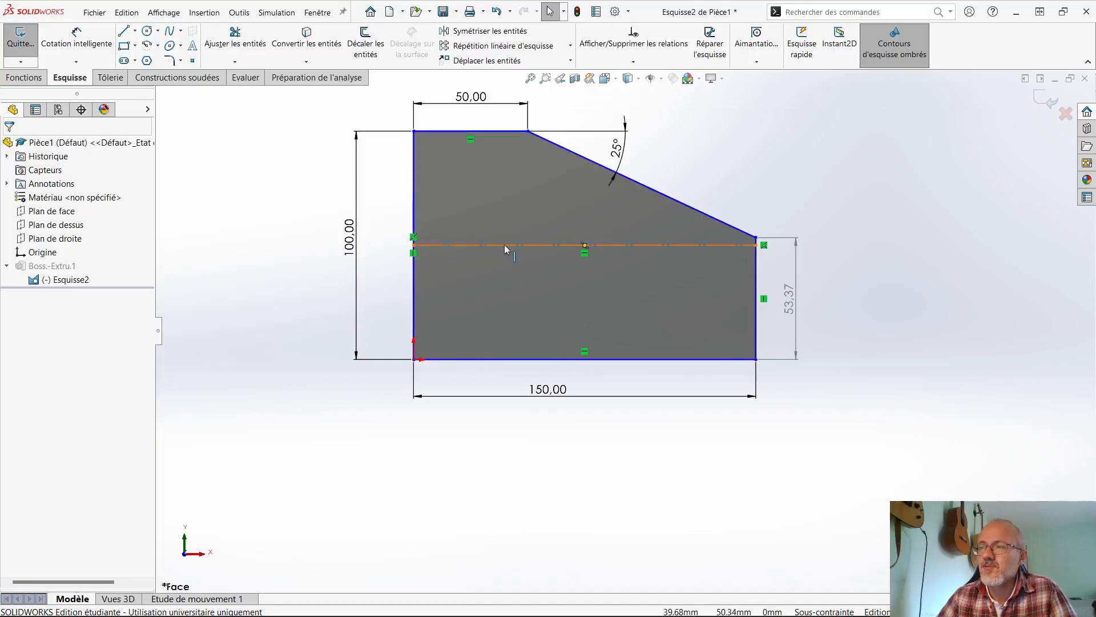
- Move the profile off the origin, constrain the construction line's midpoint to the origin, and exit the sketch
left_click_drag(414, 359, 364, 398)
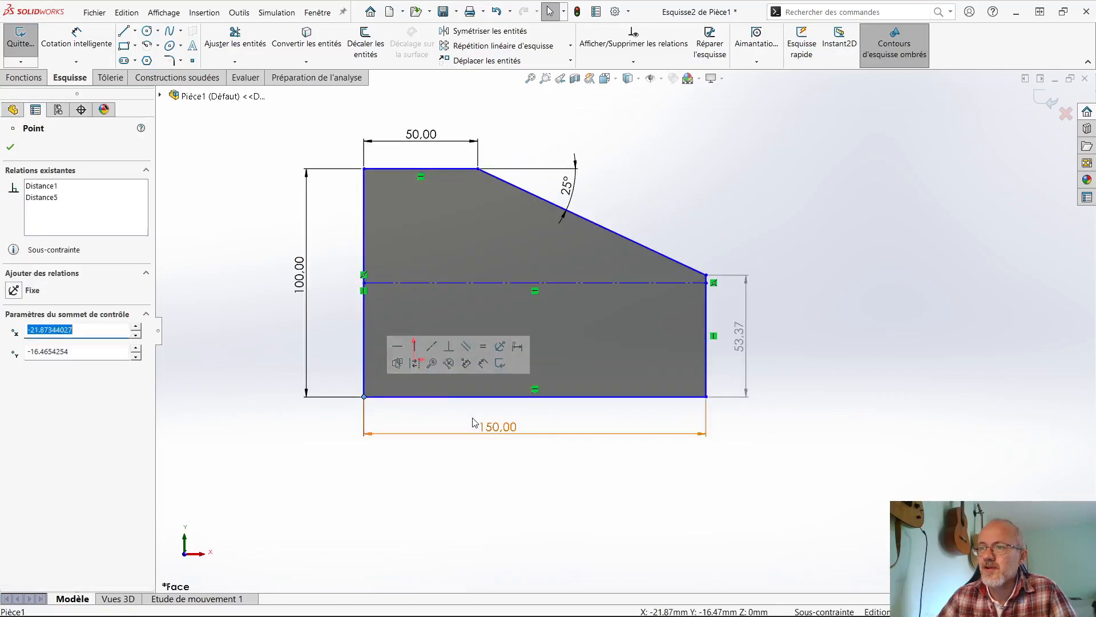
left_click(434, 476)
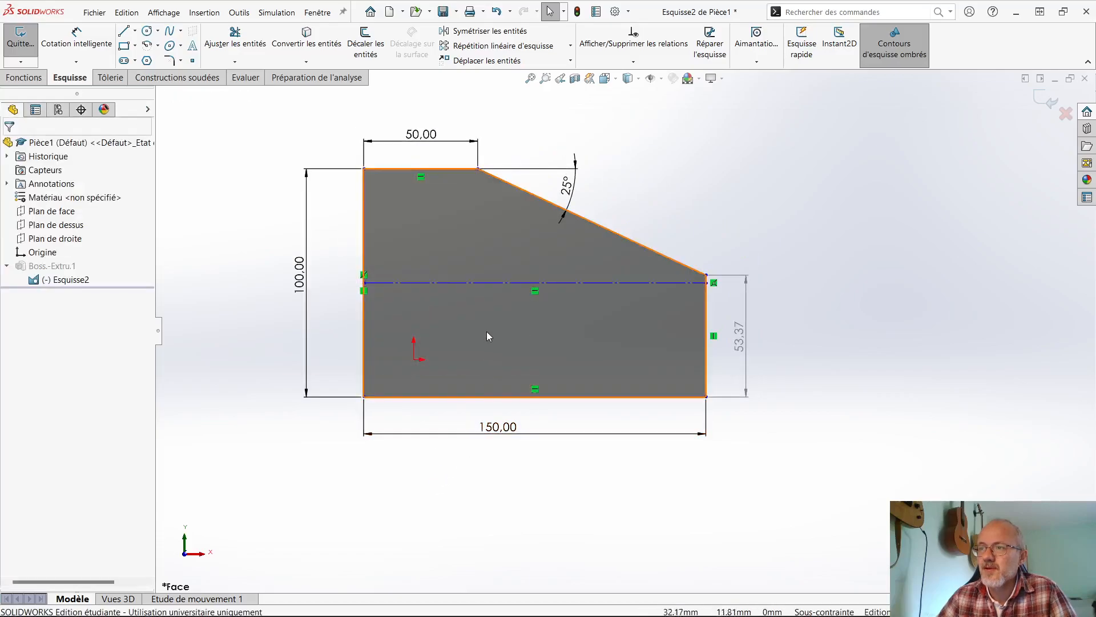
left_click(490, 283)
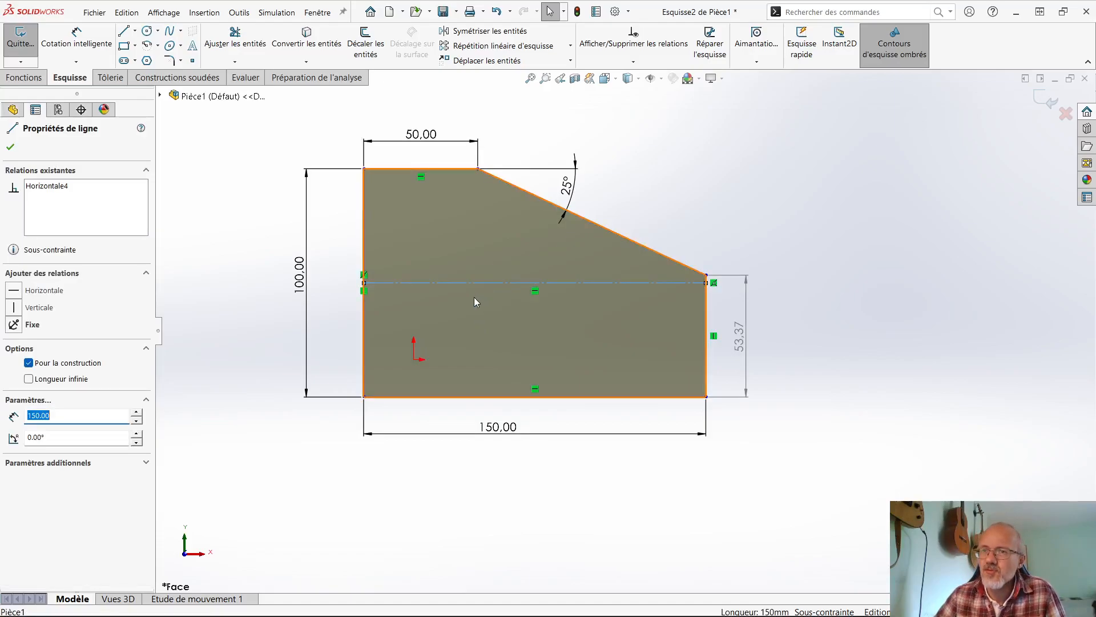
key("Escape")
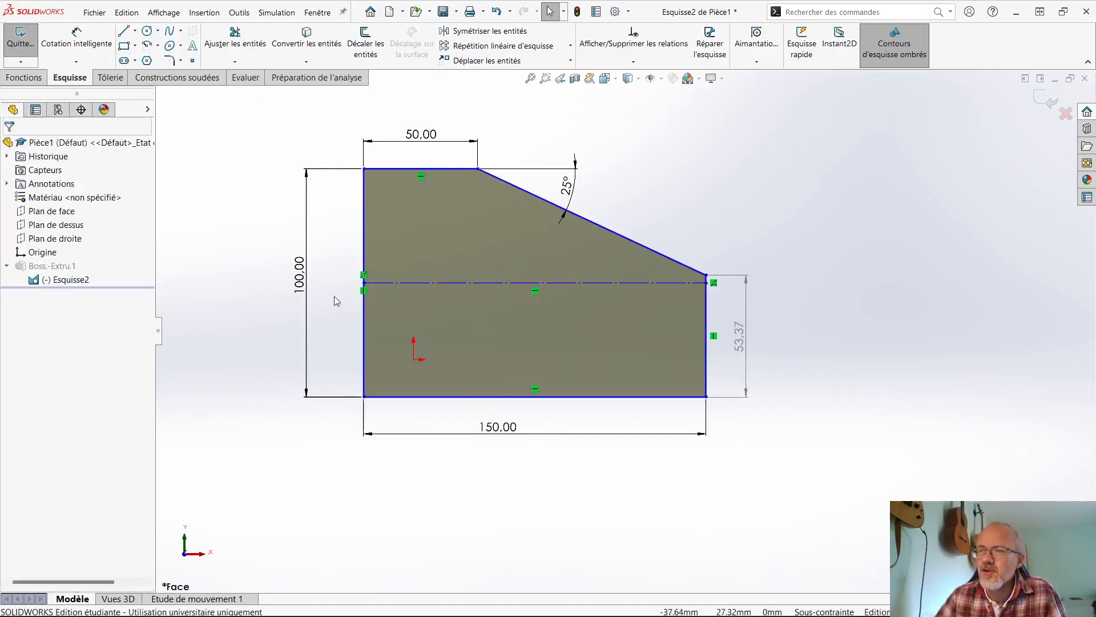
left_click(451, 284)
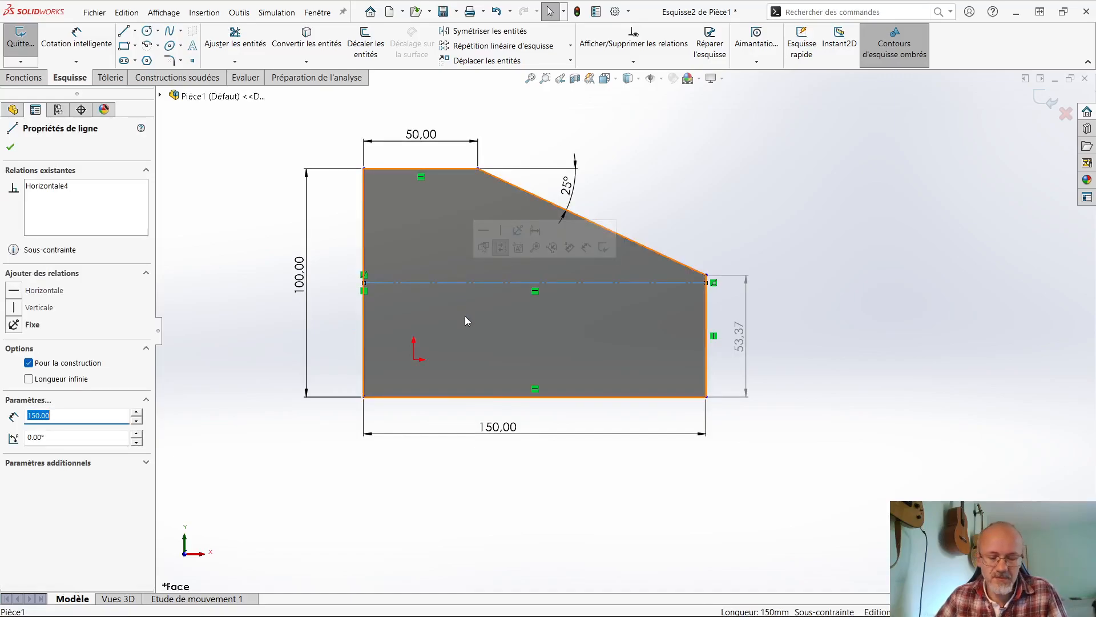
left_click(413, 360, "ctrl")
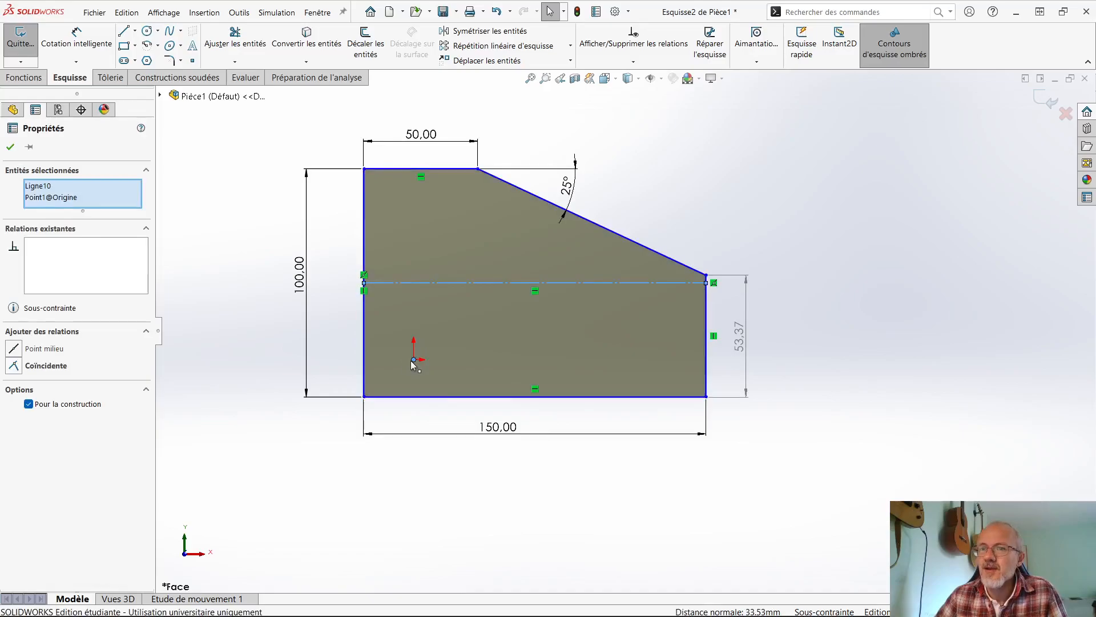
left_click(17, 350)
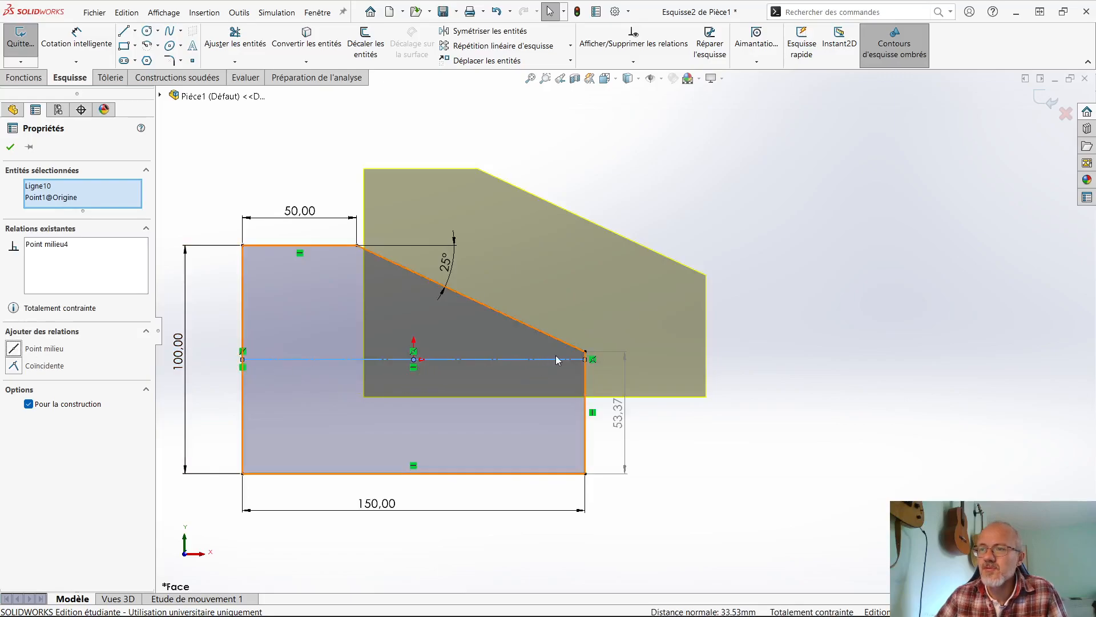
left_click(1043, 104)
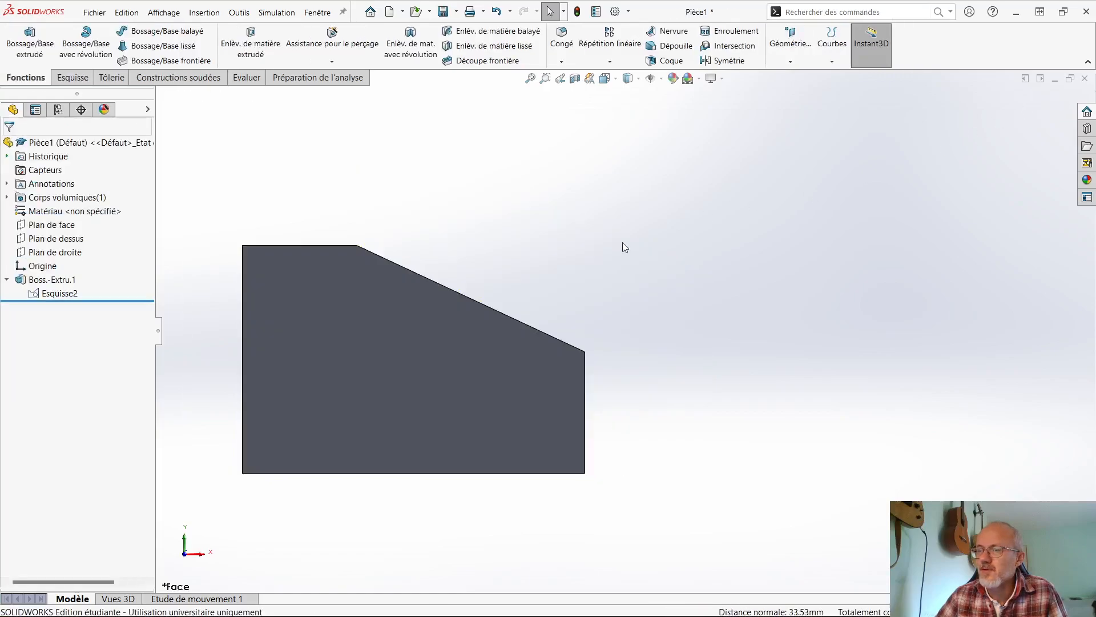
- Examine how the front, top and right planes pass through the re-centred body, individually and all together
scroll(501, 278, "up", 1)
left_click(68, 255)
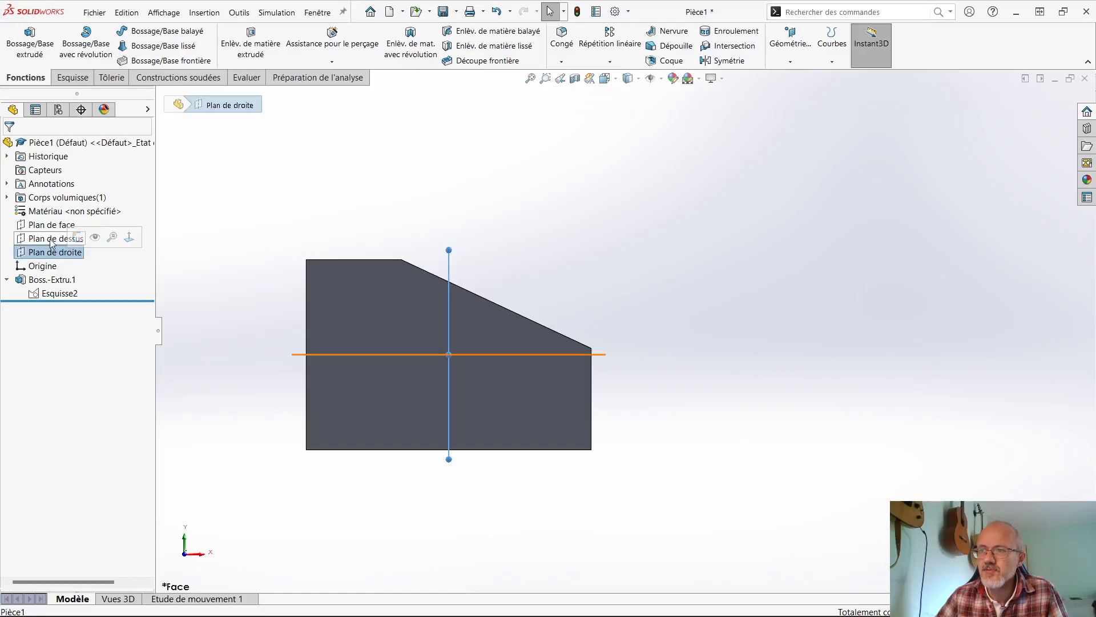
left_click(51, 240)
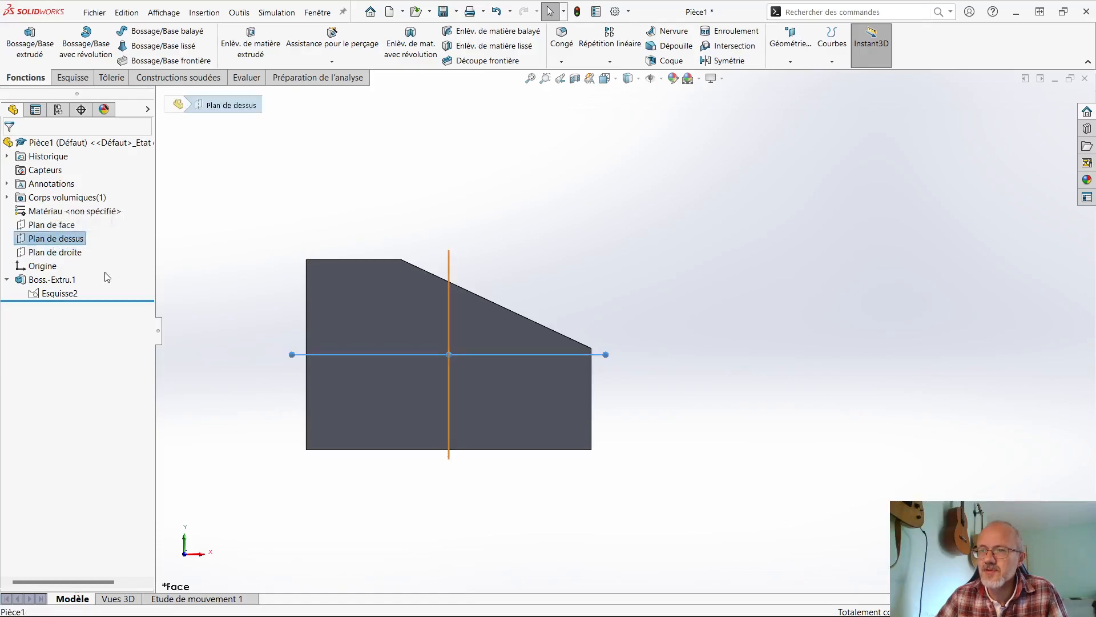
left_click(56, 227)
middle_click_drag(378, 293, 287, 356)
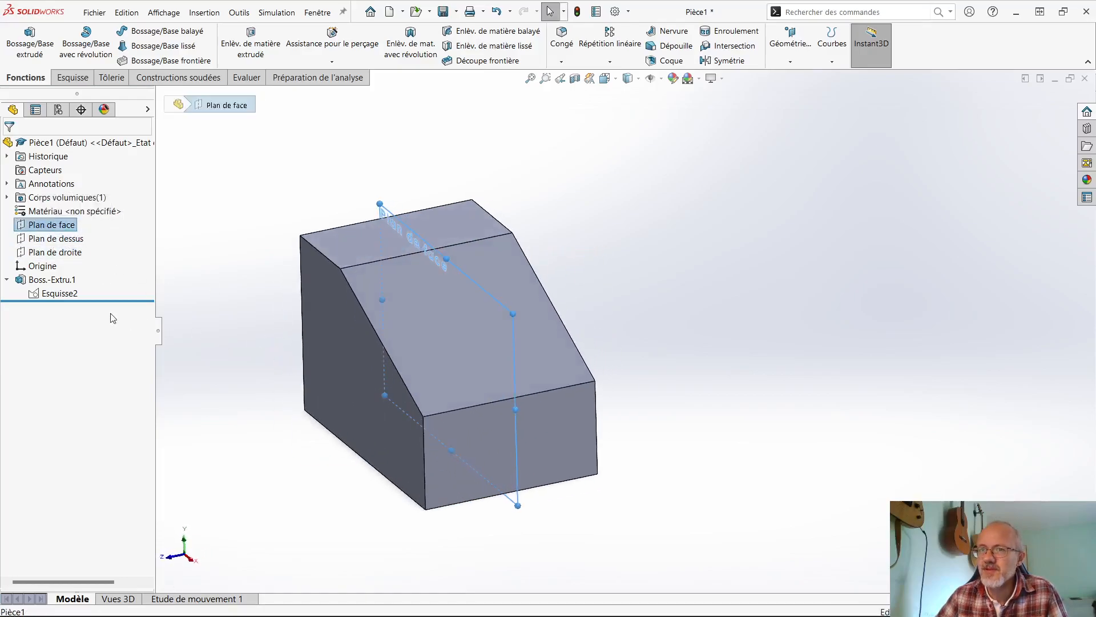
left_click(55, 240)
left_click(55, 253)
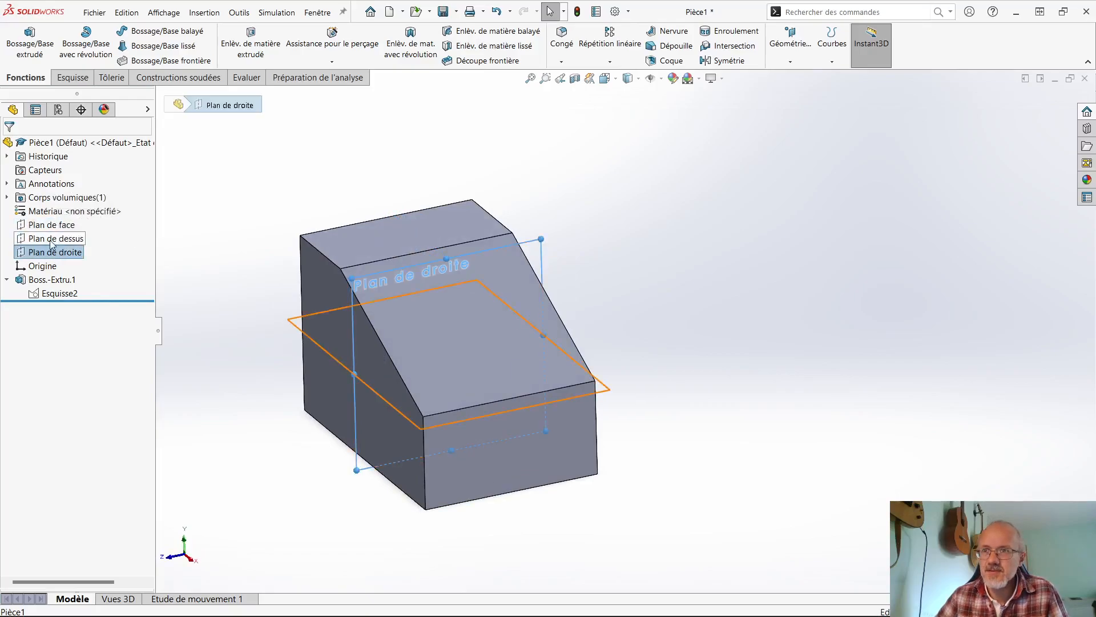
left_click(53, 238, "ctrl")
left_click(41, 231, "ctrl")
middle_click_drag(300, 287, 351, 290)
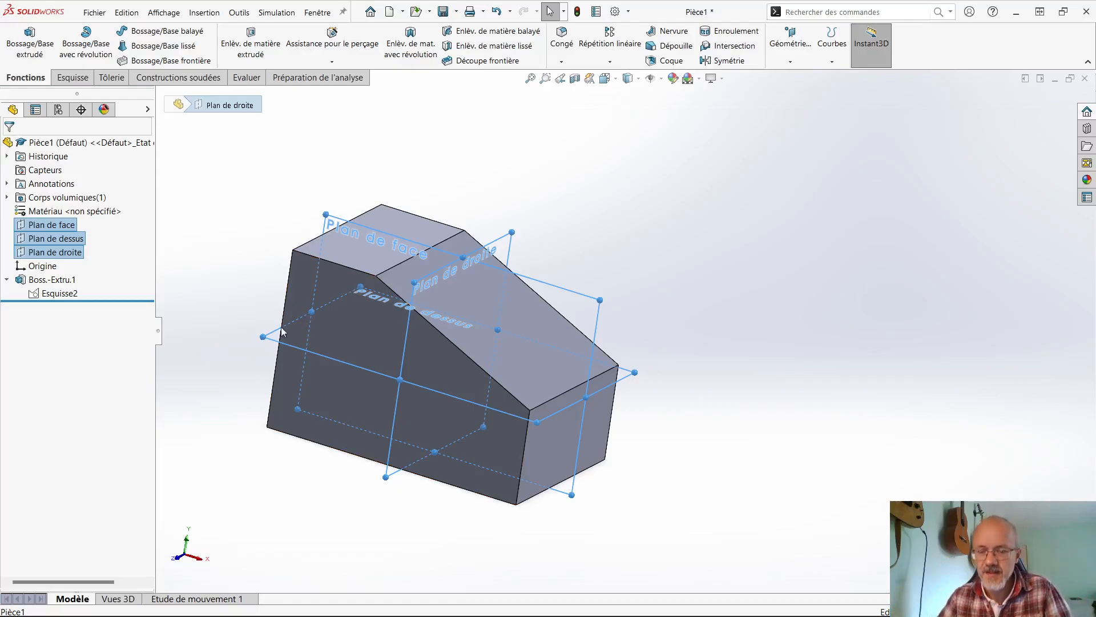
left_click(655, 261)
- Compare the body's flat top face and inclined face with the three reference planes as possible sketch supports
middle_click_drag(632, 289, 377, 369)
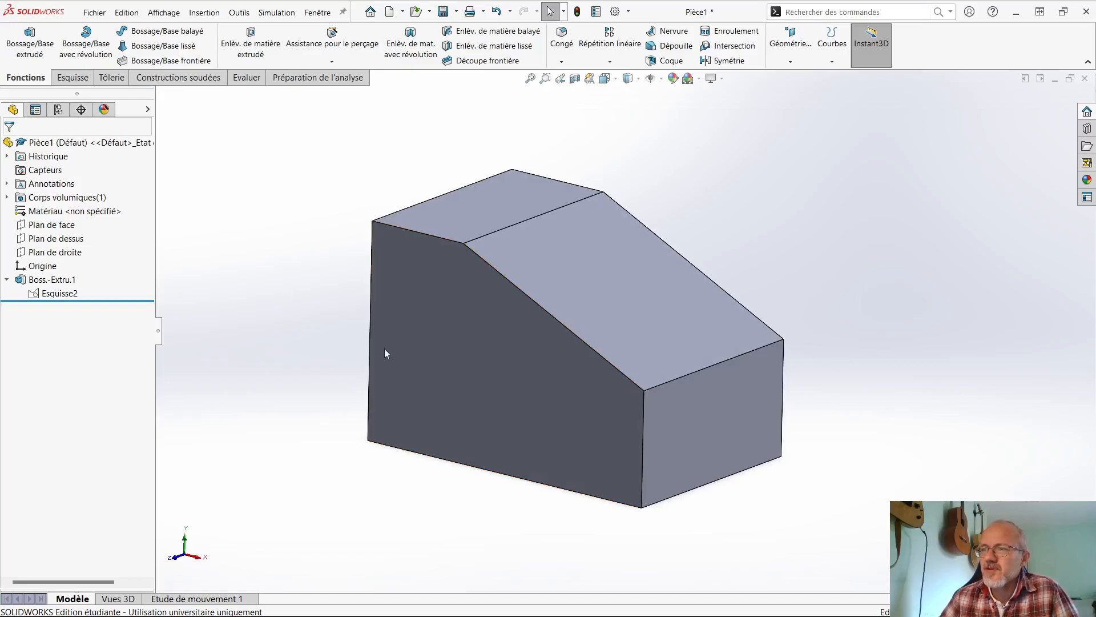
left_click(571, 256)
left_click(481, 223)
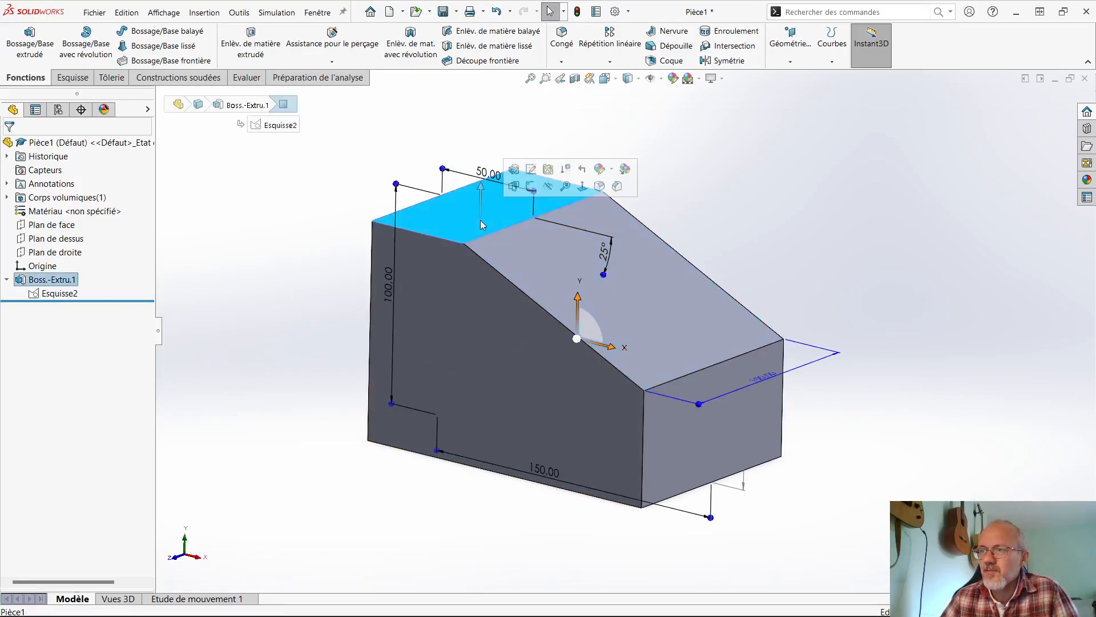
key("Escape")
left_click(55, 239)
left_click(61, 250)
left_click(50, 227)
left_click(54, 239)
left_click(55, 252)
left_click(233, 331)
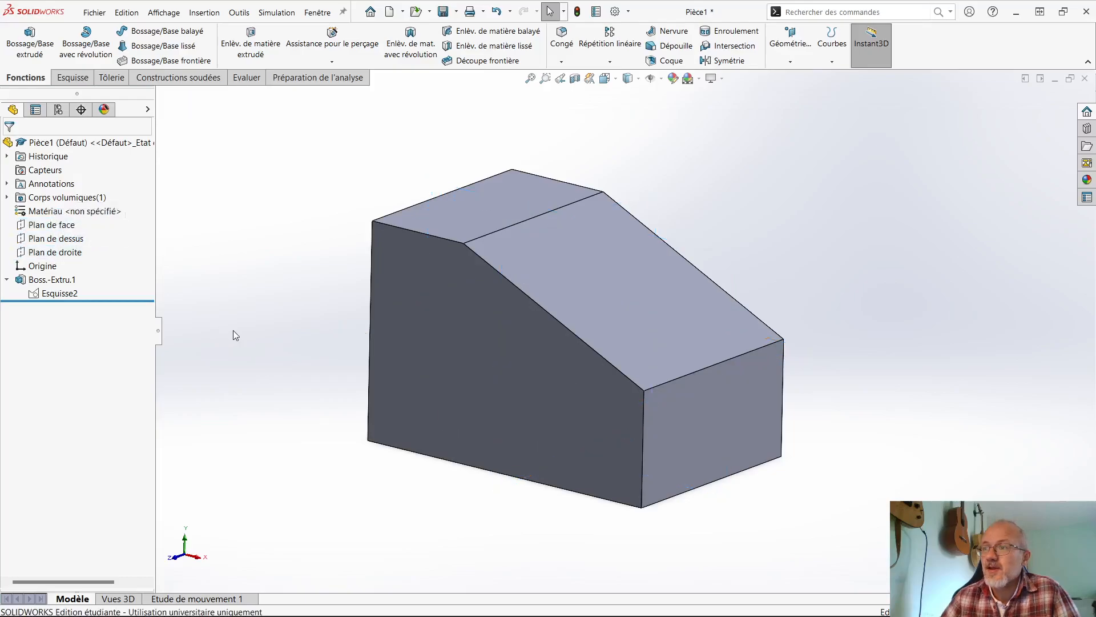
left_click(581, 244)
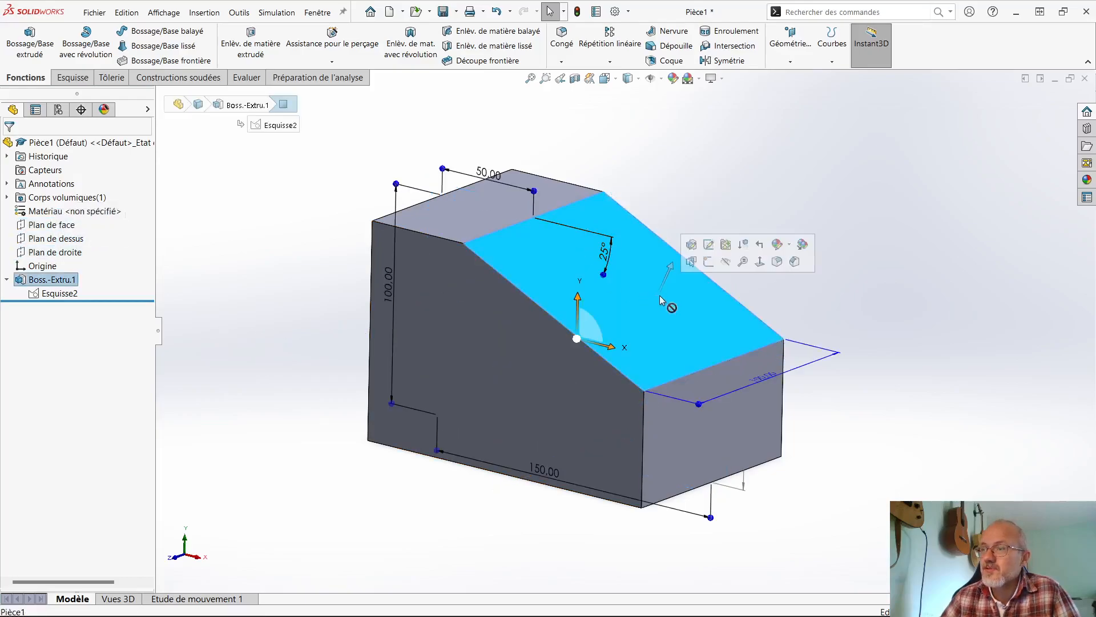
left_click(843, 319)
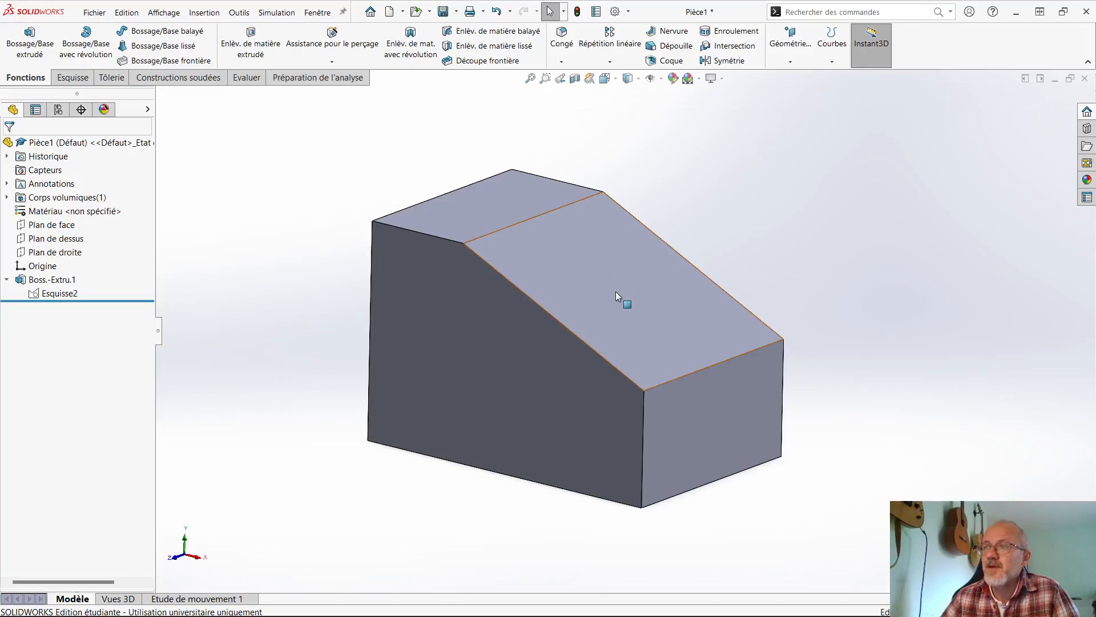
left_click(583, 277)
left_click(241, 278)
left_click(562, 266)
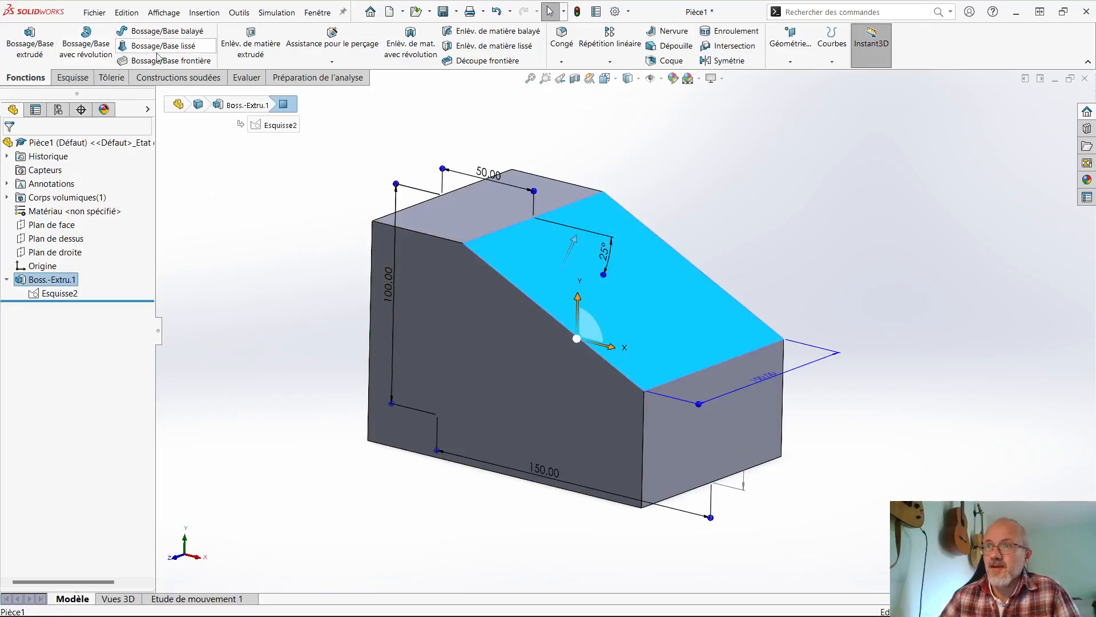
key("Escape")
- Start an extruded cut on the inclined face and sketch a circle about 65 mm in diameter, centred to the right of the origin and level with it
left_click(248, 47)
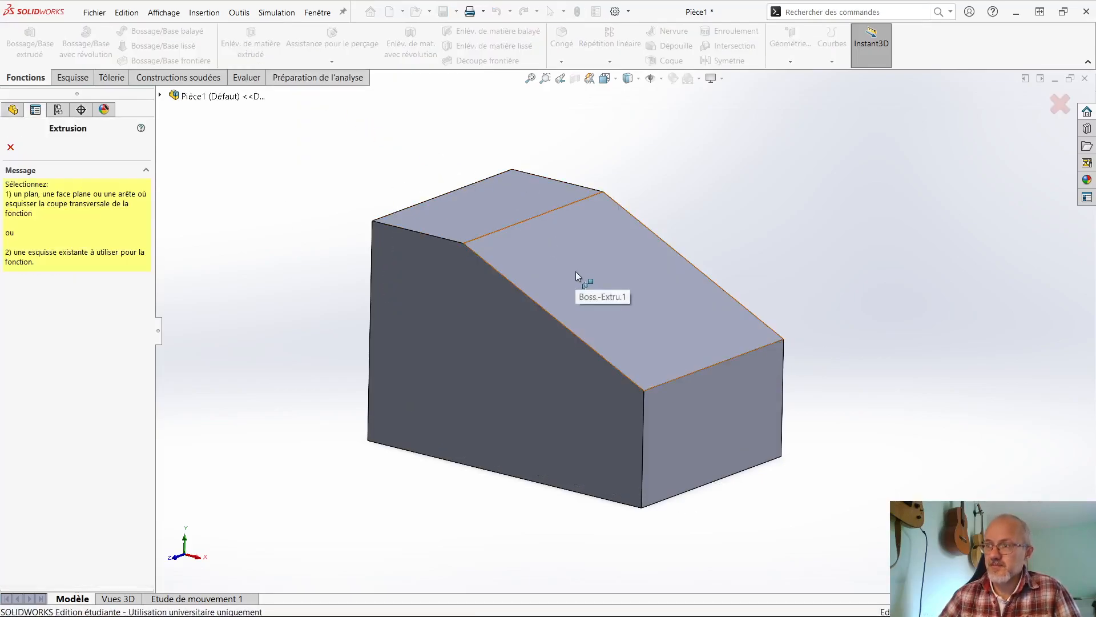
middle_click_drag(445, 348, 492, 344)
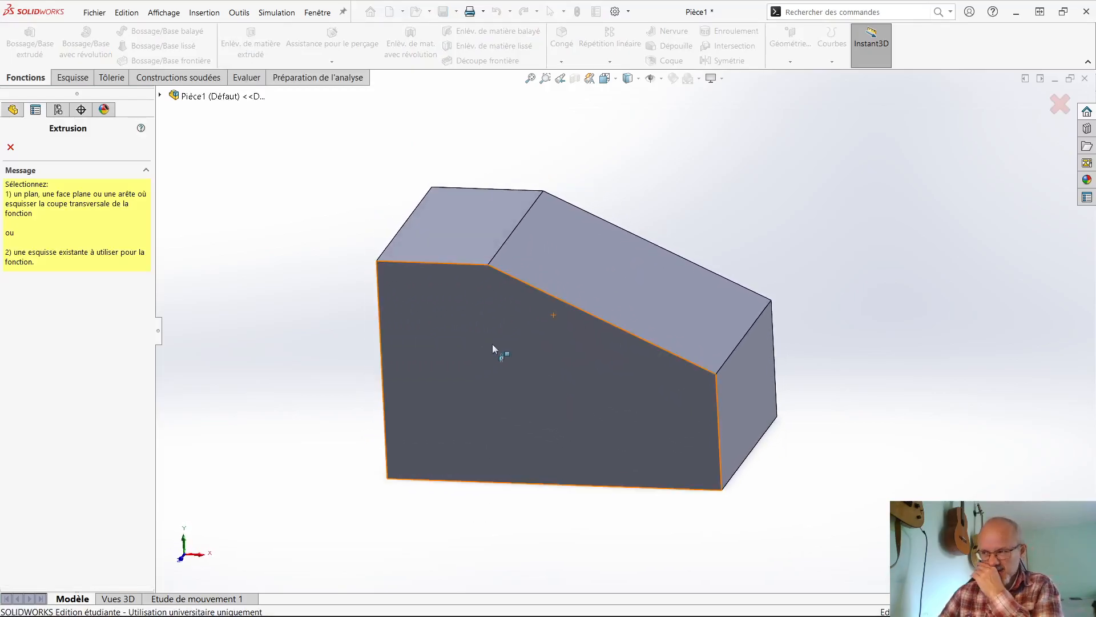
left_click(613, 291)
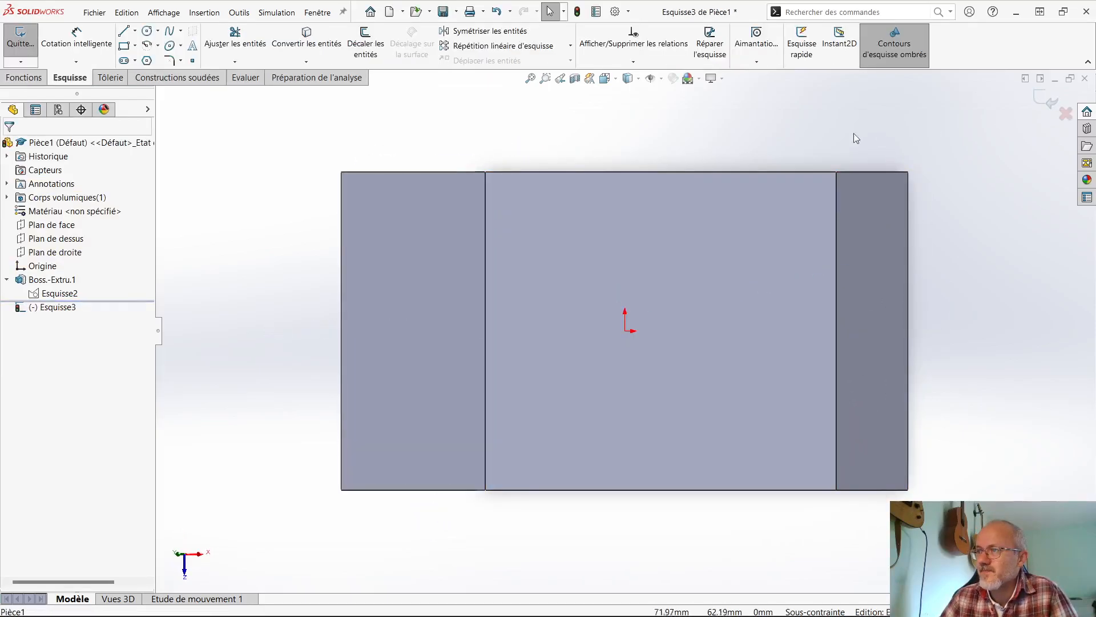
left_click(147, 31)
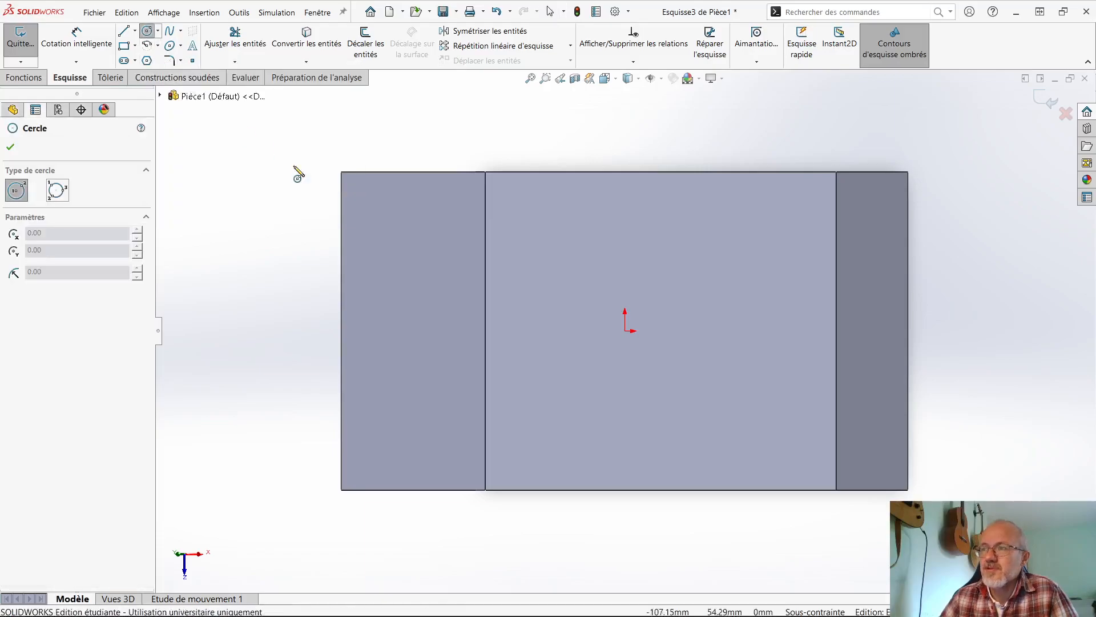
left_click(666, 331)
left_click(736, 406)
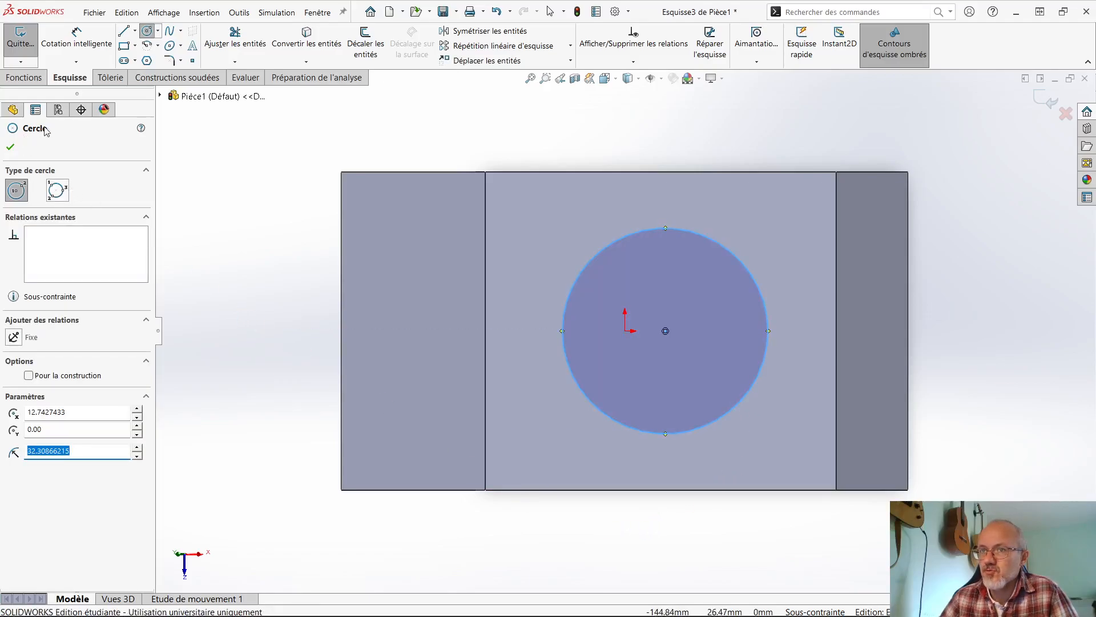
- Dimension the circle's diameter at 60 mm
left_click(93, 44)
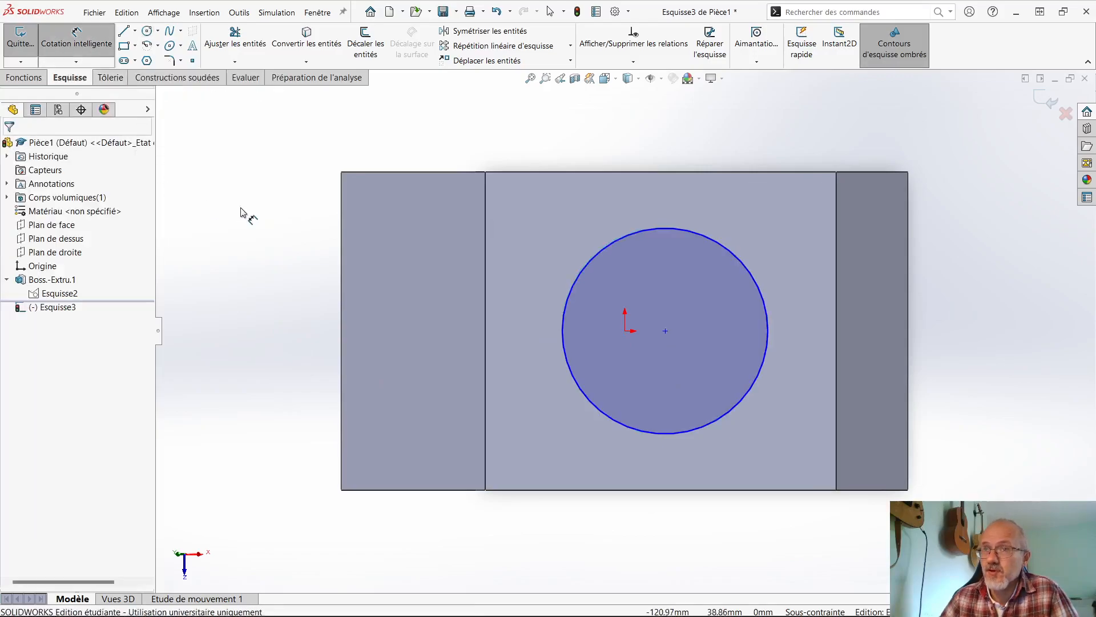
left_click(642, 234)
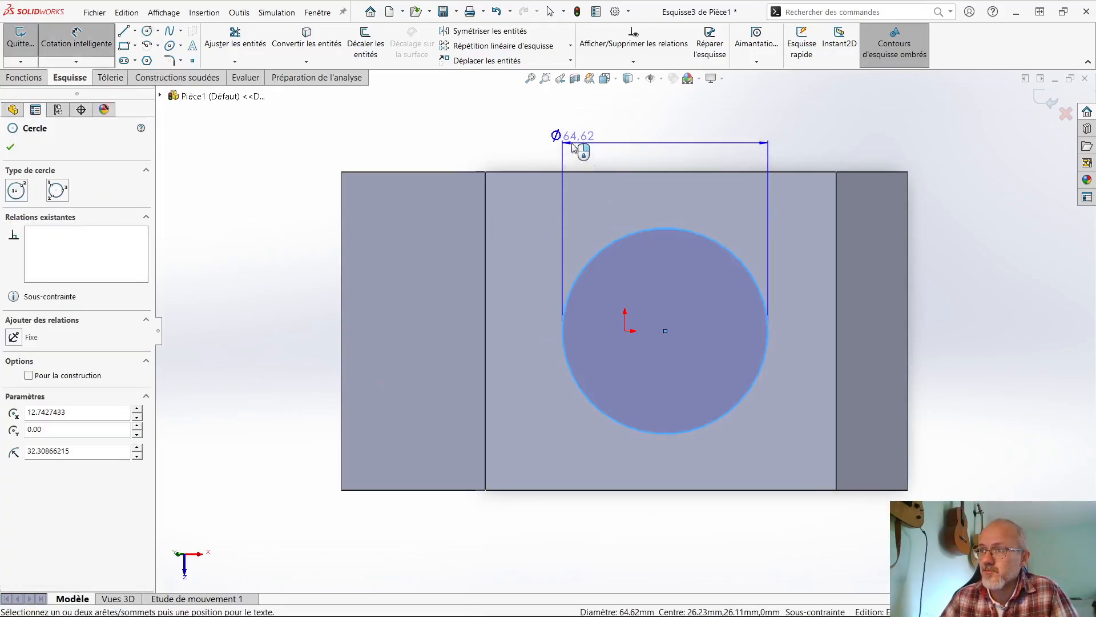
left_click(574, 147)
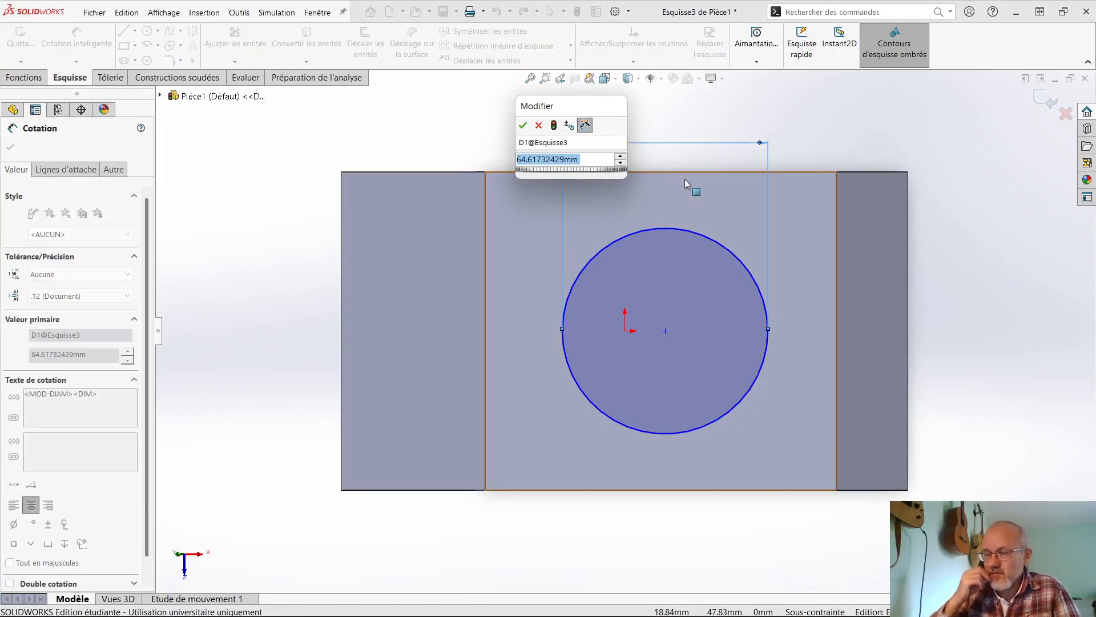
type("60")
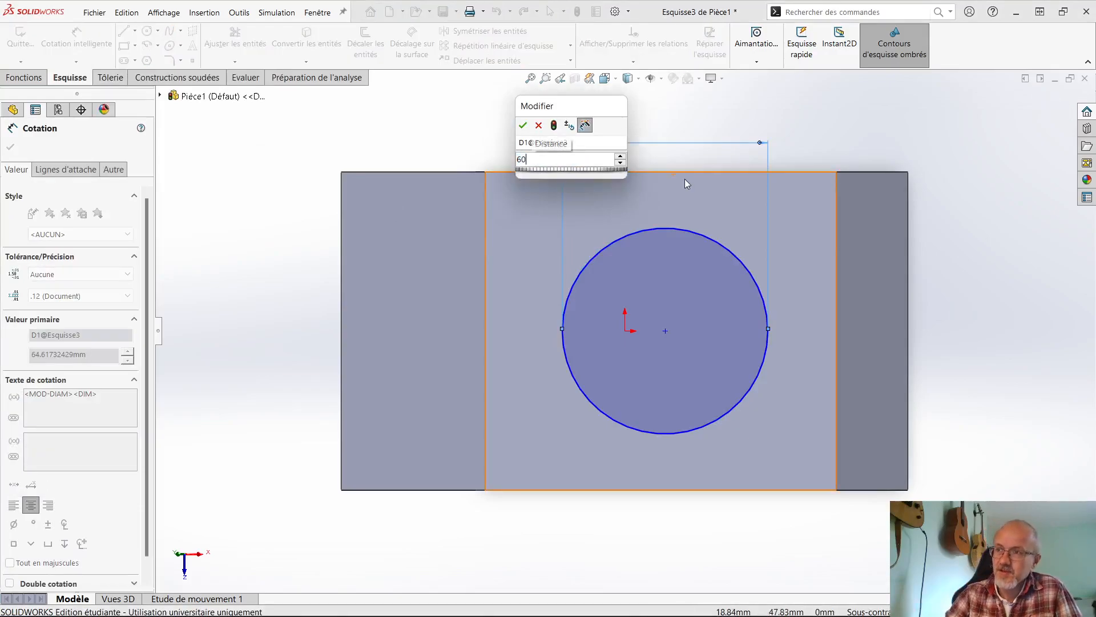
key("Return")
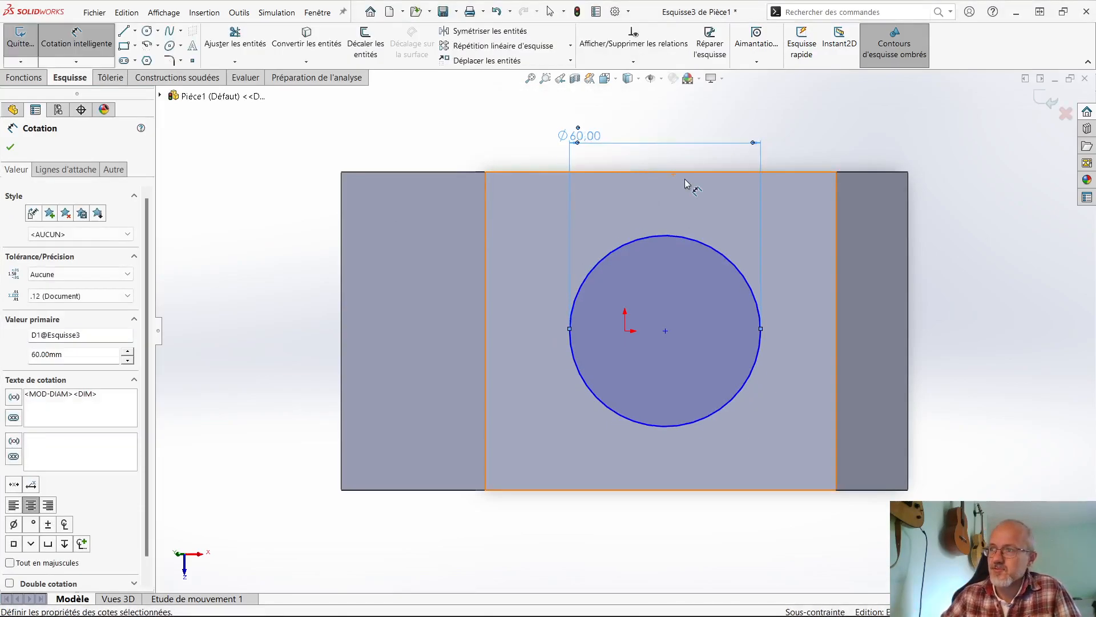
- Dimension the circle's centre at 50 mm from the inclined face's lower edge
left_click(714, 250)
left_click(835, 299)
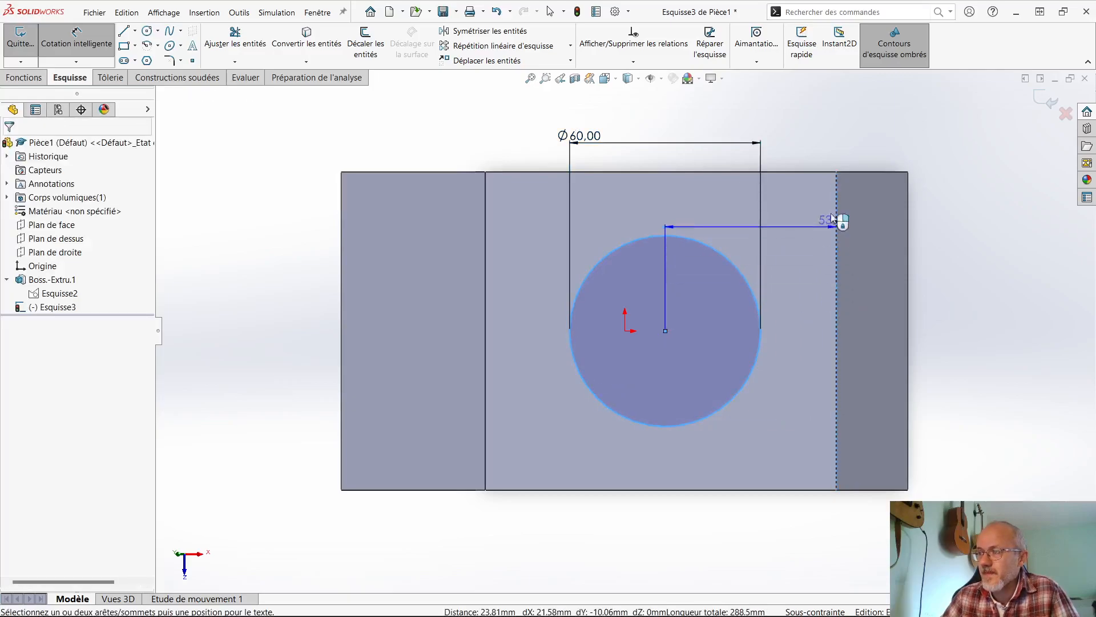
left_click(786, 115)
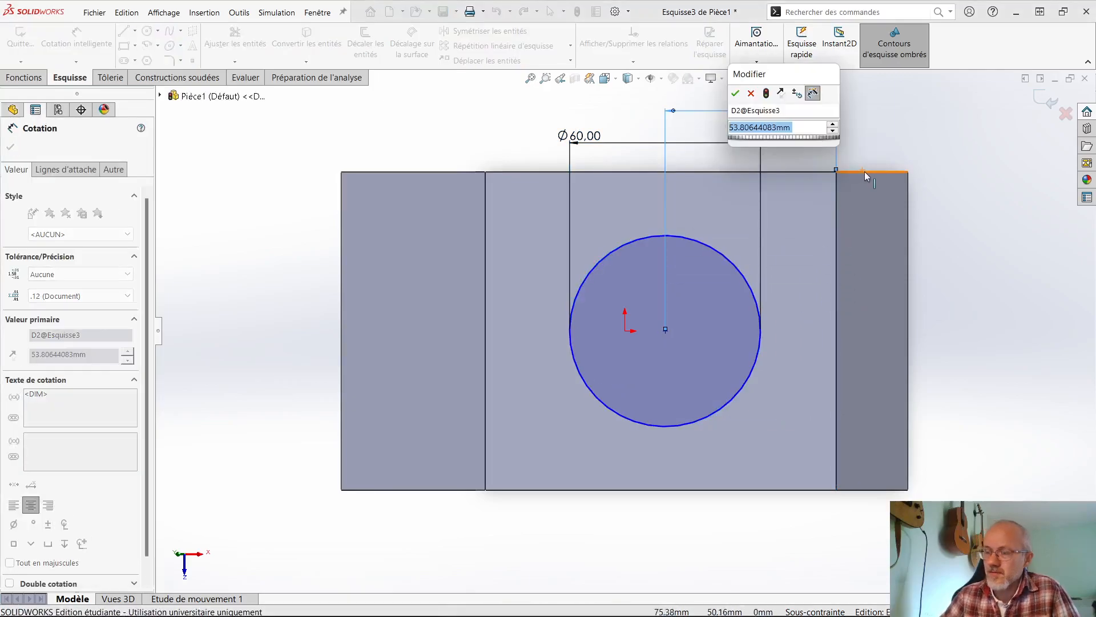
type("50")
key("Return")
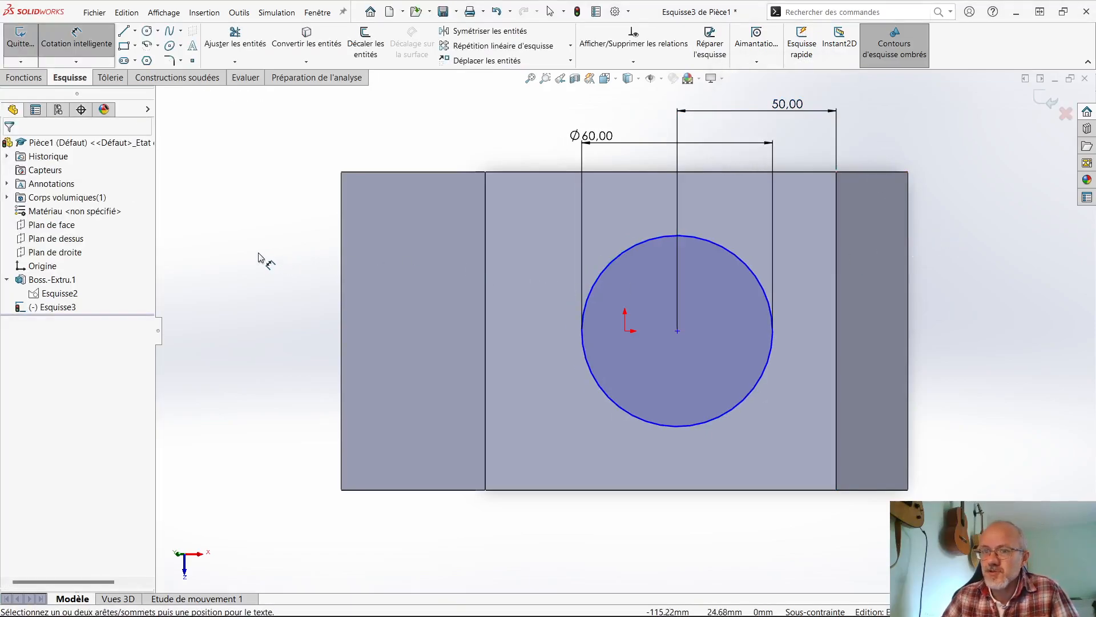
key("Escape")
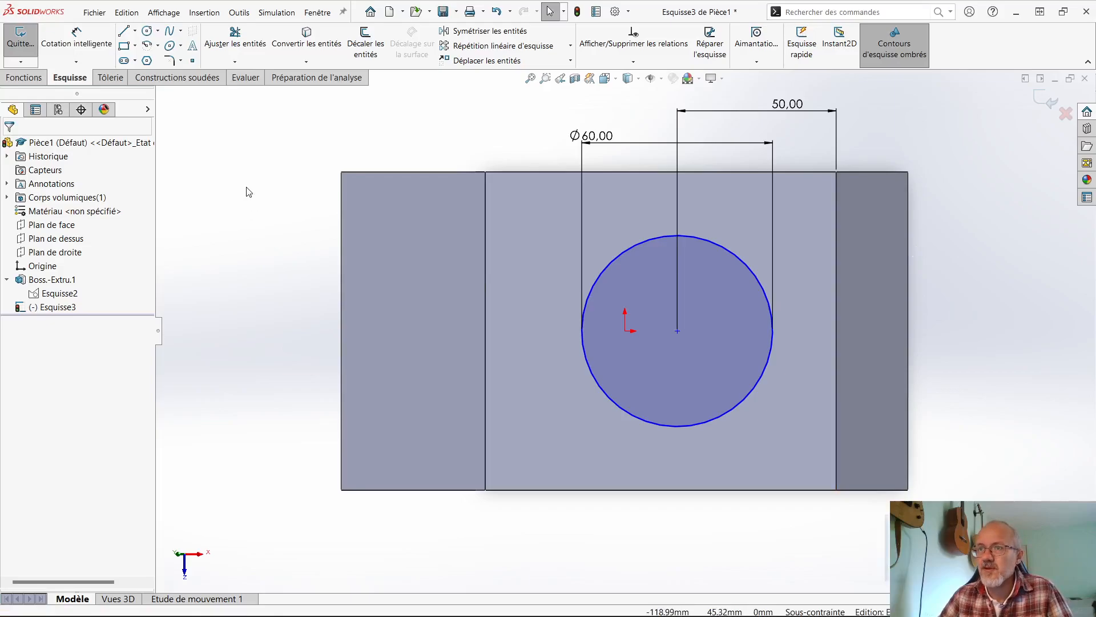
right_click_drag(239, 167, 252, 180)
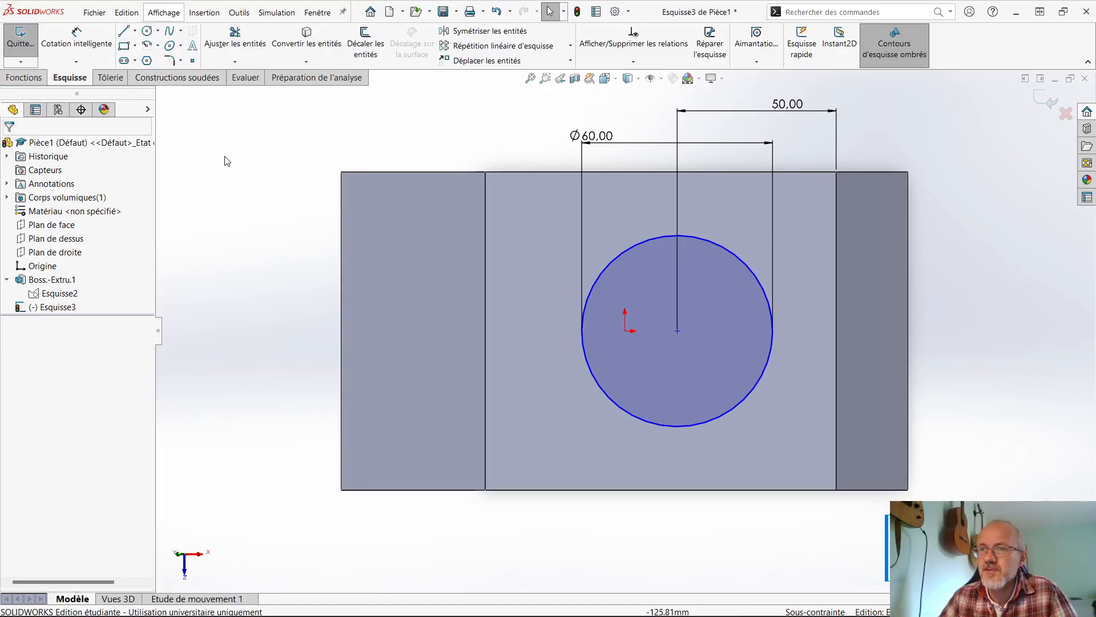
right_click(227, 161)
left_click(213, 148)
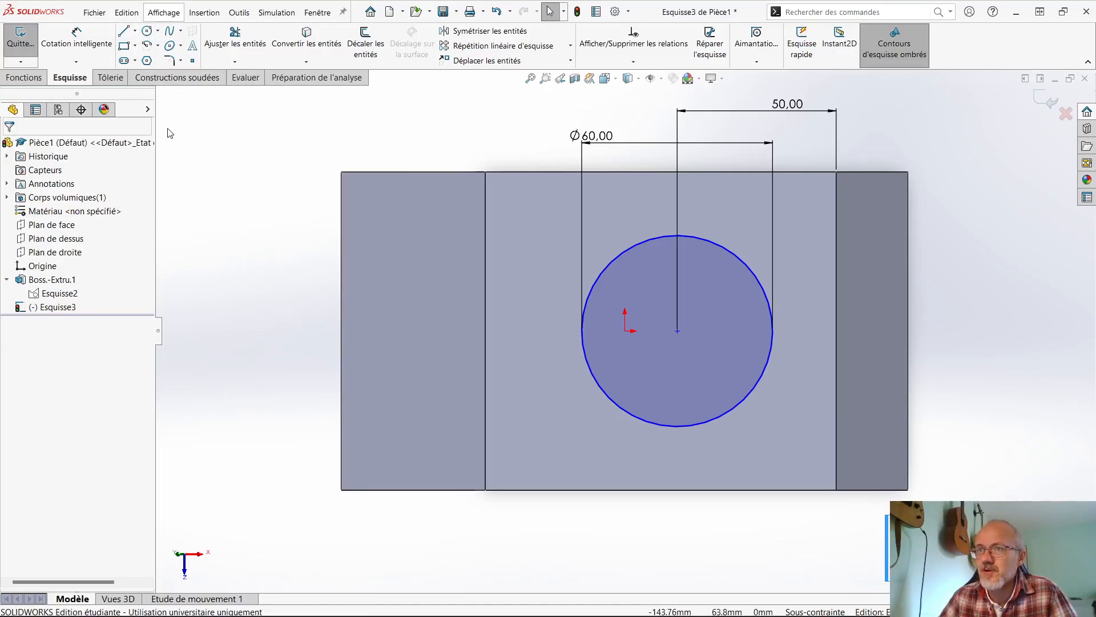
- Draw a horizontal construction line from the circle's centre to the midpoint of the inclined face's lower edge, and finish the sketch
left_click(135, 31)
left_click(165, 60)
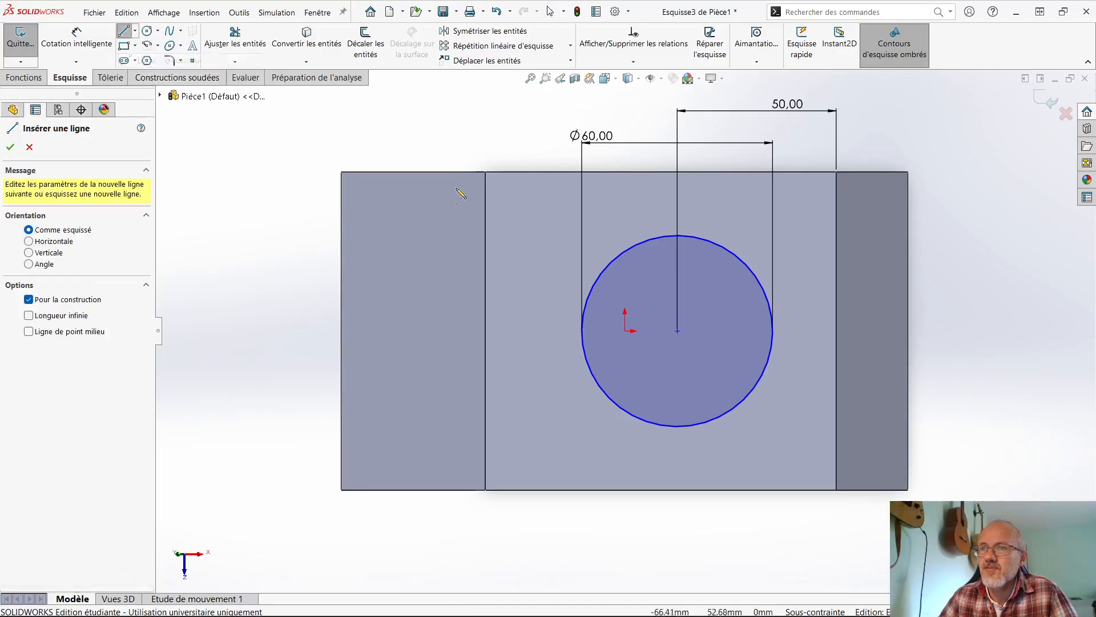
left_click(677, 330)
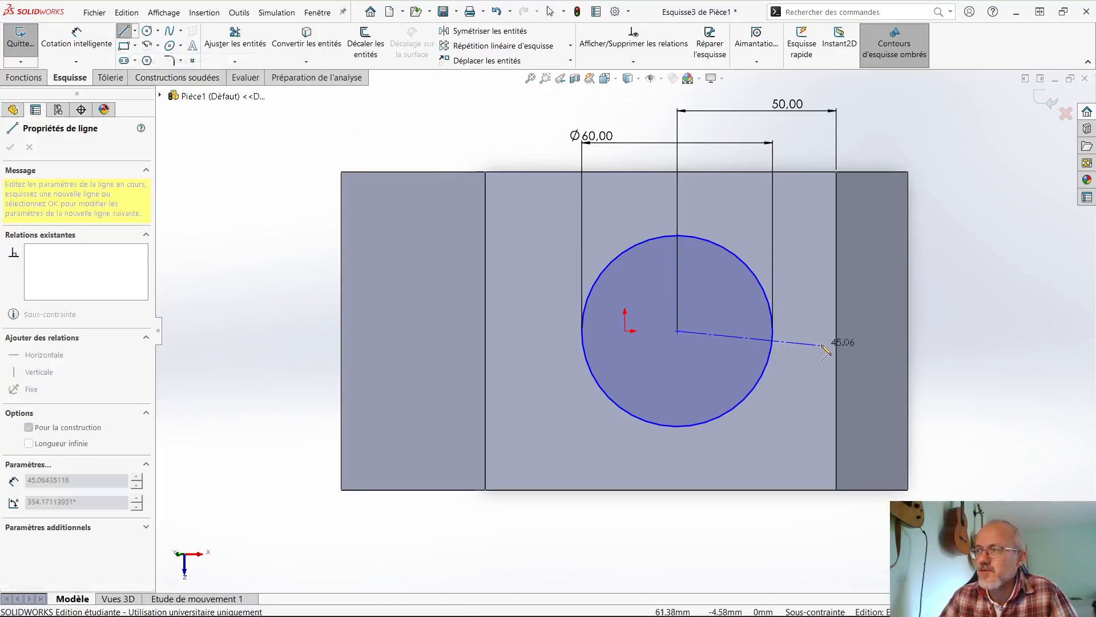
left_click(836, 330)
key("Escape")
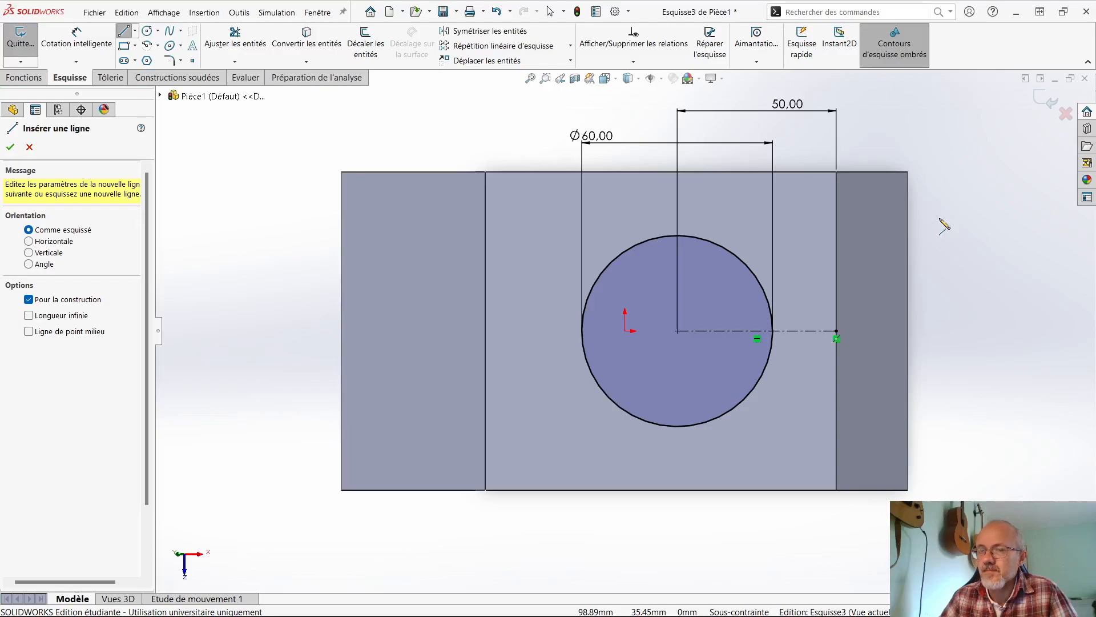
left_click(1048, 102)
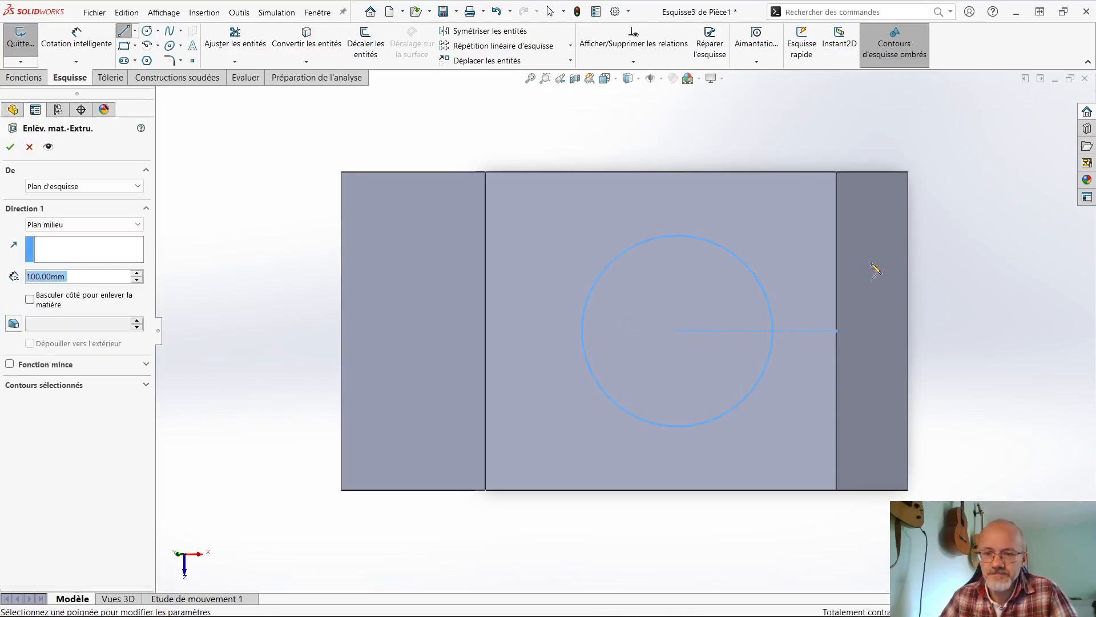
- Try a through-all end condition for the circular cut and inspect its preview on the body
middle_click_drag(813, 338, 651, 283)
left_click(84, 224)
left_click(62, 247)
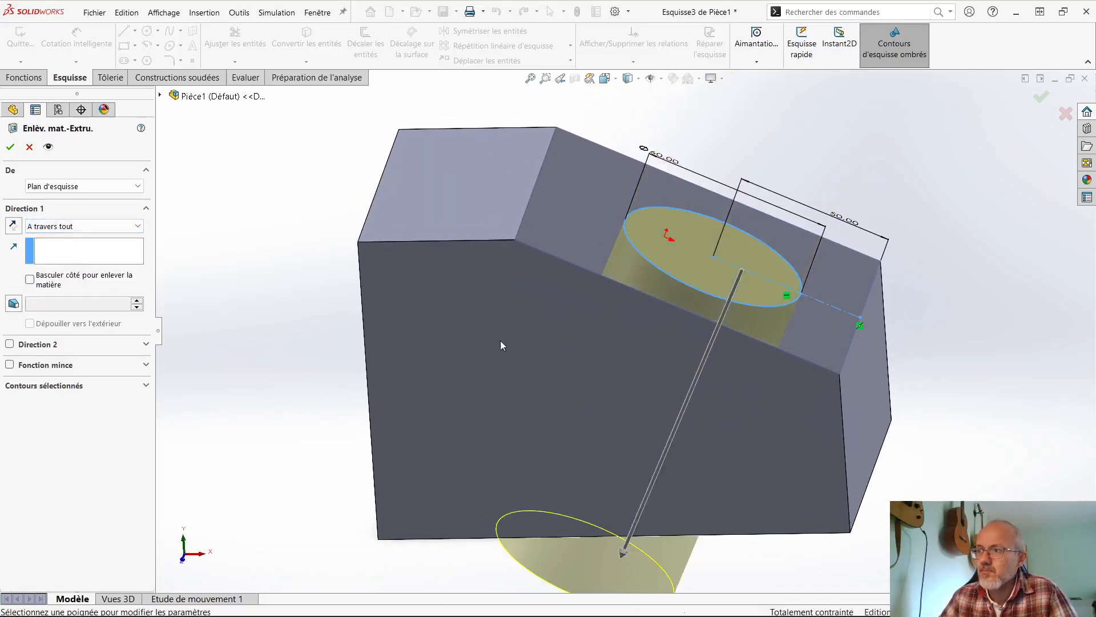
scroll(514, 351, "up", 3)
middle_click_drag(543, 365, 544, 318)
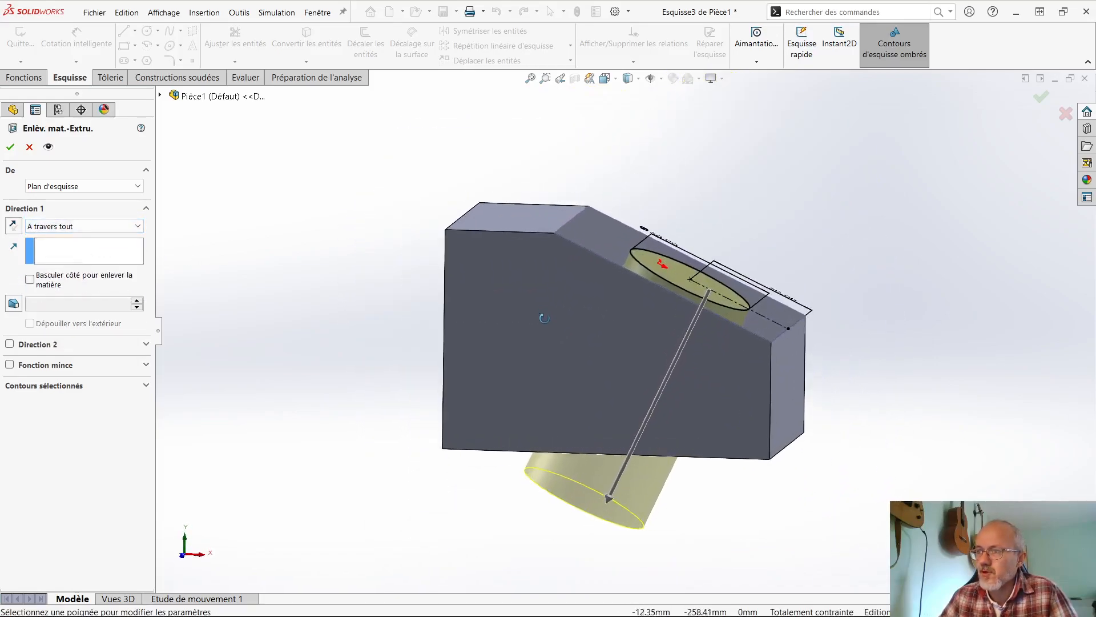
- Cut the circle into the inclined face as a blind extruded cut 20 mm deep
left_click(80, 226)
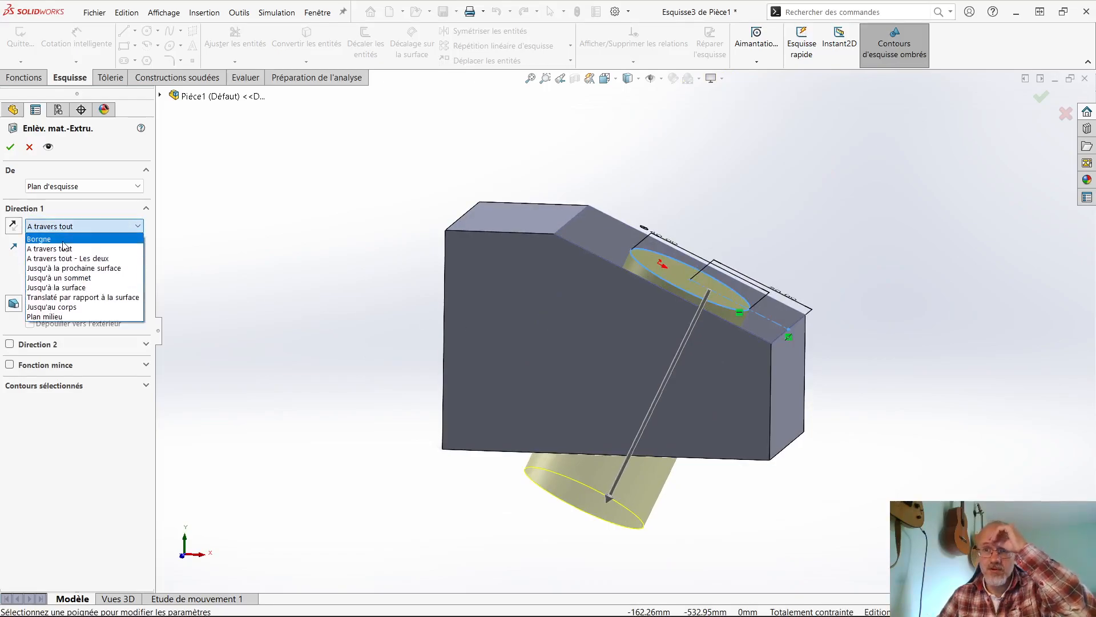
left_click(63, 239)
type("20")
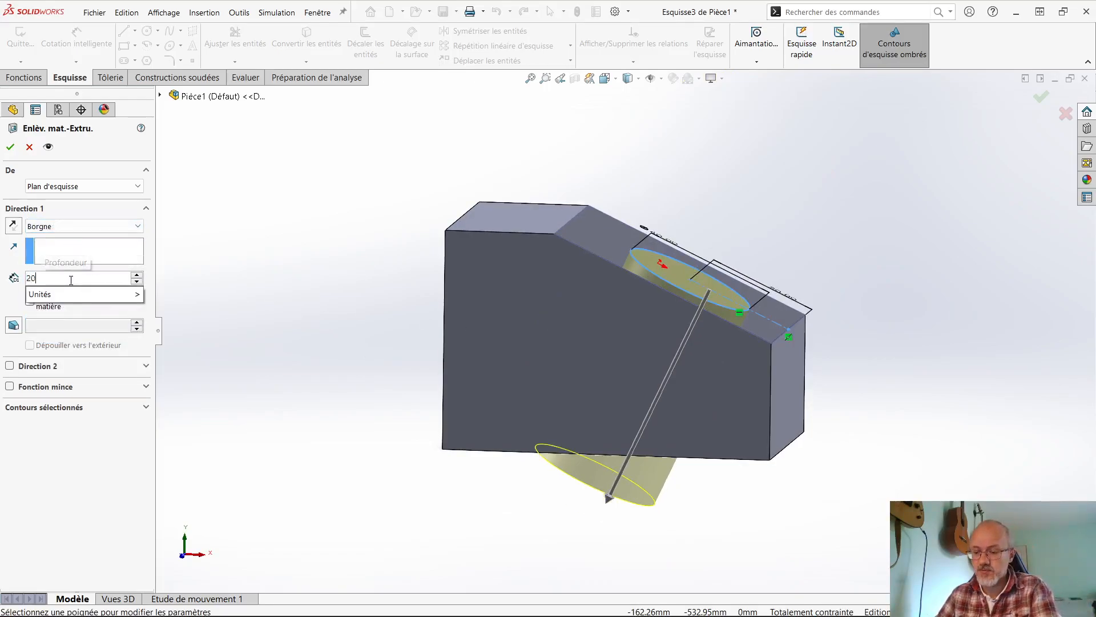
key("Return")
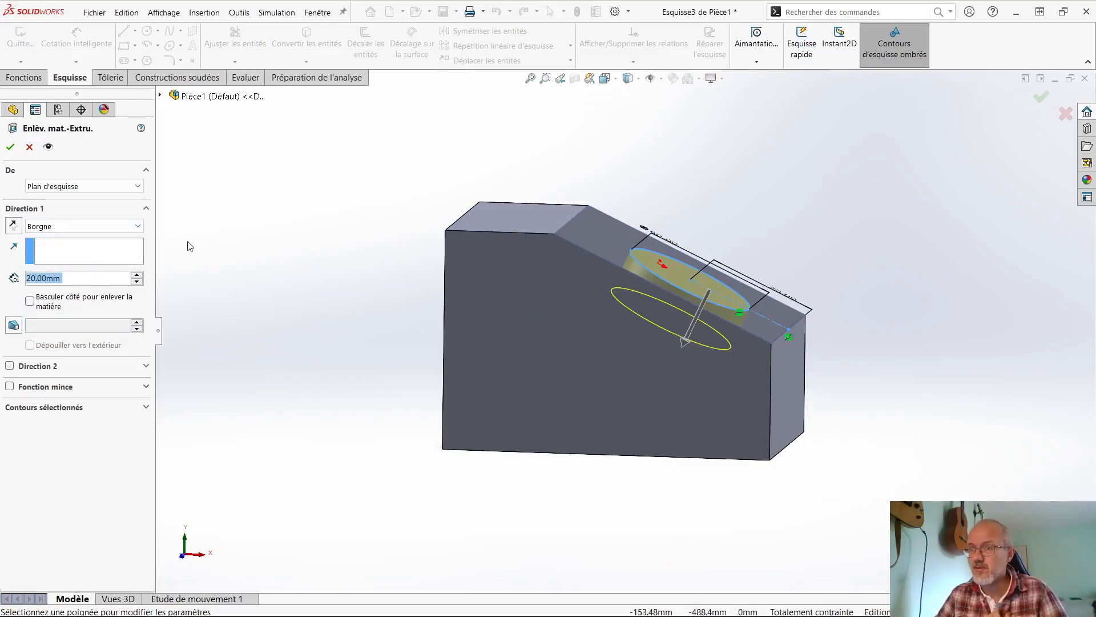
left_click(11, 147)
middle_click_drag(297, 325, 278, 352)
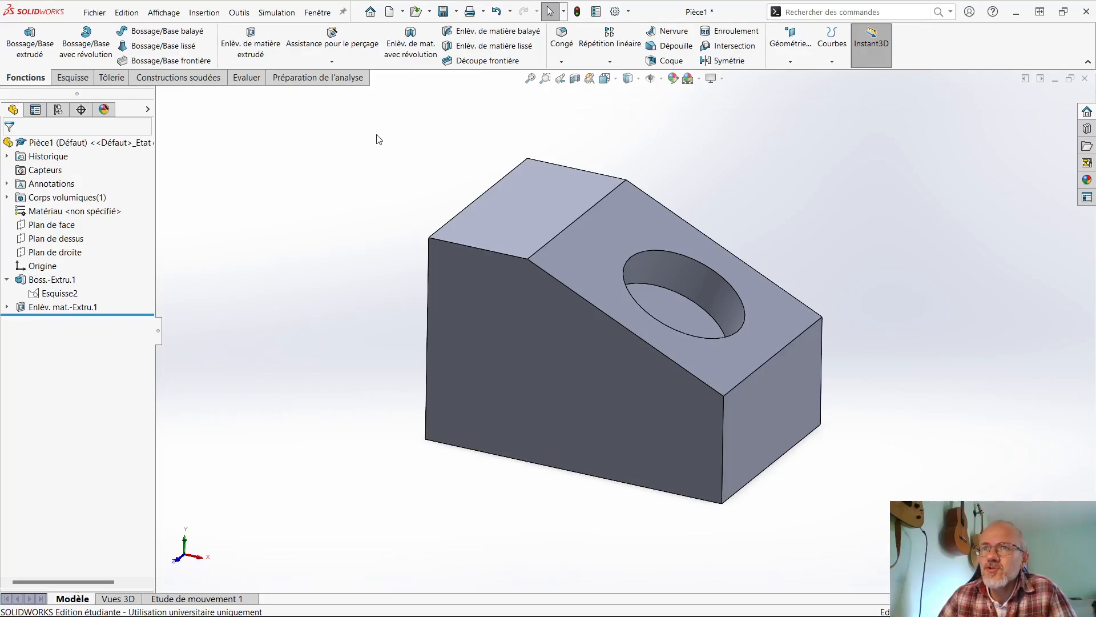
- Start a 10 mm fillet on the flat top face's edge opposite the inclined face, with full preview enabled
left_click(562, 46)
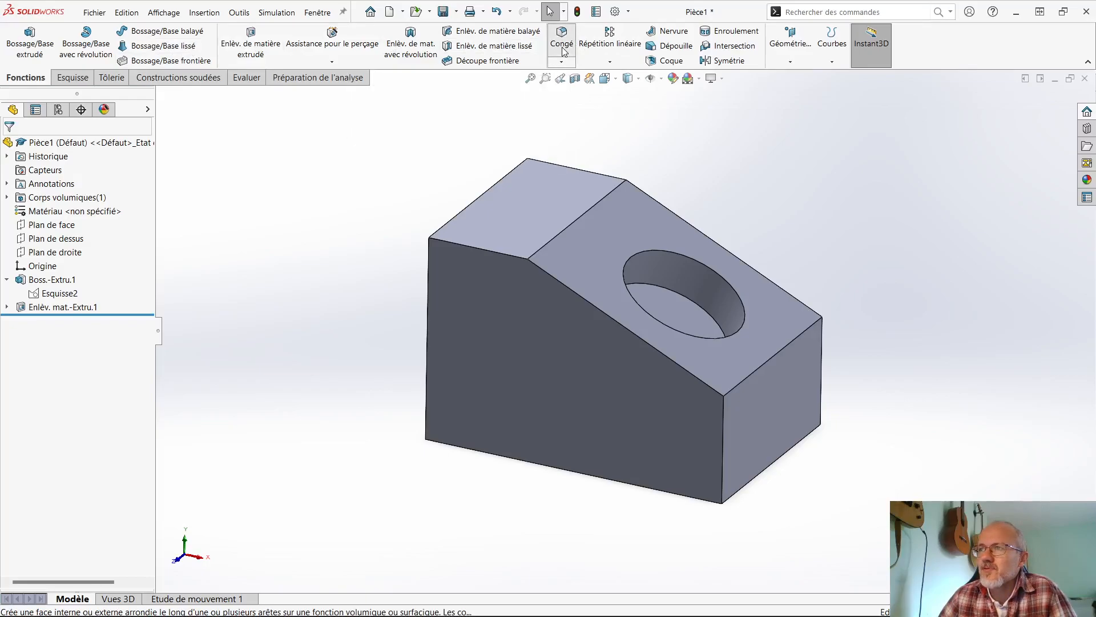
left_click(485, 195)
scroll(360, 269, "down", 2)
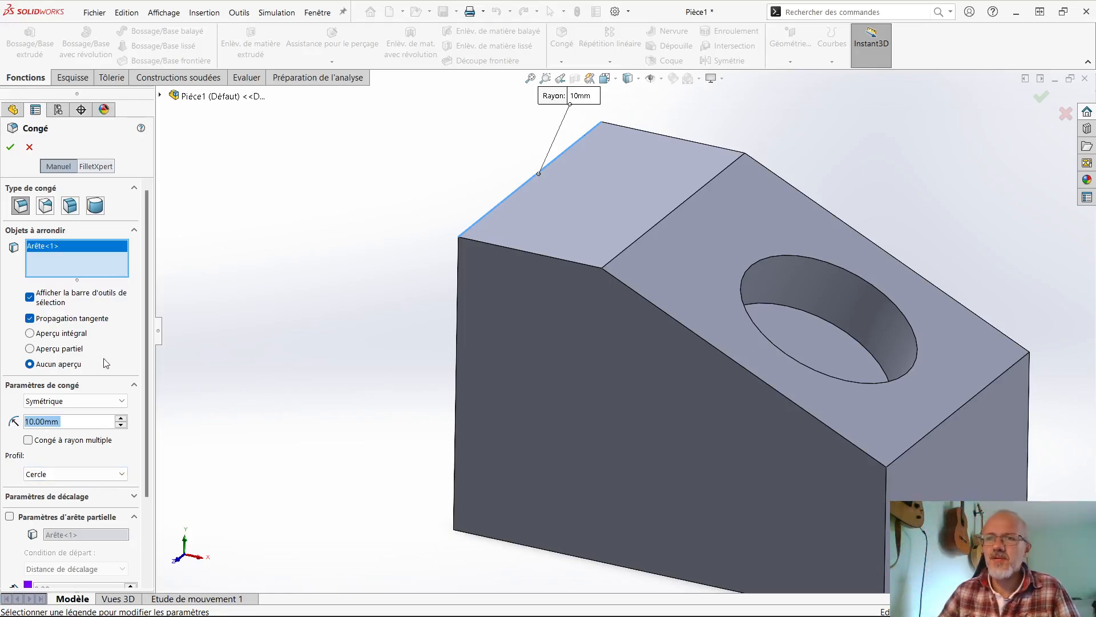
left_click(48, 338)
middle_click_drag(257, 297, 415, 318)
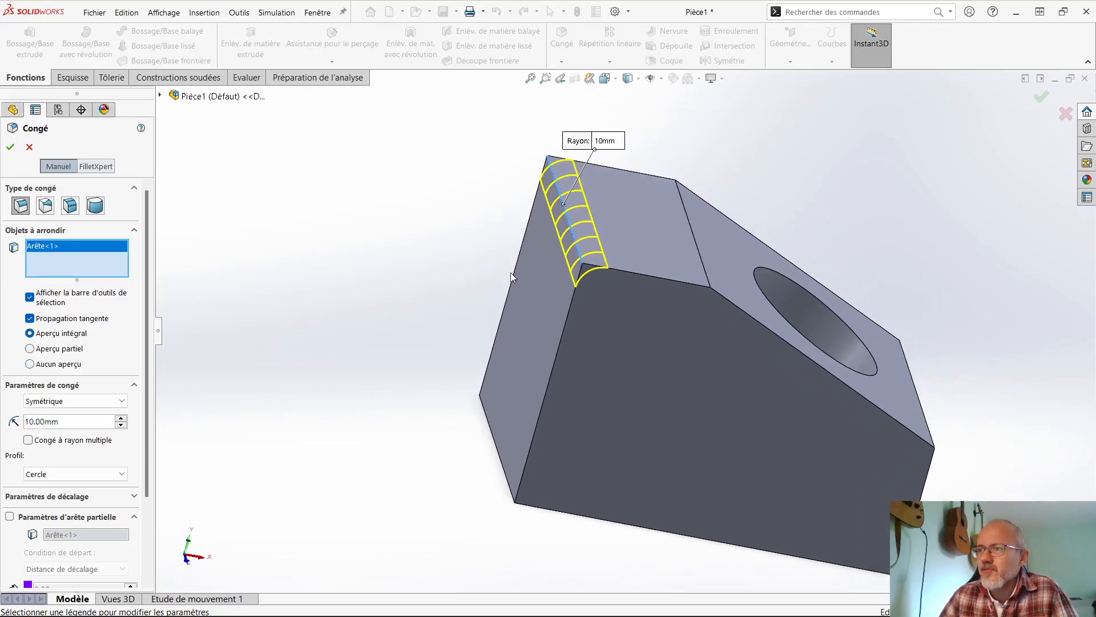
middle_click_drag(532, 342, 508, 330)
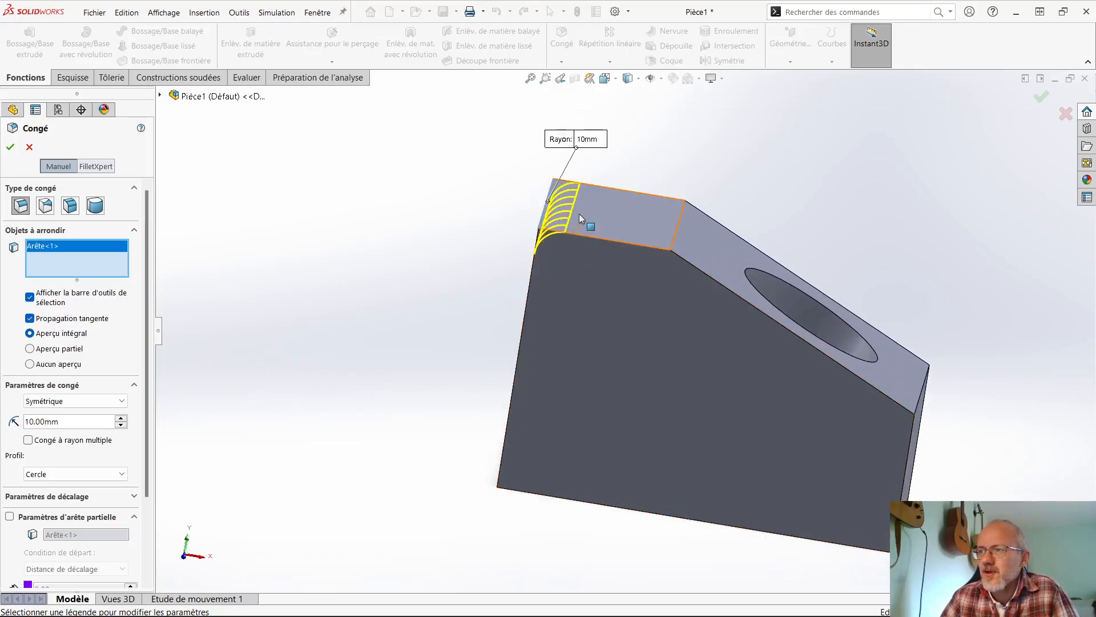
- Replace the edge in the fillet selection with the whole flat top face
left_click(546, 211)
left_click(605, 214)
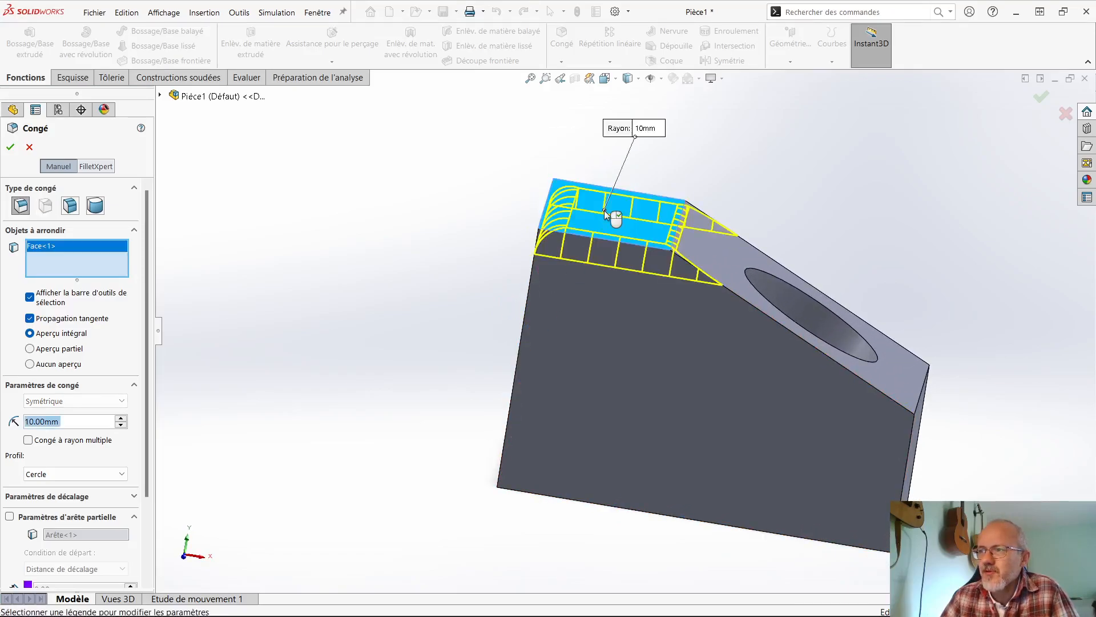
middle_click_drag(588, 268, 554, 313)
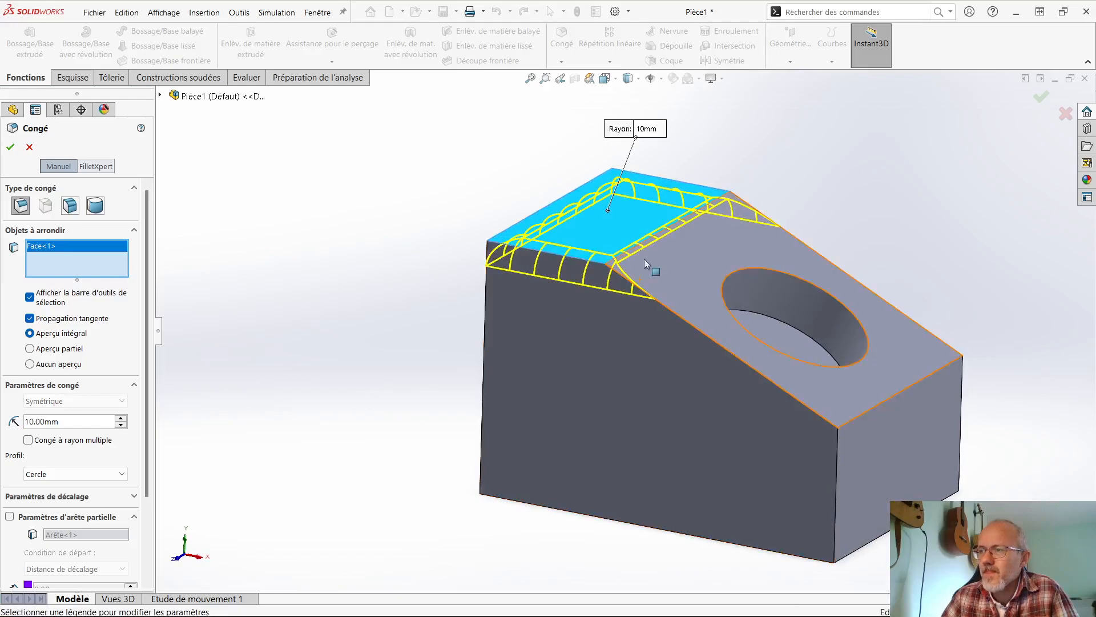
- Try adding the whole inclined face to the fillet selection
left_click(680, 269)
middle_click_drag(592, 362, 619, 347)
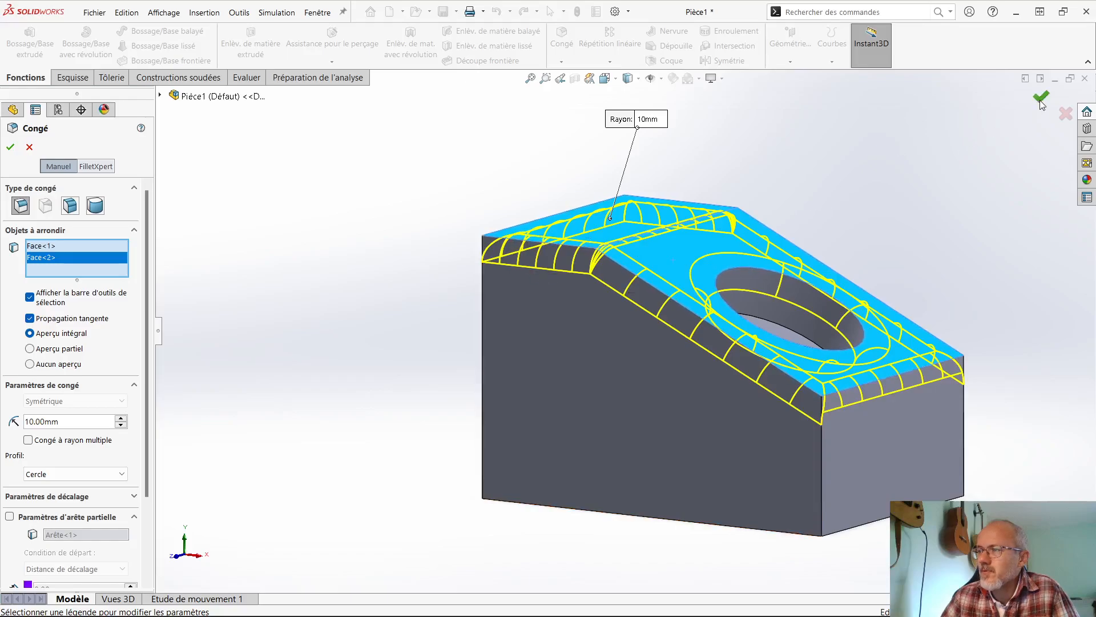
middle_click_drag(902, 289, 786, 363)
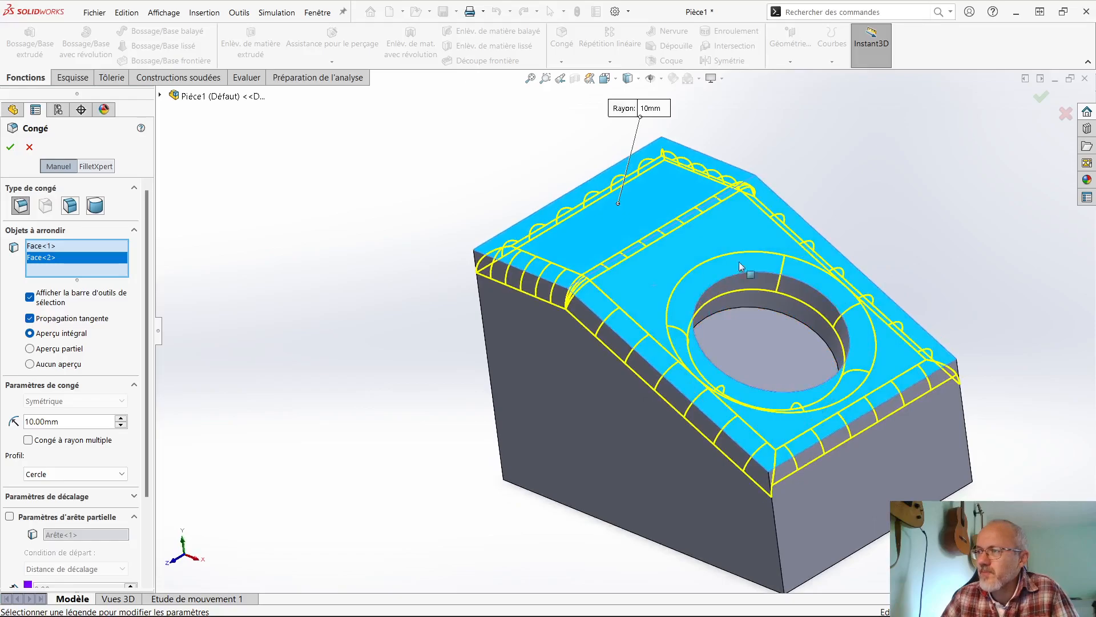
left_click(710, 243)
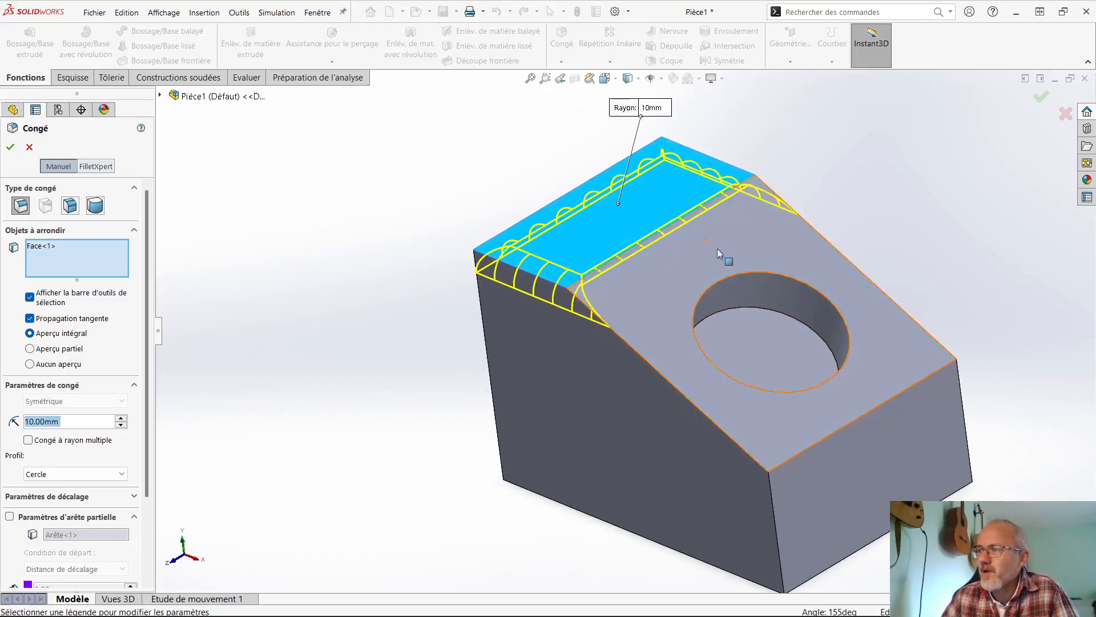
- Add the inclined face's two side edges and its lower edge to the selection, and apply the 10 mm fillet
left_click(862, 272)
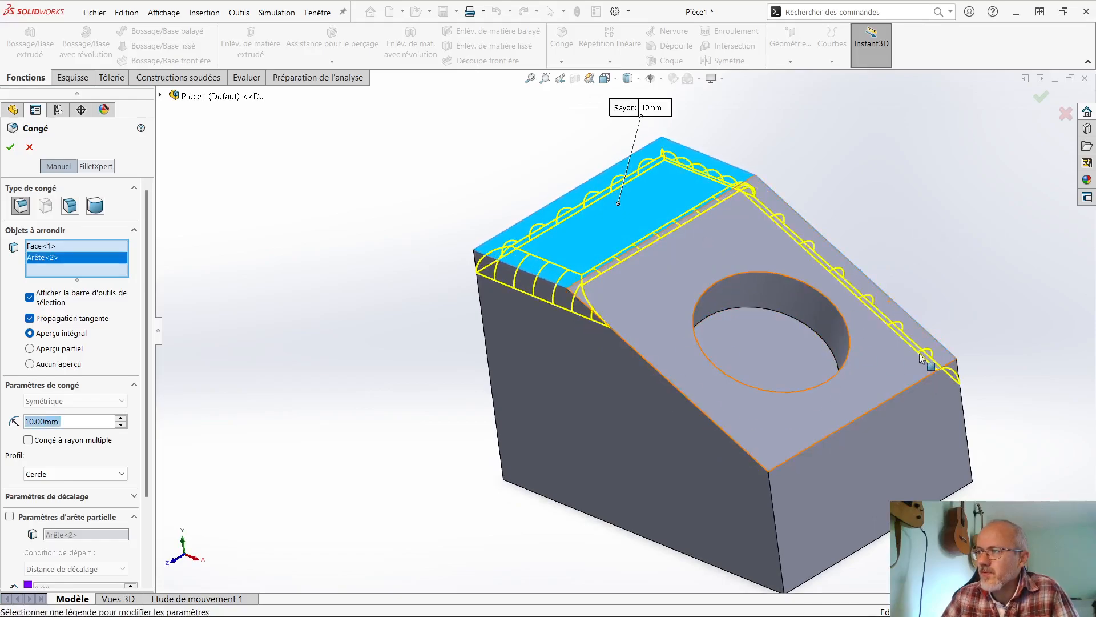
left_click(683, 398)
left_click(853, 420)
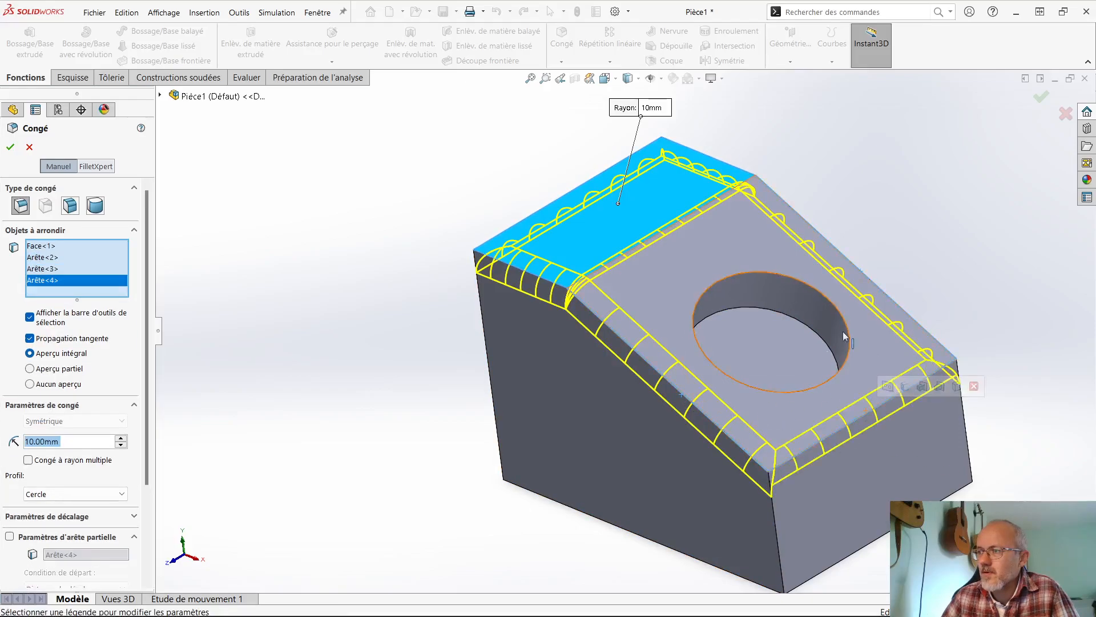
left_click(1037, 97)
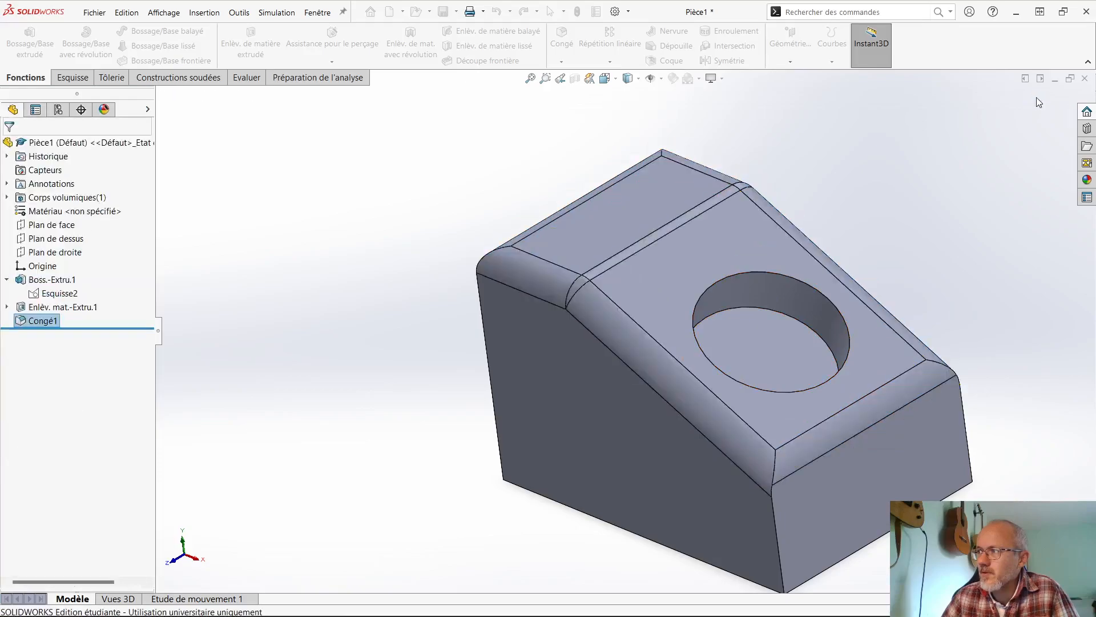
middle_click_drag(892, 227, 844, 188)
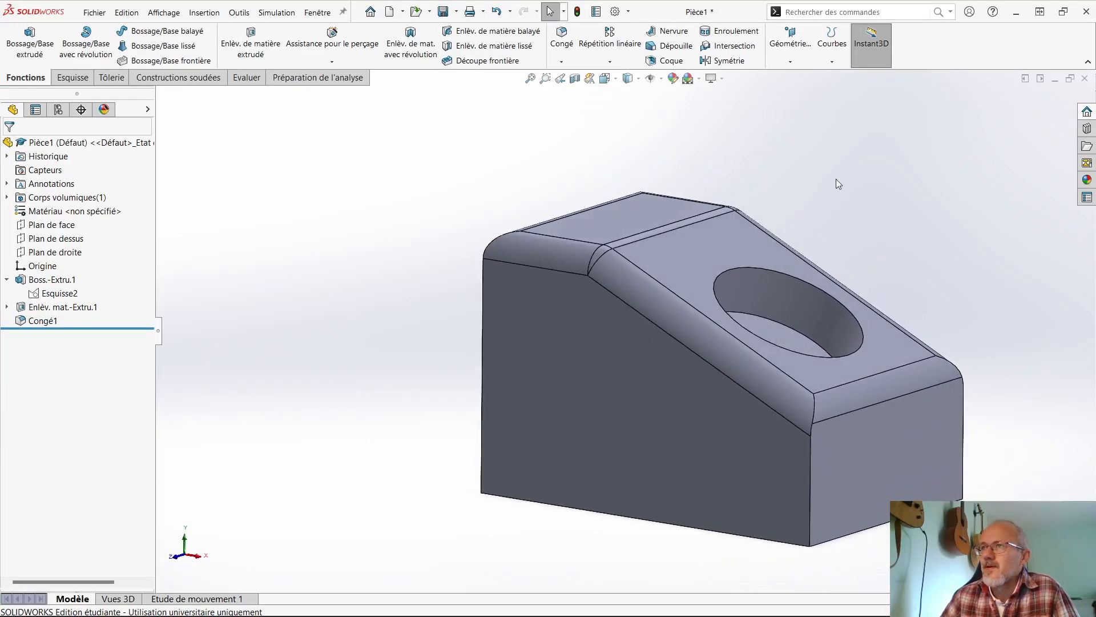
- Chamfer the circular hole's upper edge on the inclined face by 5 mm at 45 degrees
left_click(562, 42)
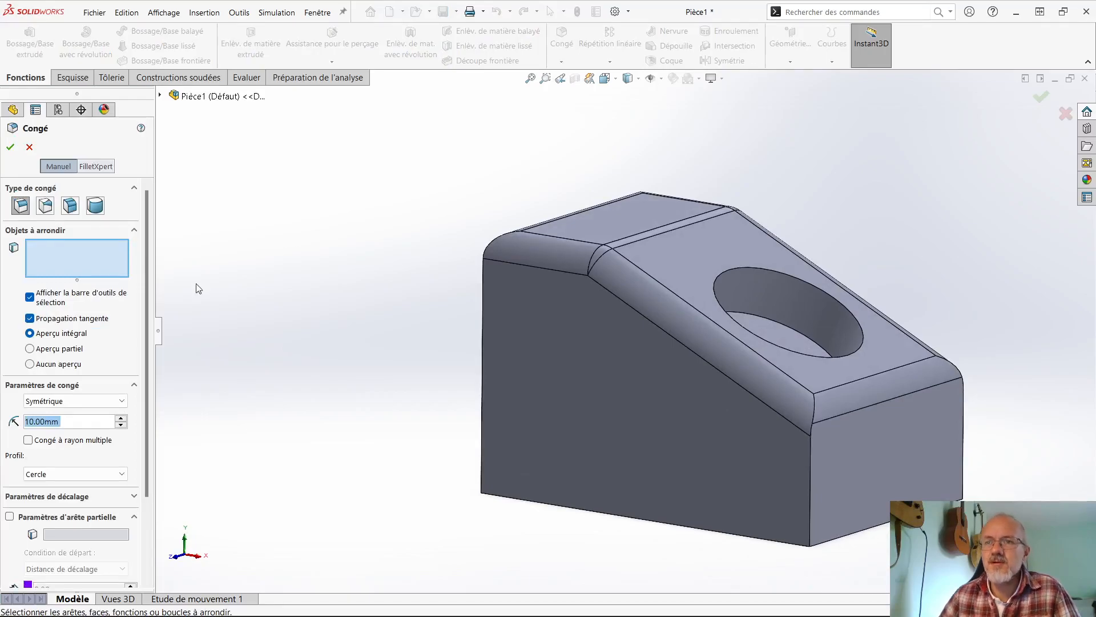
left_click(29, 148)
left_click(563, 63)
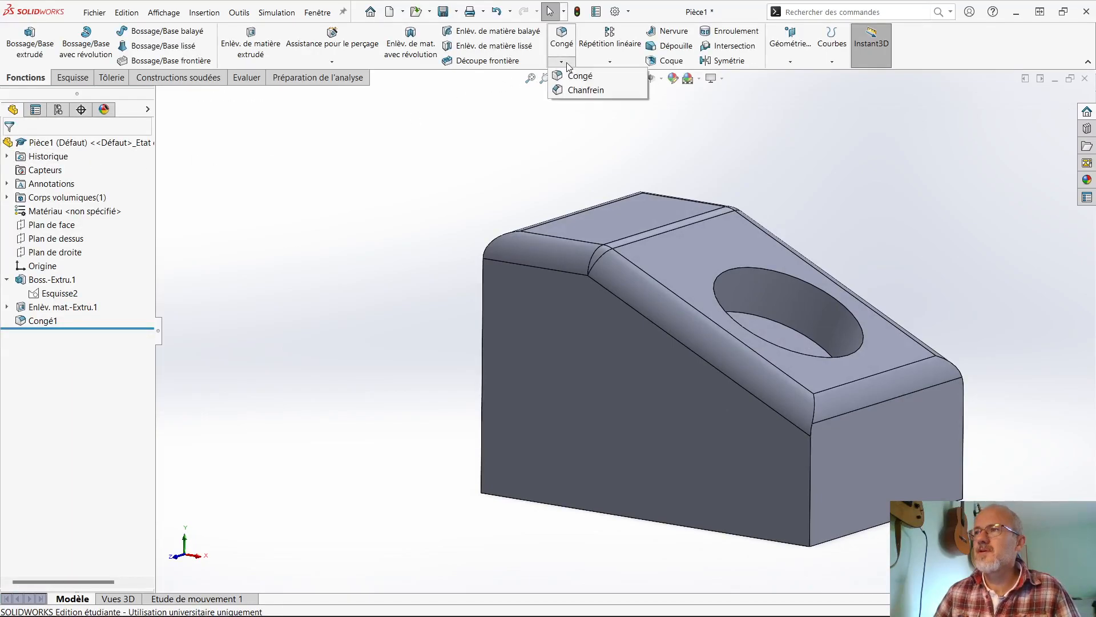
left_click(582, 89)
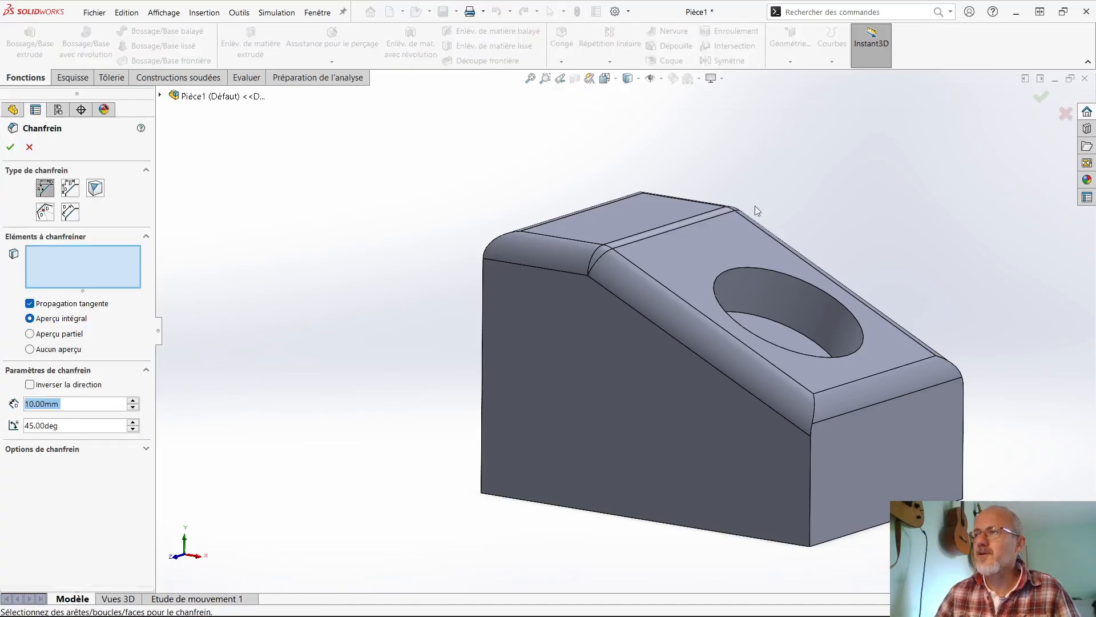
left_click(783, 273)
left_click_drag(85, 402, 23, 404)
type("5")
key("Return")
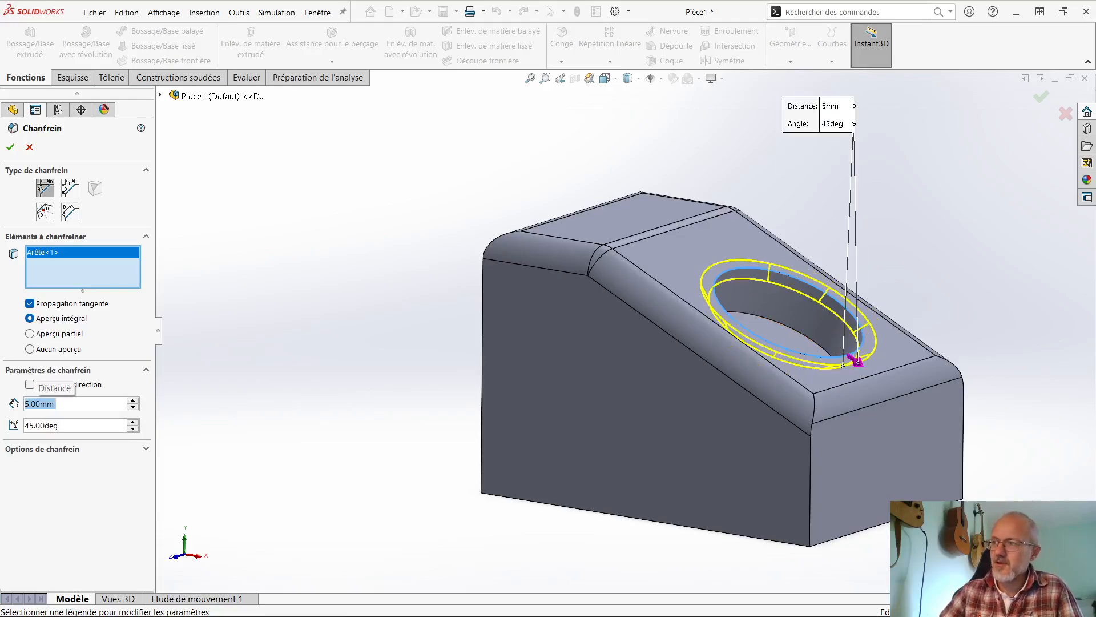
middle_click_drag(653, 348, 625, 374)
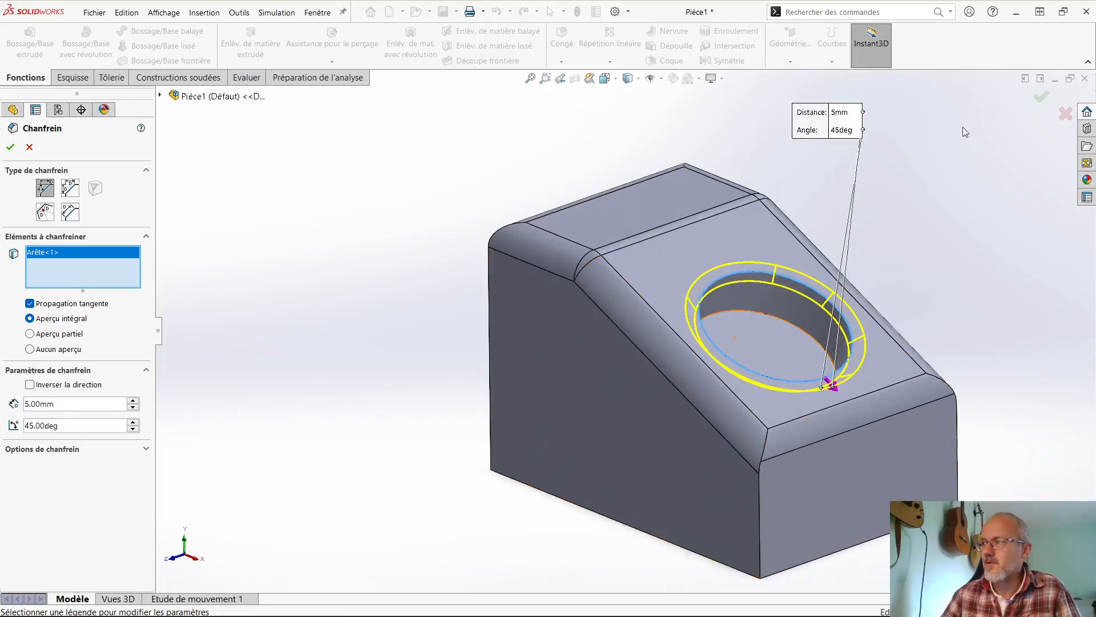
left_click(1041, 97)
middle_click_drag(965, 256, 714, 370)
middle_click_drag(639, 378, 604, 390)
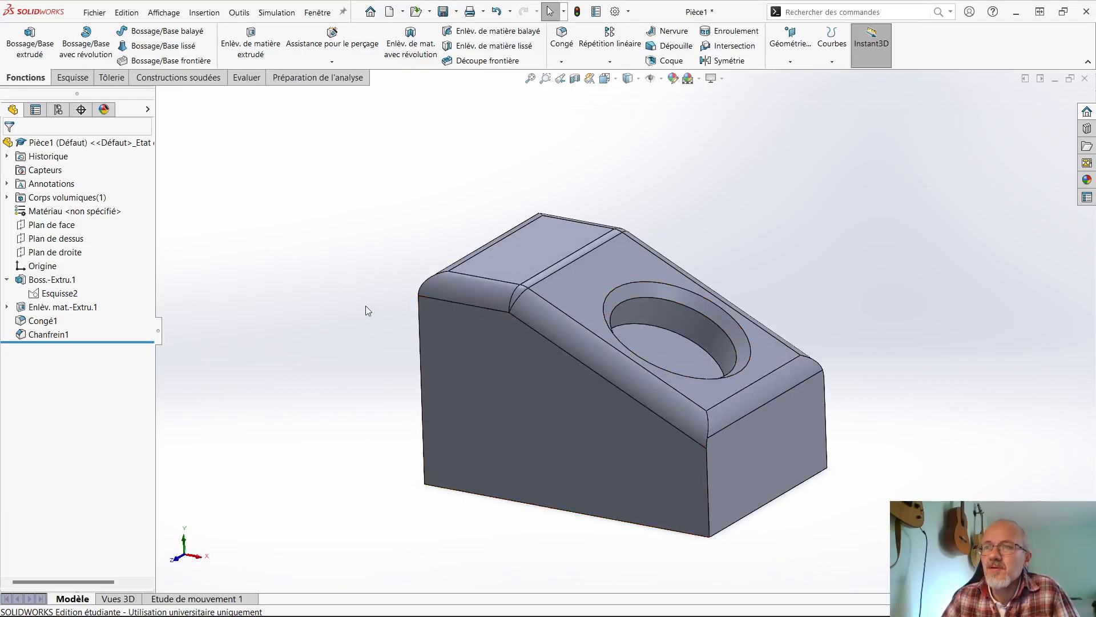
mouse_move(364, 306)
middle_mouse_down()
mouse_move(399, 313)
mouse_move(374, 308)
middle_mouse_up()
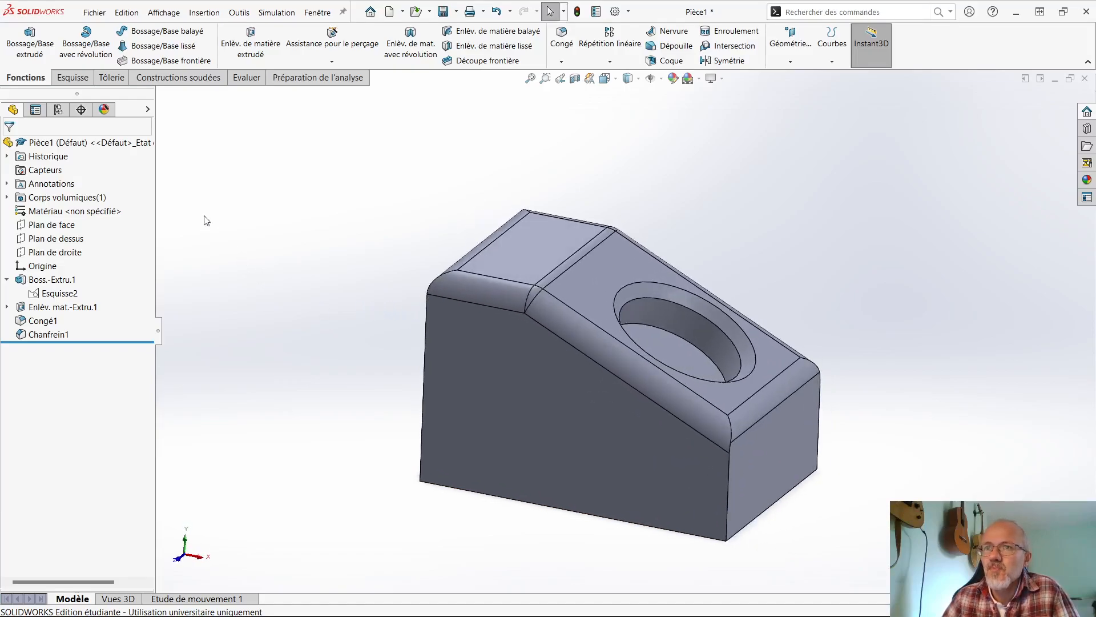
left_click(490, 388)
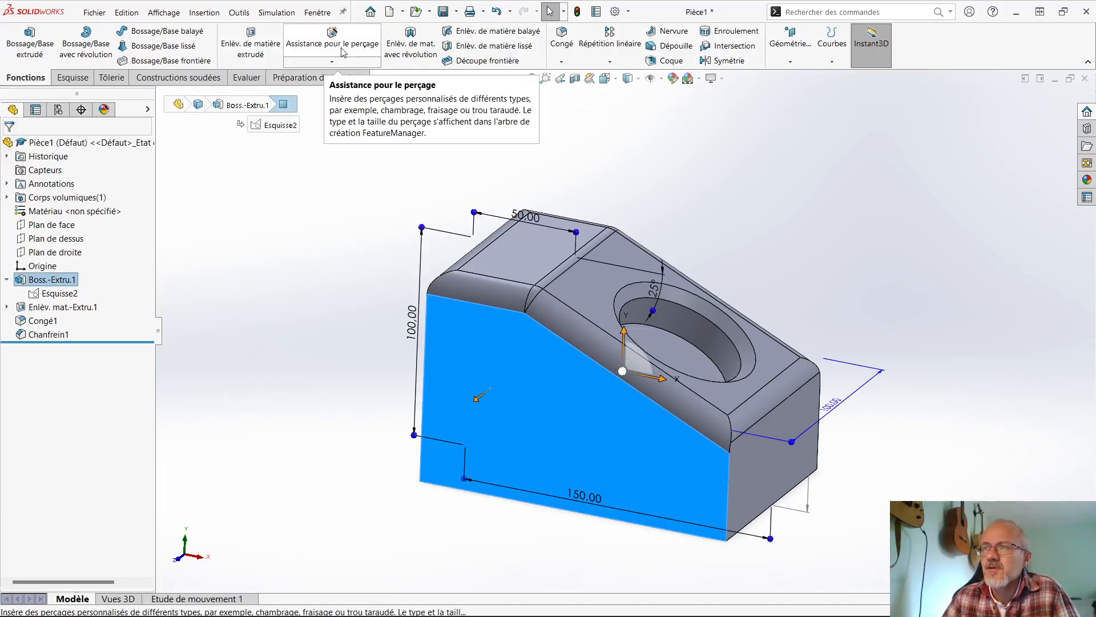
left_click(290, 231)
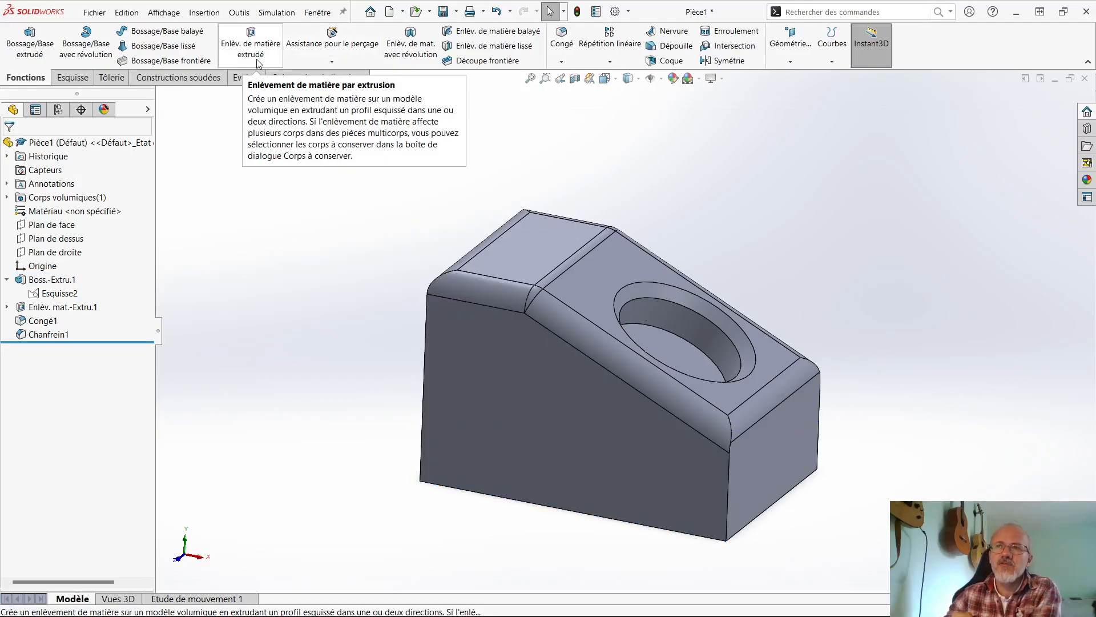
left_click(333, 62)
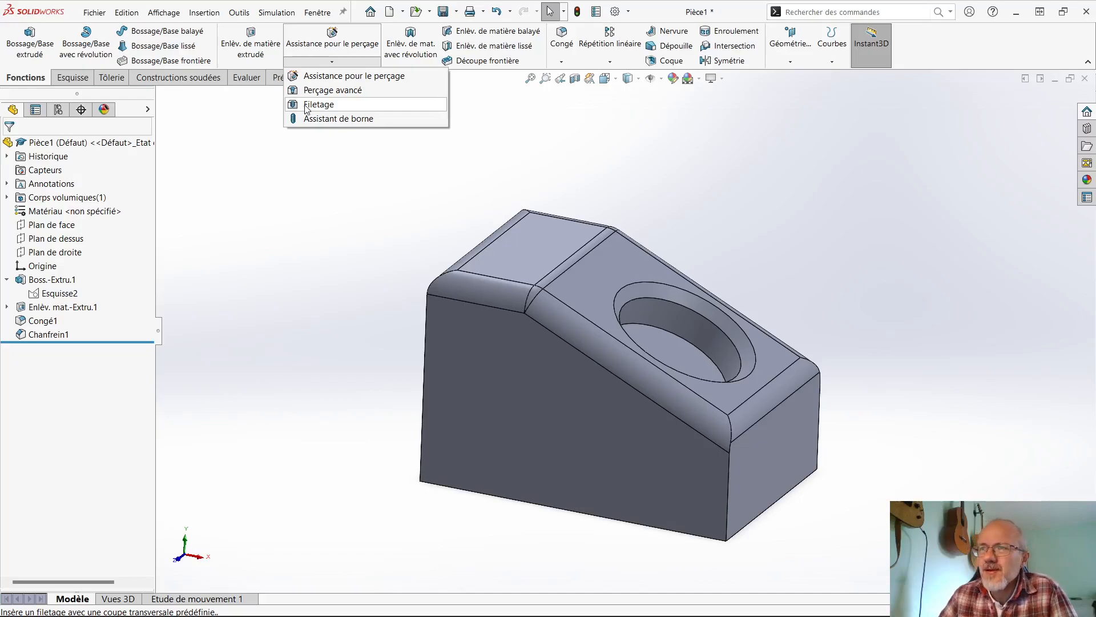
left_click(234, 162)
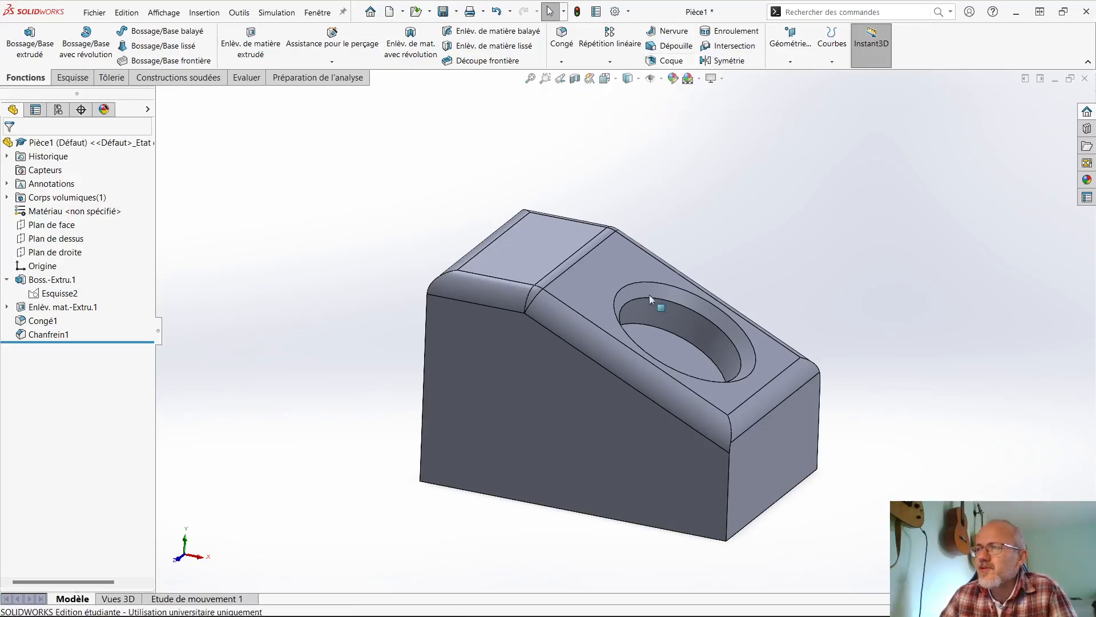
- Start a shell with a 2 mm wall thickness and select the body's bottom face as the face to remove
left_click(669, 59)
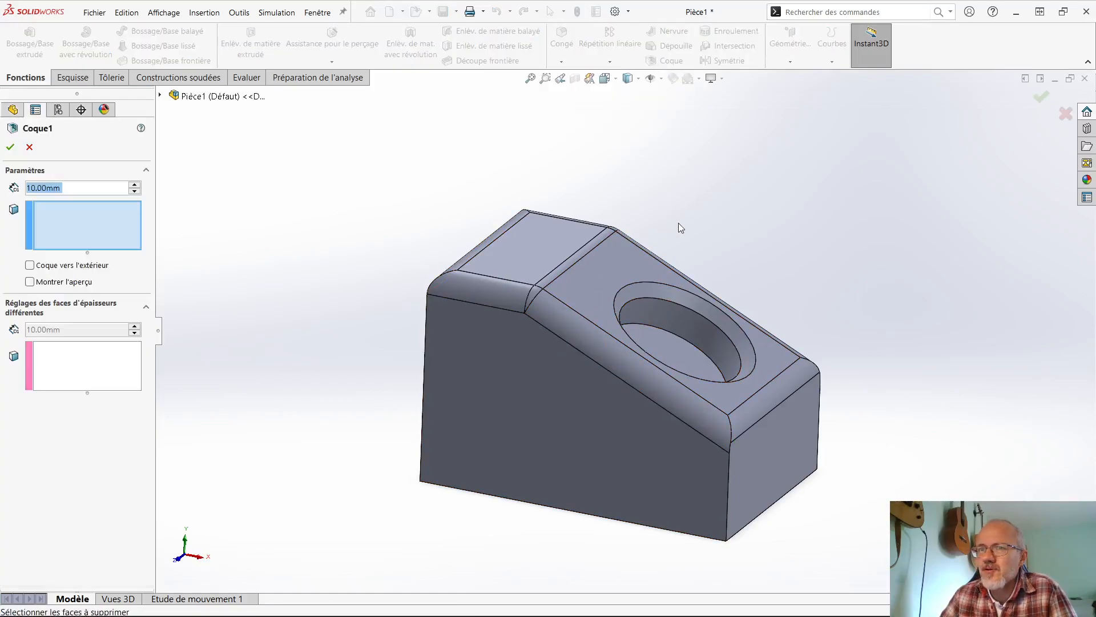
left_click_drag(75, 187, 26, 187)
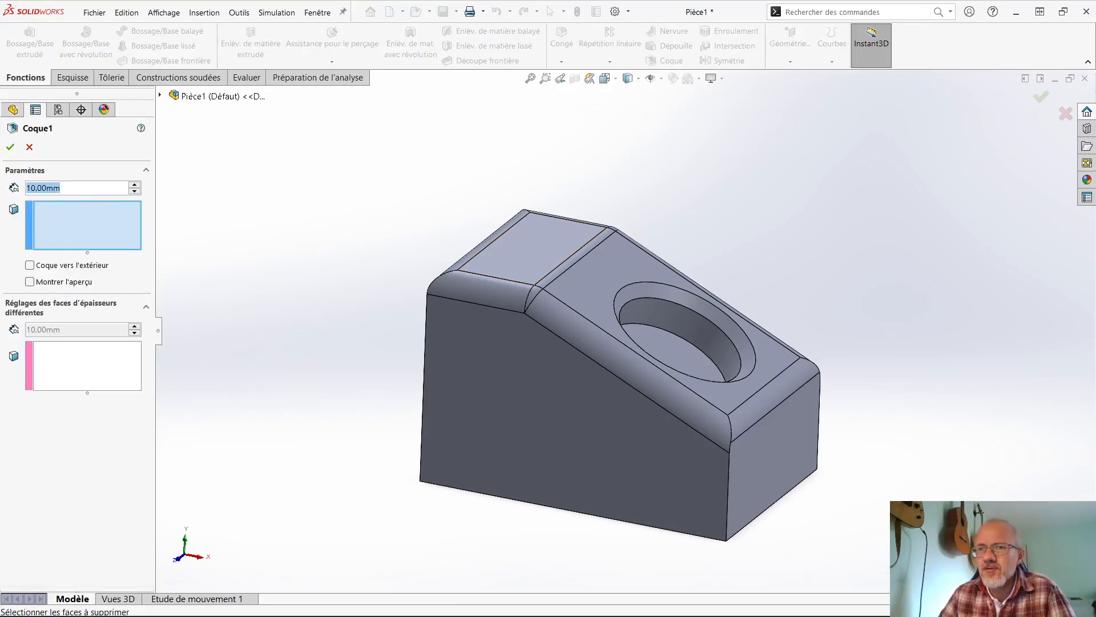
type("2")
key("Return")
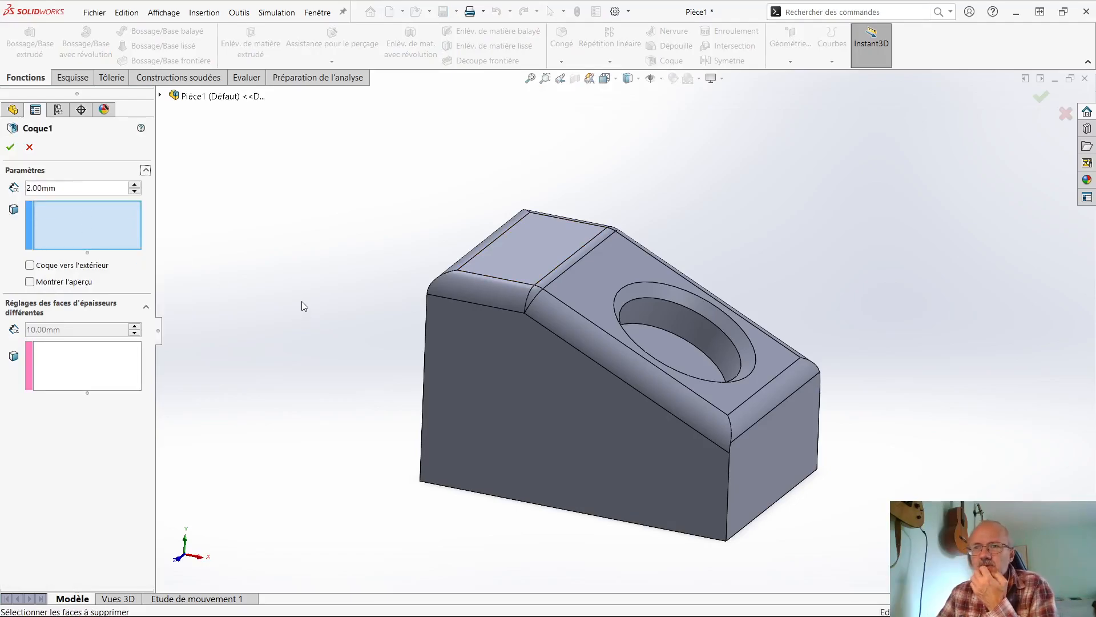
left_click(59, 210)
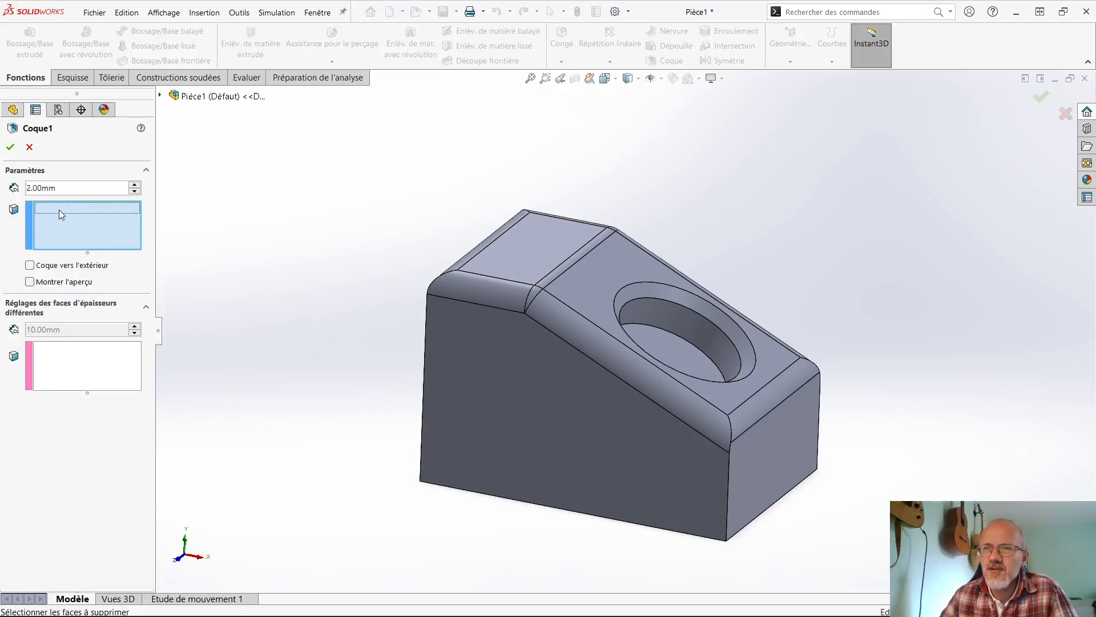
middle_click_drag(318, 394, 318, 240)
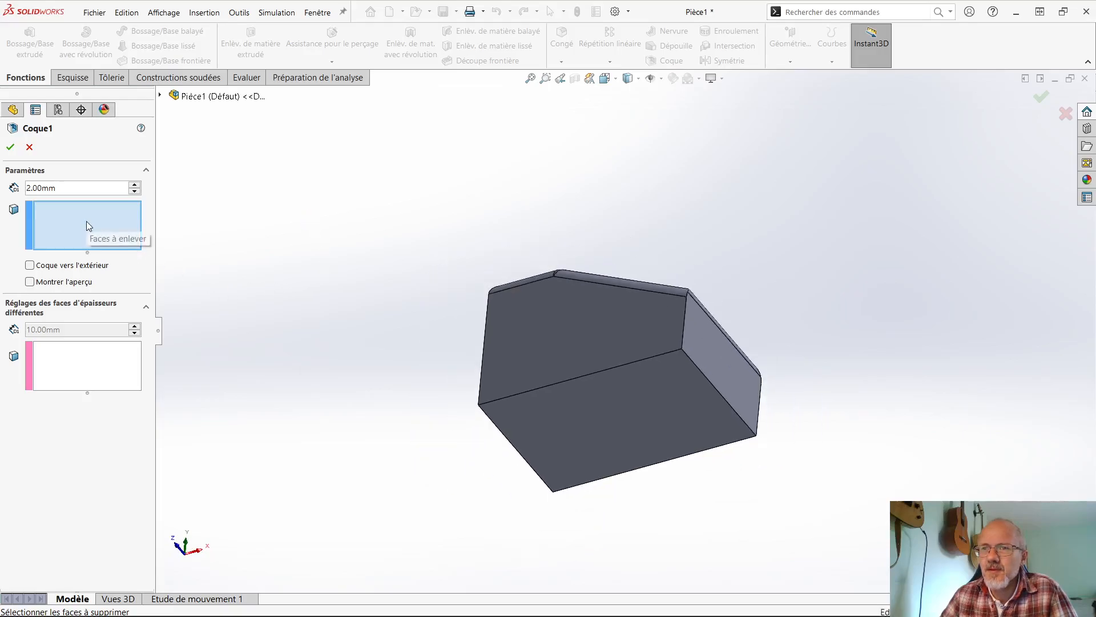
left_click(604, 426)
middle_click_drag(435, 386, 255, 367)
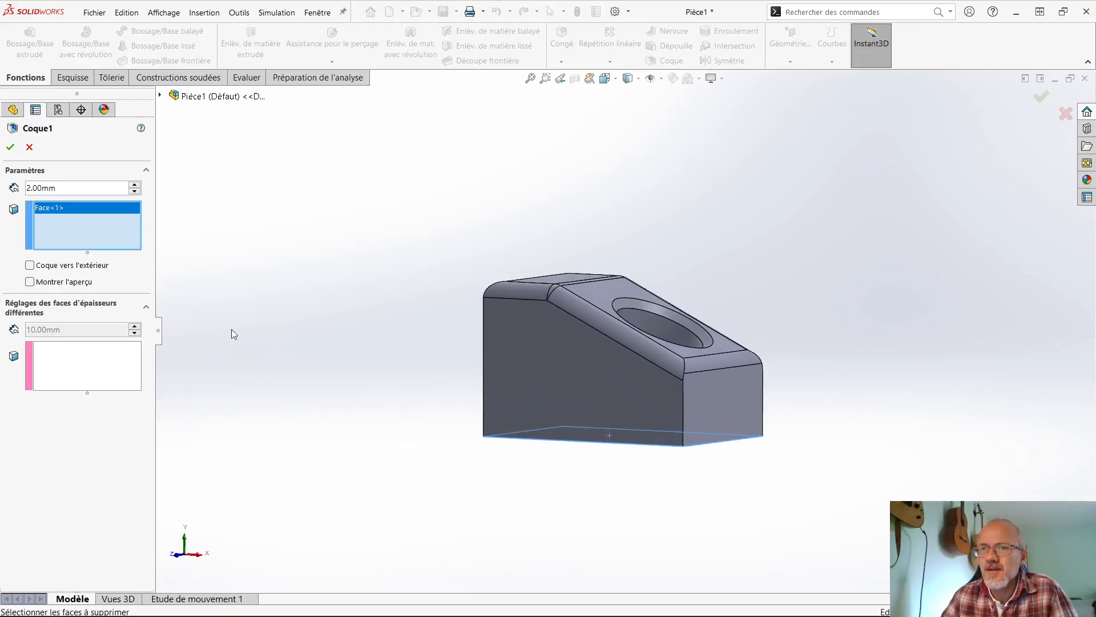
- Turn on the shell preview and compare the outward and inward directions, leaving the outward option off
left_click(30, 265)
left_click(30, 281)
scroll(571, 325, "down", 2)
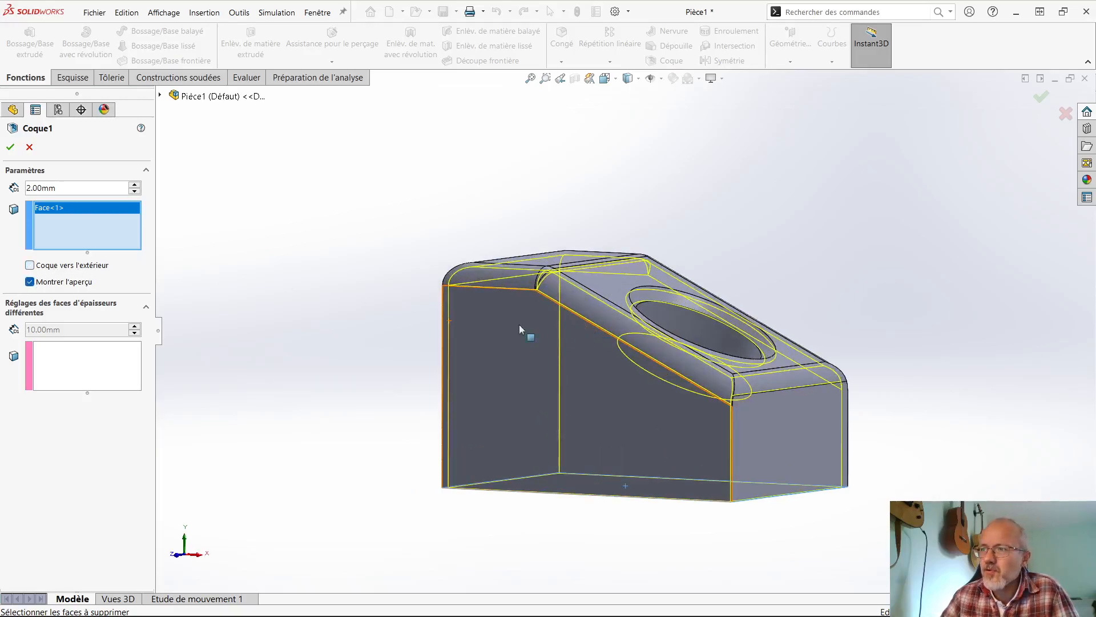
left_click(30, 266)
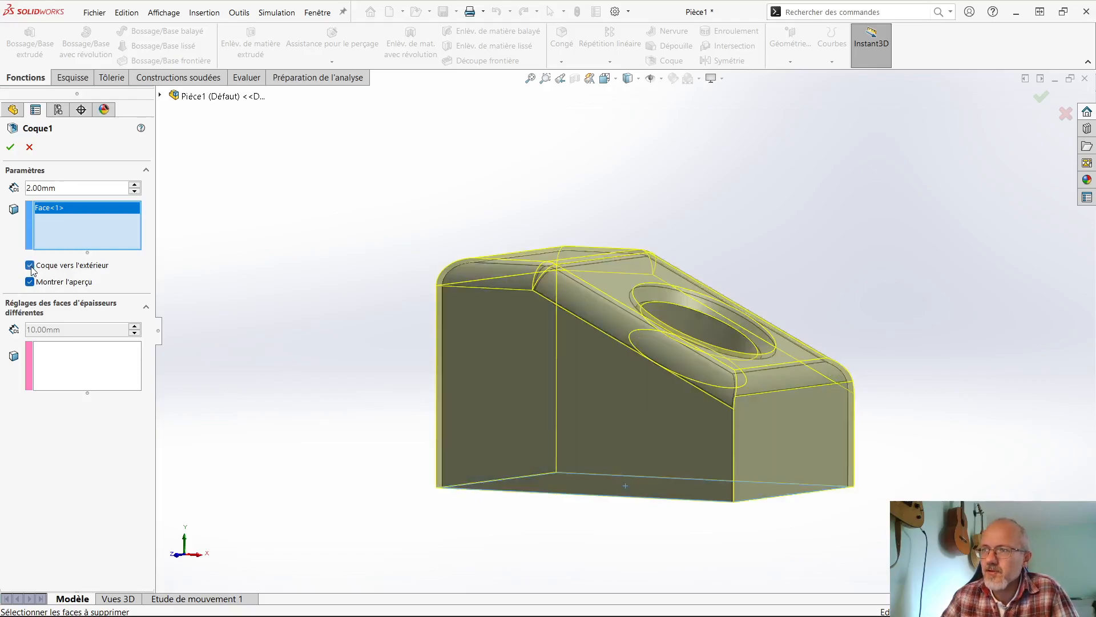
left_click(30, 265)
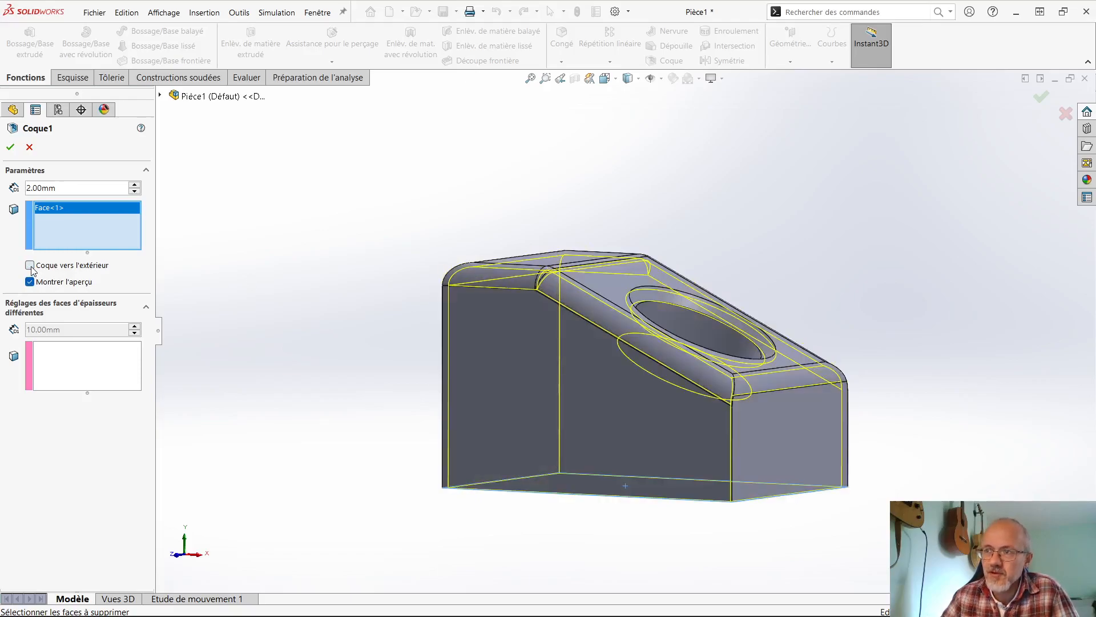
left_click(30, 265)
left_click(30, 266)
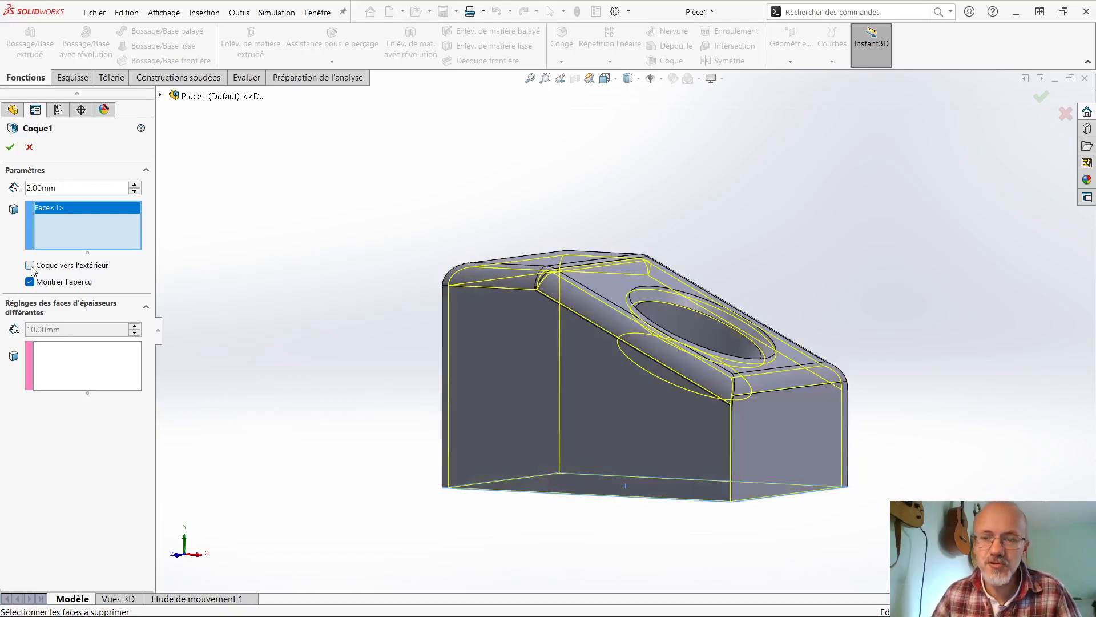
- Apply the shell without any different-thickness faces and examine the hollow interior from below
left_click(72, 369)
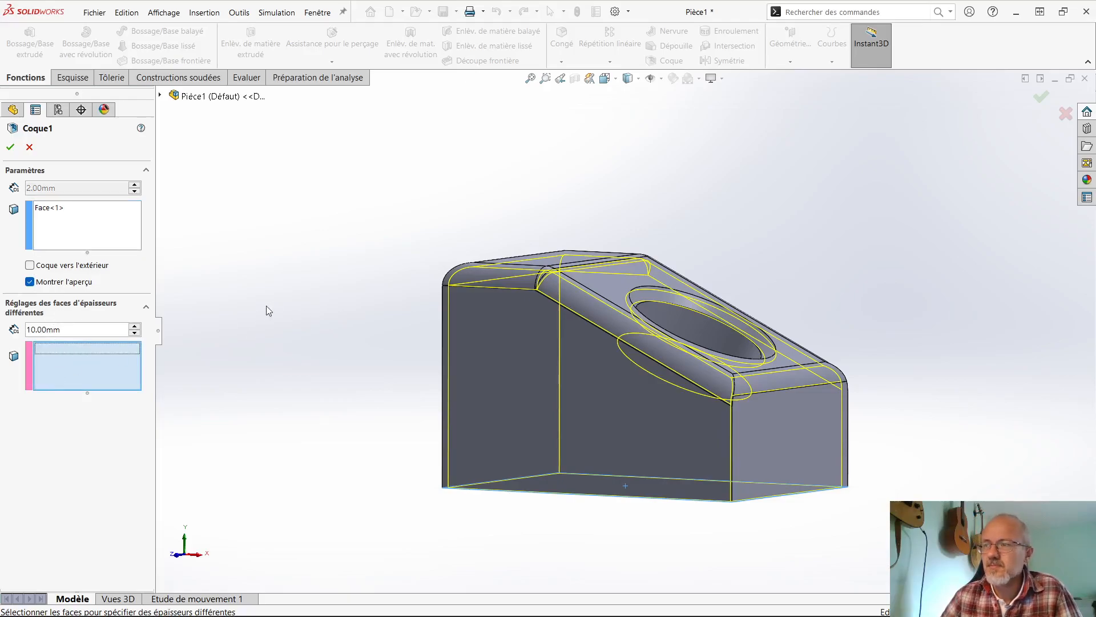
left_click(8, 148)
middle_click_drag(424, 328, 681, 603)
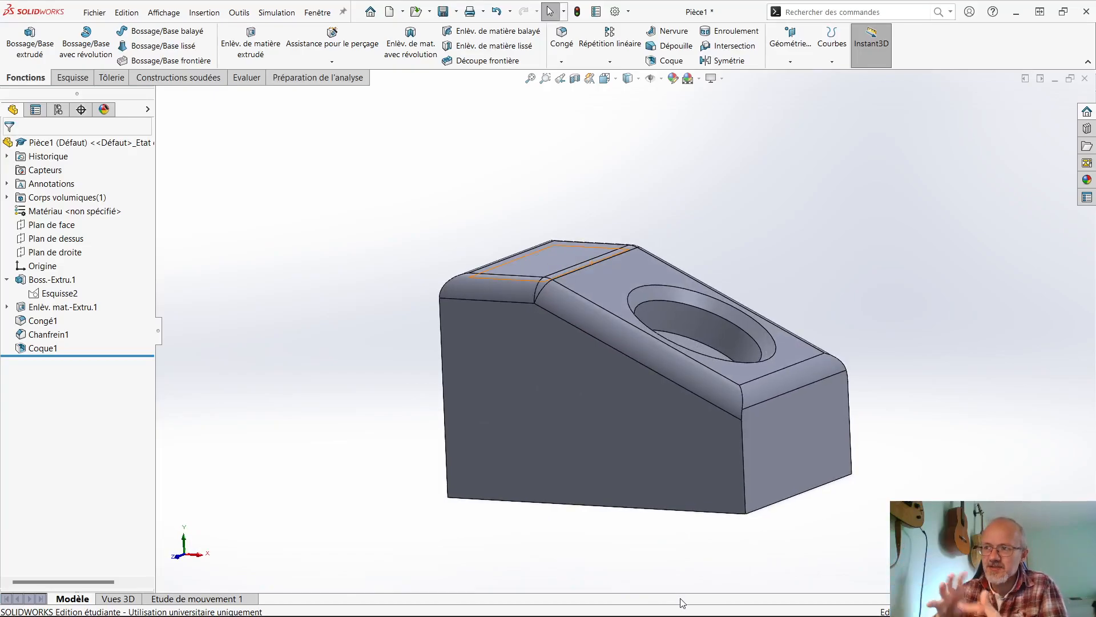
middle_click_drag(594, 470, 566, 343)
scroll(567, 344, "down", 5)
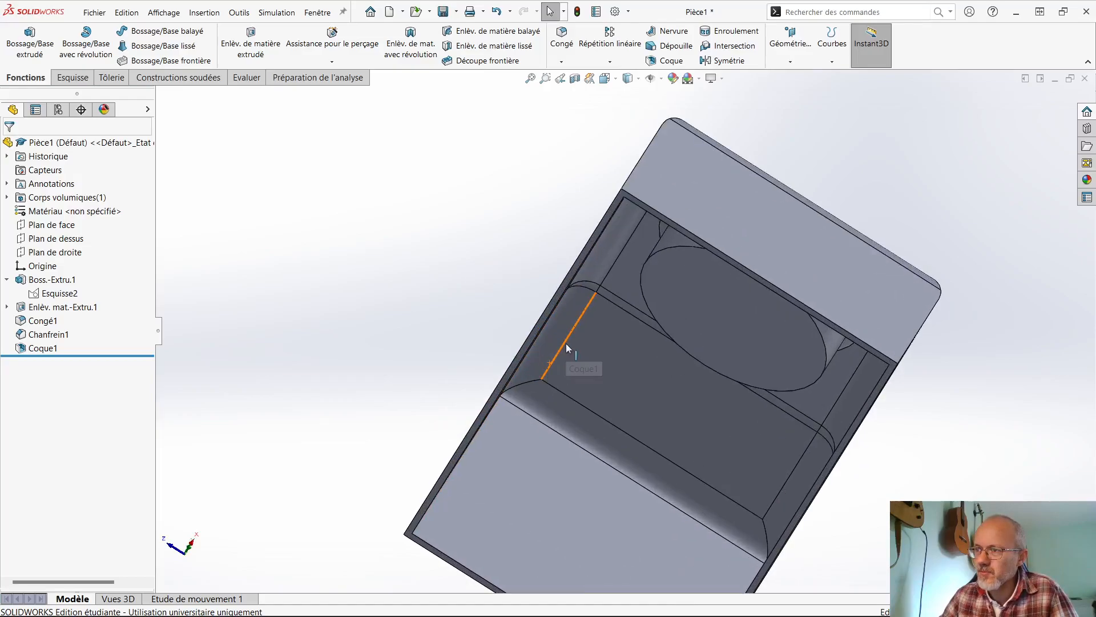
middle_click_drag(620, 284, 698, 265)
scroll(692, 436, "up", 4)
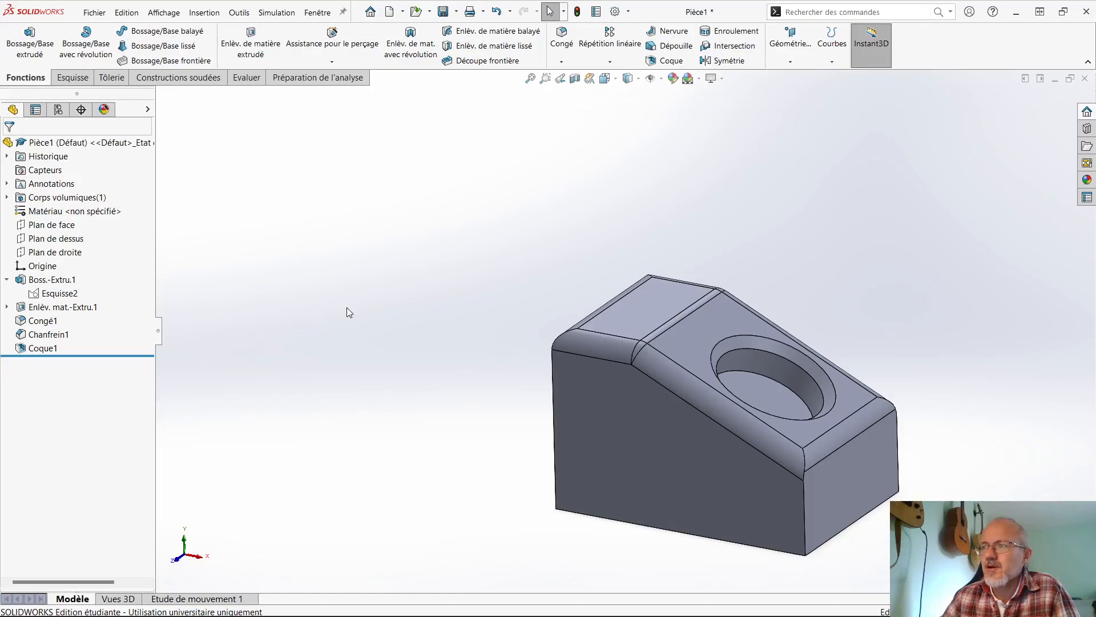
- Start an extruded boss sketch on the flat top face and draw a steeply inclined line about 16.5 mm long
left_click(654, 303)
left_click(34, 55)
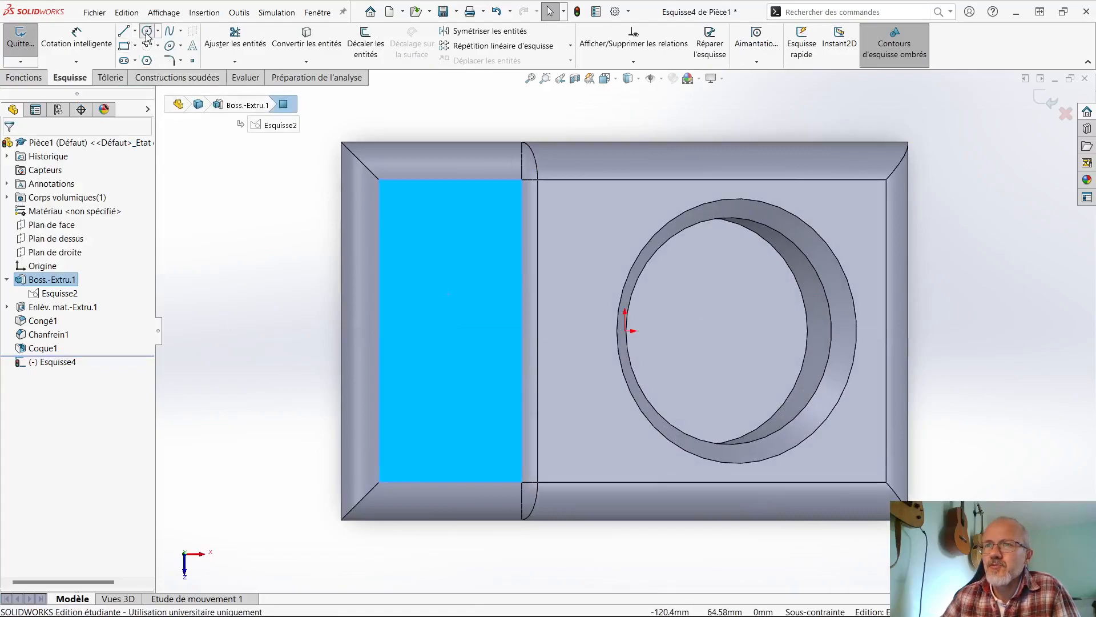
left_click(146, 32)
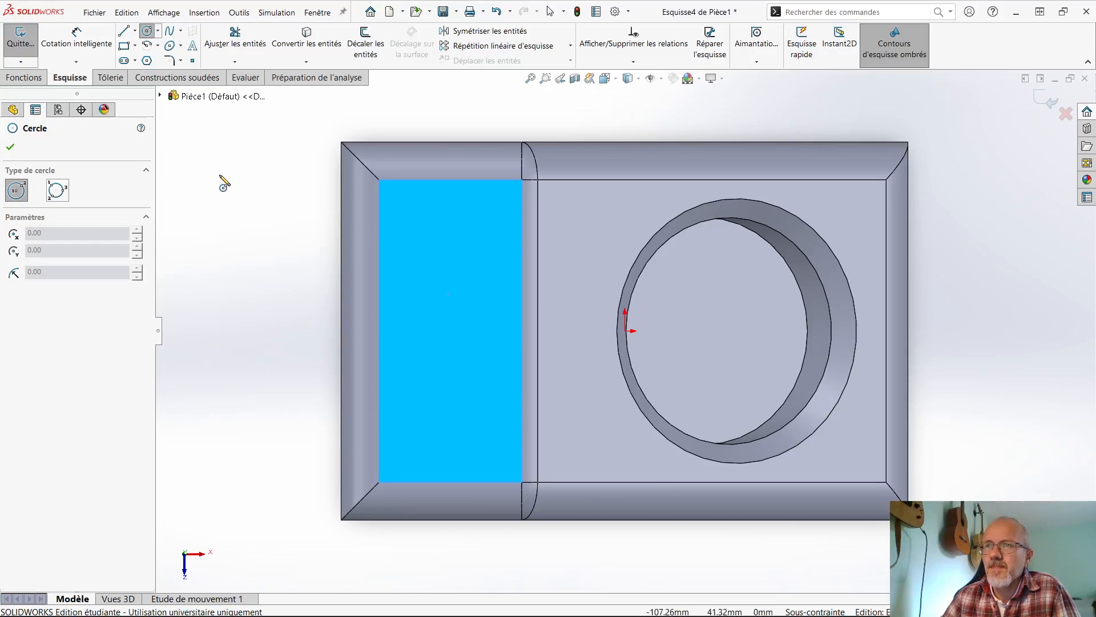
left_click(123, 62)
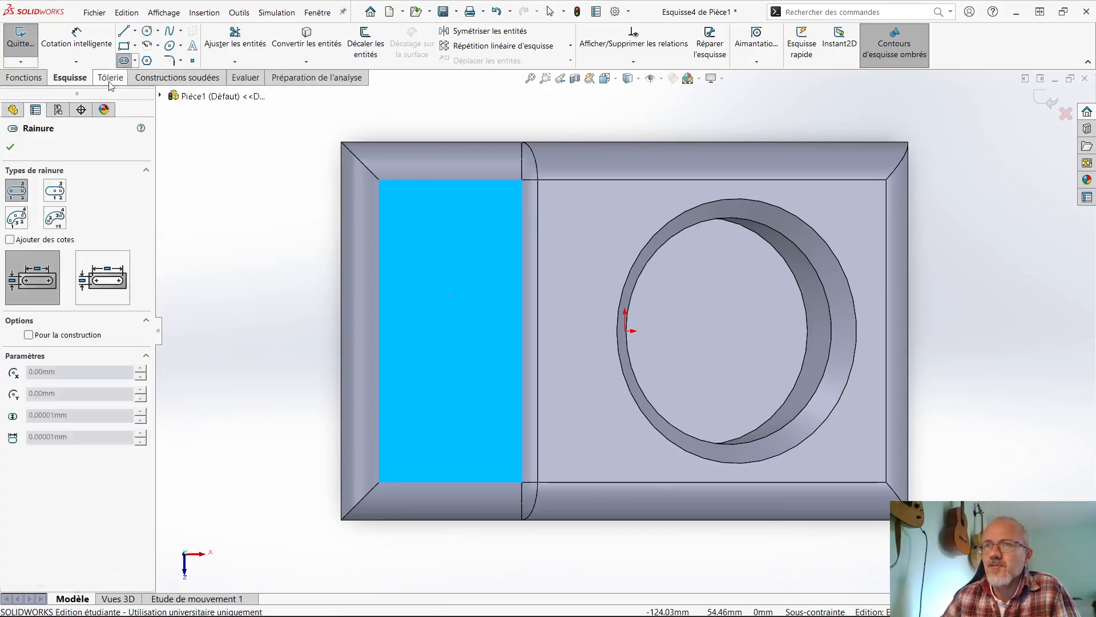
left_click(123, 31)
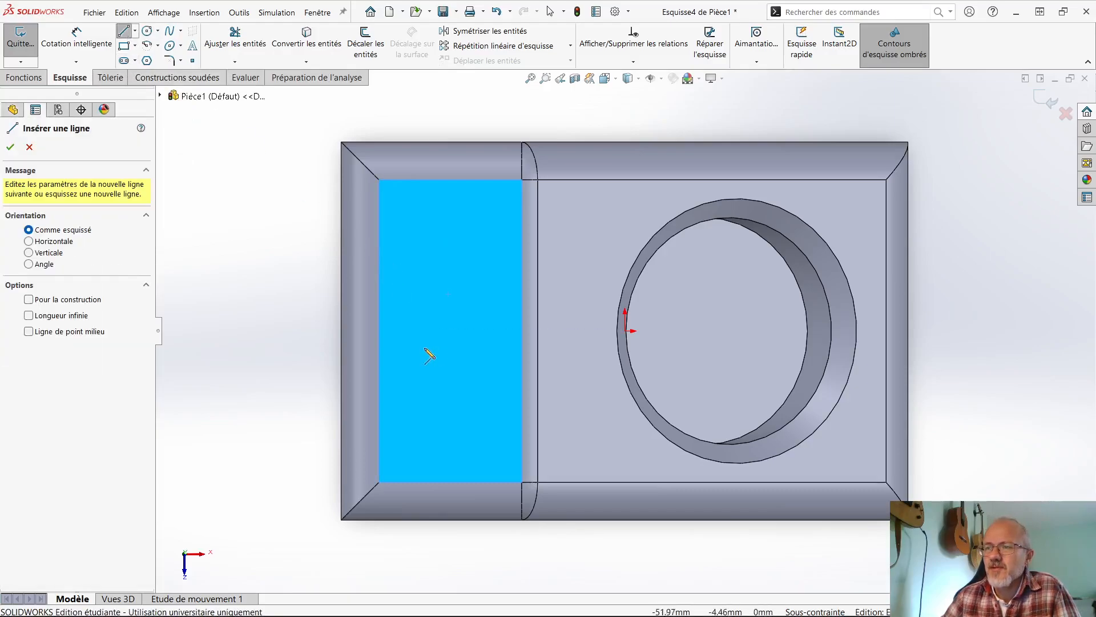
left_click(409, 318)
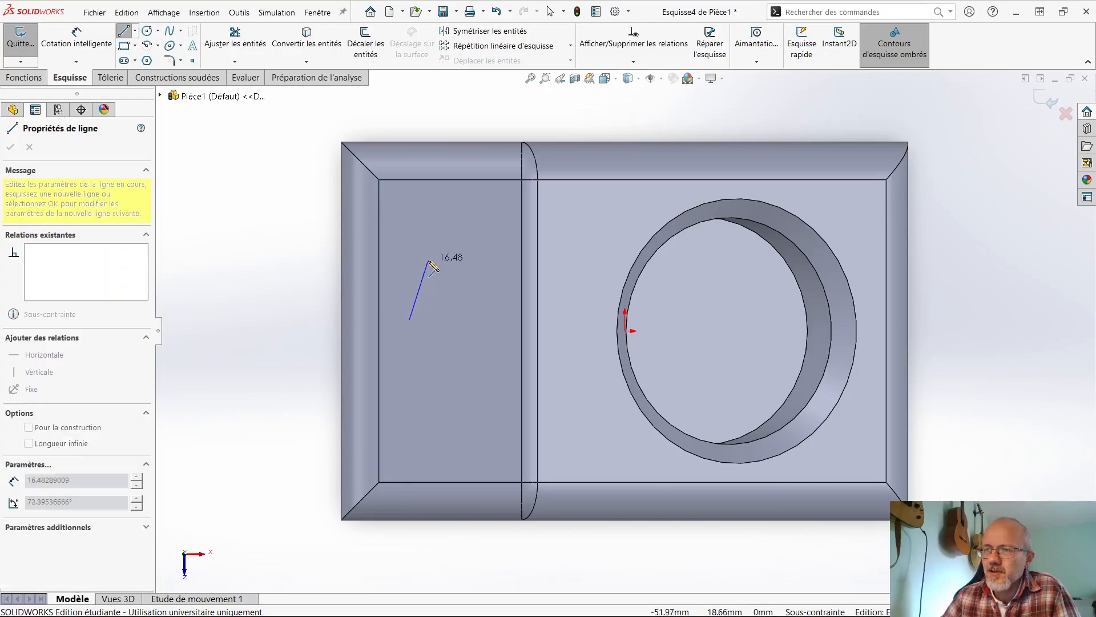
left_click(429, 261)
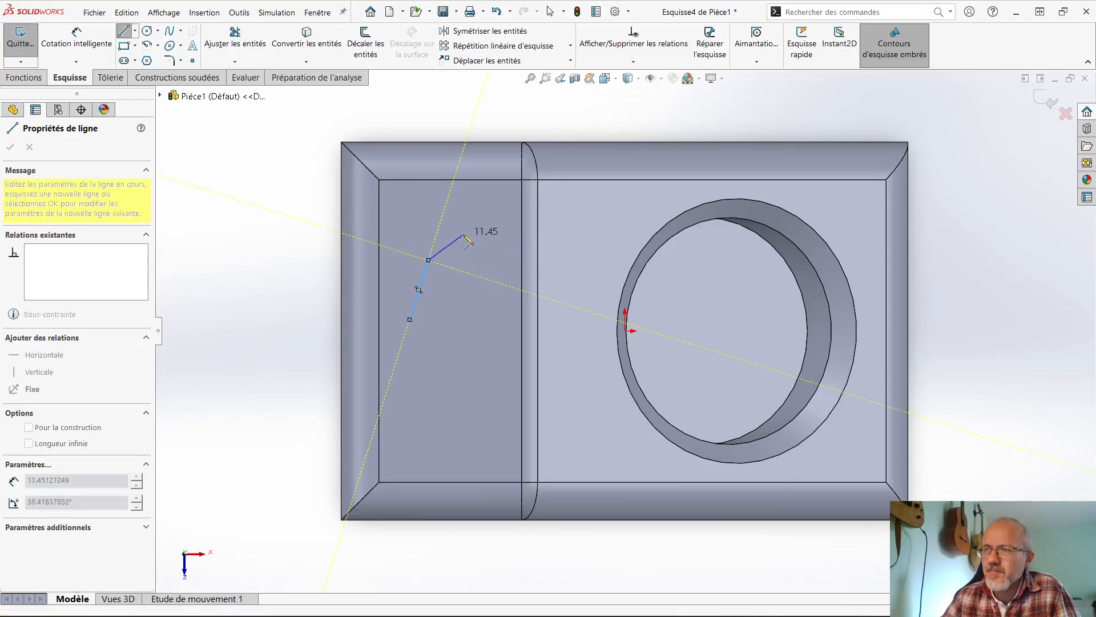
- Close a teardrop profile with a tangent arc of about 6.4 mm radius, an opposite inclined line and a tangent arc of about 11.5 mm radius
scroll(465, 237, "down", 3)
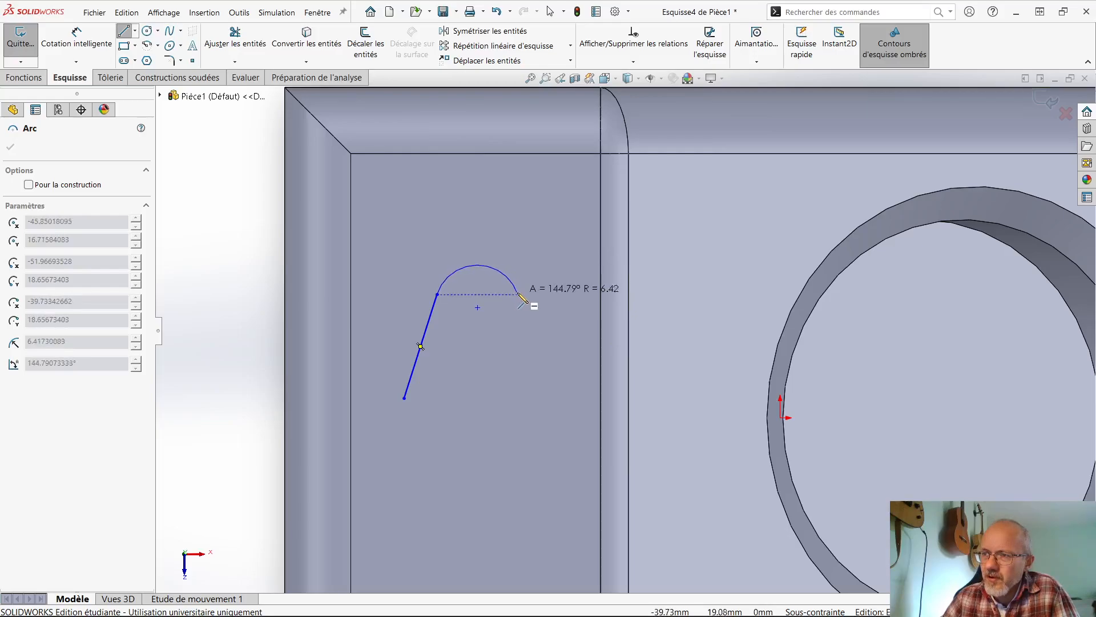
left_click(518, 295)
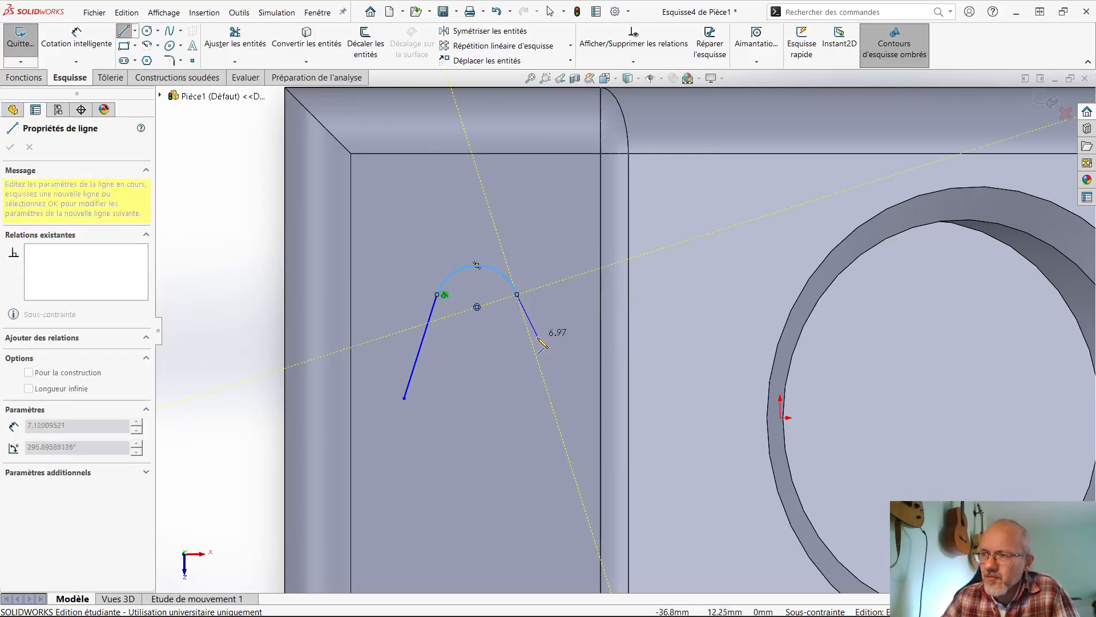
left_click(549, 399)
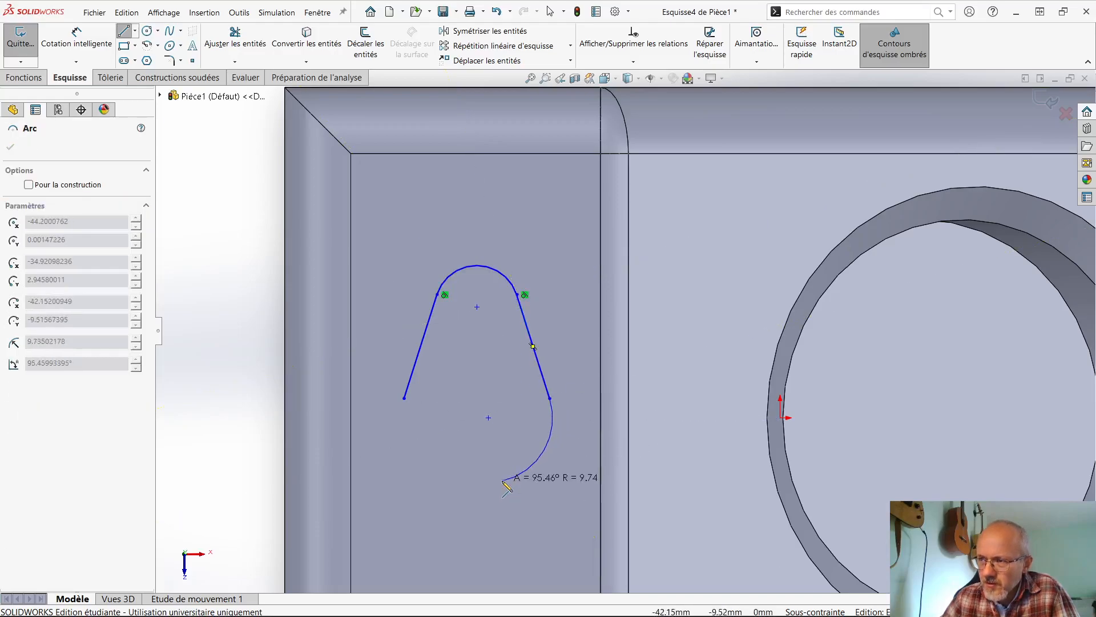
left_click(405, 398)
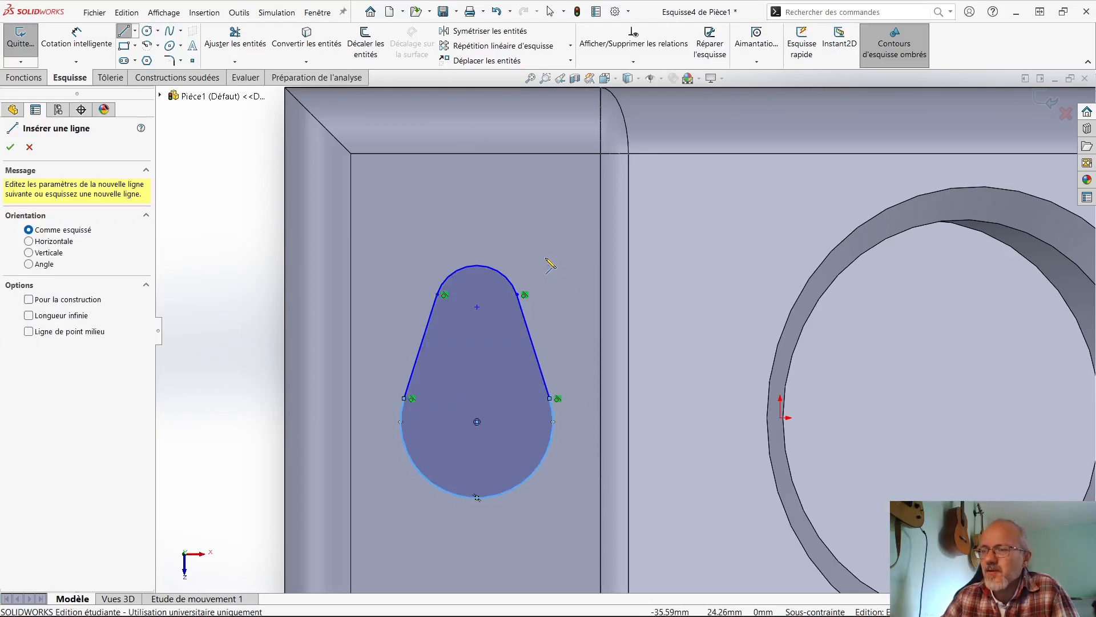
scroll(551, 261, "down", 1)
key("Escape")
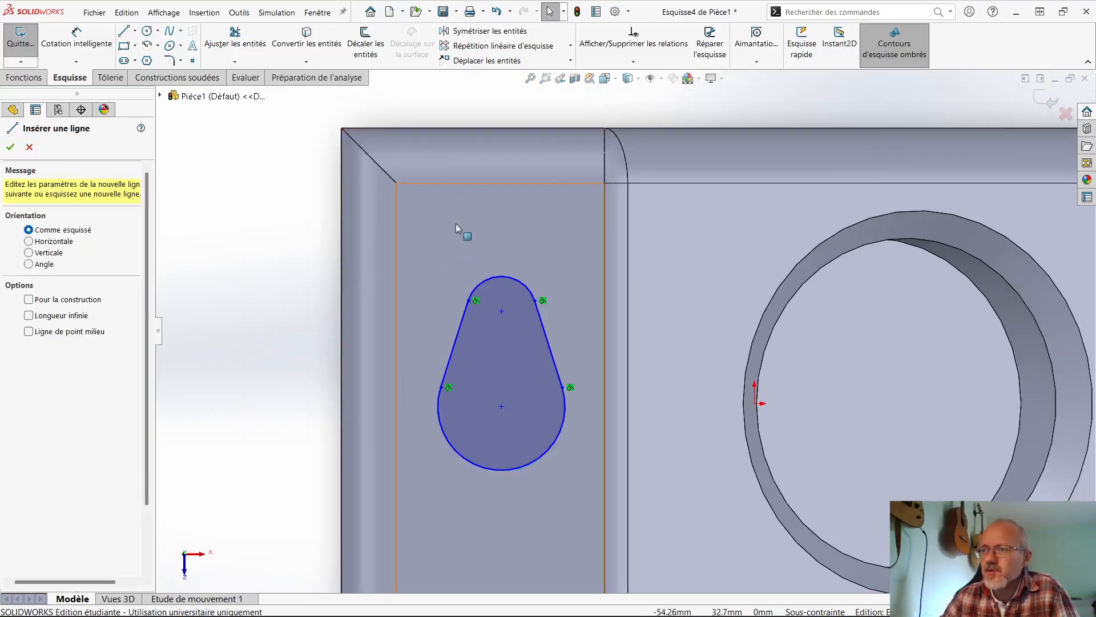
- Finish the teardrop sketch and bring up its boss extrusion
scroll(462, 228, "up", 1)
left_click(1046, 105)
scroll(607, 318, "up", 4)
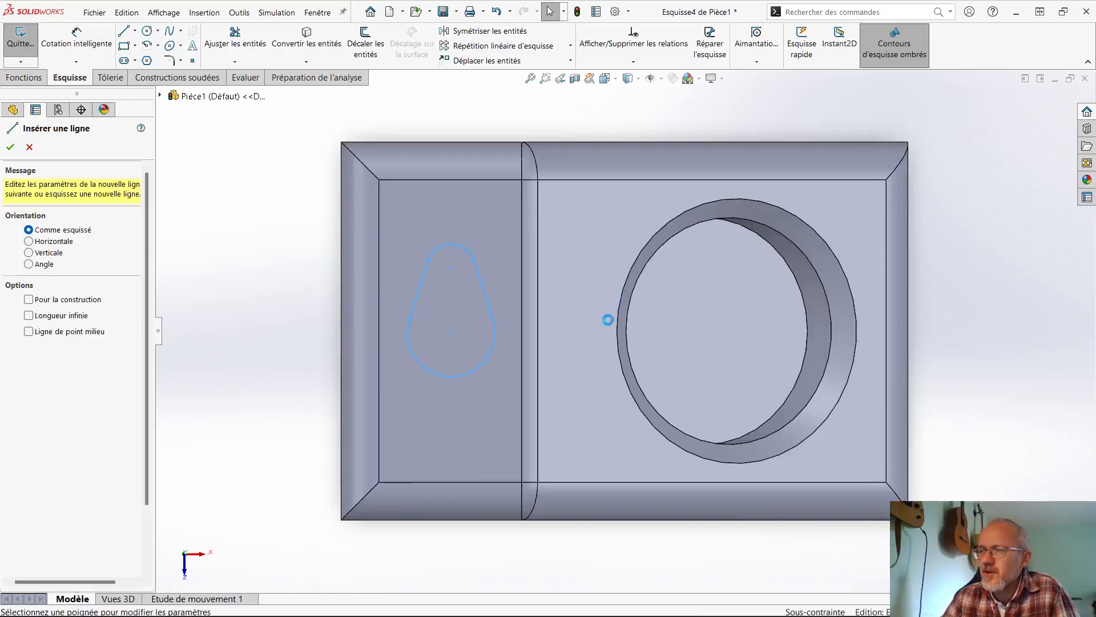
mouse_move(579, 331)
middle_mouse_down()
mouse_move(526, 185)
mouse_move(595, 162)
middle_mouse_up()
mouse_move(600, 251)
middle_mouse_down()
mouse_move(546, 215)
mouse_move(517, 239)
middle_mouse_up()
- Try a depth of 50 mm for the teardrop boss extrusion and check its preview
double_click(81, 282)
left_click_drag(79, 281, 25, 278)
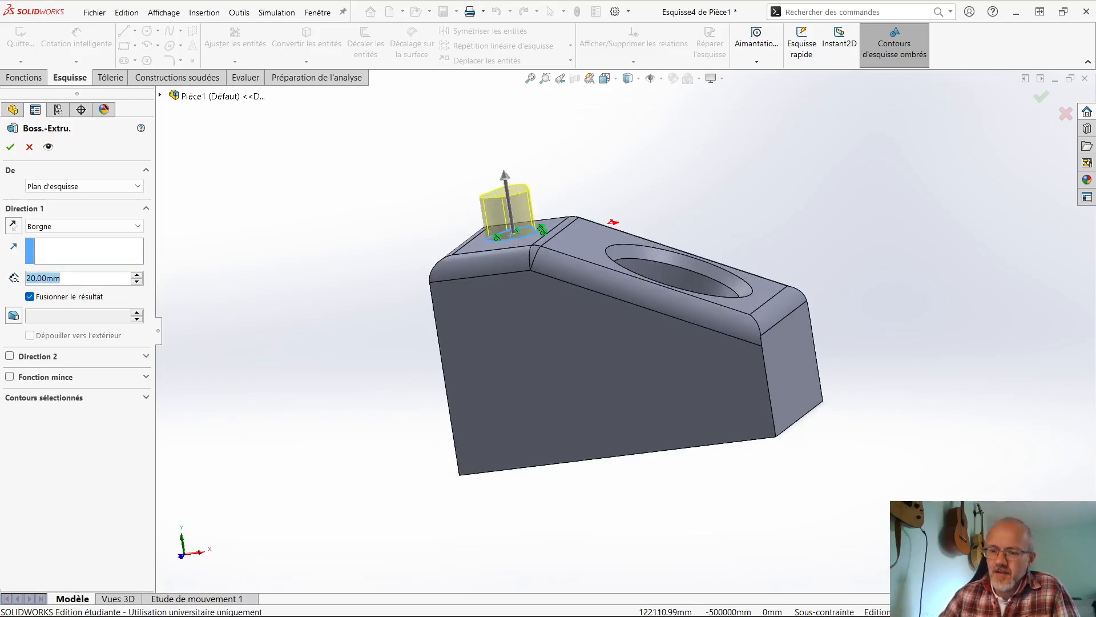
type("50")
key("Return")
scroll(536, 257, "up", 3)
middle_click_drag(536, 257, 559, 243)
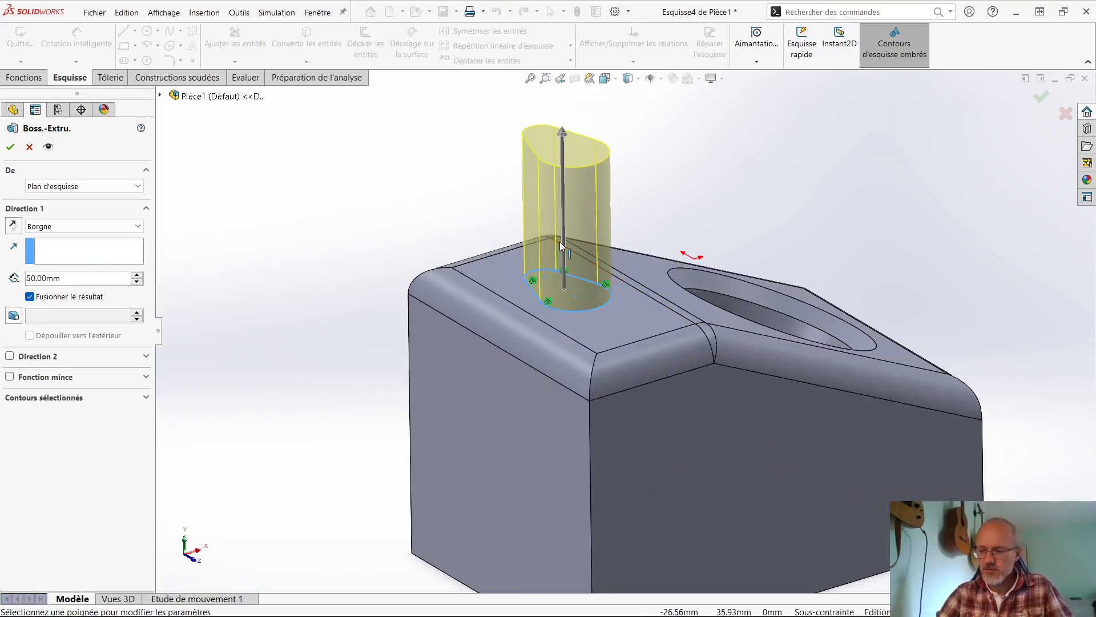
middle_click_drag(657, 254, 250, 301)
- Set the teardrop boss extrusion depth to 20 mm
left_click(73, 278)
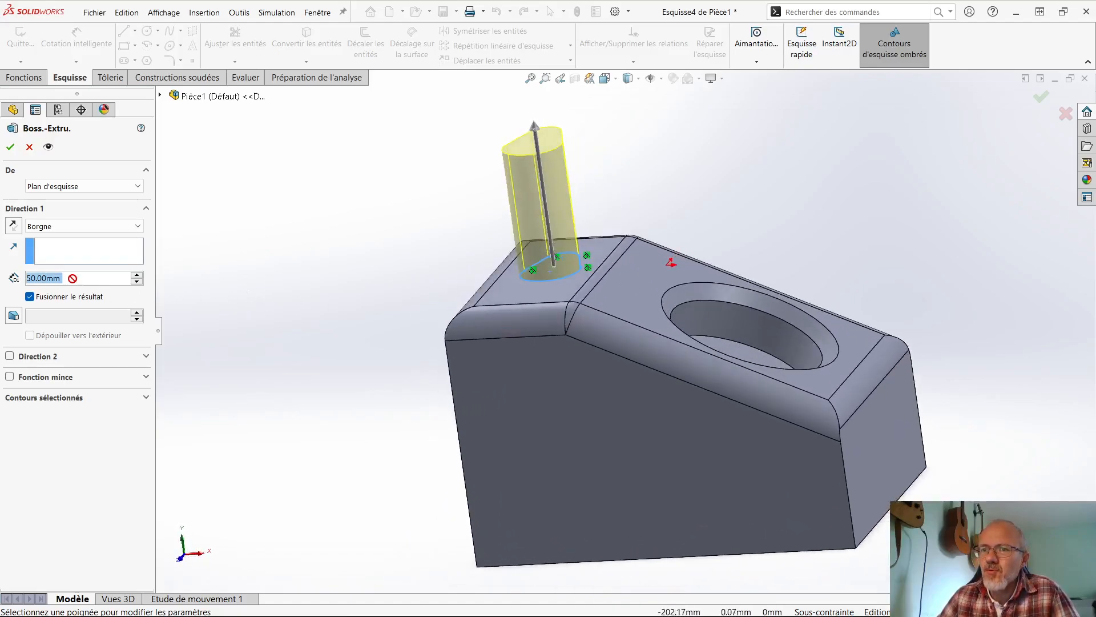
type("20")
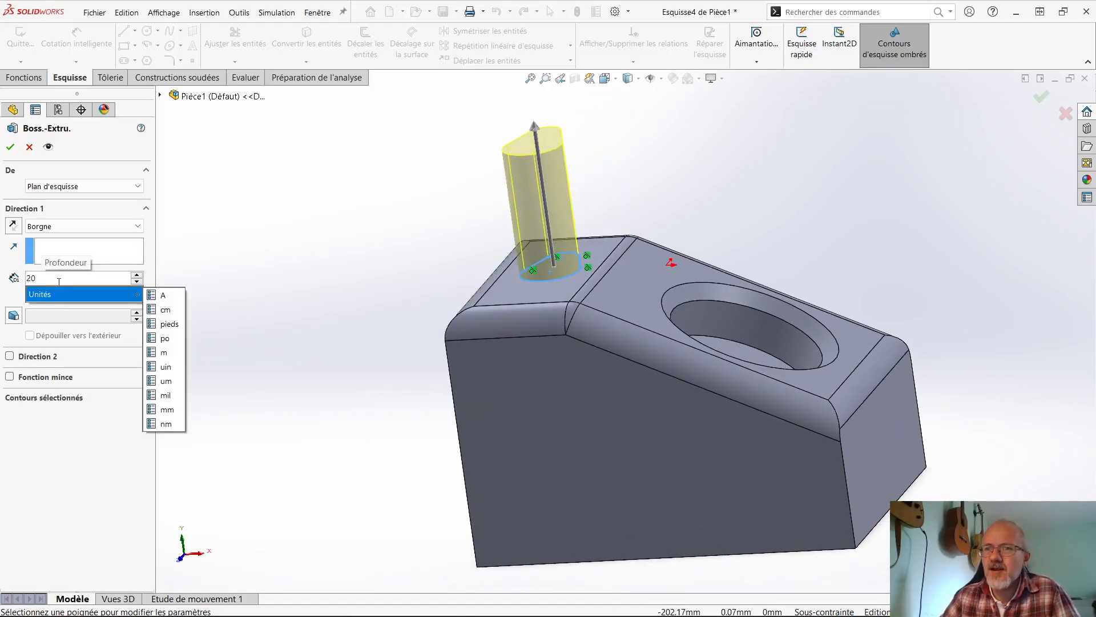
key("Return")
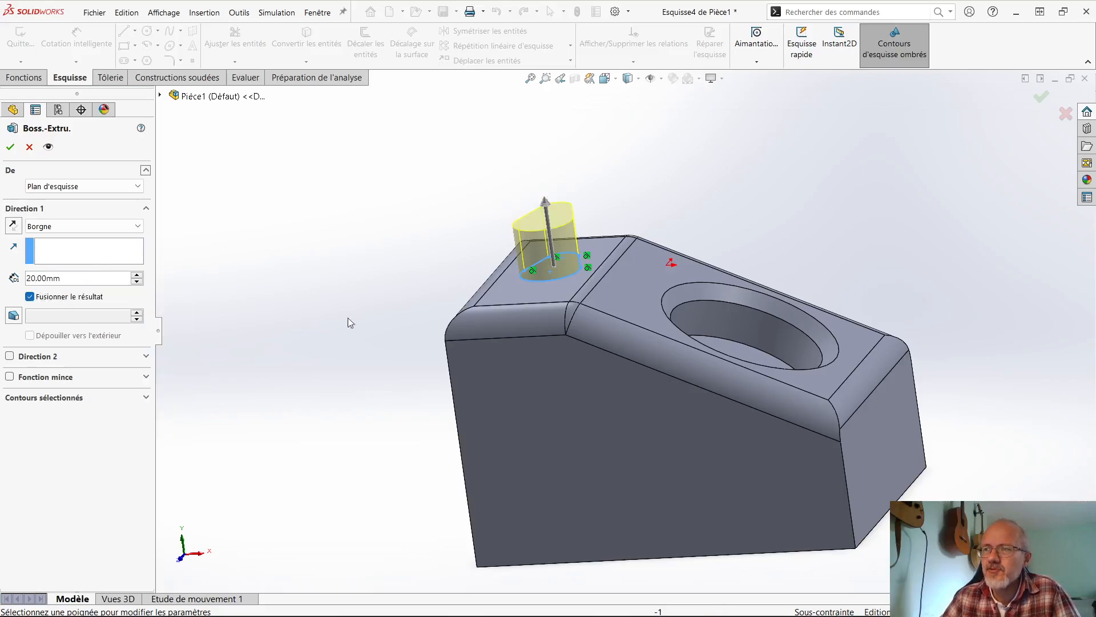
middle_click_drag(458, 326, 408, 343)
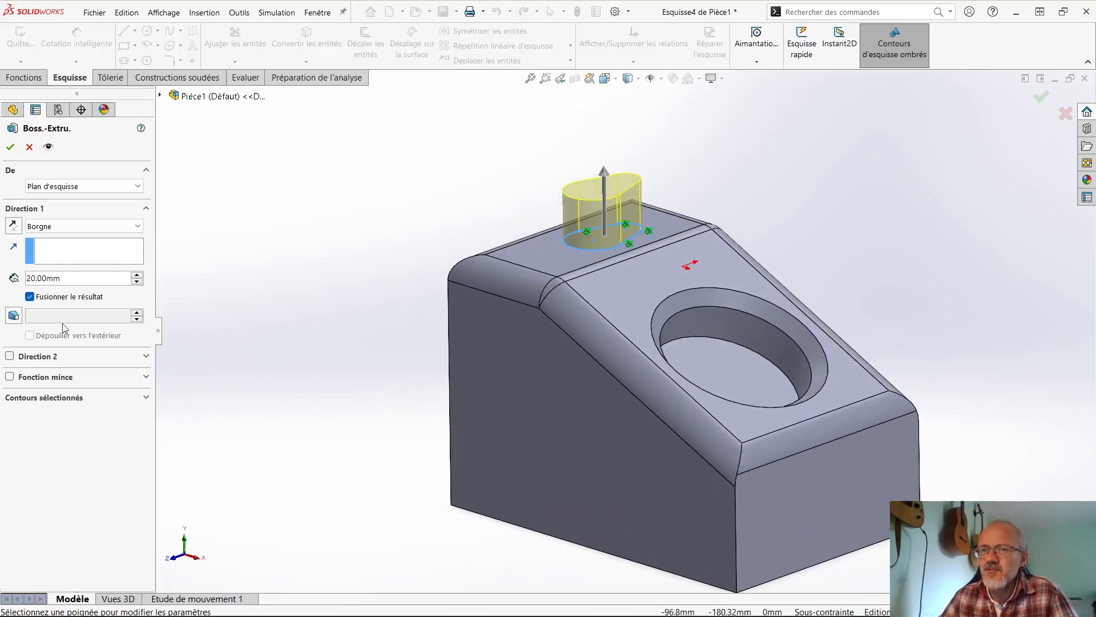
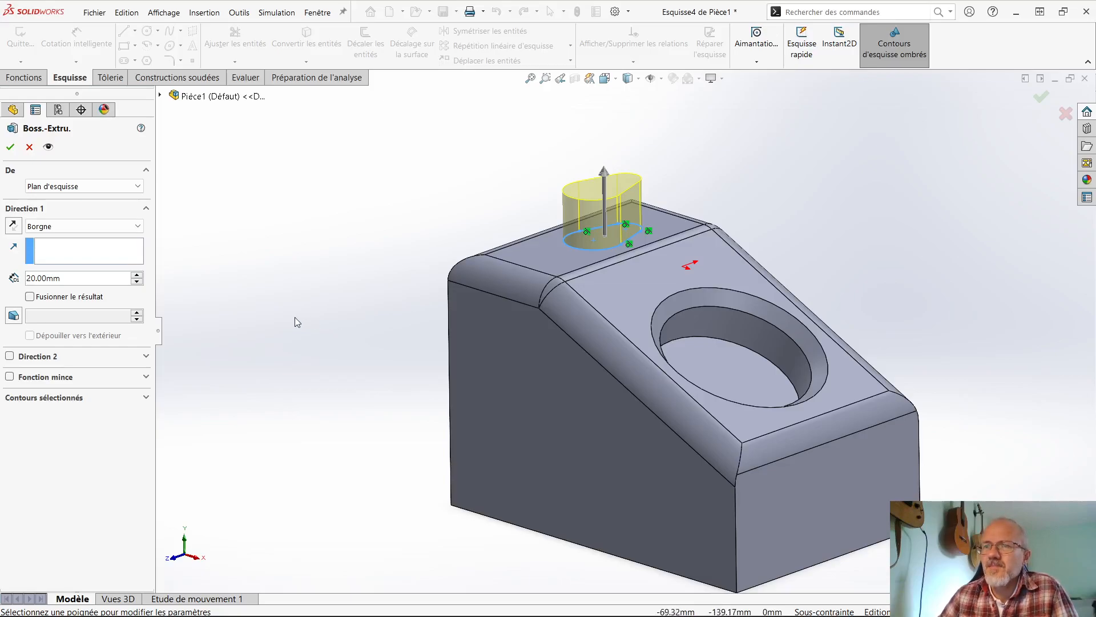
- Try making the teardrop boss a one-direction thin feature with a 1 mm wall thickness
left_click(65, 382)
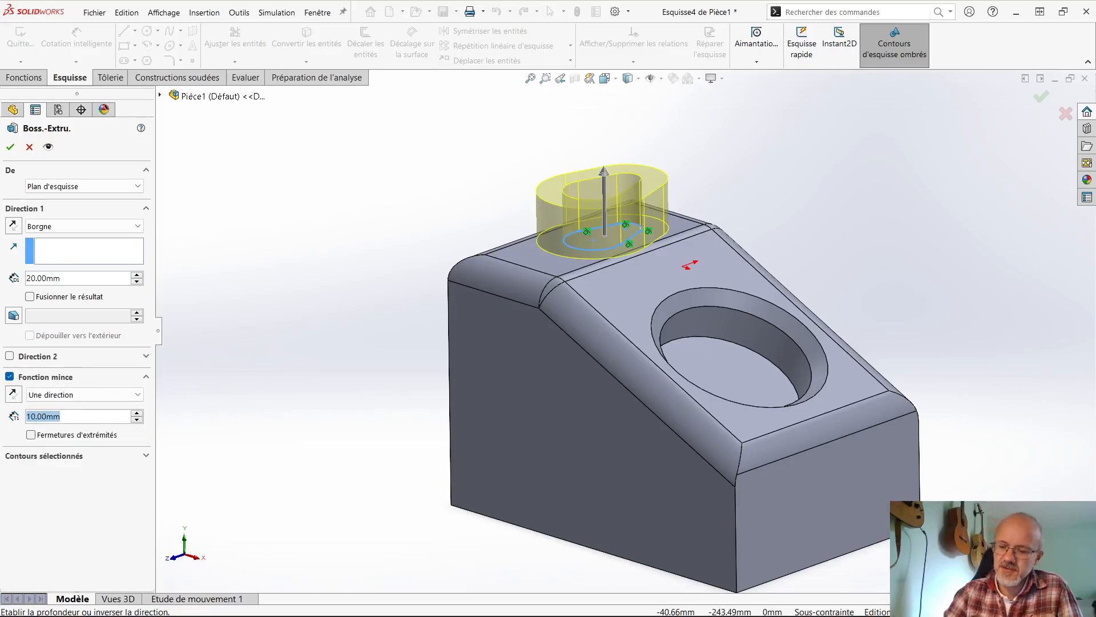
type("1")
scroll(582, 190, "down", 3)
middle_click_drag(573, 296, 494, 272)
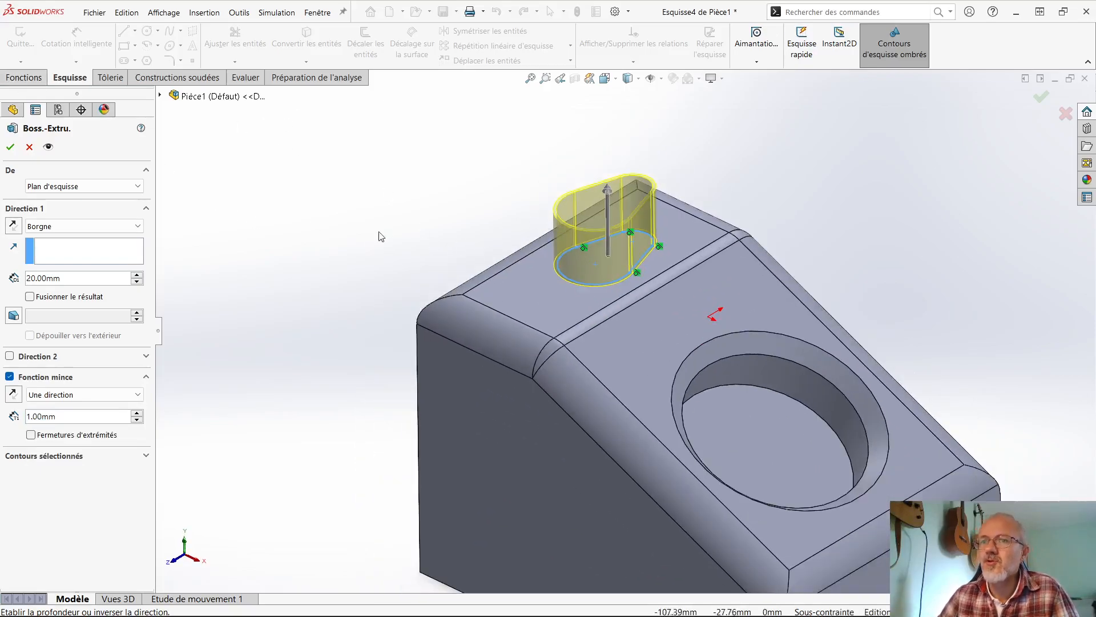
- Turn off the thin feature option and finish the 20 mm teardrop boss merged with the body
left_click(10, 378)
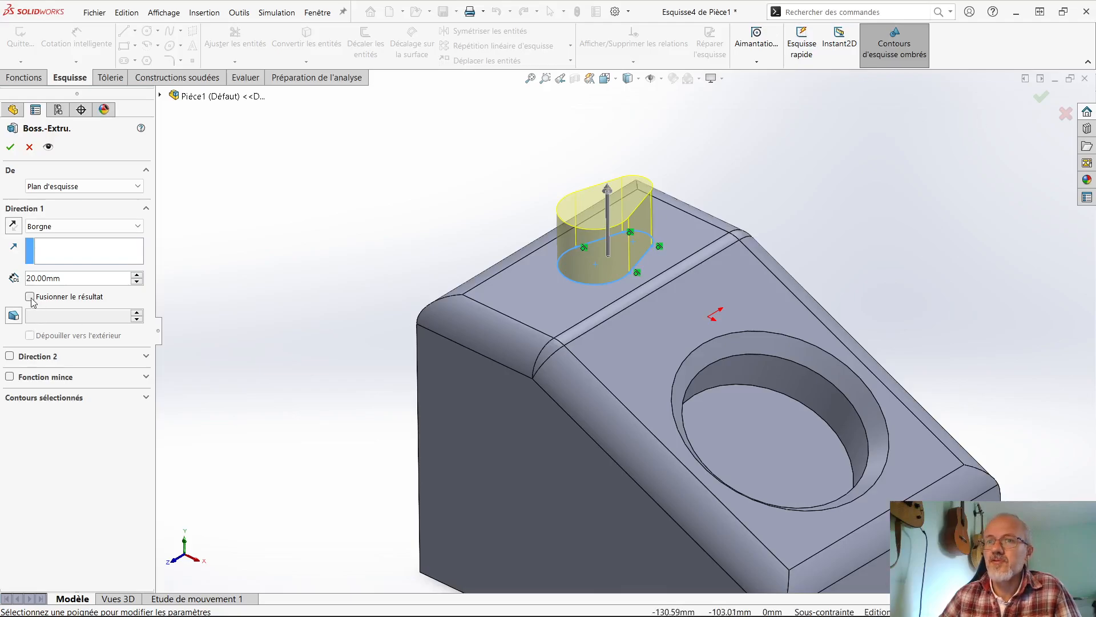
left_click(9, 146)
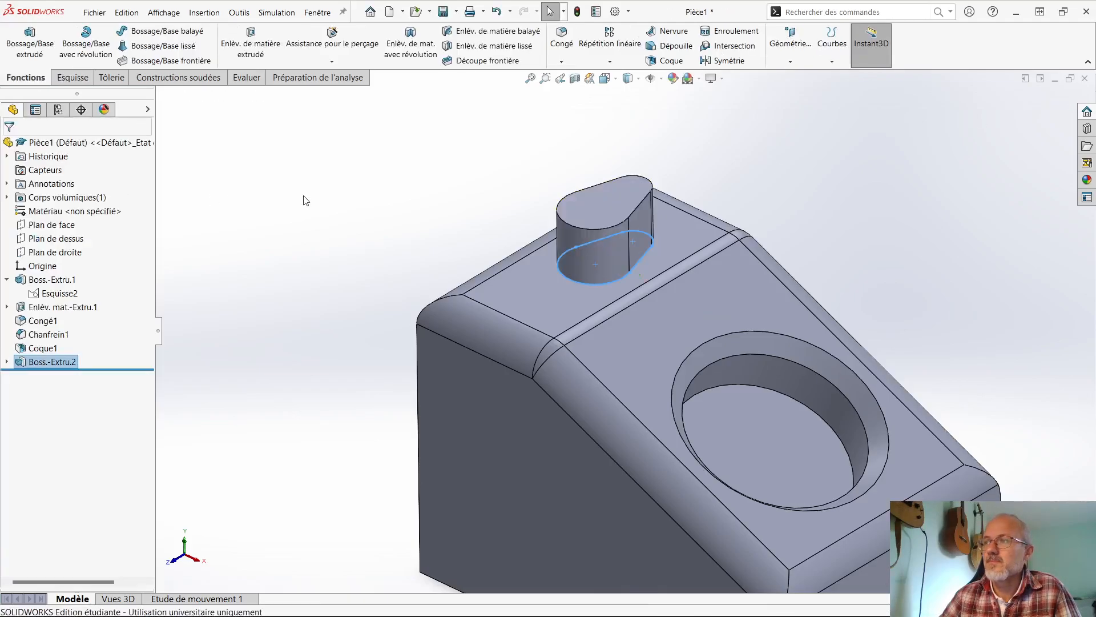
- Examine the teardrop boss on the body's flat top face from several angles and distances
scroll(592, 220, "down", 3)
scroll(685, 267, "up", 2)
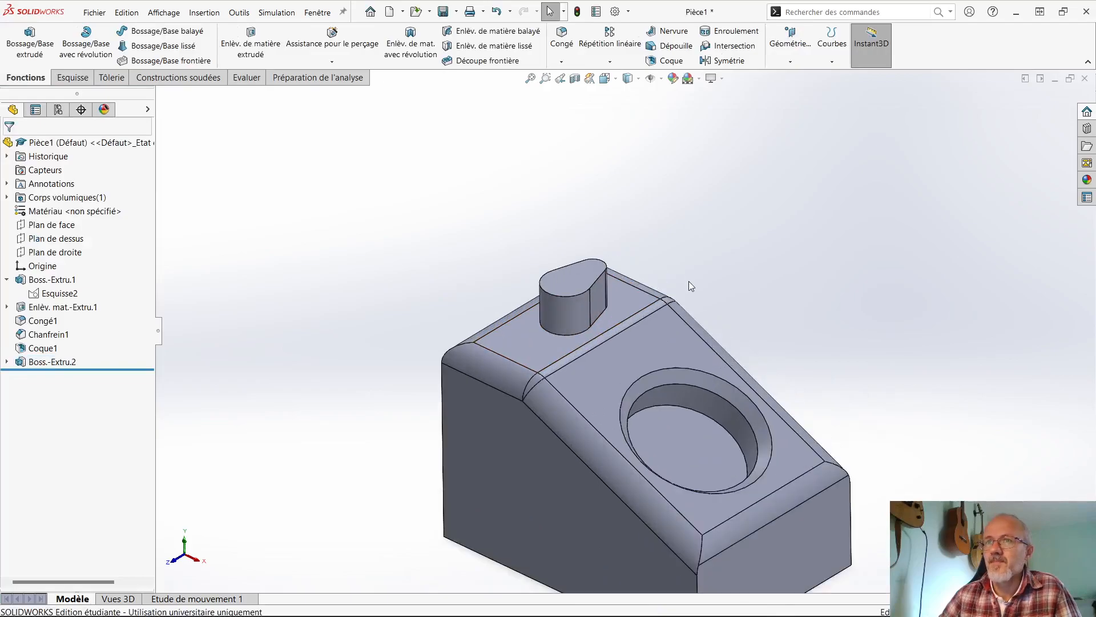
middle_click_drag(688, 286, 679, 235)
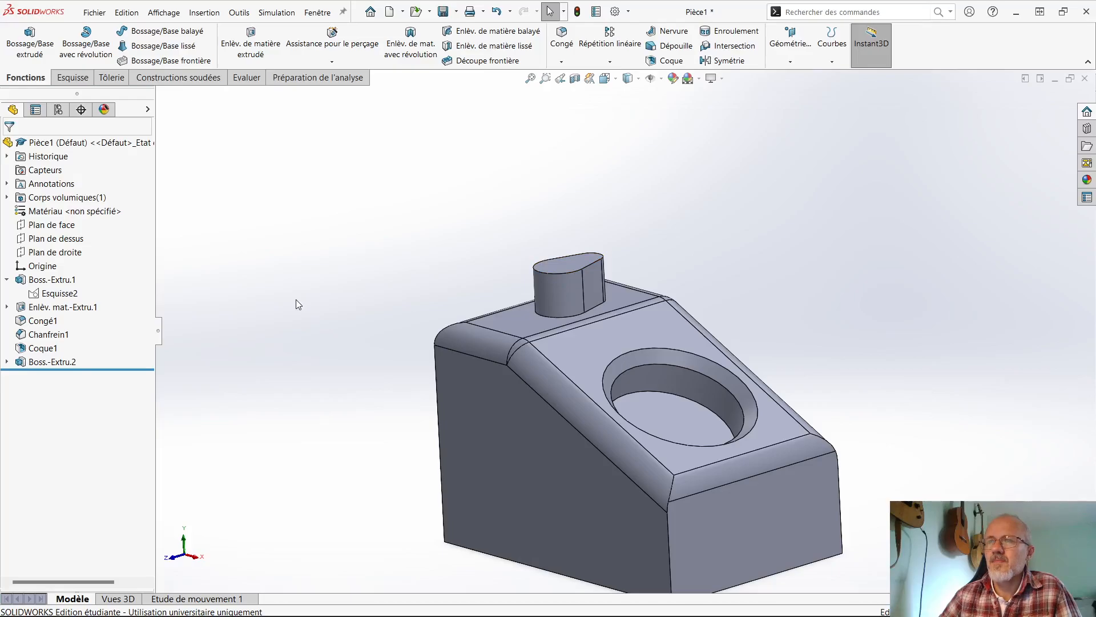
scroll(296, 299, "up", 2)
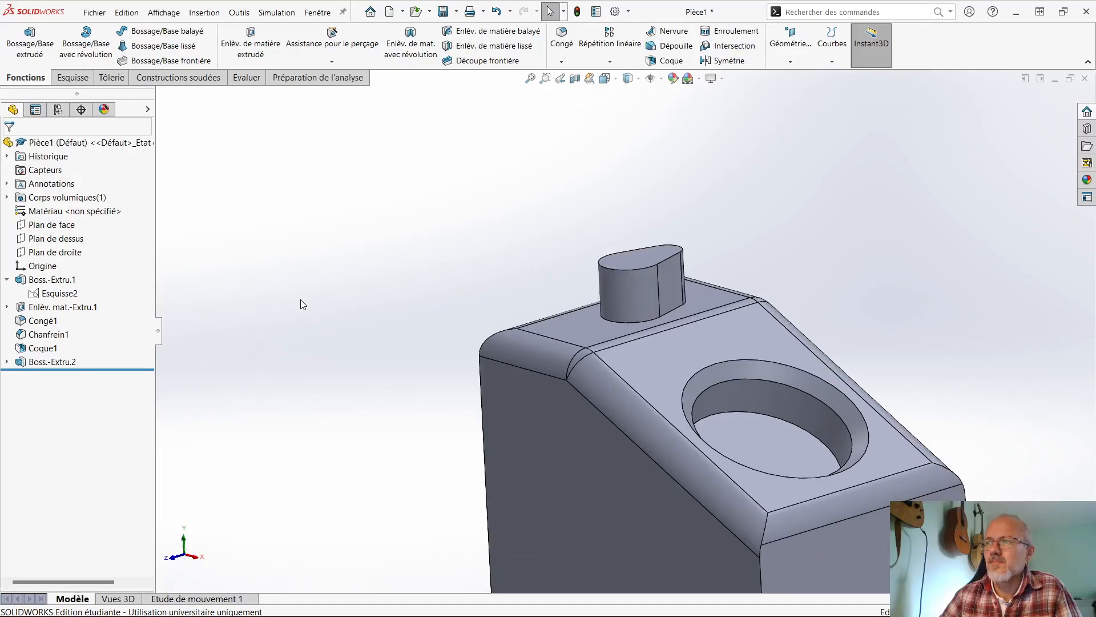
mouse_move(271, 342)
middle_mouse_down()
mouse_move(303, 348)
mouse_move(289, 345)
middle_mouse_up()
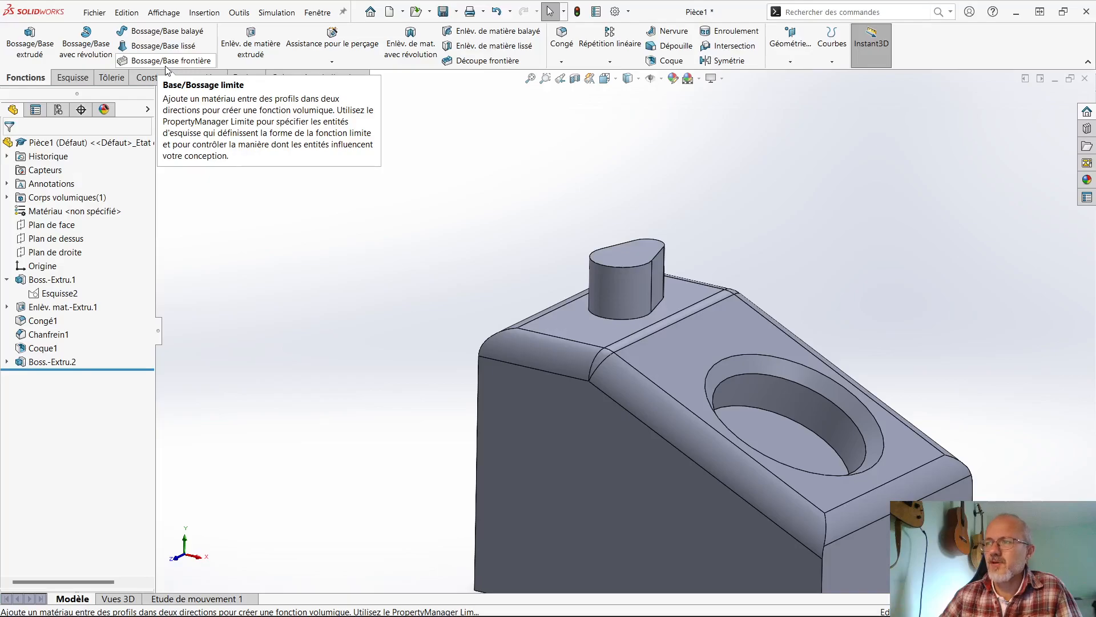
middle_click_drag(633, 317, 625, 277)
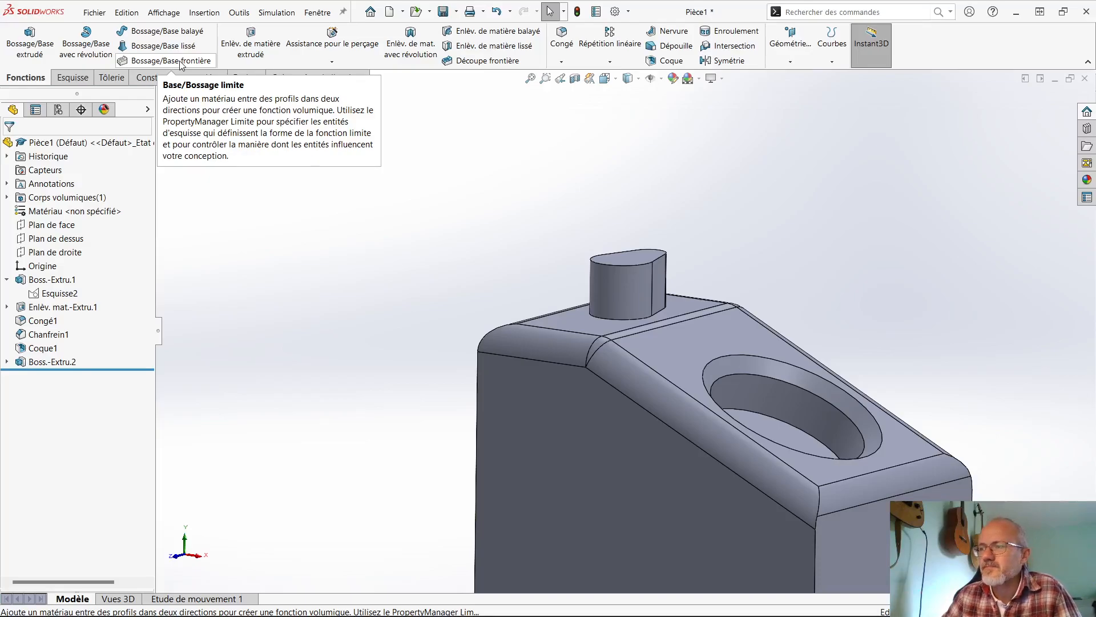
middle_click_drag(507, 293, 530, 344)
scroll(630, 319, "down", 2)
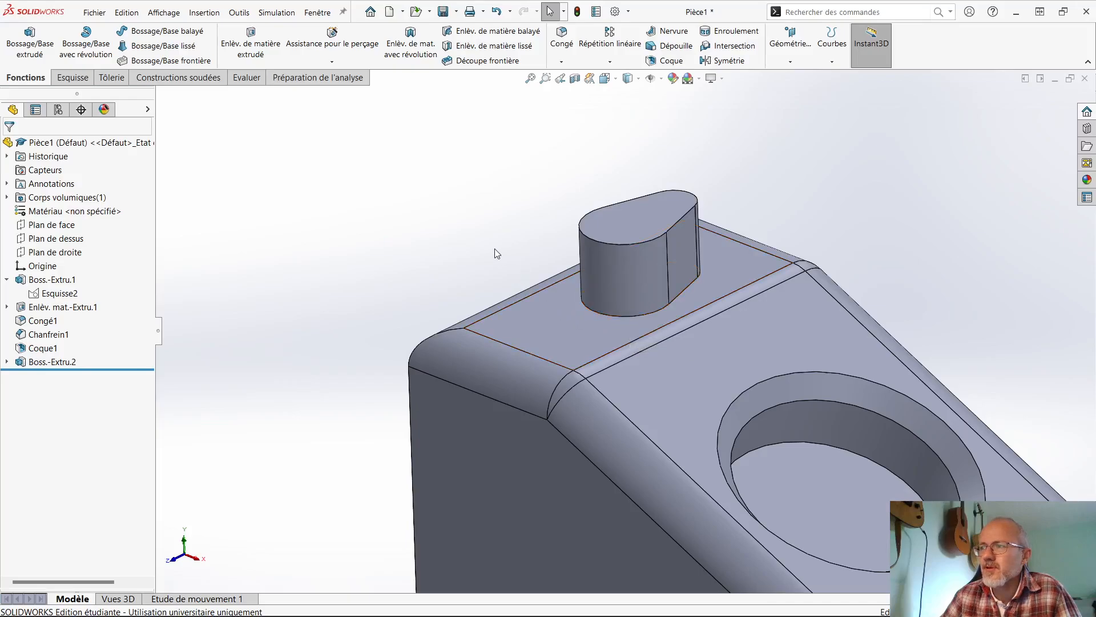
scroll(495, 251, "up", 5)
scroll(495, 251, "down", 5)
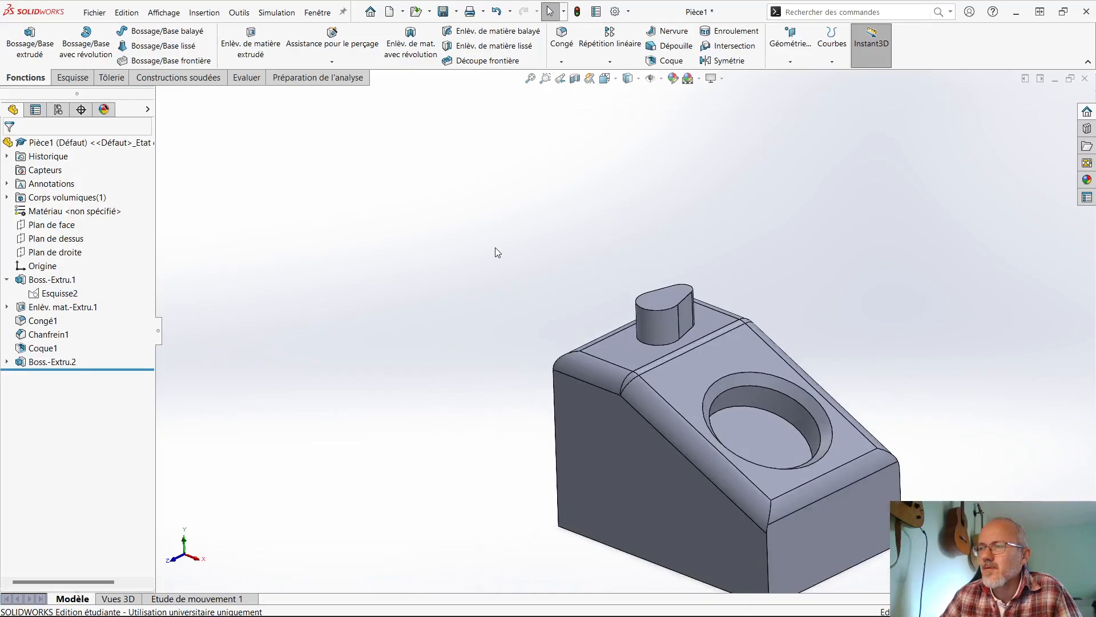
scroll(657, 339, "up", 4)
scroll(791, 396, "down", 5)
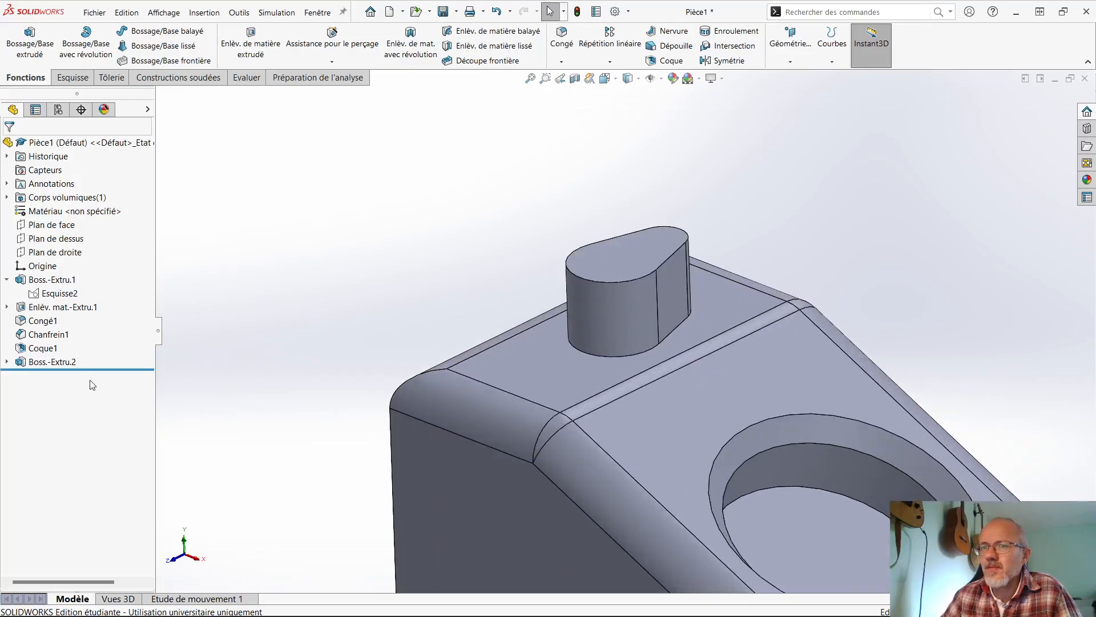
- Undo the teardrop boss extrusion and its sketch
left_click(59, 362)
key("ctrl+z")
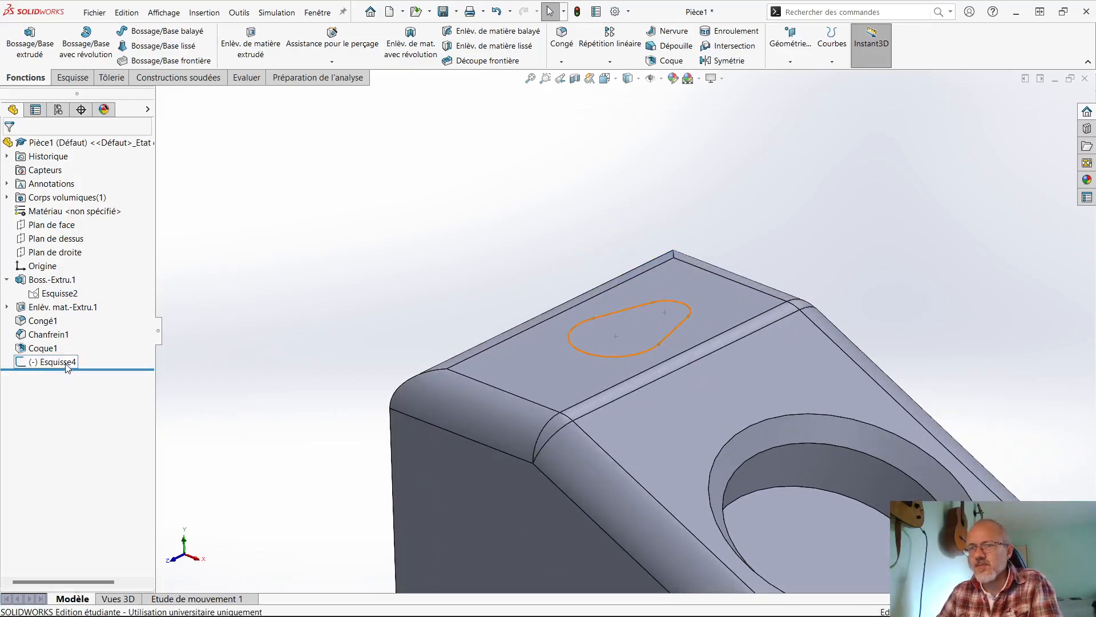
key("ctrl+z")
- Sketch a circle of about 2.6 mm radius near the front sloped-side corner of the flat top face and extrude it 20 mm, merged
scroll(529, 381, "down", 3)
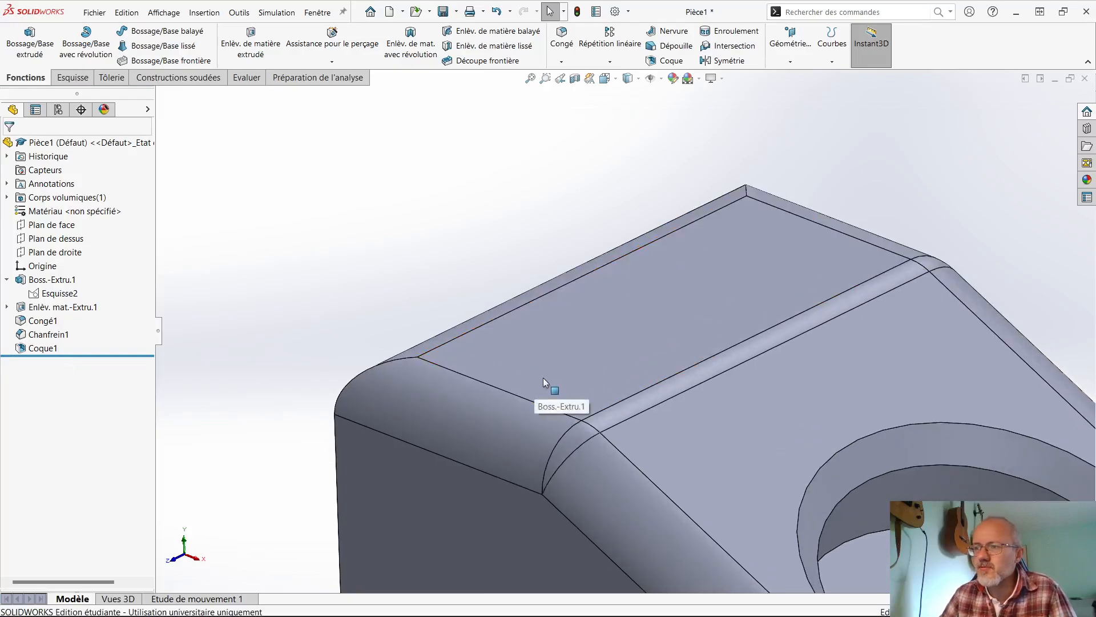
left_click(543, 378)
left_click(30, 37)
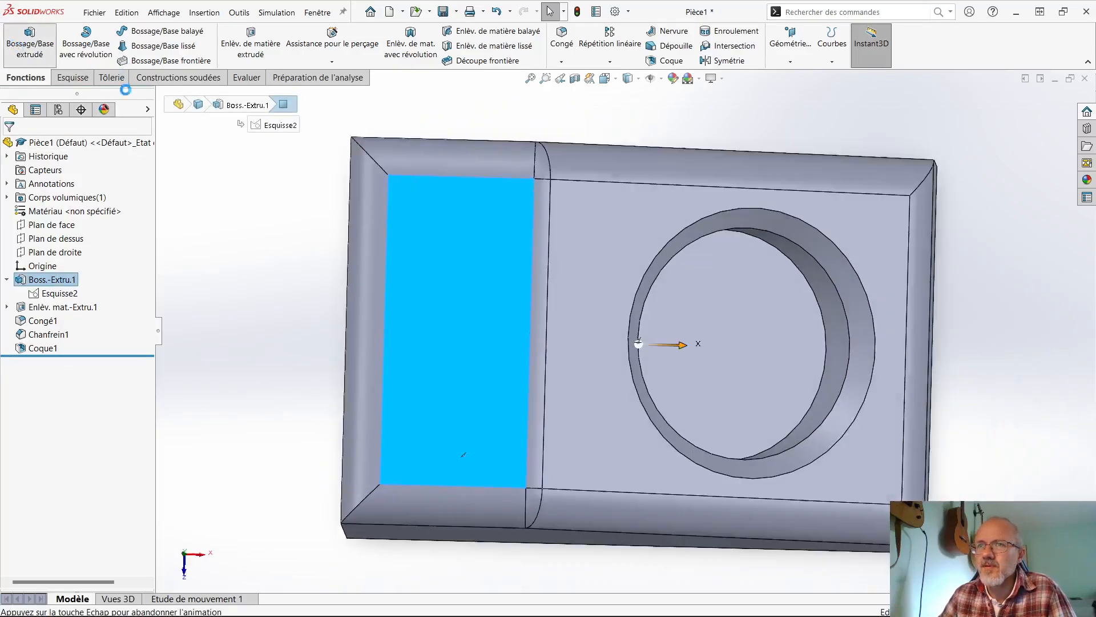
left_click(147, 30)
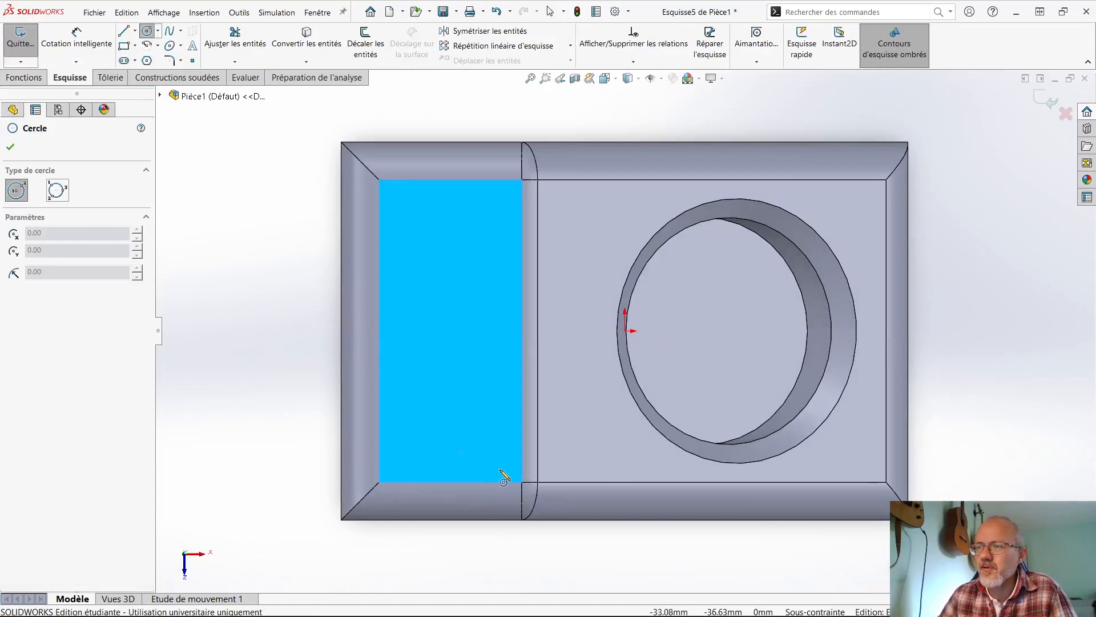
left_click(501, 460)
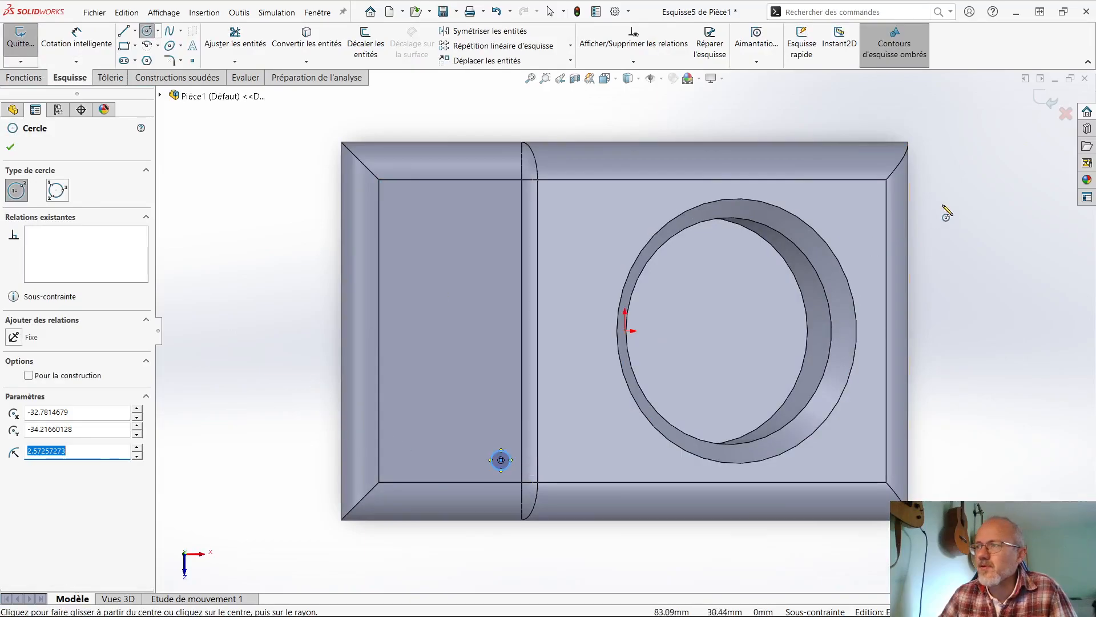
key("Escape")
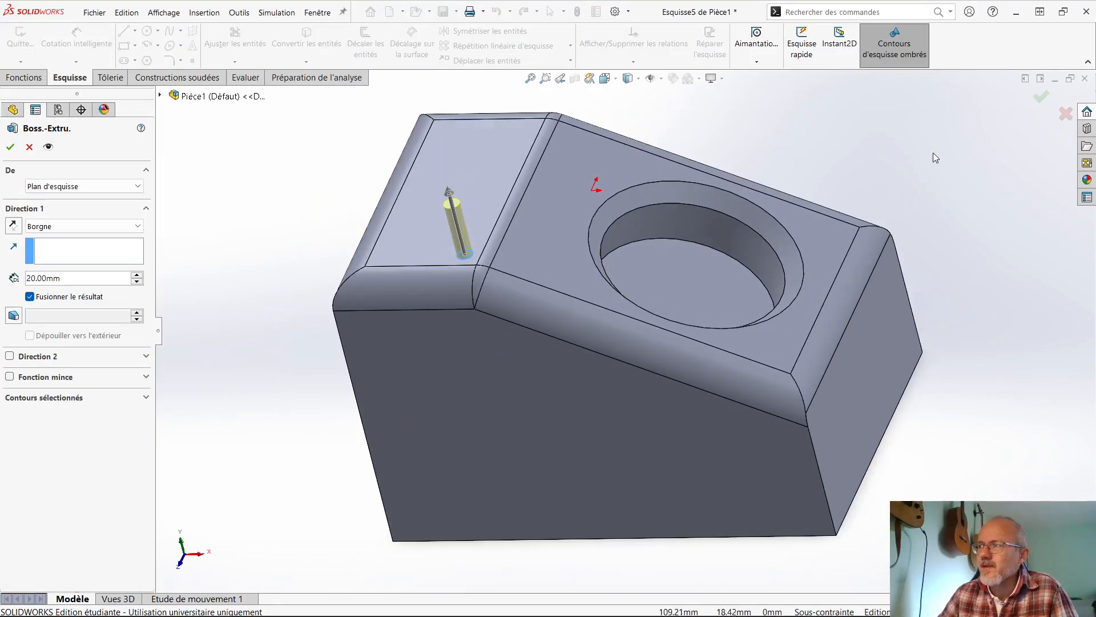
left_click(1041, 98)
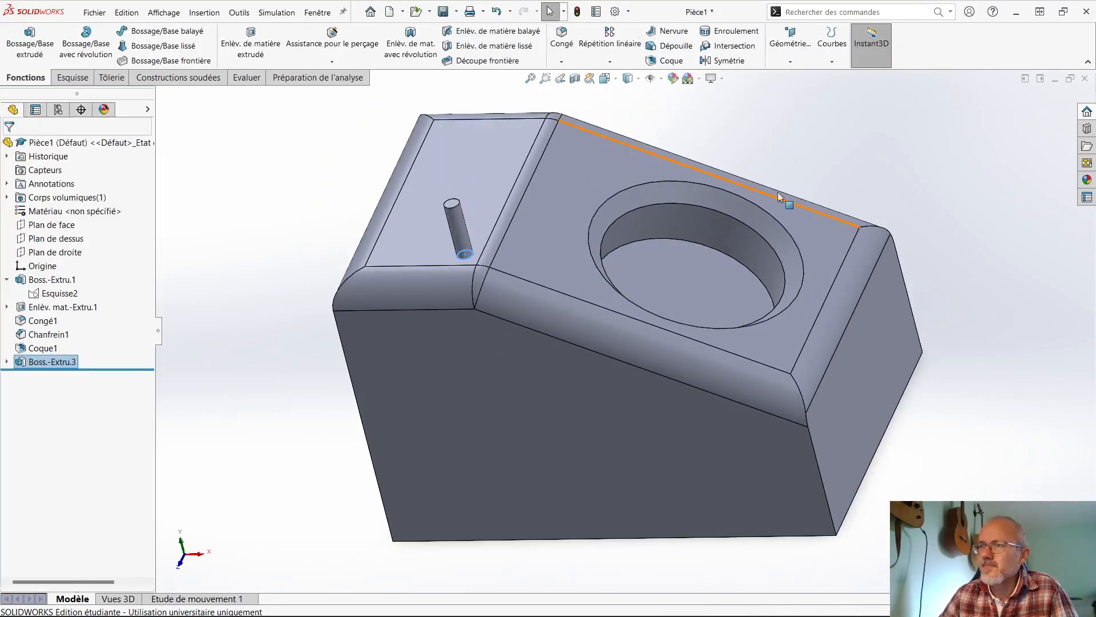
- Set up a linear pattern along the flat top face's long outer edge with its direction reversed
scroll(753, 159, "down", 2)
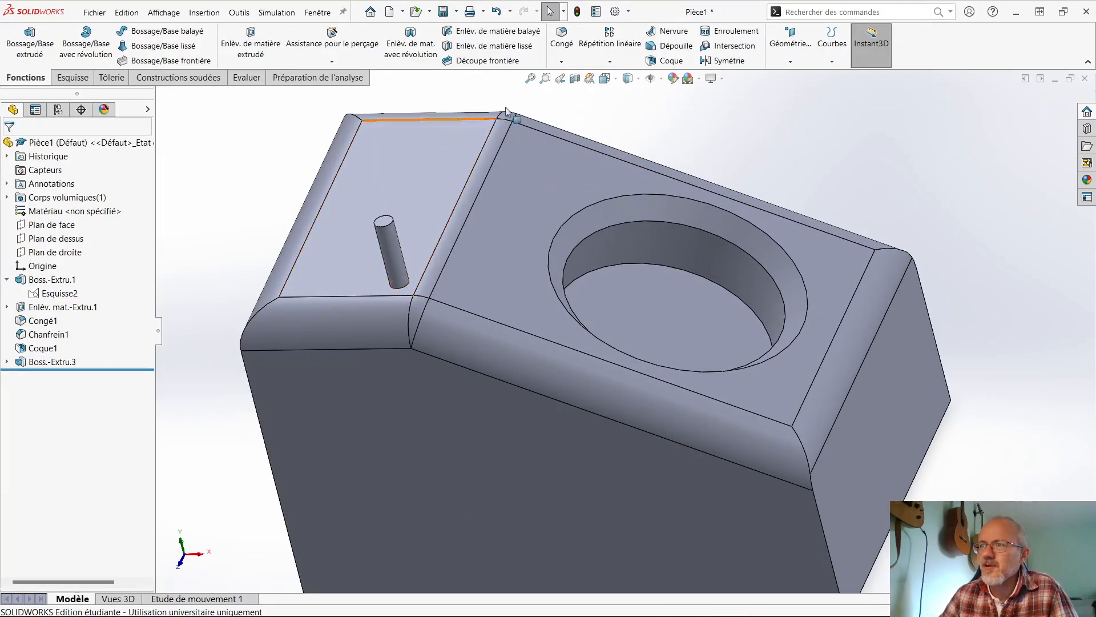
left_click(617, 40)
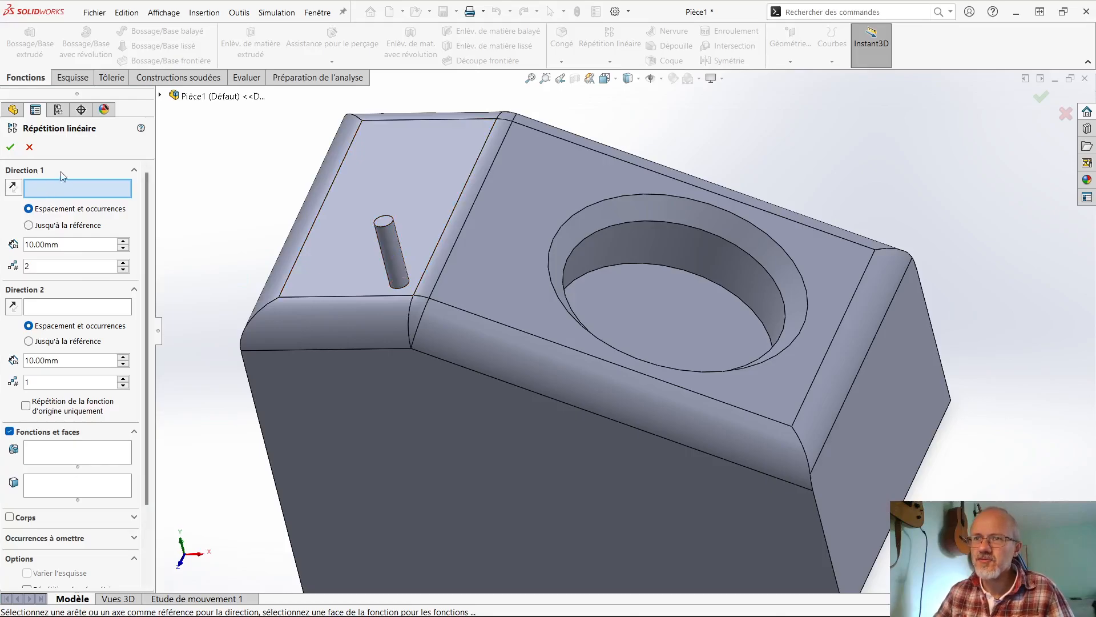
left_click(297, 264)
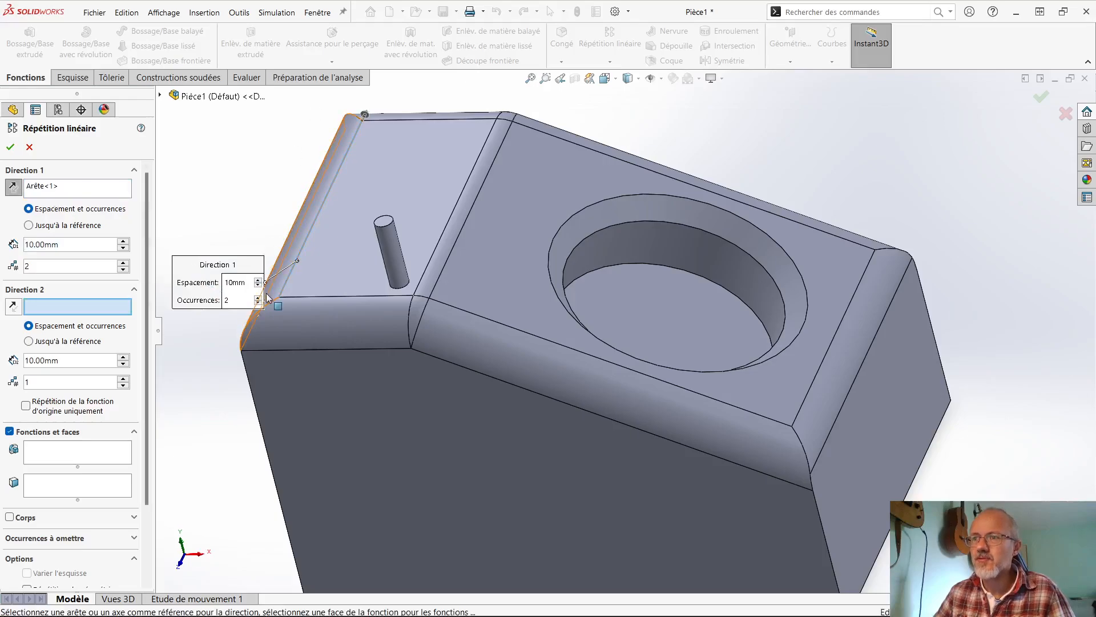
key("f")
middle_click_drag(280, 346, 419, 213)
scroll(473, 234, "down", 5)
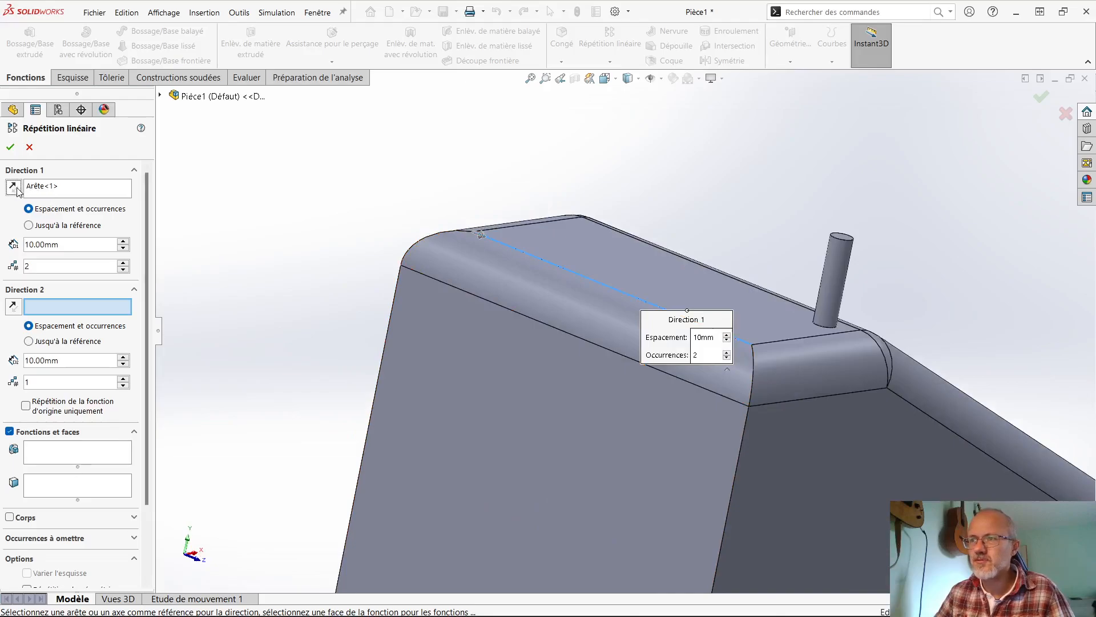
middle_click_drag(244, 289, 628, 320)
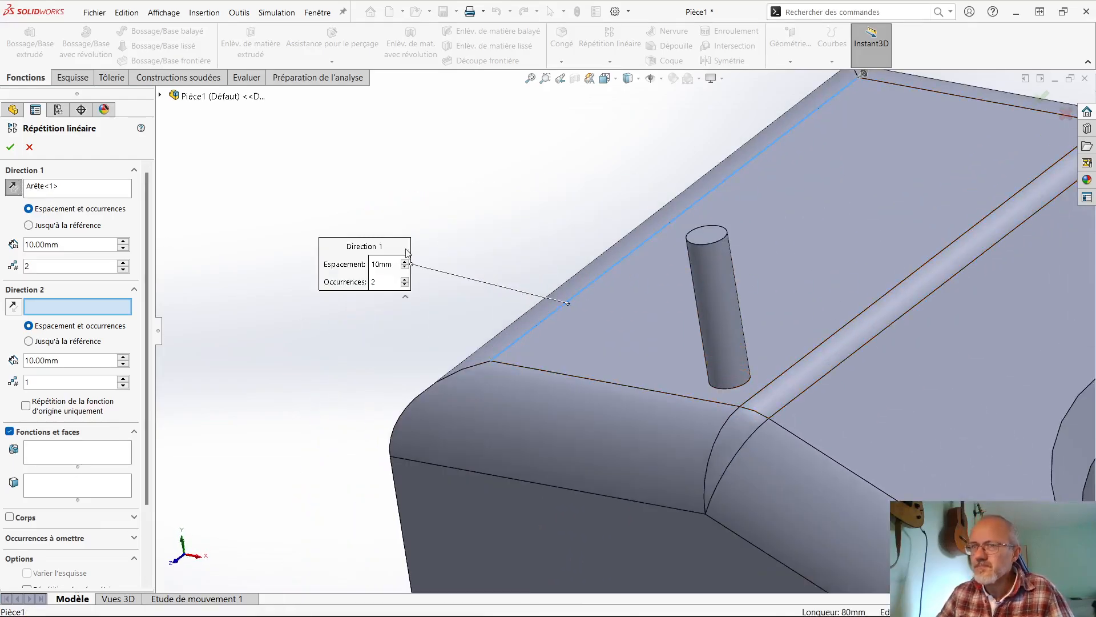
- Pattern the cylindrical boss along that edge with 8 occurrences at 10 mm spacing
left_click(72, 454)
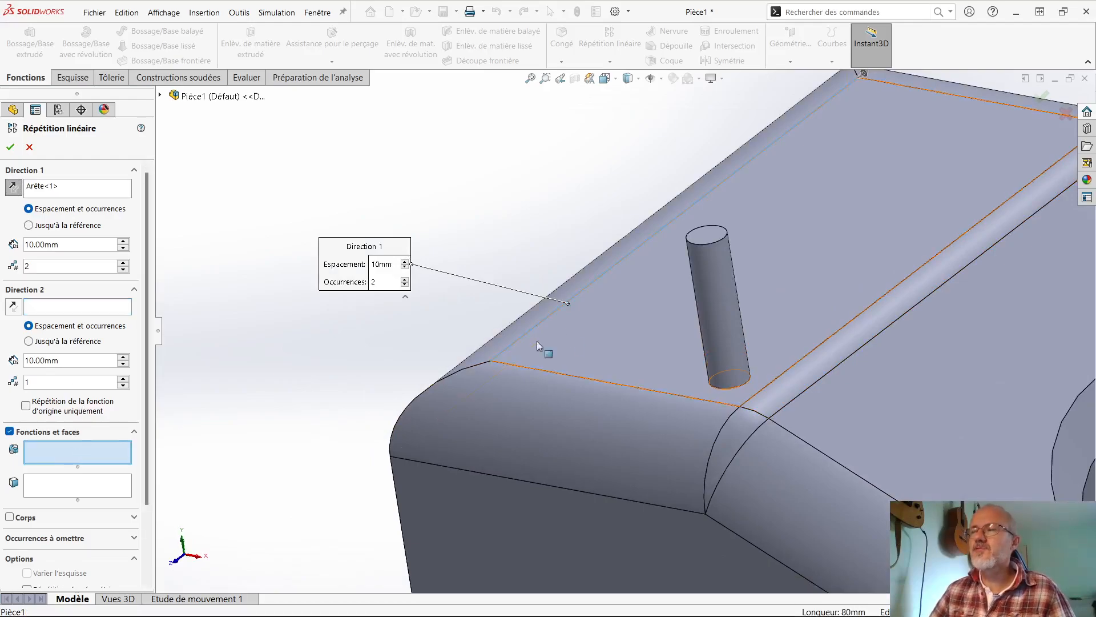
left_click(704, 289)
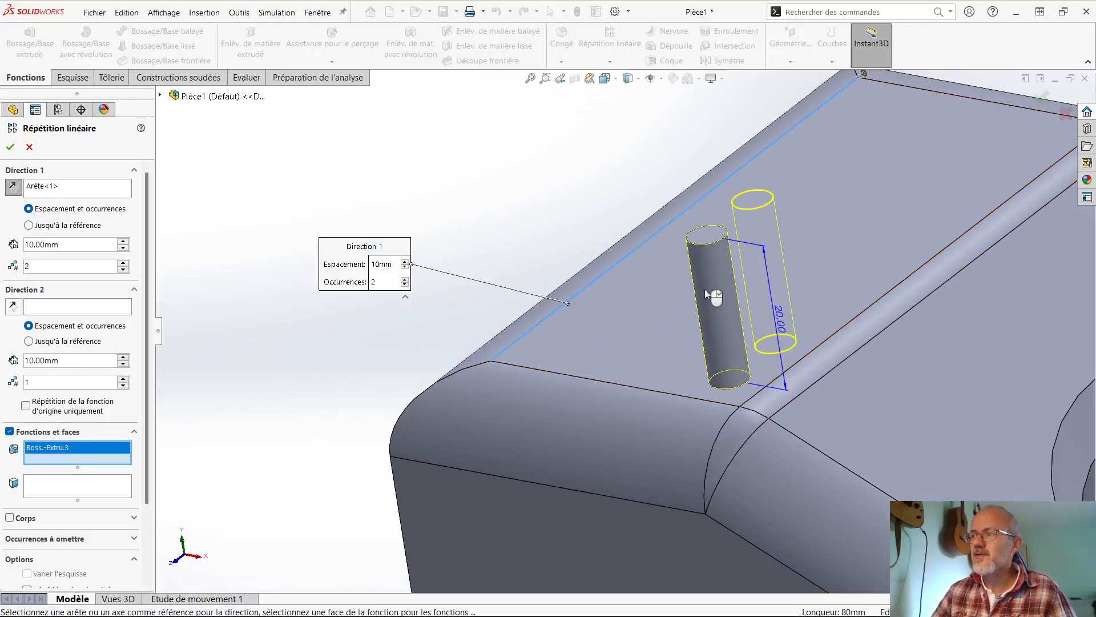
scroll(711, 286, "up", 5)
scroll(803, 294, "down", 2)
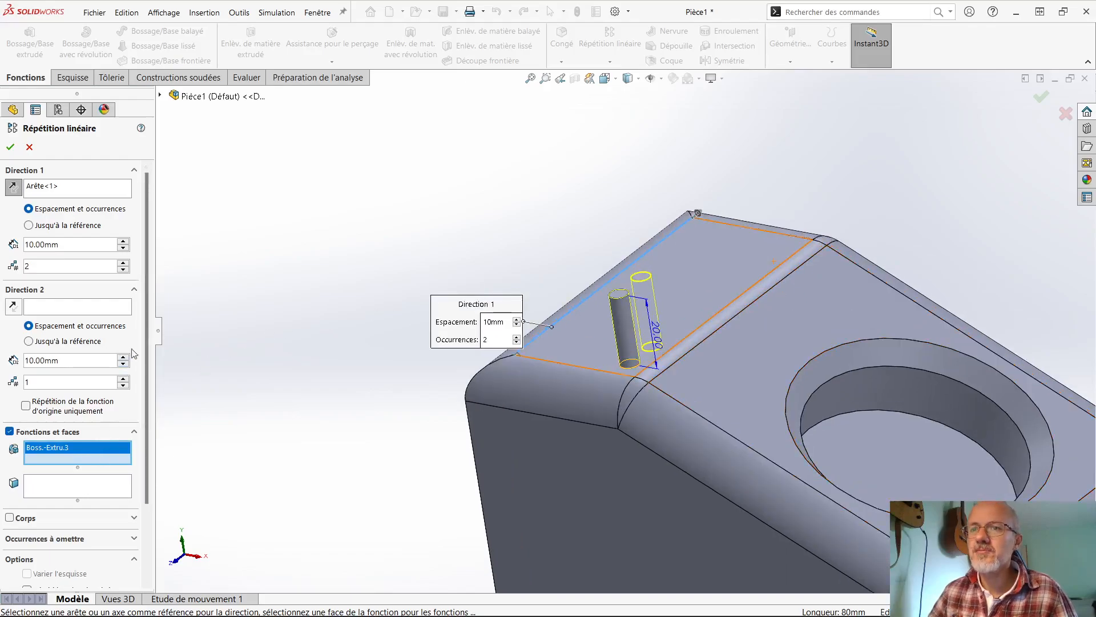
left_click(124, 263)
left_click(123, 263)
left_click(123, 262)
left_click(123, 263)
left_click(123, 263)
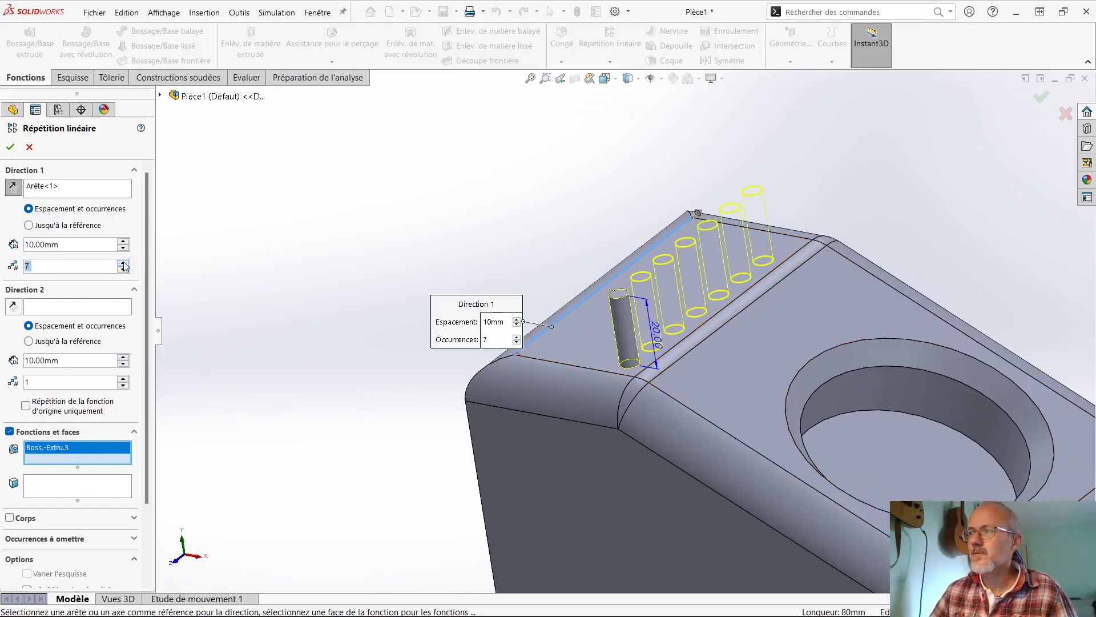
left_click(124, 263)
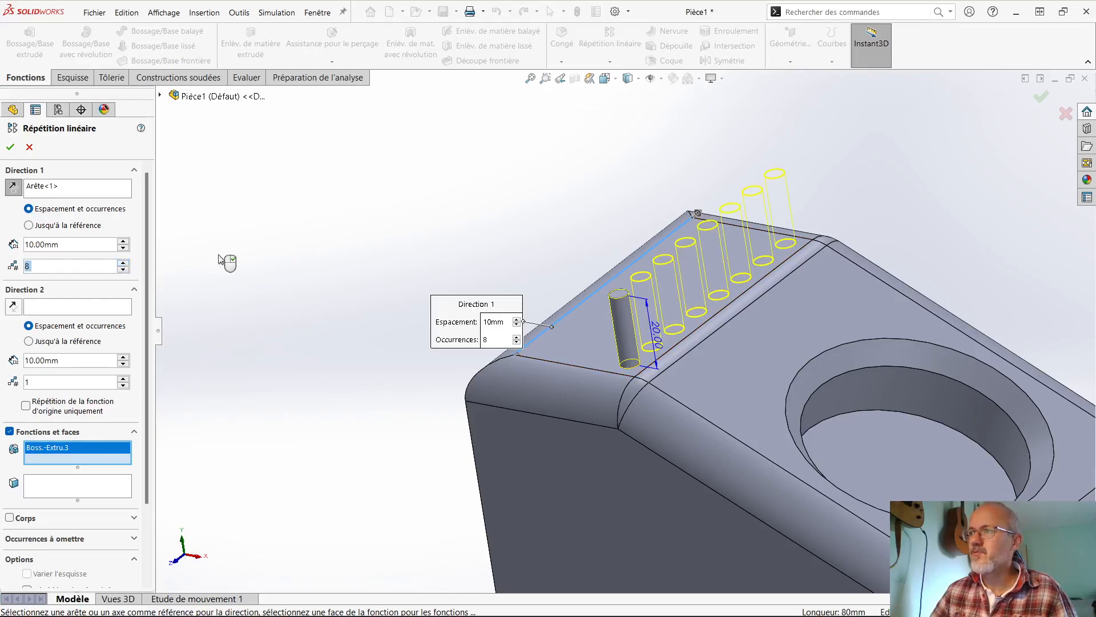
left_click(1041, 102)
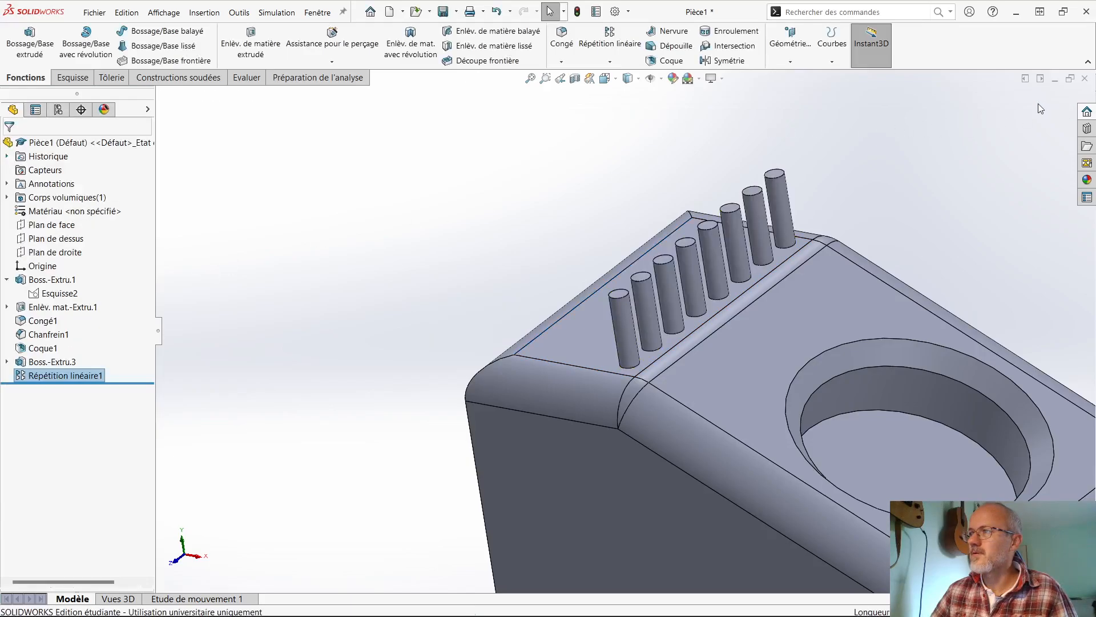
- Examine the patterned row of pins and the sketch behind the original pin's extrusion
scroll(628, 301, "up", 5)
left_click(554, 307)
middle_click_drag(553, 307, 660, 280)
scroll(717, 300, "down", 2)
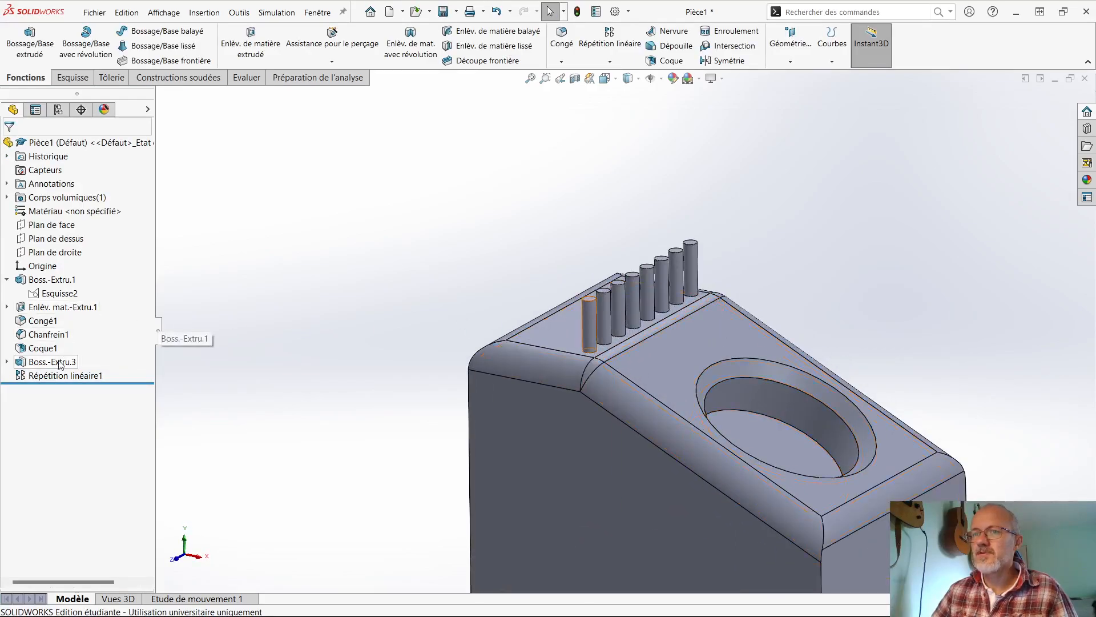
left_click(7, 362)
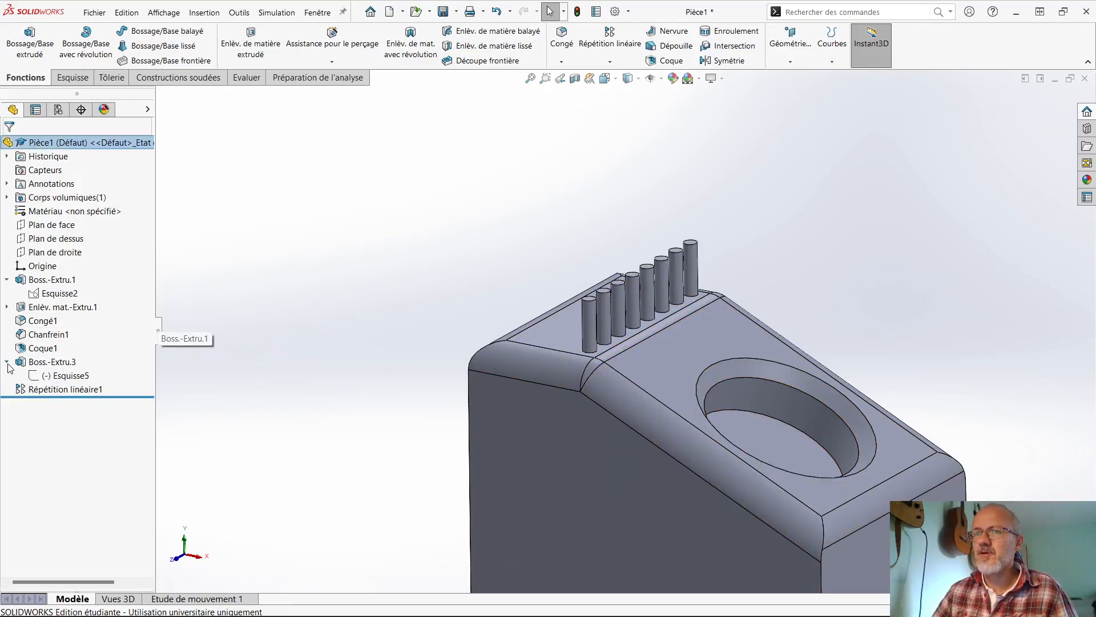
left_click(8, 362)
scroll(600, 330, "down", 1)
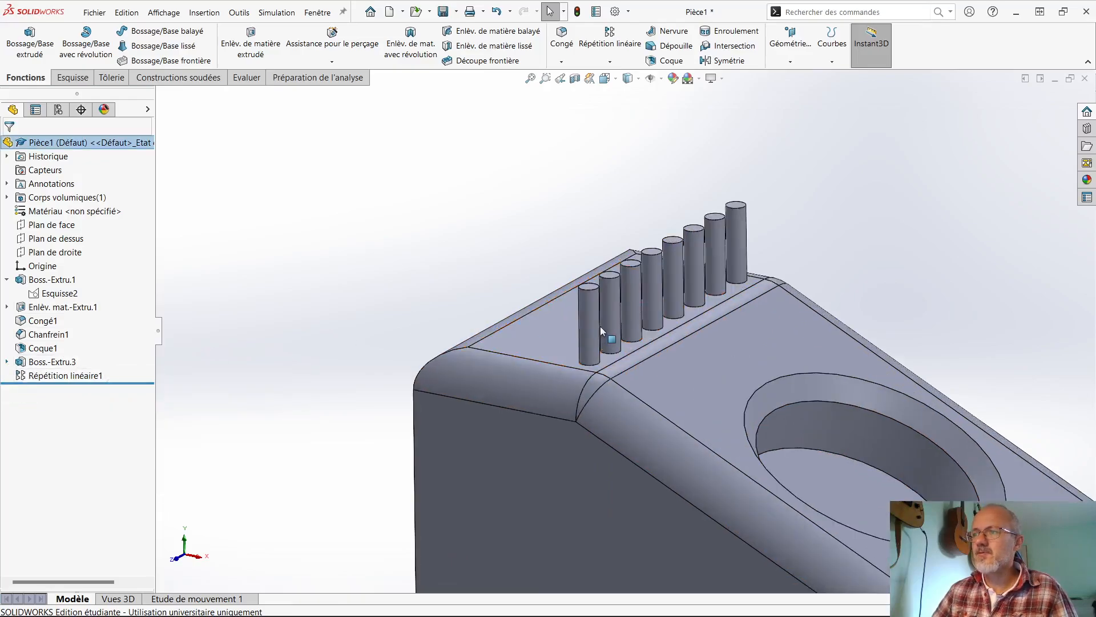
- Examine the definitions of the original pin's extrusion and of the linear pattern, leaving both unchanged
left_click(51, 362)
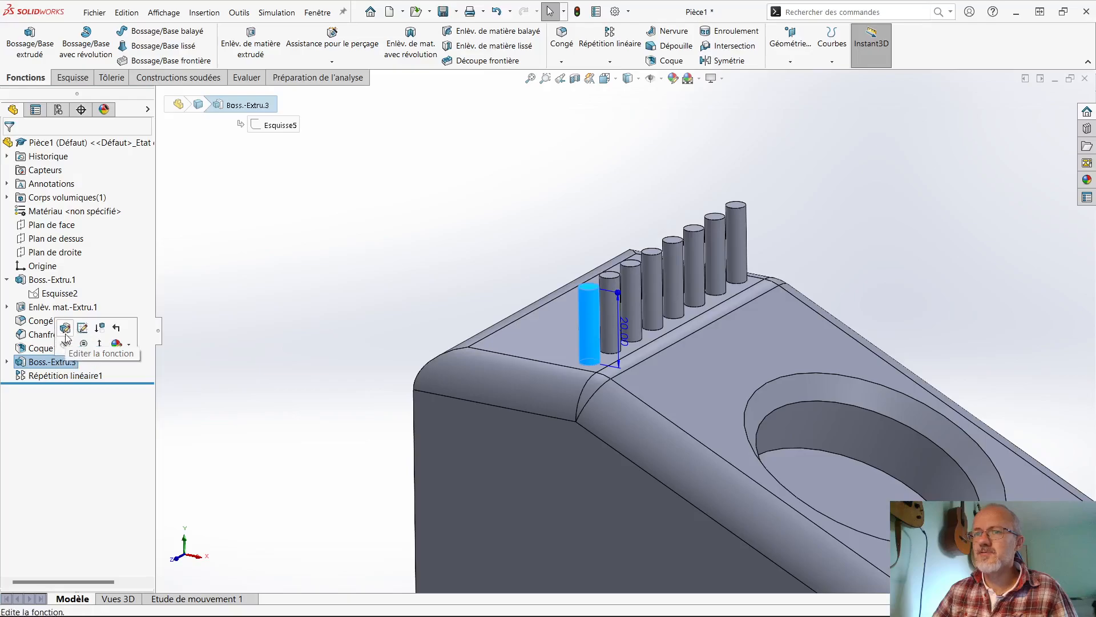
left_click(66, 335)
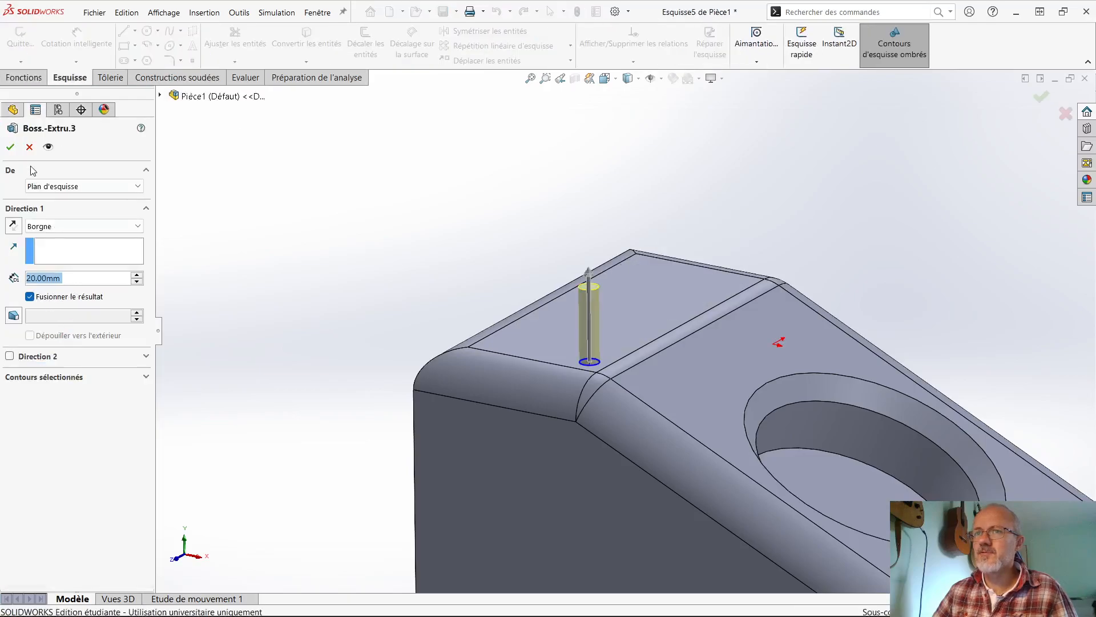
left_click(29, 147)
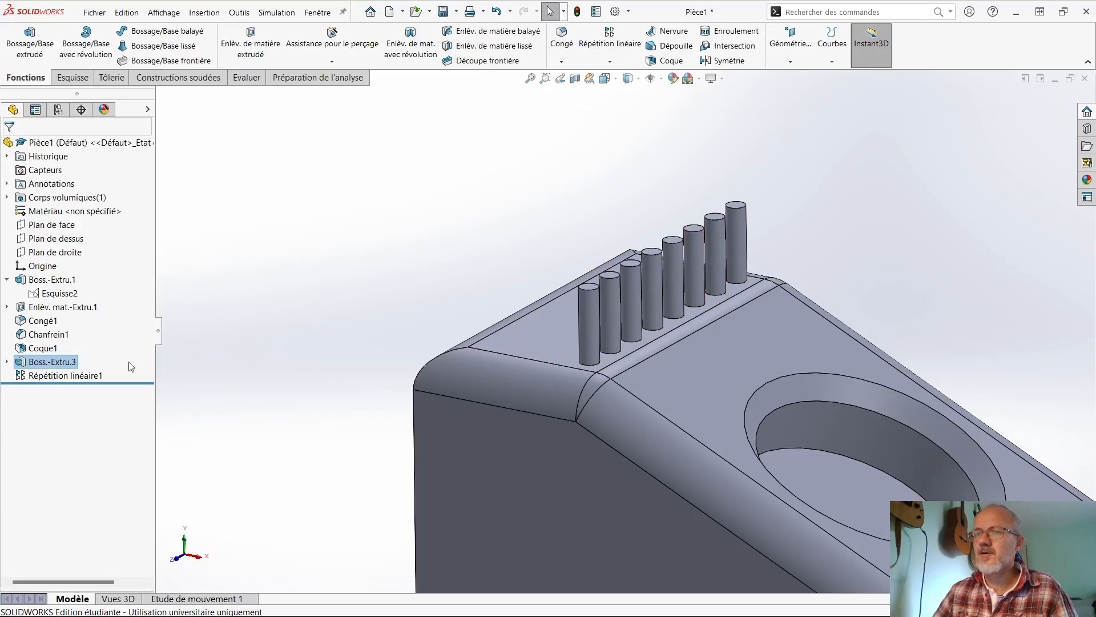
left_click(72, 376)
left_click(78, 350)
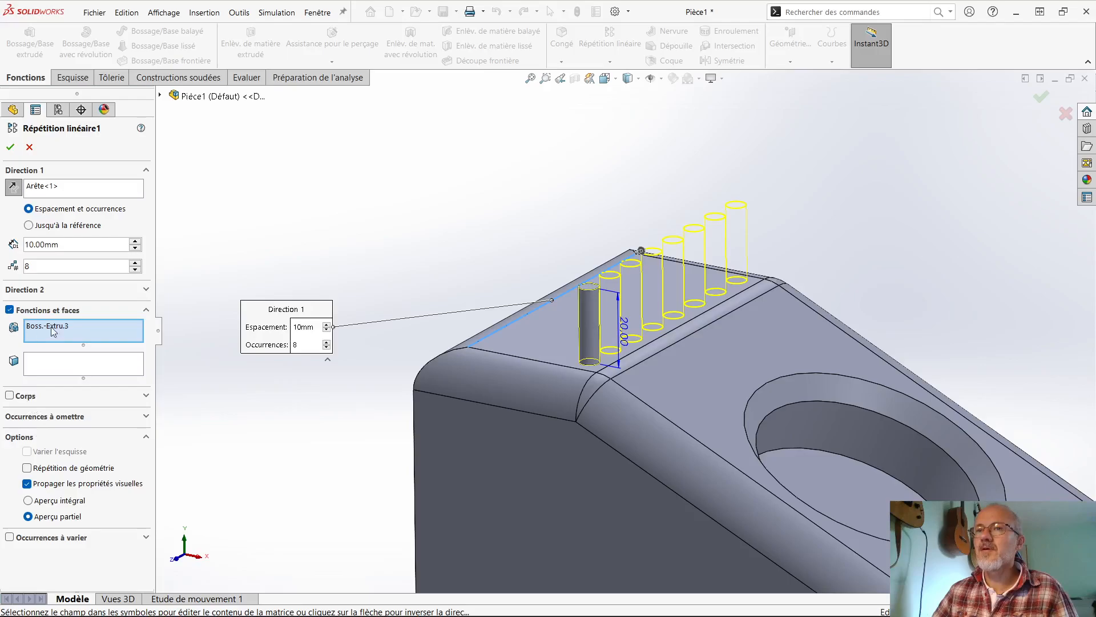
left_click(28, 148)
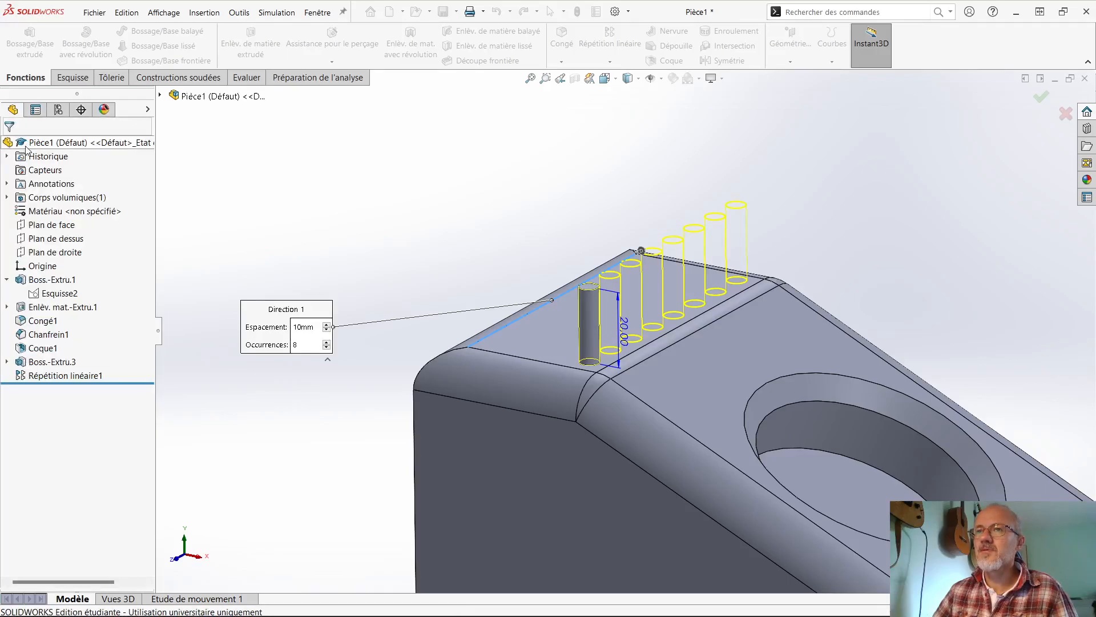
- Edit the original pin's extrusion so that its result is not merged with the main body
left_click(46, 366)
left_click(61, 327)
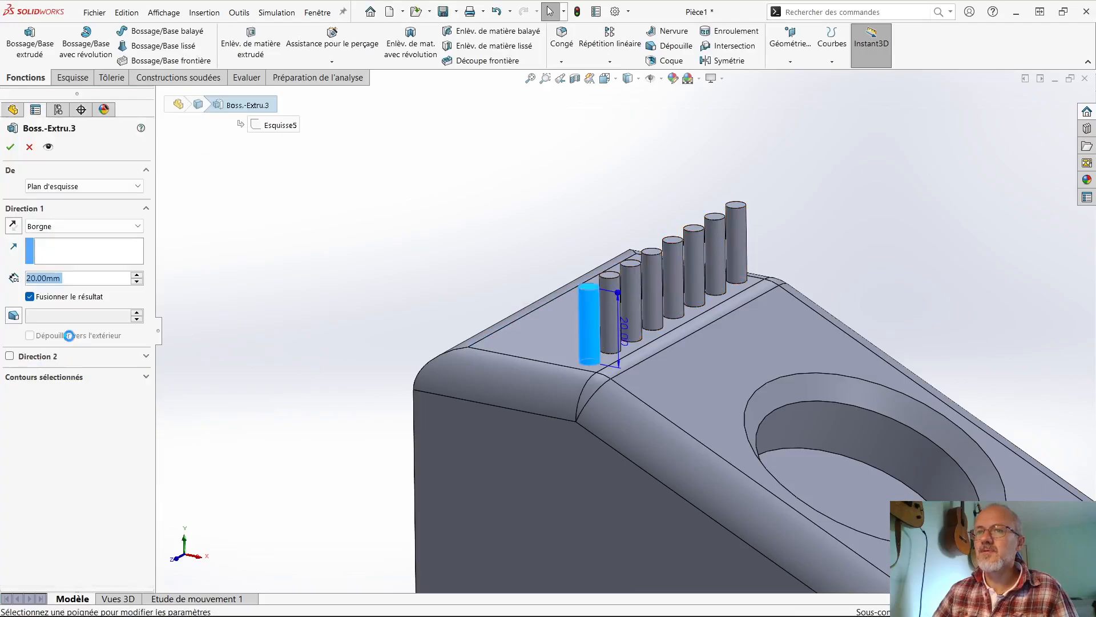
left_click(10, 147)
- Switch the linear pattern from features to bodies, removing the extrusion from the features and selecting only the pin's body
left_click(90, 377)
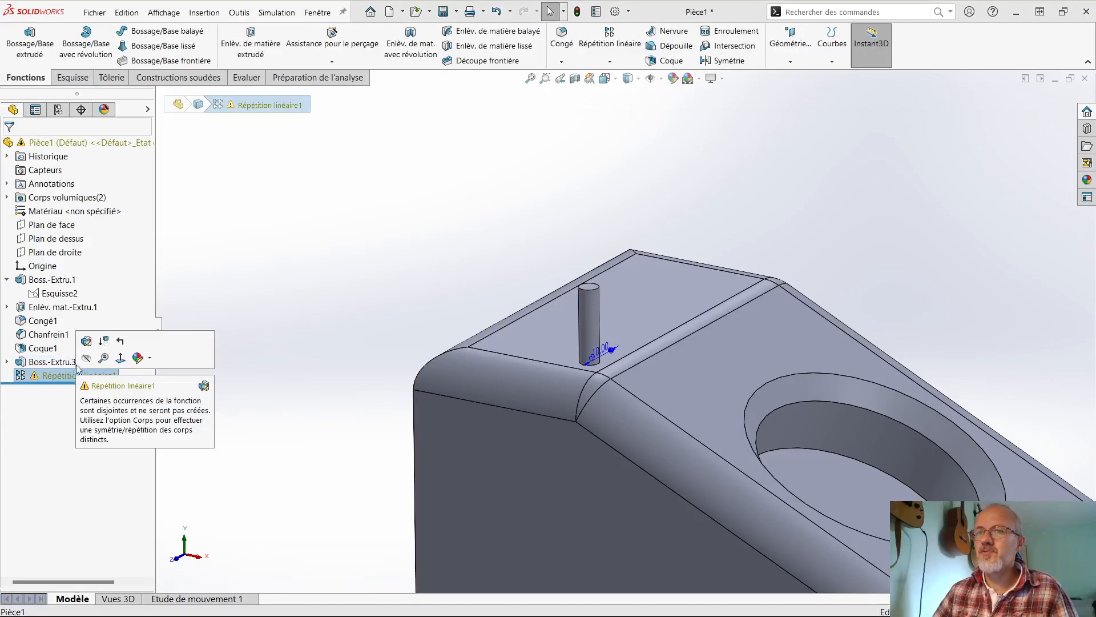
left_click(87, 346)
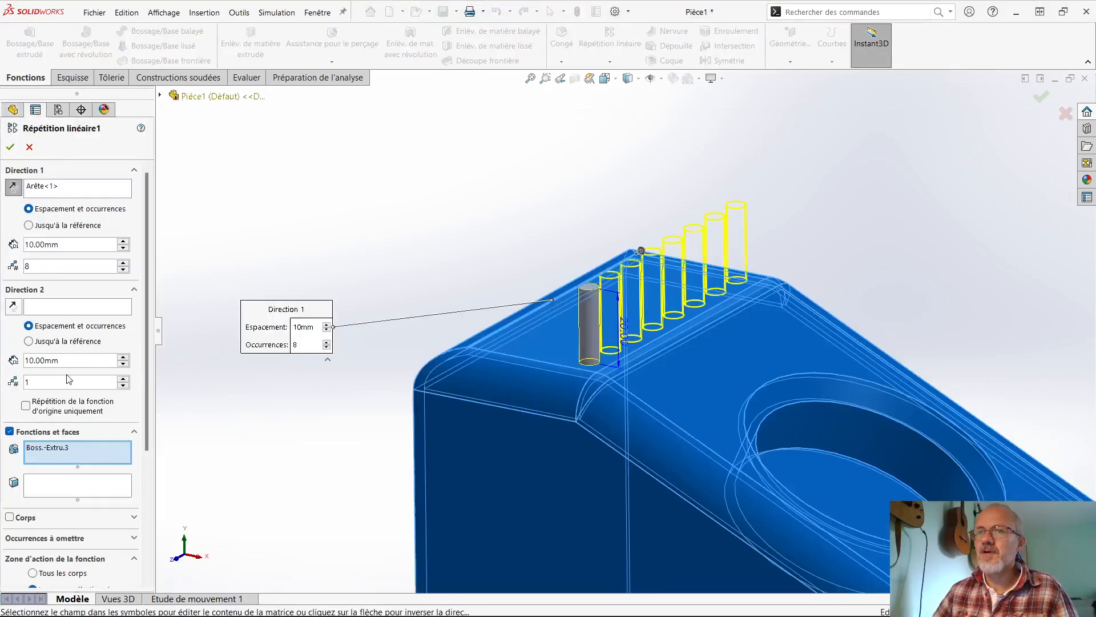
left_click(59, 451)
key("Delete")
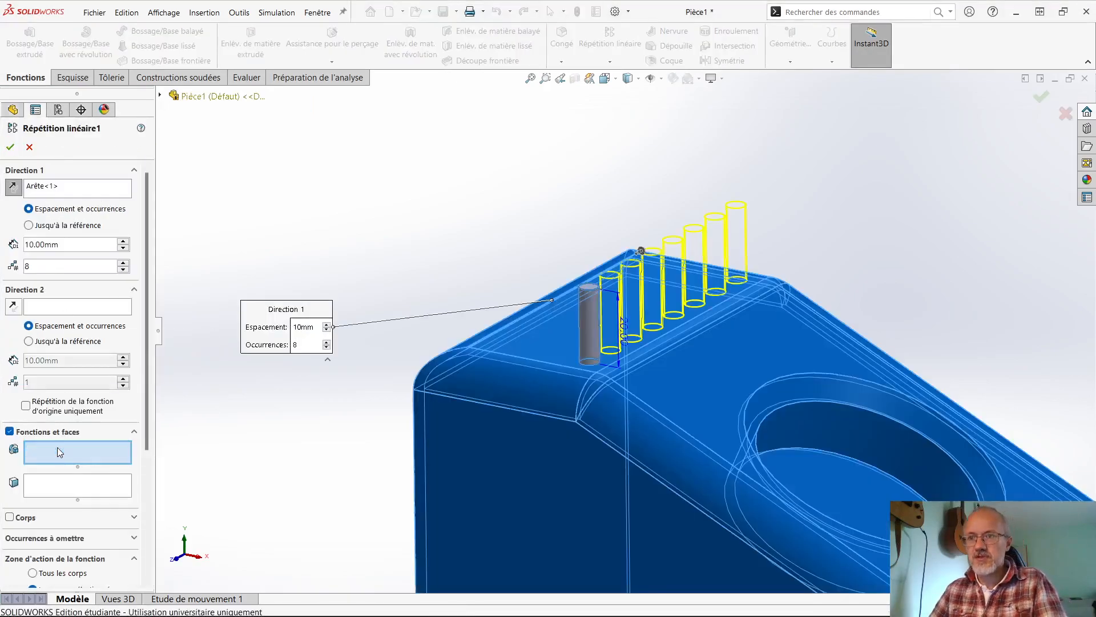
left_click(19, 435)
scroll(18, 435, "down", 3)
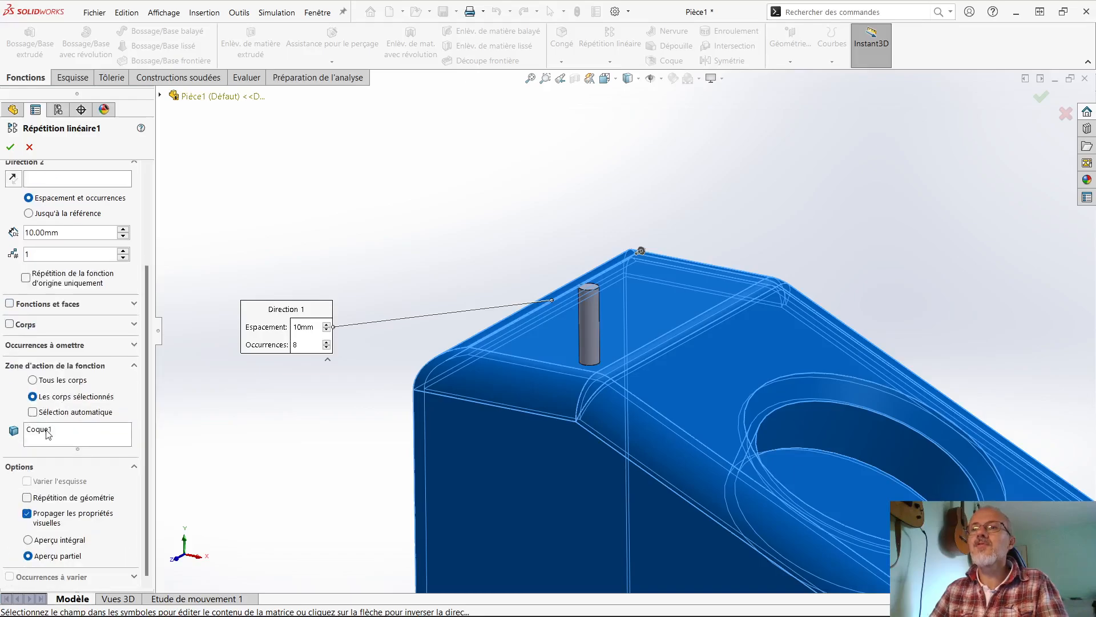
left_click(9, 325)
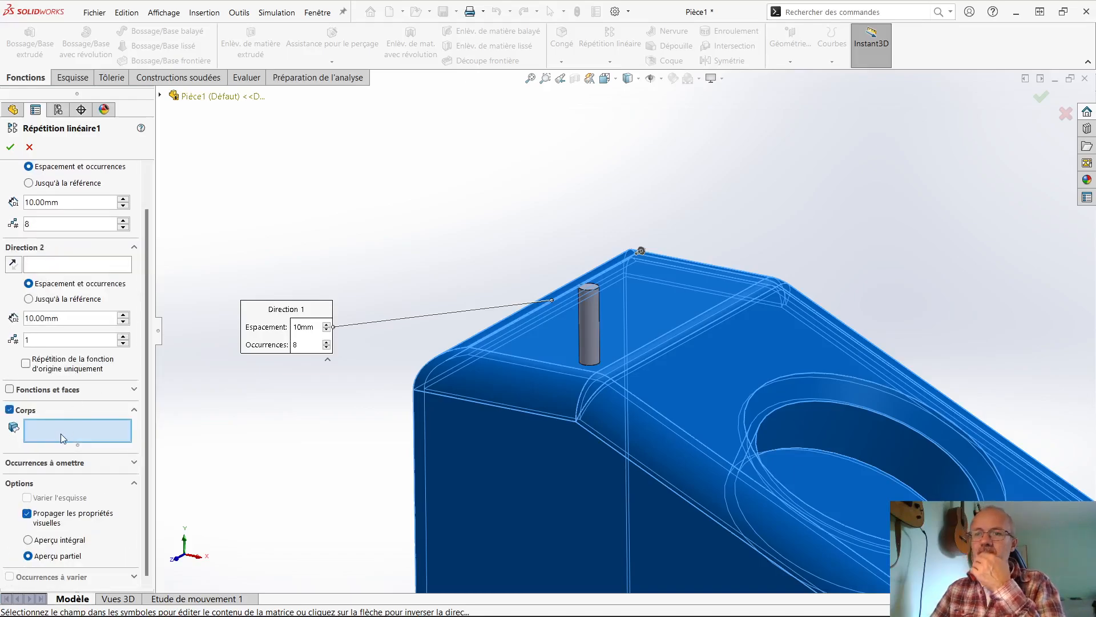
left_click(585, 323)
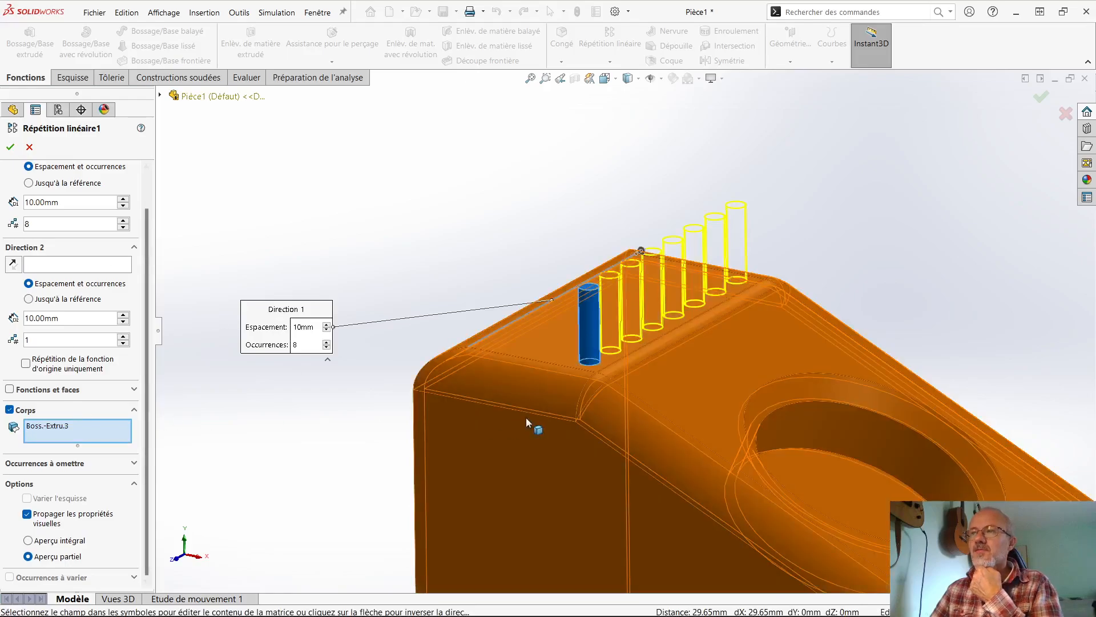
left_click(527, 422)
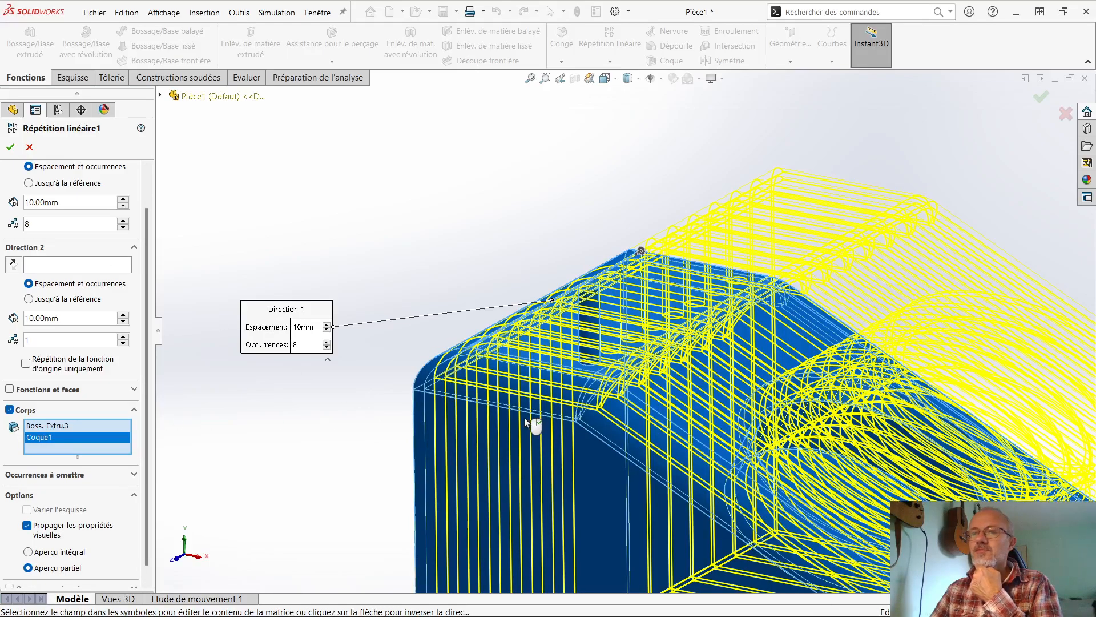
left_click(525, 420)
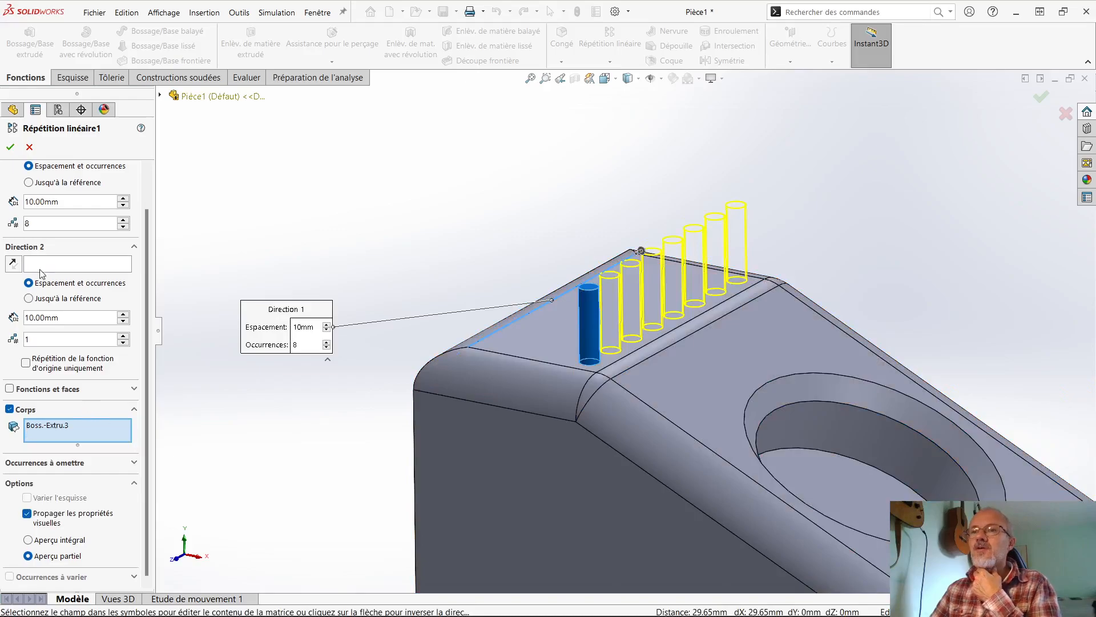
- Skip occurrences (2, 1), (5, 1) and (8, 1) in the linear pattern and apply it
left_click(55, 463)
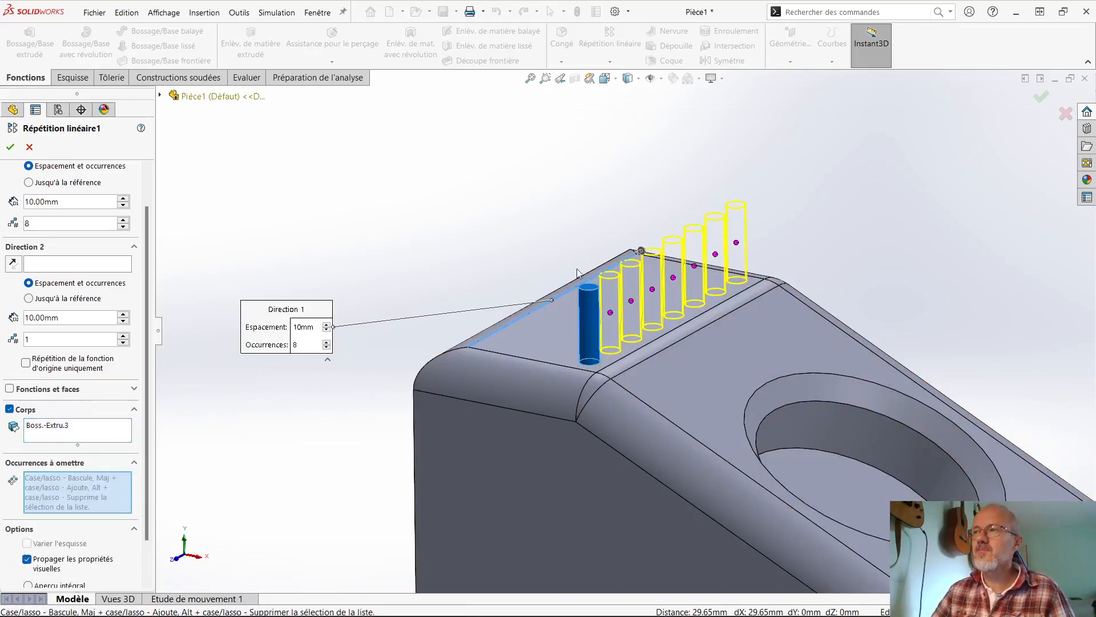
left_click(610, 312)
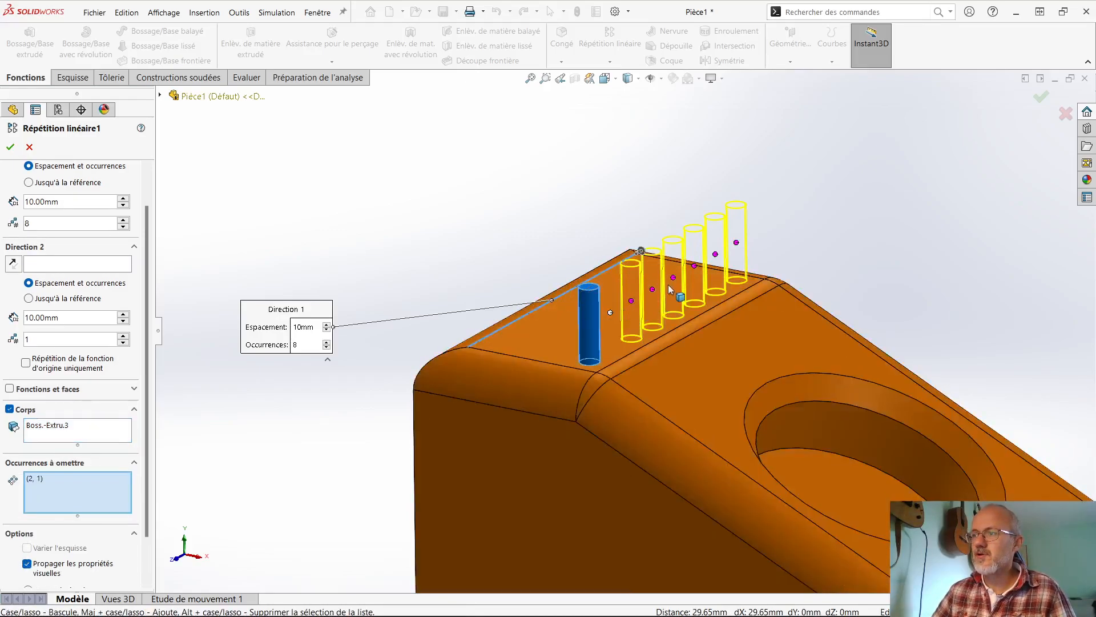
left_click(674, 279)
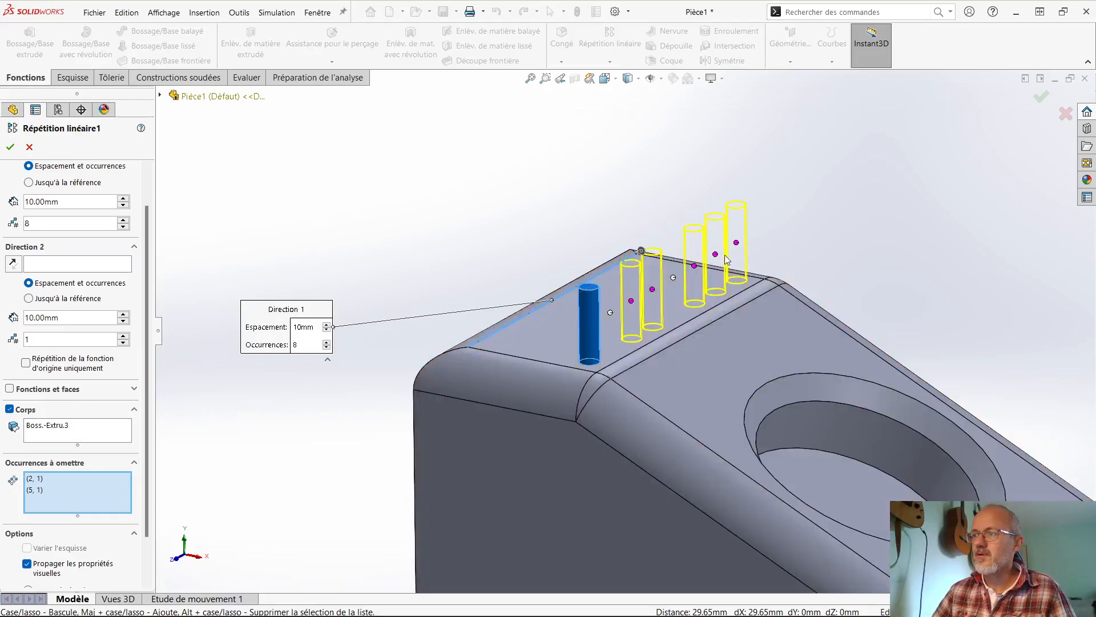
left_click(736, 243)
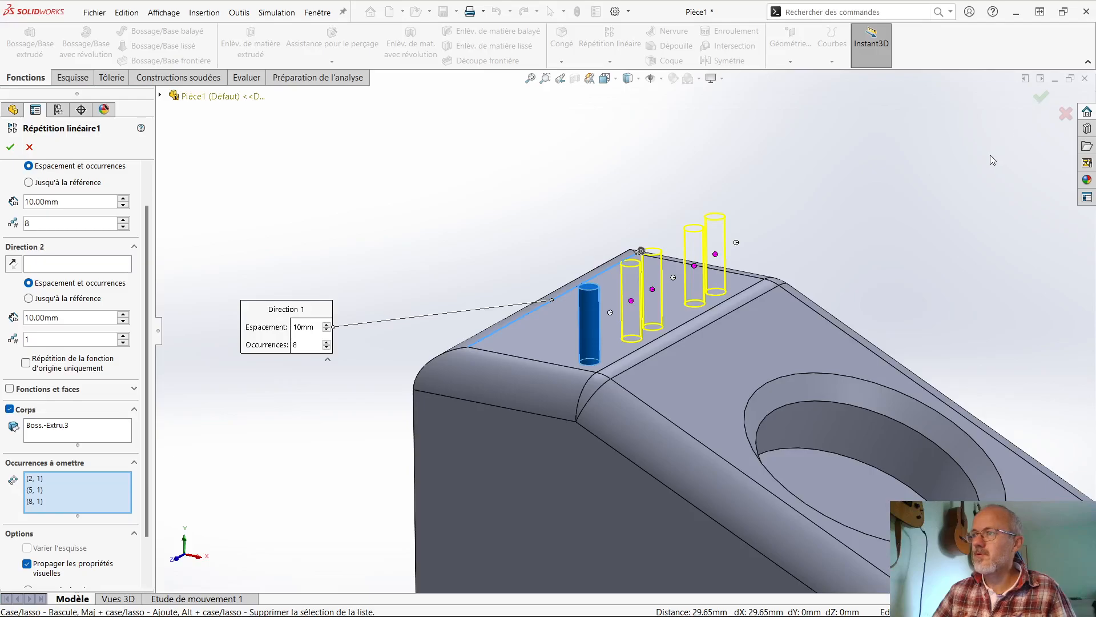
left_click(1041, 97)
- Examine the row of pins with its skipped occurrences from several angles
scroll(731, 352, "up", 3)
middle_click_drag(731, 352, 701, 385)
scroll(714, 387, "down", 3)
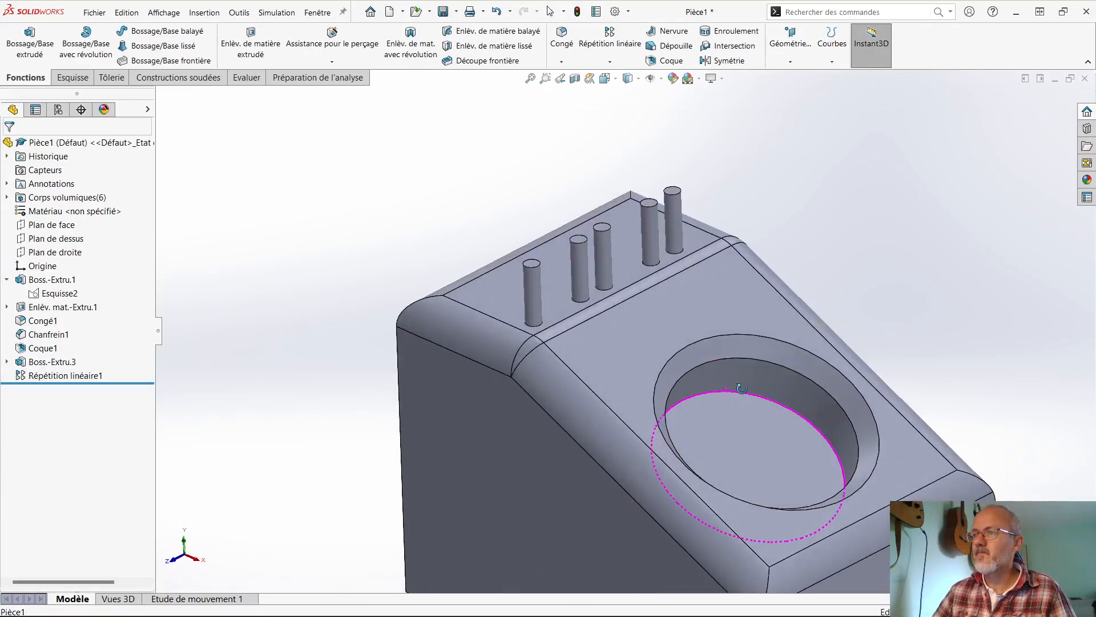
scroll(737, 381, "up", 1)
scroll(735, 379, "down", 1)
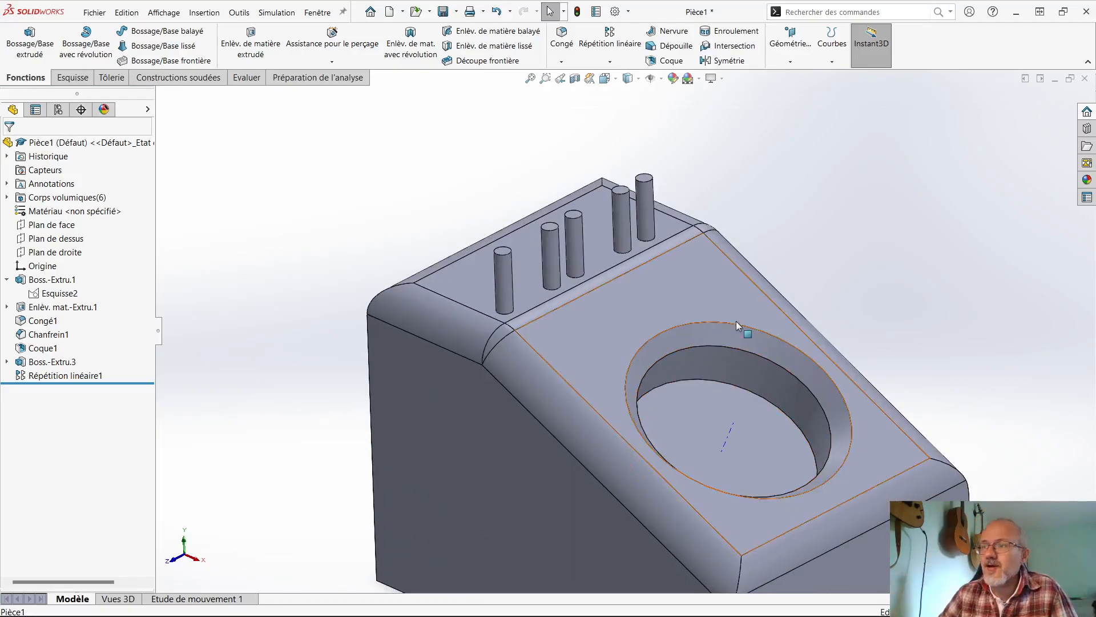
scroll(685, 397, "up", 1)
scroll(682, 402, "down", 1)
scroll(682, 403, "up", 1)
mouse_move(664, 415)
middle_mouse_down()
mouse_move(678, 384)
mouse_move(662, 393)
middle_mouse_up()
scroll(647, 402, "up", 1)
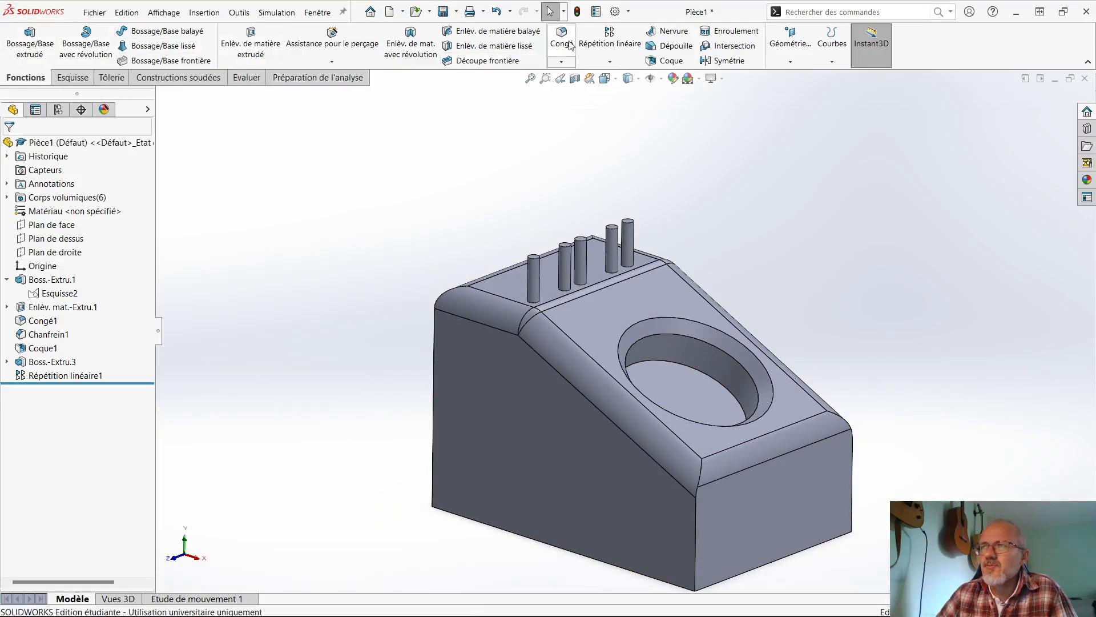
left_click(562, 62)
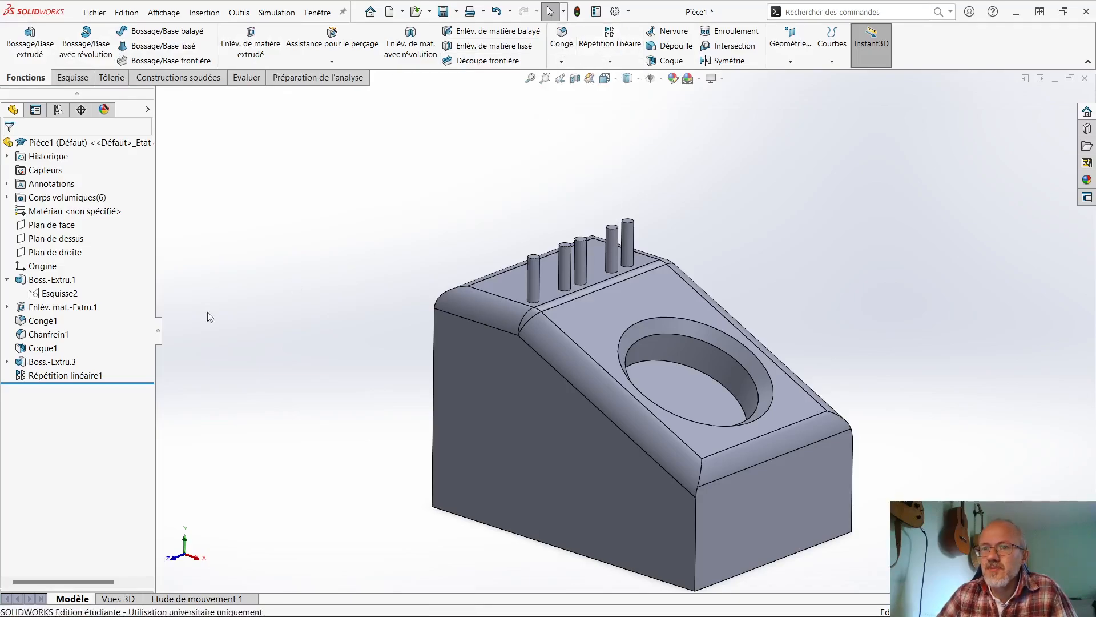
left_click(610, 61)
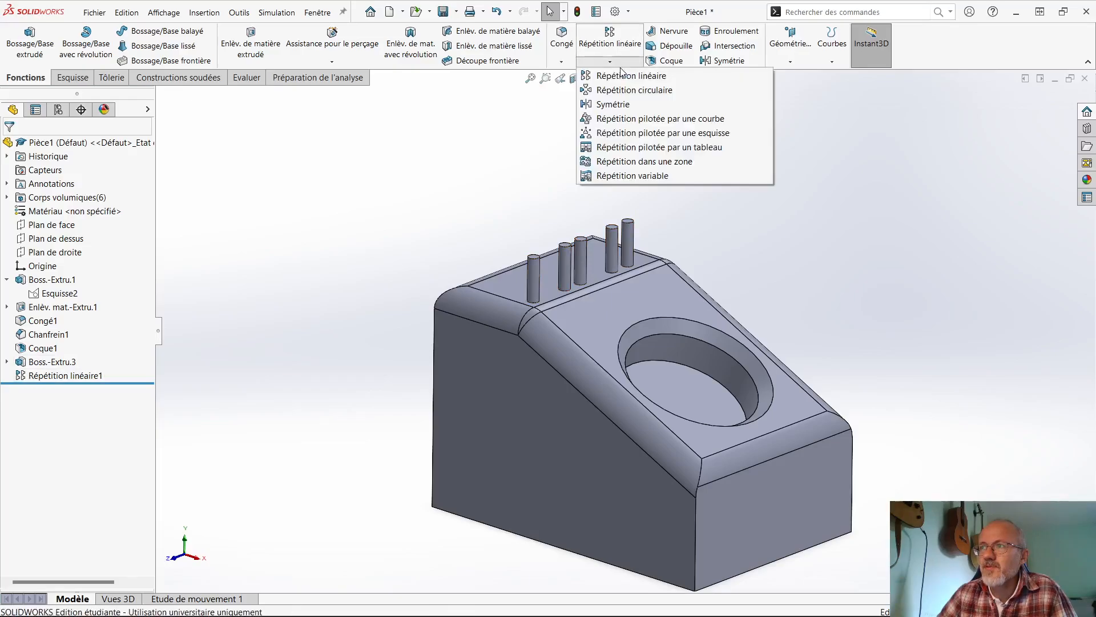
left_click(608, 102)
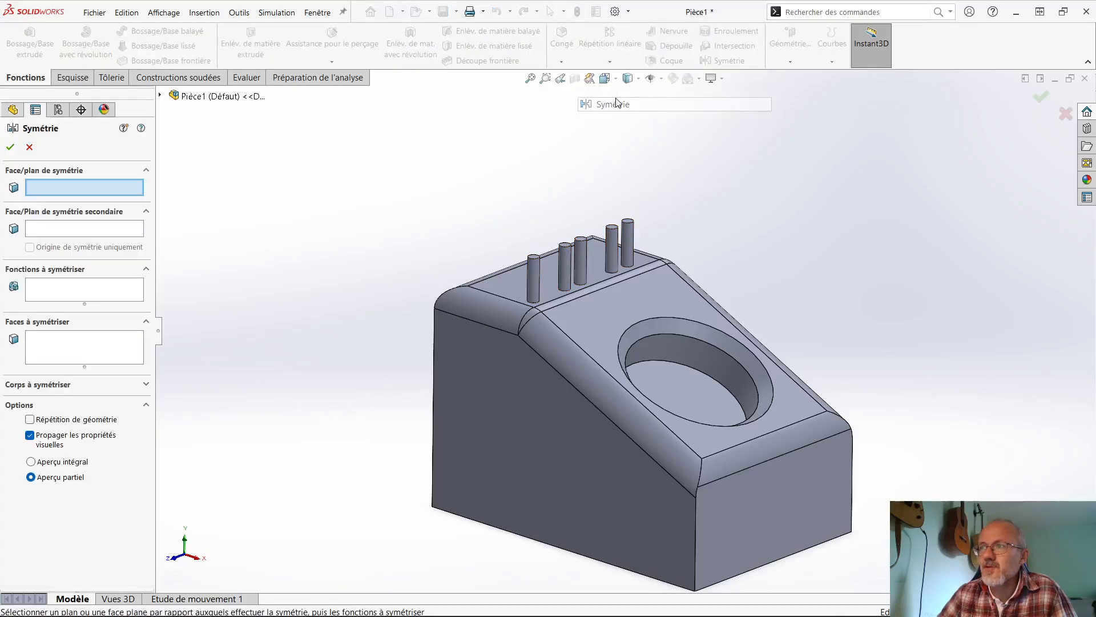
left_click(29, 146)
- Set up a circular pattern of the main body's base extrusion about the middle pin's cylindrical face
left_click(609, 62)
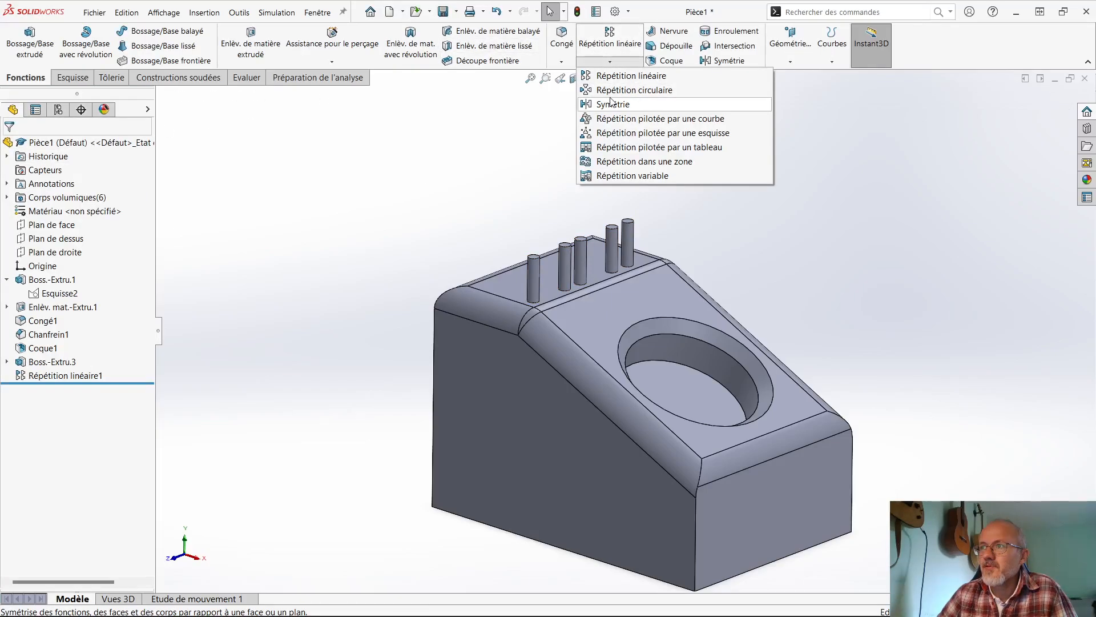
left_click(634, 90)
scroll(580, 270, "down", 2)
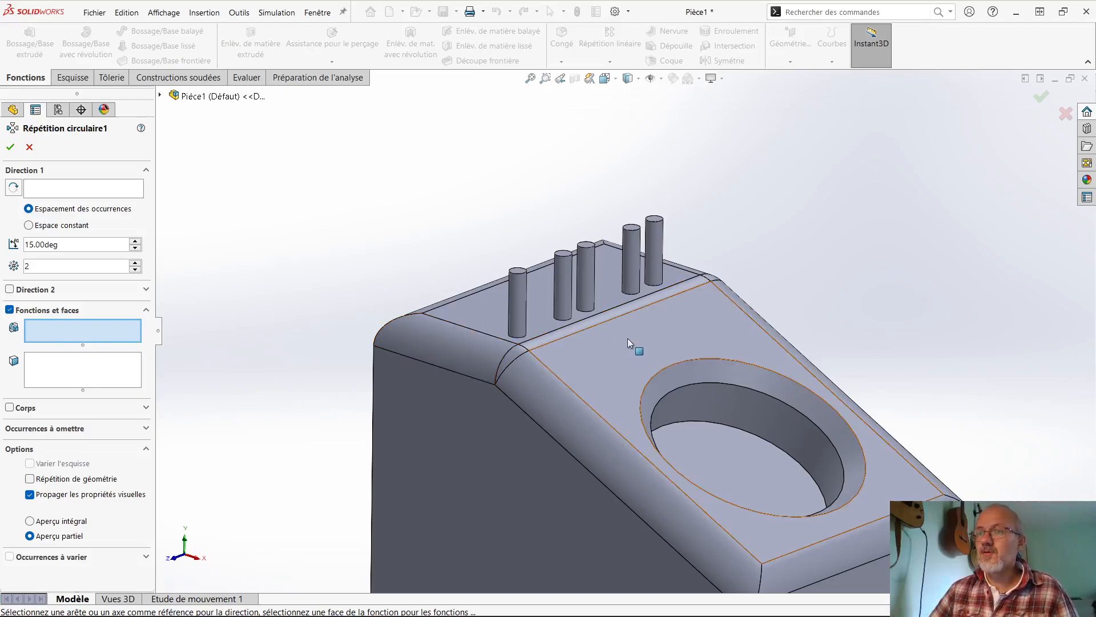
left_click(570, 360)
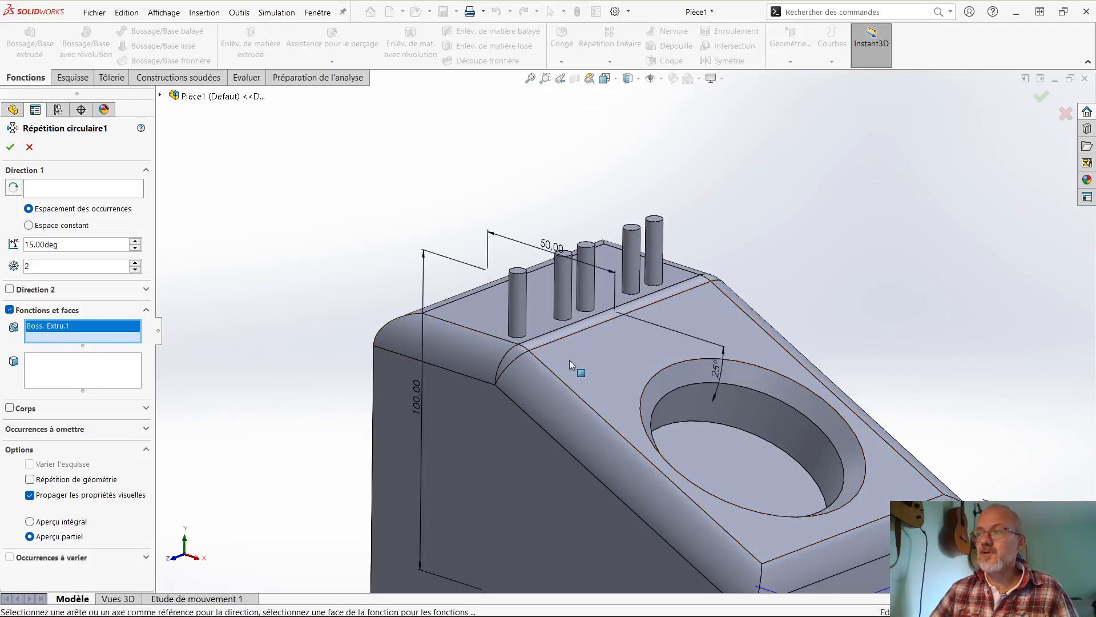
left_click(47, 190)
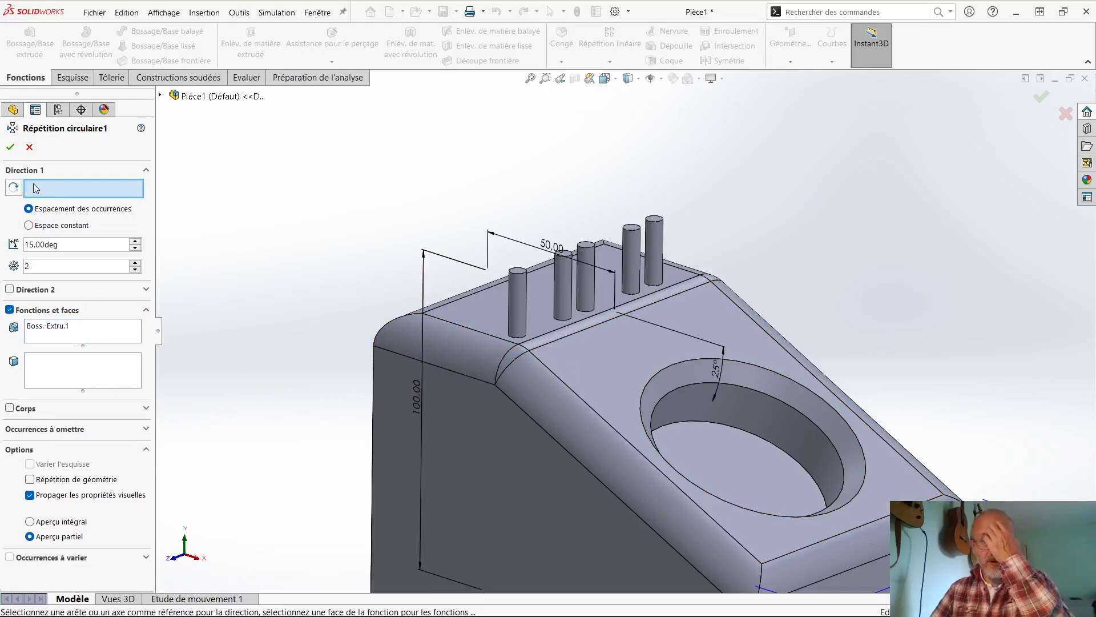
left_click(586, 276)
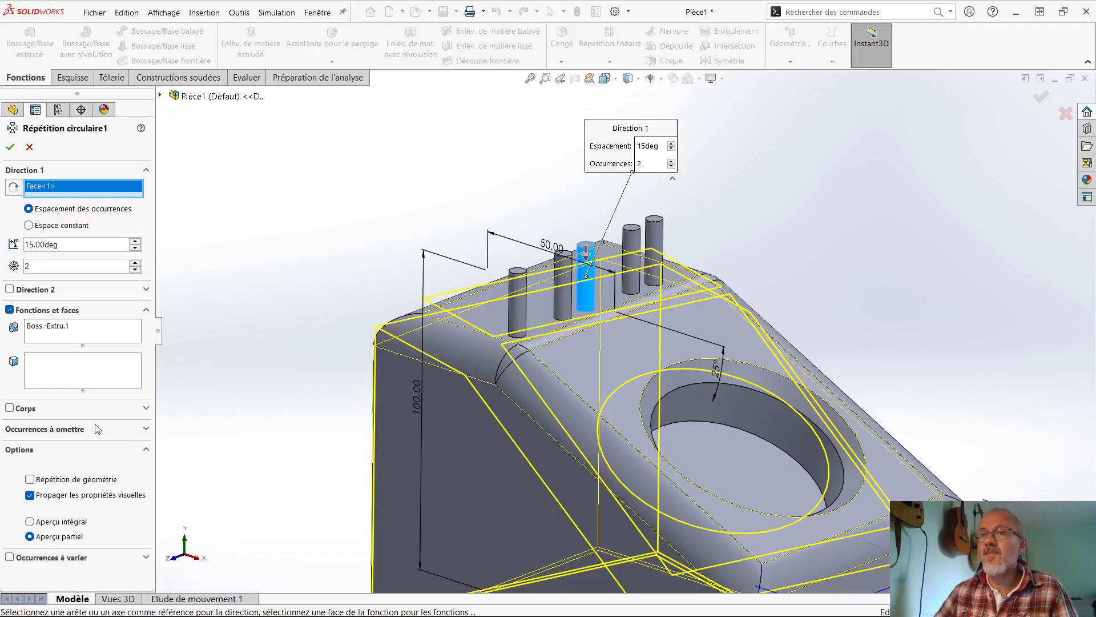
- Create the circular pattern with 9 occurrences at 15° spacing and inspect the resulting shape
left_click(135, 264)
left_click(135, 264)
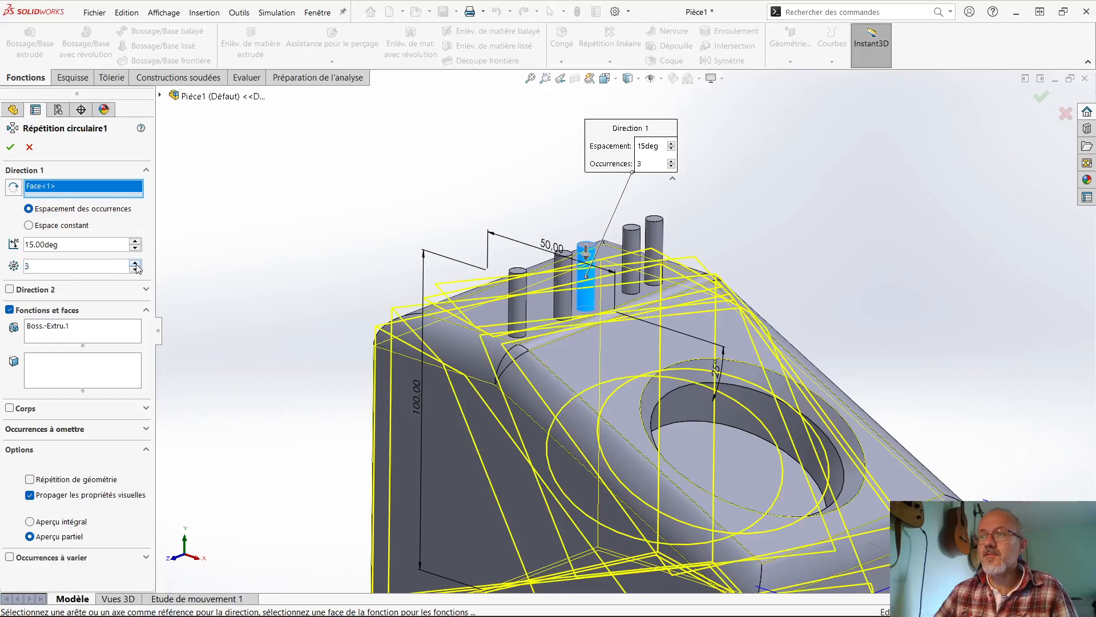
left_click(134, 264)
left_click(135, 264)
left_click(134, 263)
left_click(135, 264)
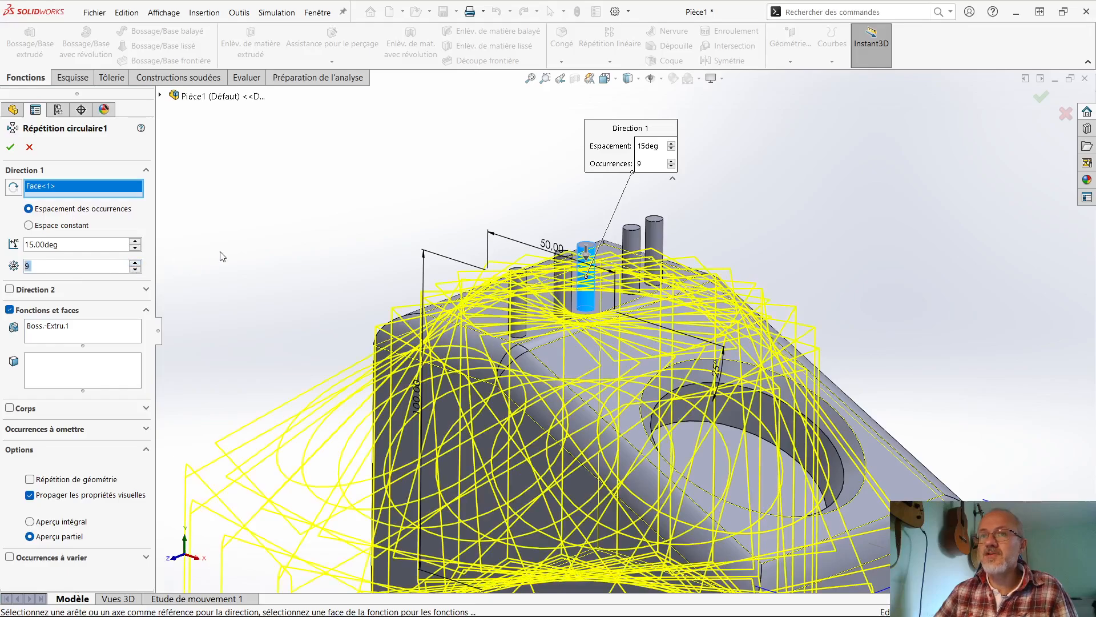
left_click(10, 147)
middle_click_drag(283, 307, 556, 355)
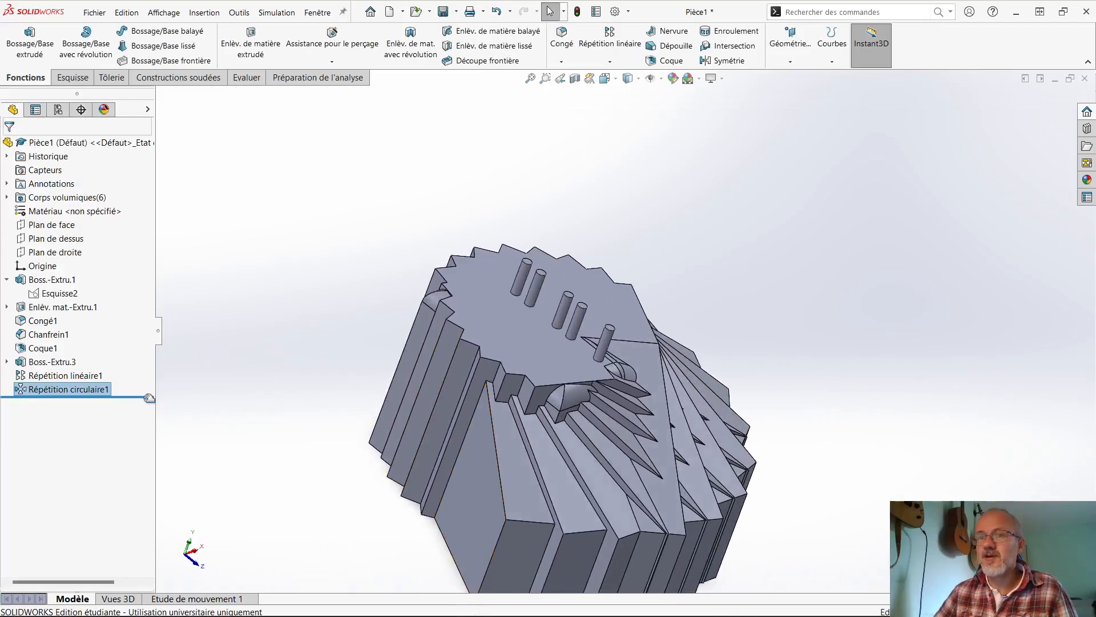
- Delete the circular pattern of the base extrusion
left_click(72, 381)
left_click(66, 388)
key("Delete")
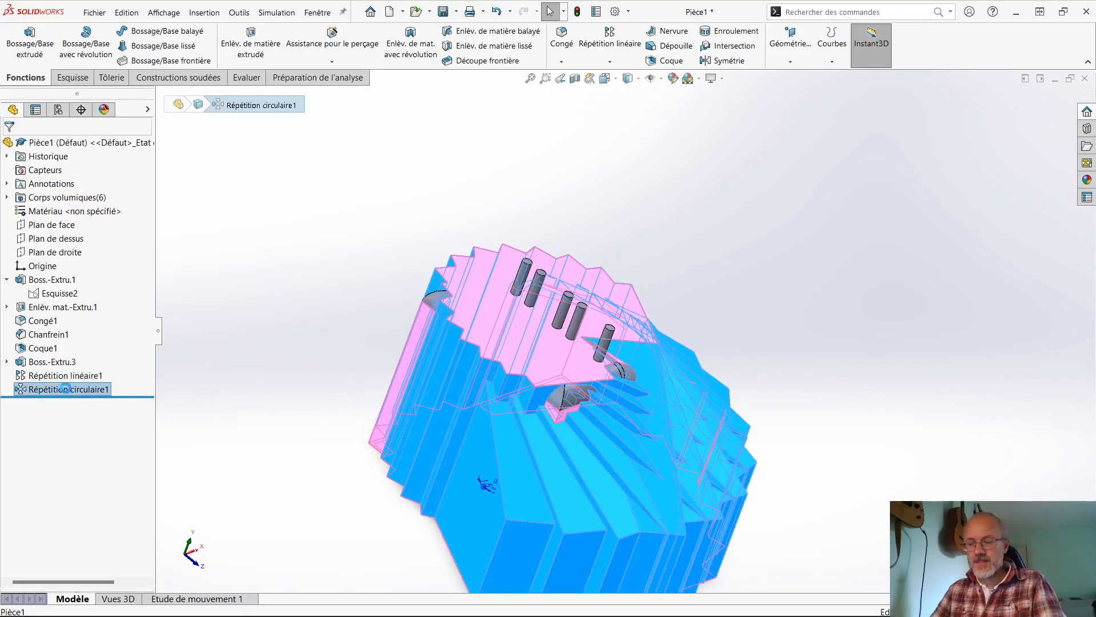
middle_click_drag(292, 347, 238, 304)
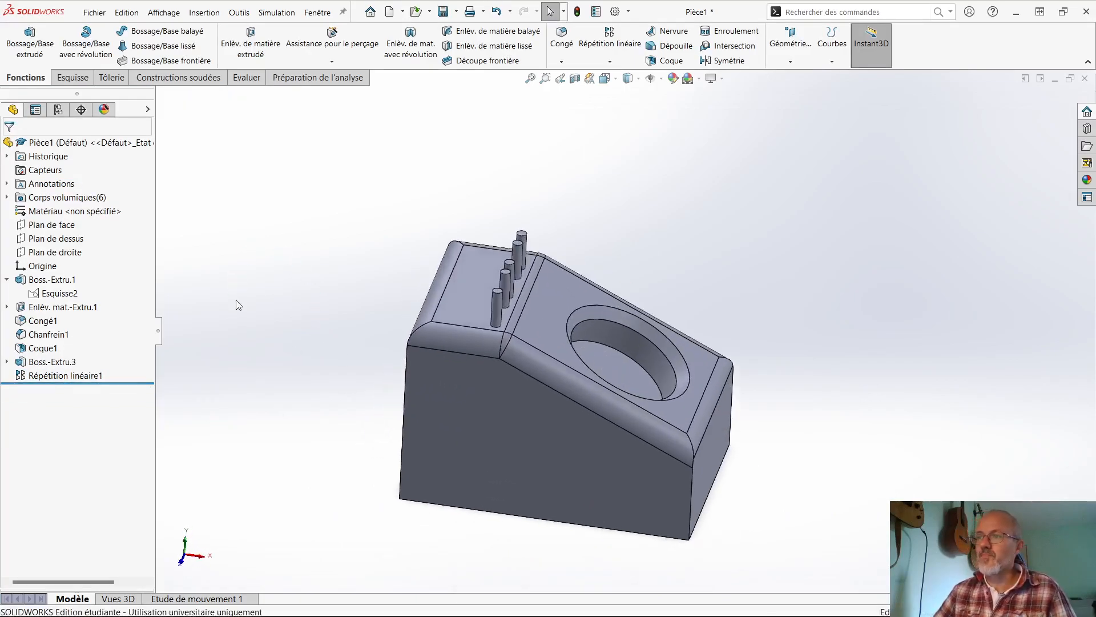